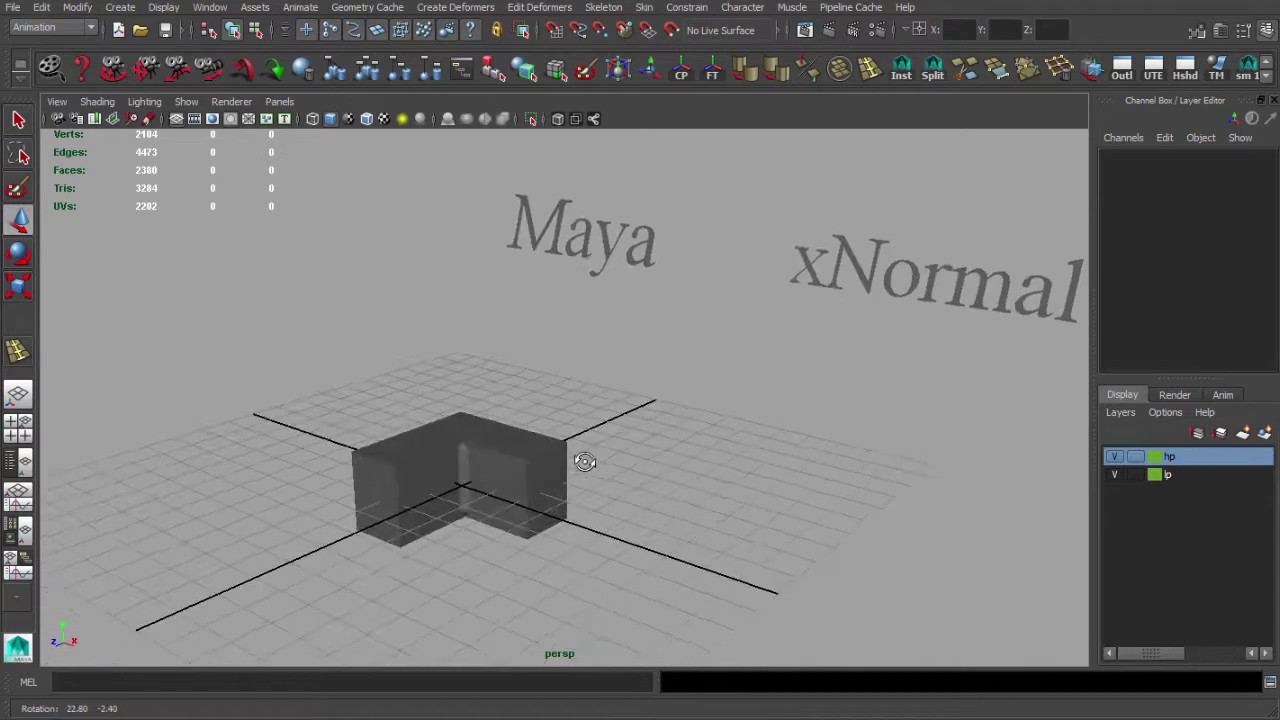
Examine the overlapping low-poly and high-poly L-shaped blocks from several angles
{"action": "left_click", "coordinate": [651, 506]}
{"action": "left_click_drag", "start_coordinate": [652, 508], "coordinate": [483, 486], "text": "alt"}
{"action": "right_click_drag", "start_coordinate": [483, 486], "coordinate": [690, 453], "text": "alt"}
{"action": "left_click_drag", "start_coordinate": [690, 453], "coordinate": [738, 466], "text": "alt"}
{"action": "right_click_drag", "start_coordinate": [738, 466], "coordinate": [429, 417], "text": "alt"}
{"action": "middle_click_drag", "start_coordinate": [429, 417], "coordinate": [391, 437], "text": "alt"}
{"action": "left_click_drag", "start_coordinate": [391, 437], "coordinate": [440, 438], "text": "alt"}
{"action": "right_click_drag", "start_coordinate": [440, 438], "coordinate": [426, 438], "text": "alt"}
{"action": "left_click_drag", "start_coordinate": [426, 440], "coordinate": [406, 449], "text": "alt"}
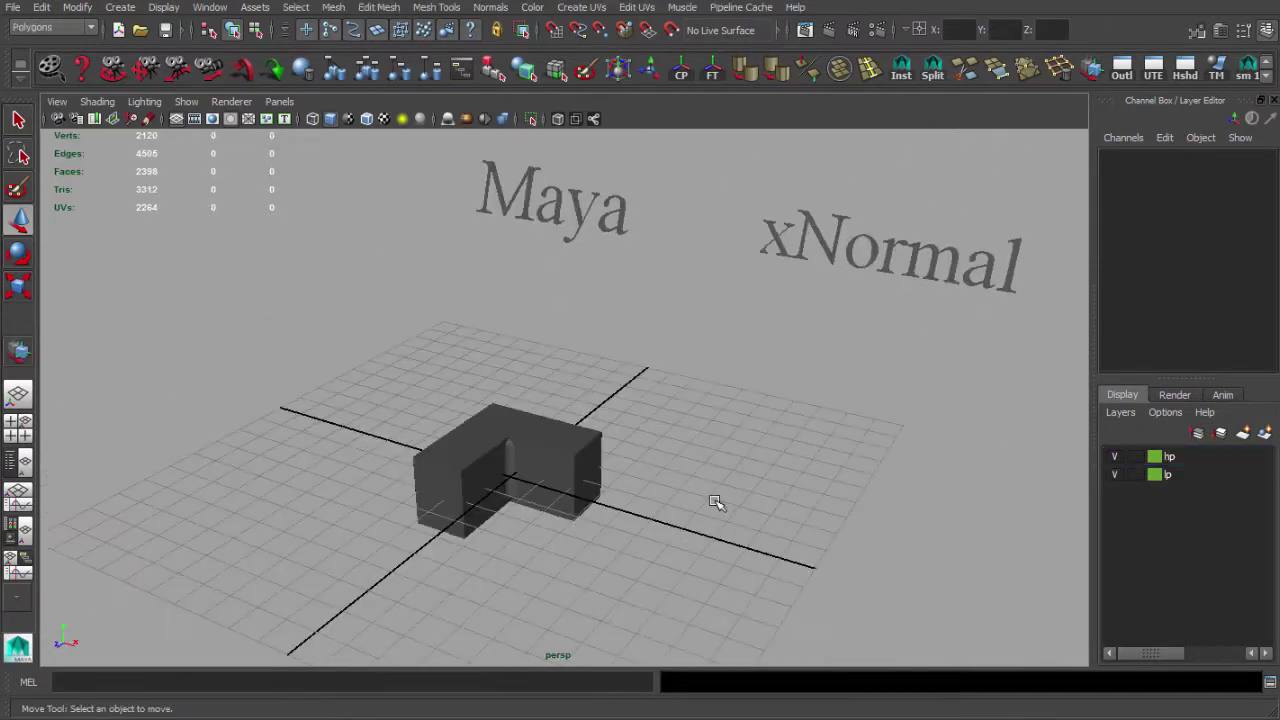
Move the low-poly block about 57 units along X away from the high-poly block and select the high-poly block
{"action": "left_click_drag", "start_coordinate": [716, 502], "coordinate": [623, 386], "text": "alt"}
{"action": "left_click", "coordinate": [584, 437]}
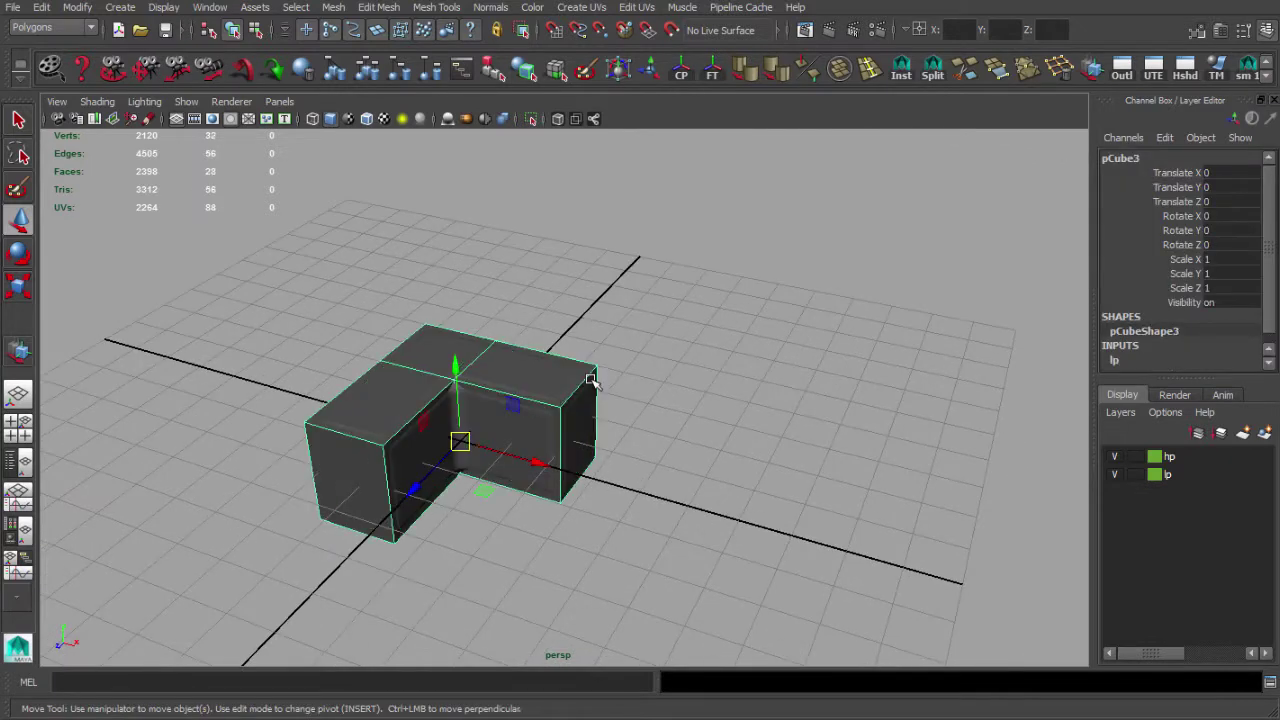
{"action": "left_click", "coordinate": [517, 406]}
{"action": "left_click_drag", "start_coordinate": [512, 428], "coordinate": [486, 414], "text": "alt"}
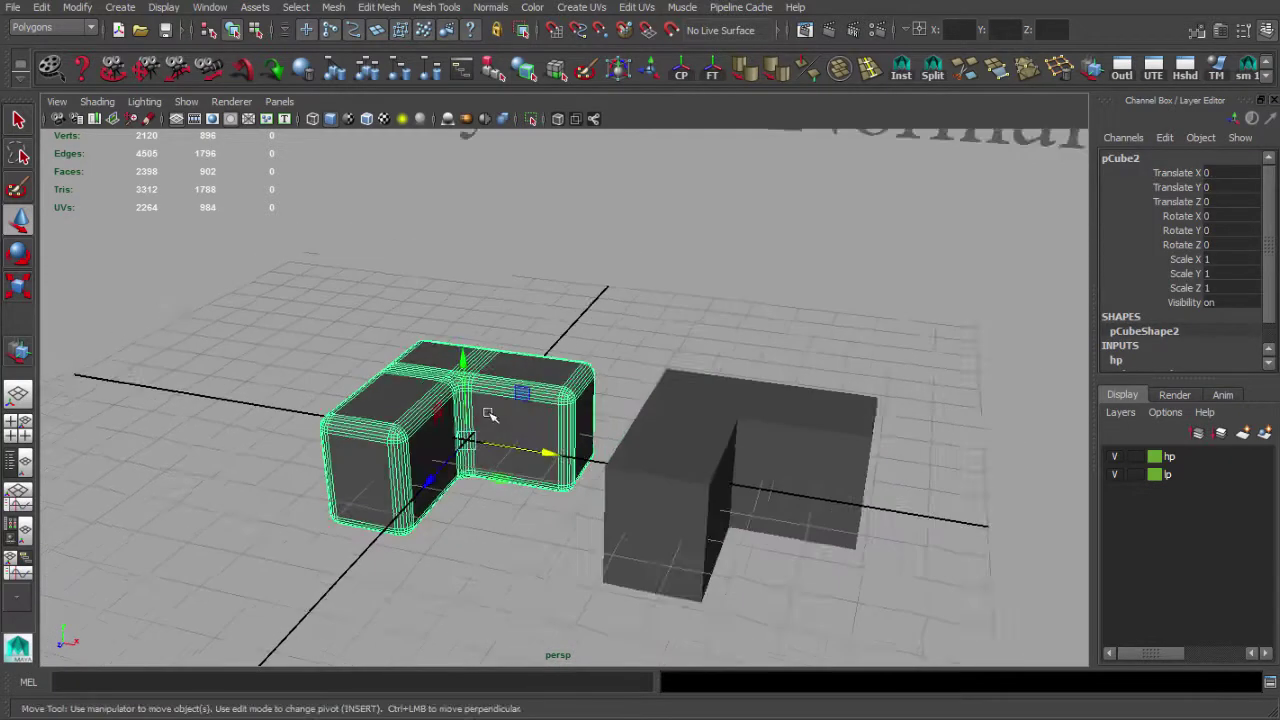
{"action": "right_click_drag", "start_coordinate": [370, 350], "coordinate": [437, 364], "text": "alt"}
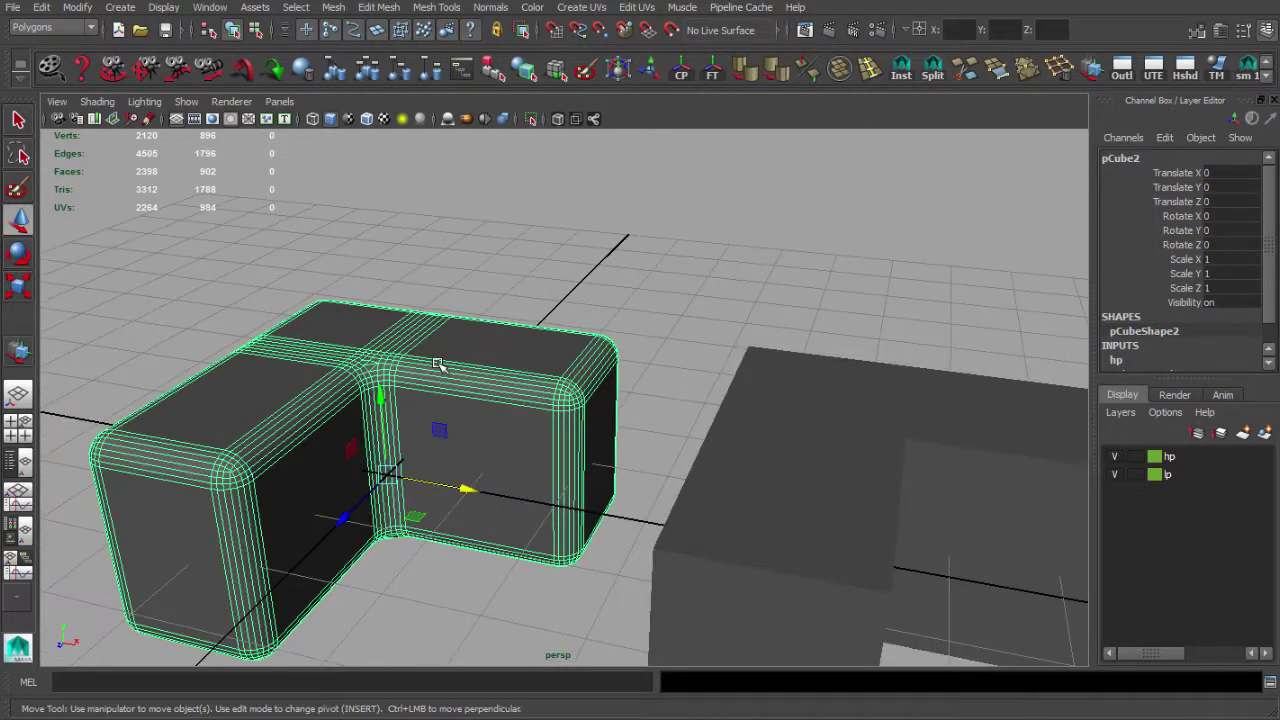
Compare the two separated blocks, select the low-poly block and undo its move along X
{"action": "left_click", "coordinate": [628, 280]}
{"action": "scroll", "coordinate": [688, 405], "scroll_direction": "down", "scroll_amount": 6}
{"action": "left_click_drag", "start_coordinate": [690, 409], "coordinate": [655, 465], "text": "alt"}
{"action": "left_click", "coordinate": [620, 421]}
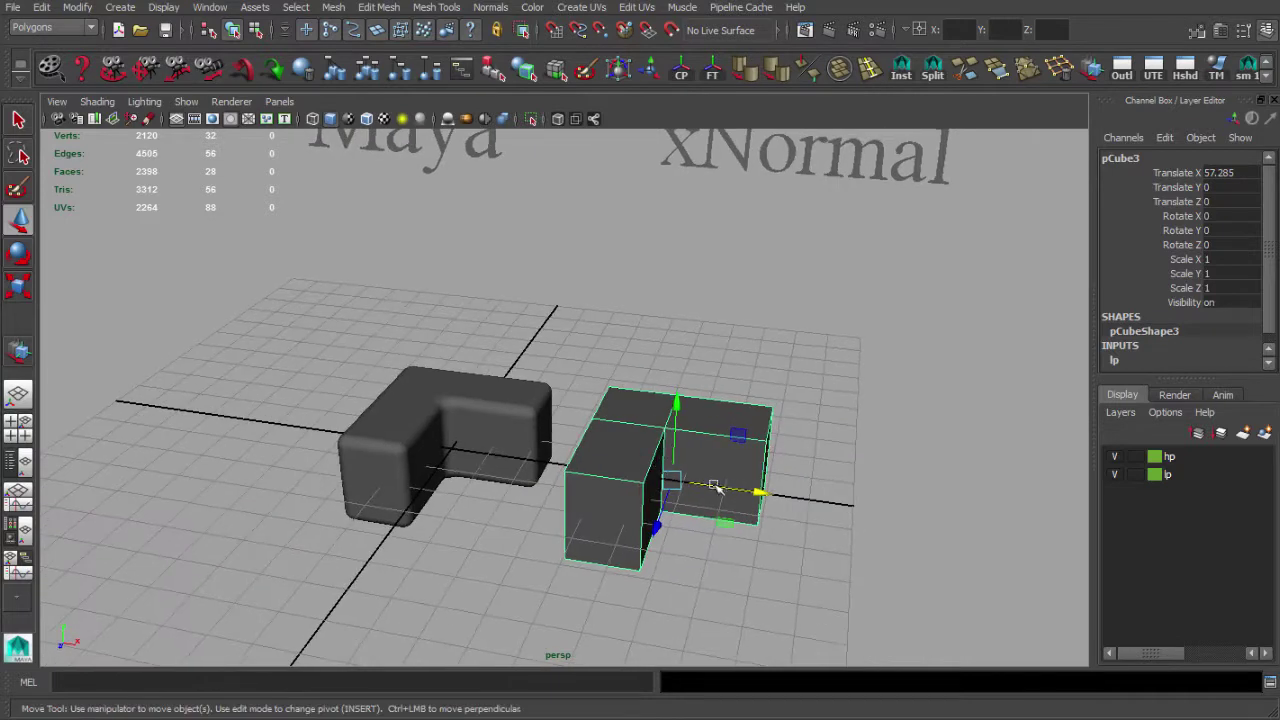
{"action": "scroll", "coordinate": [742, 491], "scroll_direction": "up", "scroll_amount": 2}
{"action": "key", "text": "ctrl+z"}
Compare the overlapping blocks in wireframe display and return to shaded display
{"action": "mouse_move", "coordinate": [628, 456]}
{"action": "left_mouse_down", "text": "alt"}
{"action": "mouse_move", "coordinate": [543, 428]}
{"action": "mouse_move", "coordinate": [531, 445]}
{"action": "mouse_move", "coordinate": [557, 428]}
{"action": "mouse_move", "coordinate": [540, 445]}
{"action": "mouse_move", "coordinate": [471, 377]}
{"action": "mouse_move", "coordinate": [457, 386]}
{"action": "mouse_move", "coordinate": [438, 282]}
{"action": "mouse_move", "coordinate": [451, 306]}
{"action": "mouse_move", "coordinate": [498, 311]}
{"action": "left_mouse_up", "text": "alt"}
{"action": "key", "text": "4"}
{"action": "left_click_drag", "start_coordinate": [400, 428], "coordinate": [362, 272], "text": "alt"}
{"action": "mouse_move", "coordinate": [300, 402]}
{"action": "left_mouse_down", "text": "alt"}
{"action": "mouse_move", "coordinate": [585, 412]}
{"action": "mouse_move", "coordinate": [290, 388]}
{"action": "left_mouse_up", "text": "alt"}
{"action": "left_click", "coordinate": [536, 388]}
{"action": "key", "text": "5"}
{"action": "right_click_drag", "start_coordinate": [290, 388], "coordinate": [511, 430], "text": "alt"}
Select the four end-face vertices of the low-poly block's arm along Z and move them inward past the high-poly surface
{"action": "left_click", "coordinate": [320, 340]}
{"action": "left_click_drag", "start_coordinate": [320, 340], "coordinate": [349, 266], "text": "alt"}
{"action": "left_click", "coordinate": [258, 264]}
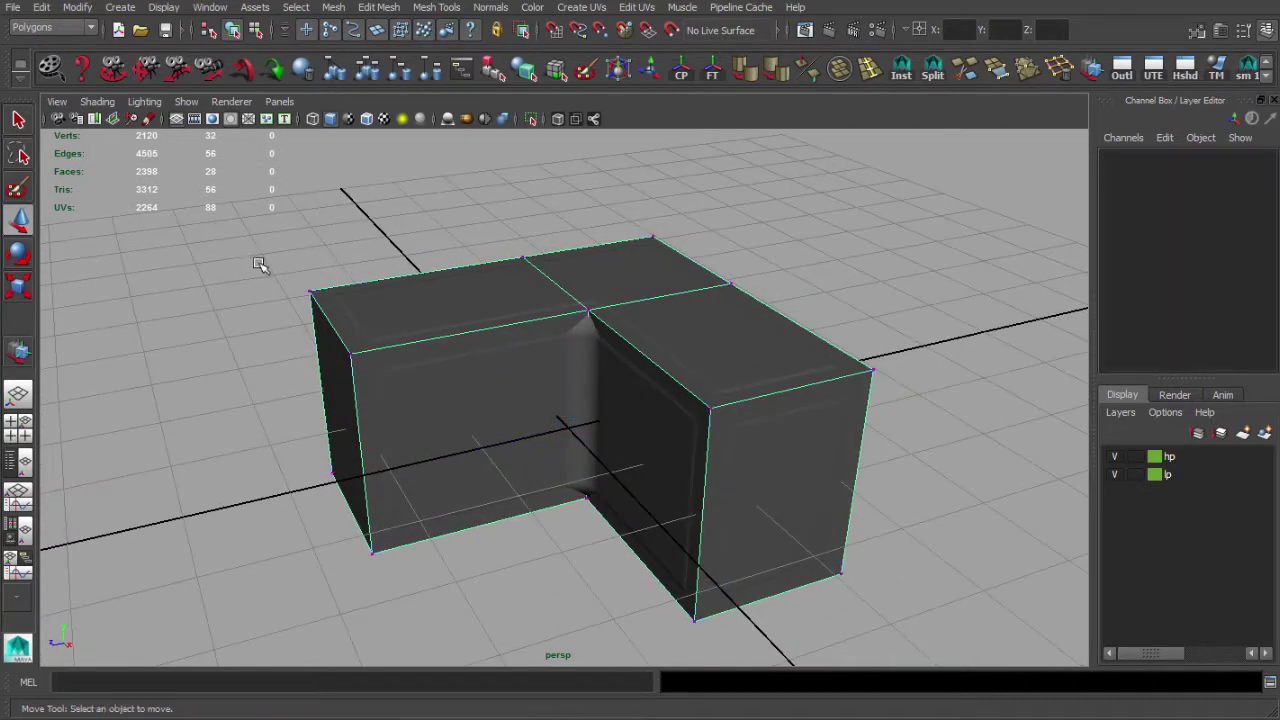
{"action": "left_click_drag", "start_coordinate": [296, 399], "coordinate": [399, 634]}
{"action": "left_click_drag", "start_coordinate": [281, 483], "coordinate": [363, 480], "text": "alt"}
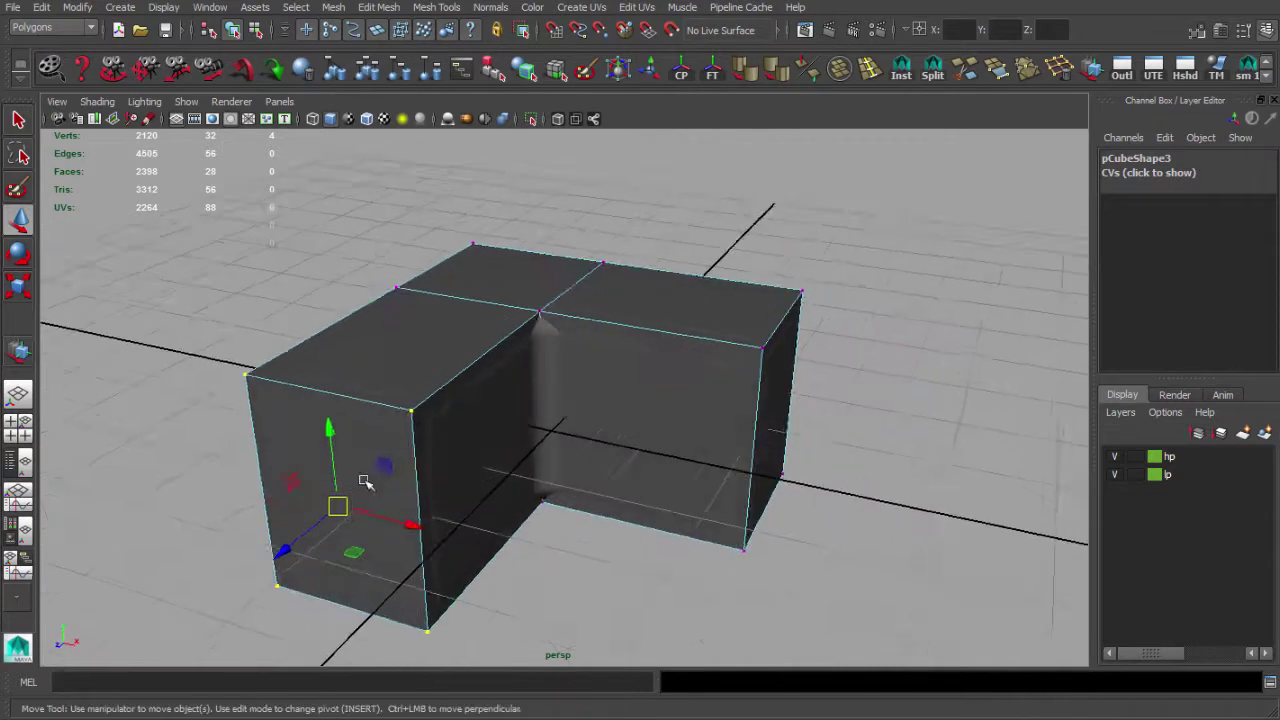
{"action": "middle_click_drag", "start_coordinate": [363, 480], "coordinate": [529, 451], "text": "alt"}
{"action": "scroll", "coordinate": [391, 466], "scroll_direction": "up", "scroll_amount": 3}
{"action": "left_click_drag", "start_coordinate": [529, 451], "coordinate": [616, 477], "text": "alt"}
{"action": "left_click_drag", "start_coordinate": [715, 437], "coordinate": [446, 430]}
{"action": "right_click_drag", "start_coordinate": [446, 430], "coordinate": [484, 443], "text": "alt"}
Move the four end-face vertices back outward along Z to about 21.8
{"action": "left_click_drag", "start_coordinate": [442, 446], "coordinate": [480, 458], "text": "alt"}
{"action": "right_click_drag", "start_coordinate": [570, 465], "coordinate": [535, 465], "text": "alt"}
{"action": "middle_click_drag", "start_coordinate": [535, 465], "coordinate": [551, 466], "text": "alt"}
{"action": "left_click_drag", "start_coordinate": [540, 466], "coordinate": [563, 469], "text": "alt"}
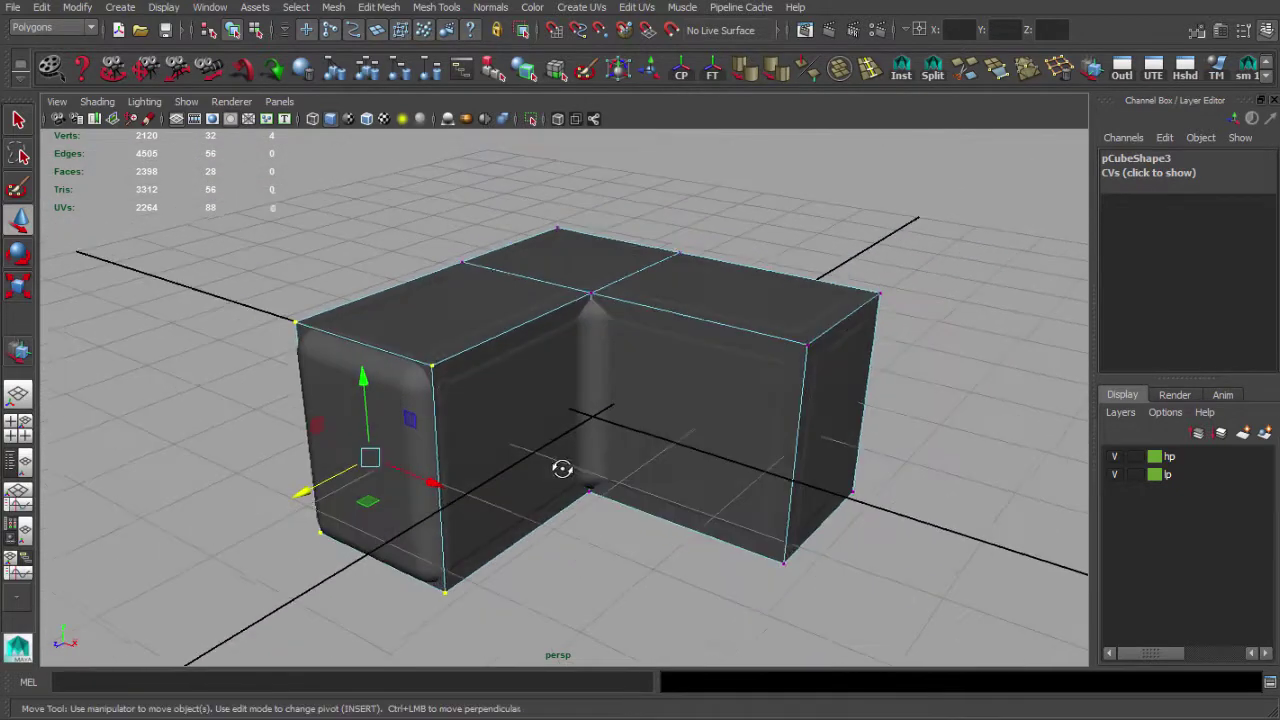
{"action": "right_click_drag", "start_coordinate": [563, 469], "coordinate": [585, 474], "text": "alt"}
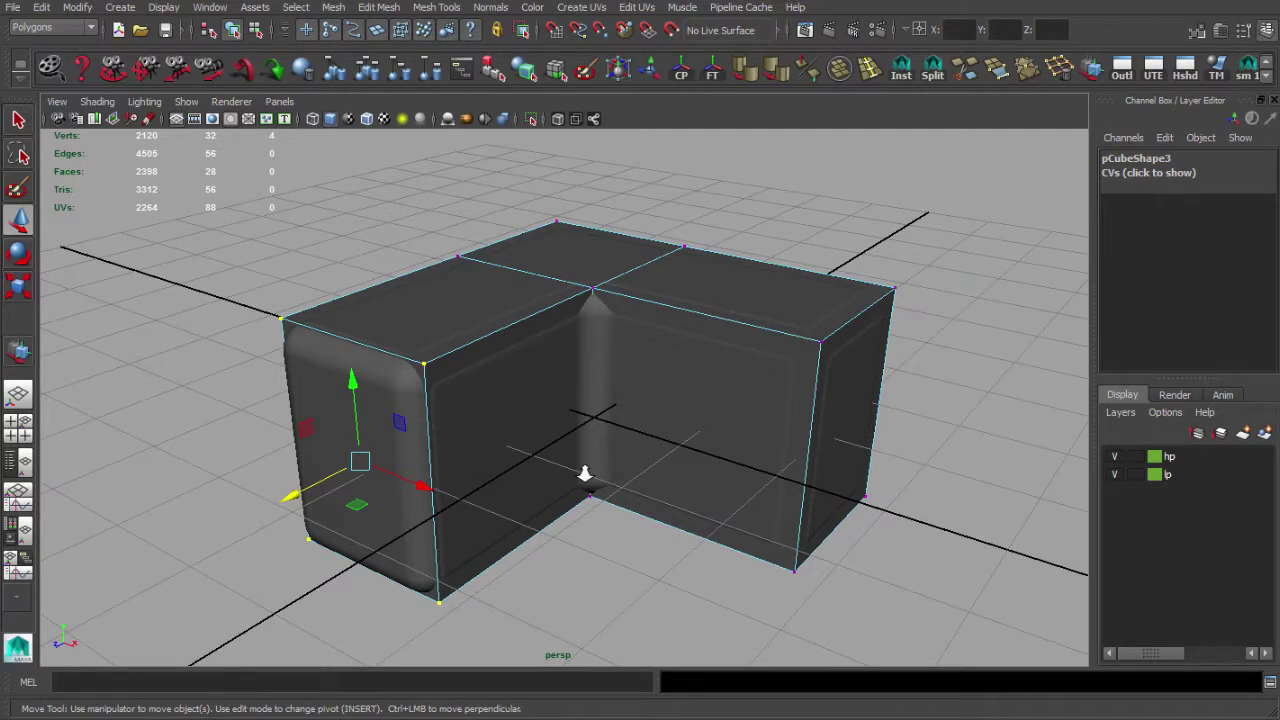
{"action": "left_click_drag", "start_coordinate": [585, 473], "coordinate": [446, 502], "text": "alt"}
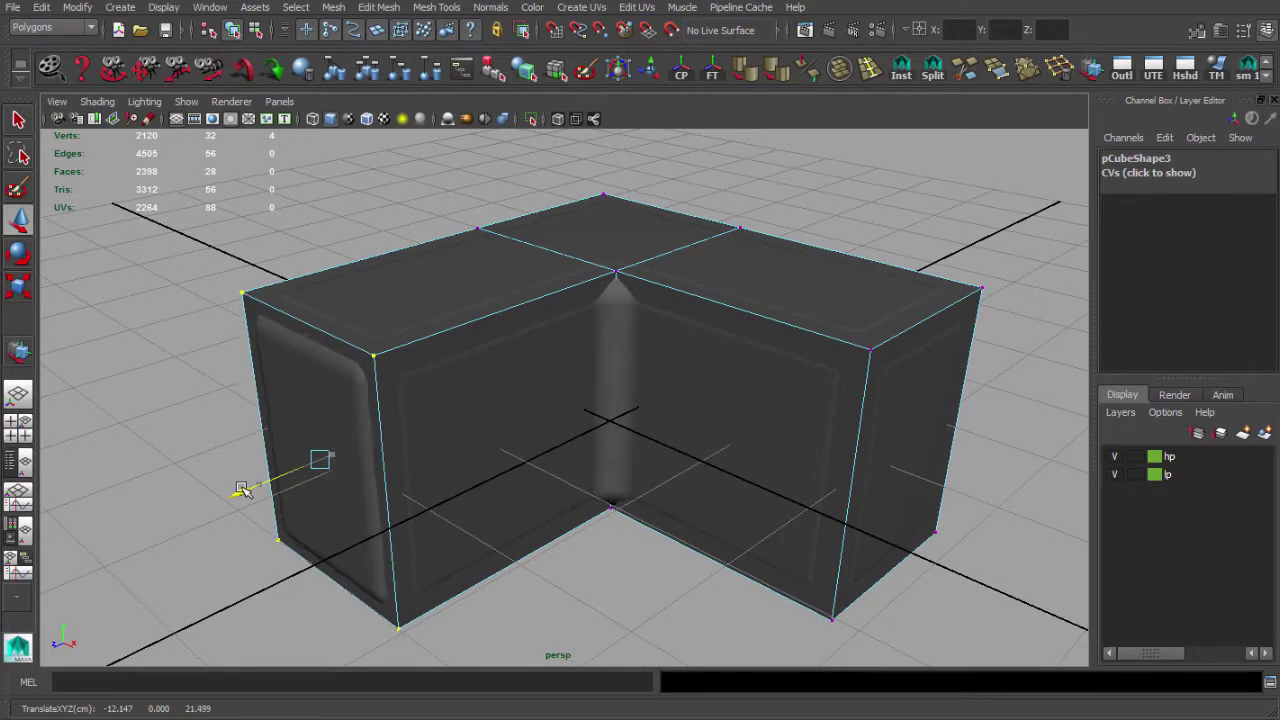
{"action": "left_click_drag", "start_coordinate": [247, 490], "coordinate": [394, 475], "text": "alt"}
{"action": "right_click_drag", "start_coordinate": [480, 488], "coordinate": [491, 488], "text": "alt"}
{"action": "middle_click_drag", "start_coordinate": [491, 488], "coordinate": [497, 481], "text": "alt"}
{"action": "scroll", "coordinate": [499, 483], "scroll_direction": "up", "scroll_amount": 2}
{"action": "left_click_drag", "start_coordinate": [500, 483], "coordinate": [386, 449], "text": "alt"}
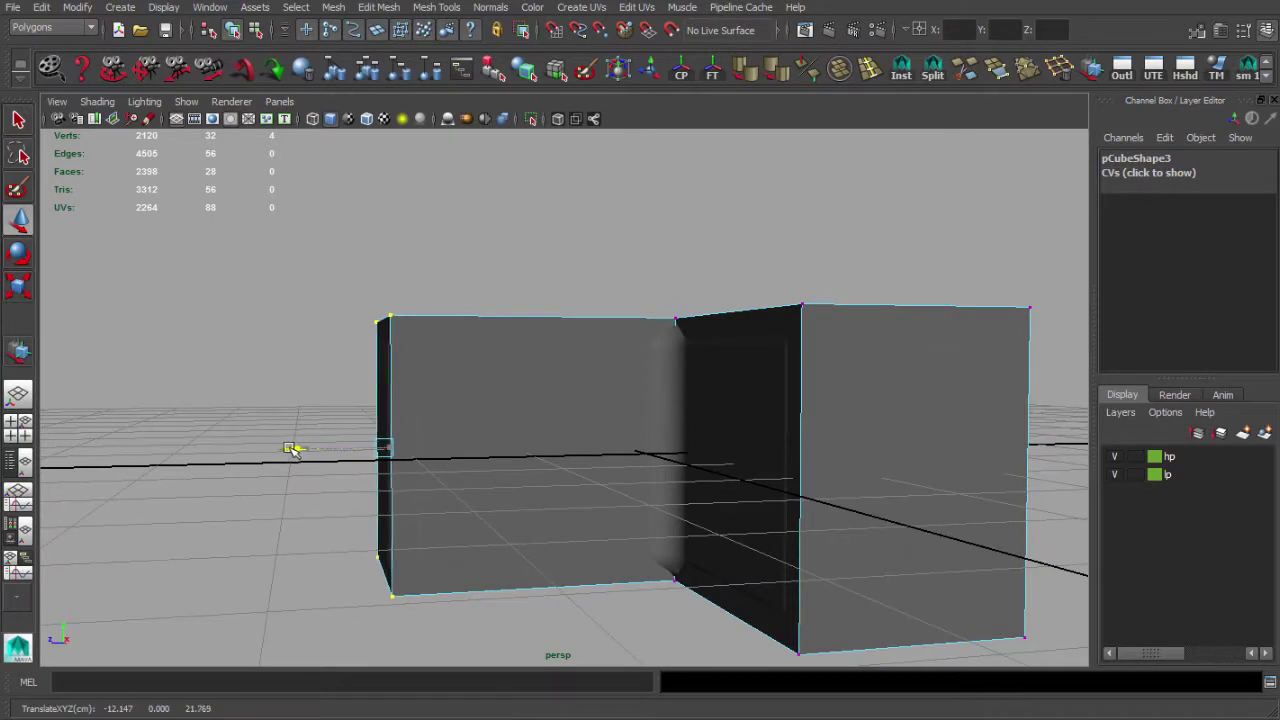
In wireframe display, adjust the four end-face vertices along Z to about 22.0 against the high-poly mesh
{"action": "key", "text": "4"}
{"action": "mouse_move", "coordinate": [294, 449]}
{"action": "left_mouse_down", "text": "alt"}
{"action": "mouse_move", "coordinate": [403, 434]}
{"action": "mouse_move", "coordinate": [489, 480]}
{"action": "mouse_move", "coordinate": [475, 444]}
{"action": "mouse_move", "coordinate": [372, 450]}
{"action": "left_mouse_up", "text": "alt"}
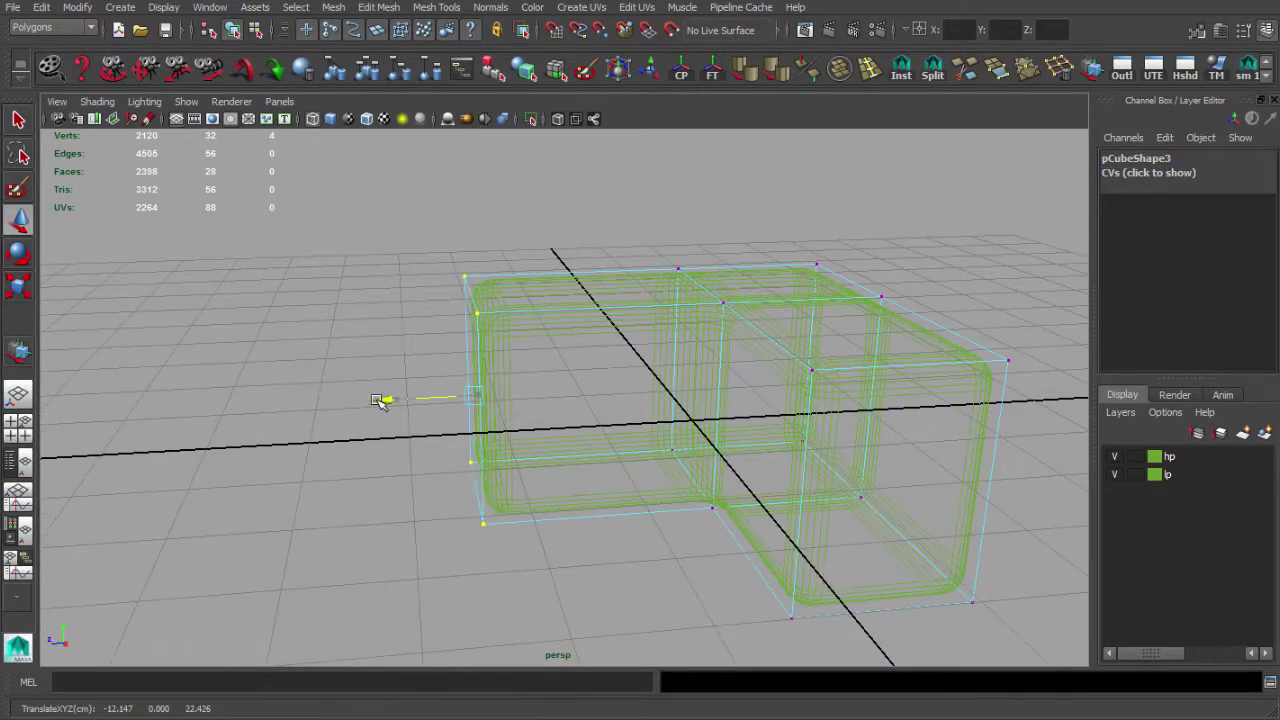
{"action": "left_click_drag", "start_coordinate": [372, 400], "coordinate": [457, 374], "text": "alt"}
{"action": "scroll", "coordinate": [457, 374], "scroll_direction": "up", "scroll_amount": 4}
{"action": "middle_click_drag", "start_coordinate": [459, 375], "coordinate": [549, 389], "text": "alt"}
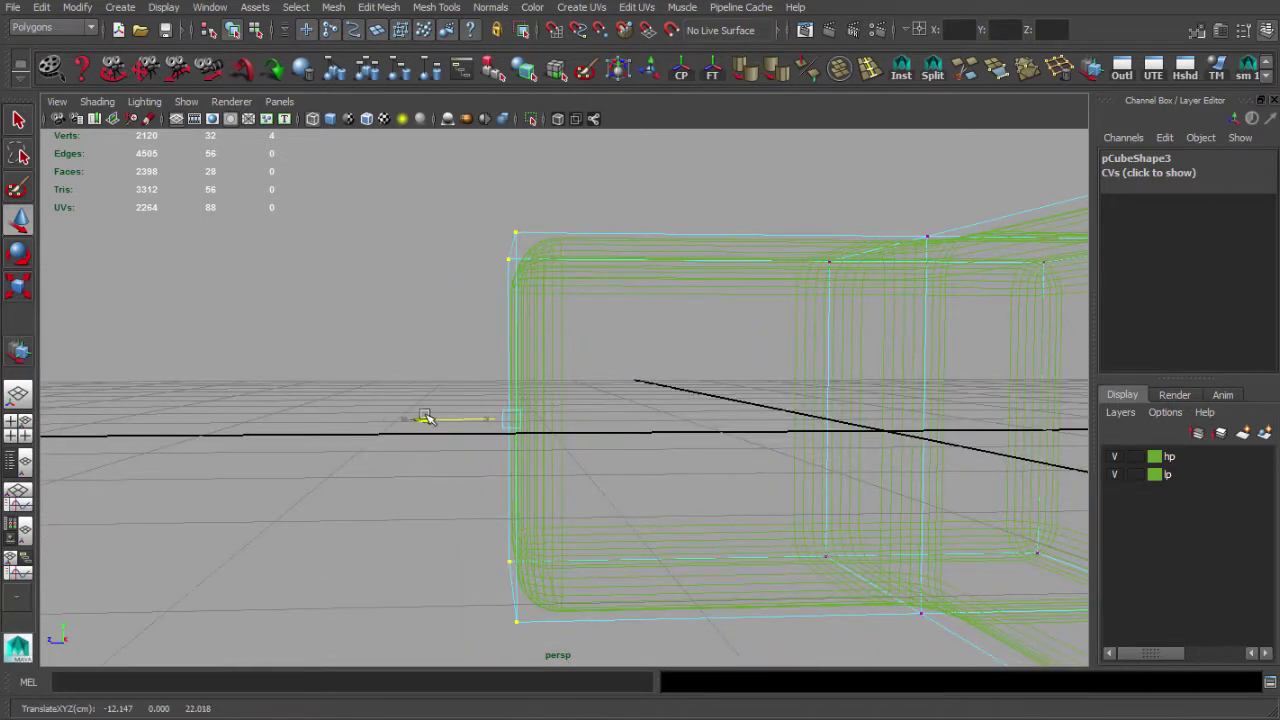
{"action": "left_click_drag", "start_coordinate": [450, 426], "coordinate": [551, 454], "text": "alt"}
Fit the low-poly arm's end face closely around the high-poly end, checking it in shaded and wireframe display
{"action": "scroll", "coordinate": [551, 454], "scroll_direction": "down", "scroll_amount": 5}
{"action": "middle_click_drag", "start_coordinate": [551, 454], "coordinate": [517, 511], "text": "alt"}
{"action": "mouse_move", "coordinate": [517, 511]}
{"action": "left_mouse_down", "text": "alt"}
{"action": "mouse_move", "coordinate": [543, 509]}
{"action": "mouse_move", "coordinate": [531, 514]}
{"action": "left_mouse_up", "text": "alt"}
{"action": "left_click_drag", "start_coordinate": [428, 472], "coordinate": [682, 492], "text": "alt"}
{"action": "middle_click_drag", "start_coordinate": [682, 492], "coordinate": [674, 449], "text": "alt"}
{"action": "mouse_move", "coordinate": [674, 449]}
{"action": "left_mouse_down", "text": "alt"}
{"action": "mouse_move", "coordinate": [694, 450]}
{"action": "mouse_move", "coordinate": [346, 437]}
{"action": "mouse_move", "coordinate": [609, 414]}
{"action": "mouse_move", "coordinate": [531, 384]}
{"action": "mouse_move", "coordinate": [592, 374]}
{"action": "mouse_move", "coordinate": [563, 371]}
{"action": "mouse_move", "coordinate": [834, 374]}
{"action": "mouse_move", "coordinate": [694, 400]}
{"action": "mouse_move", "coordinate": [691, 434]}
{"action": "mouse_move", "coordinate": [349, 423]}
{"action": "mouse_move", "coordinate": [402, 427]}
{"action": "left_mouse_up", "text": "alt"}
{"action": "key", "text": "4"}
{"action": "mouse_move", "coordinate": [475, 402]}
{"action": "left_mouse_down", "text": "alt"}
{"action": "mouse_move", "coordinate": [430, 427]}
{"action": "mouse_move", "coordinate": [390, 398]}
{"action": "mouse_move", "coordinate": [703, 420]}
{"action": "mouse_move", "coordinate": [574, 357]}
{"action": "mouse_move", "coordinate": [643, 400]}
{"action": "mouse_move", "coordinate": [409, 380]}
{"action": "mouse_move", "coordinate": [409, 403]}
{"action": "mouse_move", "coordinate": [634, 480]}
{"action": "mouse_move", "coordinate": [443, 377]}
{"action": "mouse_move", "coordinate": [511, 395]}
{"action": "mouse_move", "coordinate": [461, 389]}
{"action": "mouse_move", "coordinate": [497, 390]}
{"action": "left_mouse_up", "text": "alt"}
{"action": "mouse_move", "coordinate": [497, 390]}
{"action": "right_mouse_down", "text": "alt"}
{"action": "mouse_move", "coordinate": [580, 421]}
{"action": "mouse_move", "coordinate": [516, 396]}
{"action": "right_mouse_up", "text": "alt"}
{"action": "middle_click_drag", "start_coordinate": [516, 396], "coordinate": [432, 384], "text": "alt"}
{"action": "left_click_drag", "start_coordinate": [325, 430], "coordinate": [318, 435], "text": "alt"}
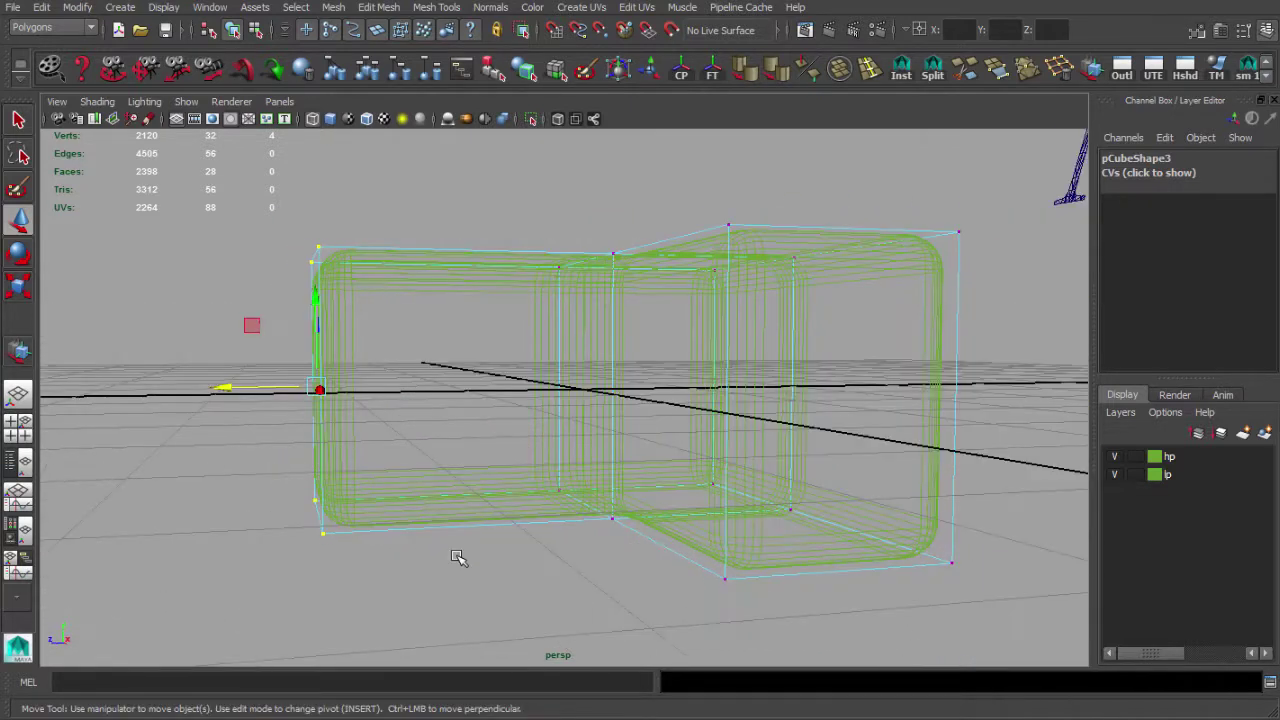
Leave vertex editing on the low-poly block and return to shaded display
{"action": "left_click_drag", "start_coordinate": [272, 303], "coordinate": [315, 286], "text": "alt"}
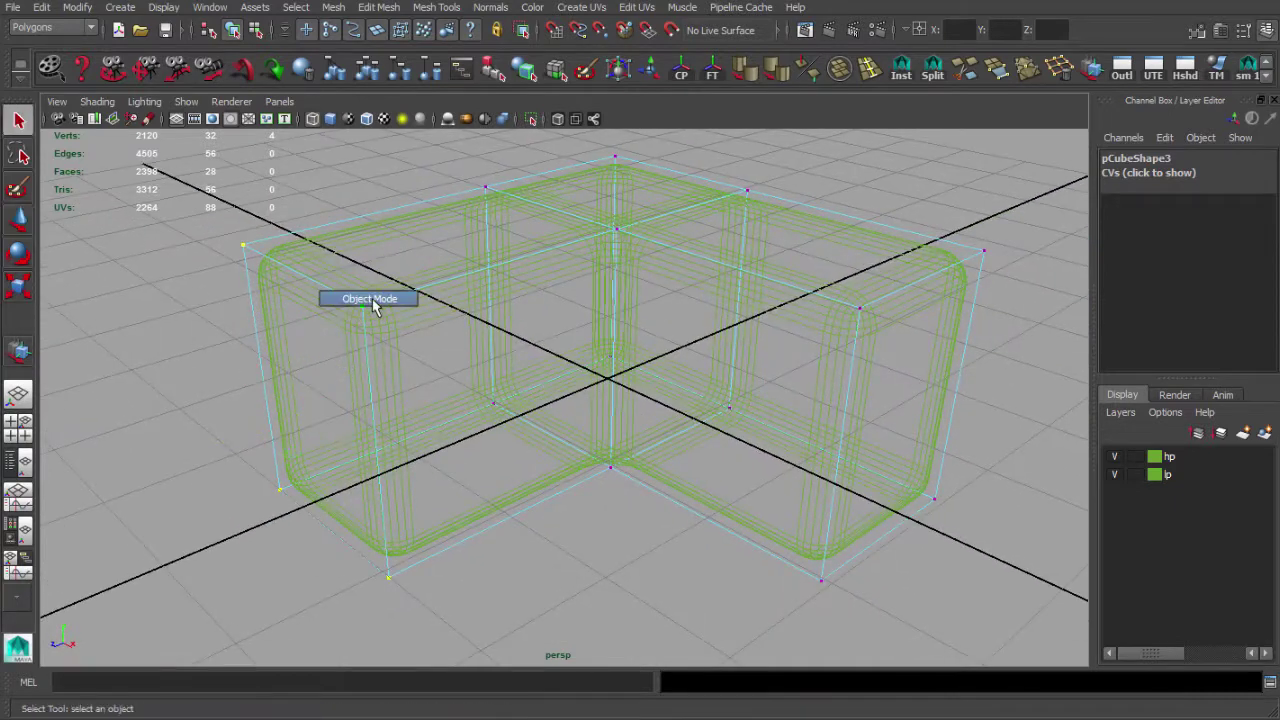
{"action": "key", "text": "5"}
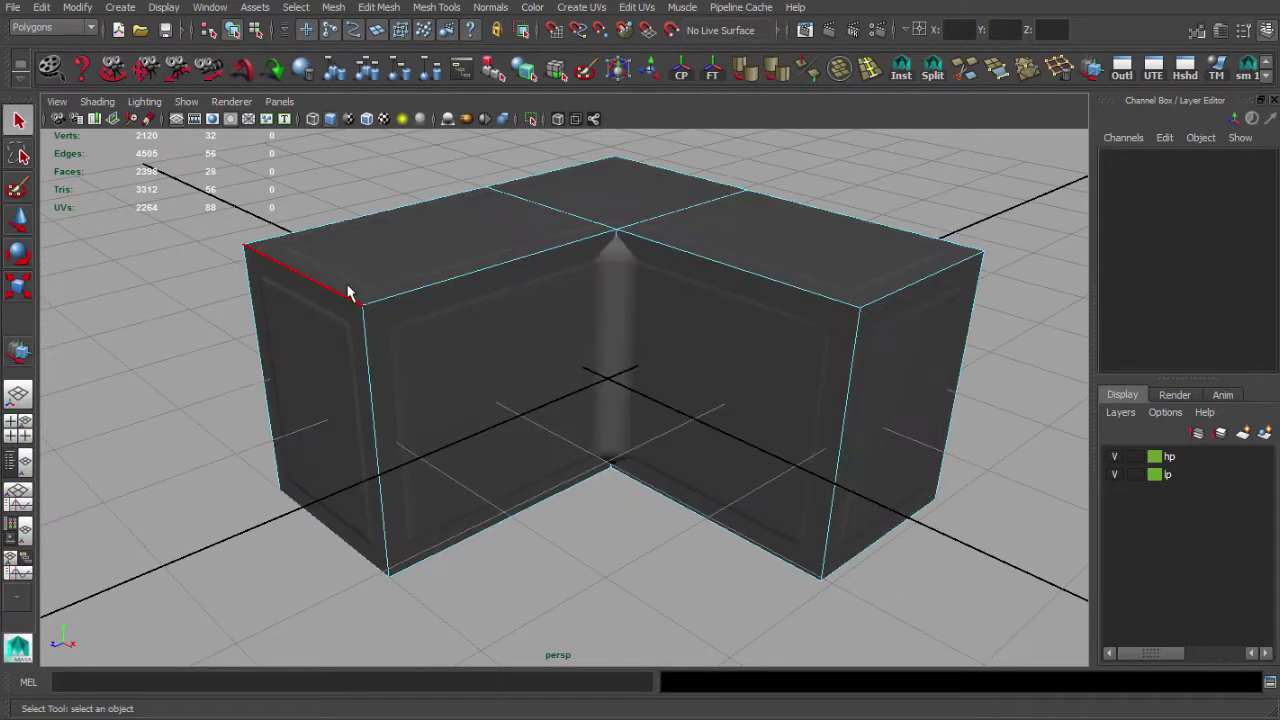
{"action": "left_click", "coordinate": [372, 275]}
{"action": "right_click_drag", "start_coordinate": [420, 285], "coordinate": [421, 283]}
{"action": "left_click", "coordinate": [403, 328]}
{"action": "scroll", "coordinate": [404, 322], "scroll_direction": "down", "scroll_amount": 3}
{"action": "left_click_drag", "start_coordinate": [409, 314], "coordinate": [506, 340], "text": "alt"}
{"action": "right_click_drag", "start_coordinate": [506, 340], "coordinate": [522, 346], "text": "alt"}
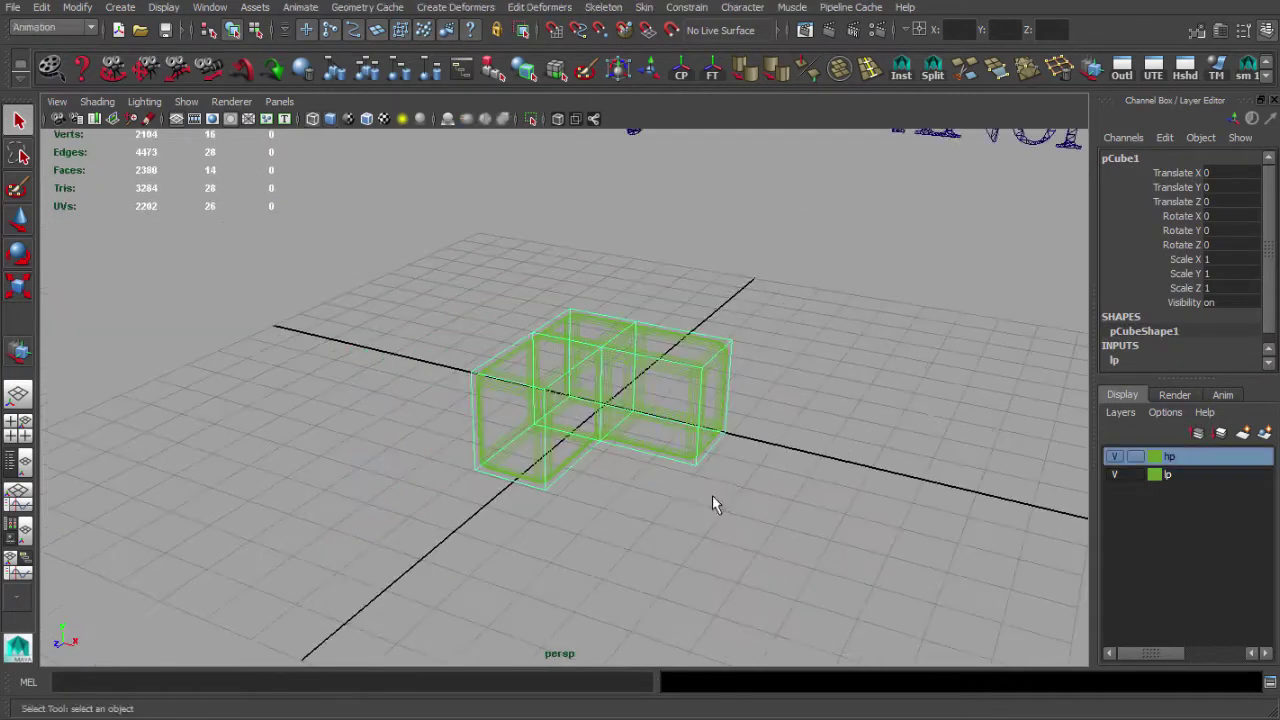
Examine the overlapping blocks in shaded display from several angles
{"action": "mouse_move", "coordinate": [712, 495]}
{"action": "left_mouse_down", "text": "alt"}
{"action": "mouse_move", "coordinate": [694, 500]}
{"action": "mouse_move", "coordinate": [672, 456]}
{"action": "mouse_move", "coordinate": [712, 476]}
{"action": "left_mouse_up", "text": "alt"}
{"action": "key", "text": "5"}
{"action": "right_click_drag", "start_coordinate": [704, 472], "coordinate": [571, 443], "text": "alt"}
{"action": "middle_click_drag", "start_coordinate": [580, 467], "coordinate": [589, 496], "text": "alt"}
{"action": "left_click_drag", "start_coordinate": [590, 474], "coordinate": [581, 472], "text": "alt"}
{"action": "right_click_drag", "start_coordinate": [586, 477], "coordinate": [590, 471], "text": "alt"}
{"action": "middle_click_drag", "start_coordinate": [590, 471], "coordinate": [552, 476], "text": "alt"}
{"action": "right_click_drag", "start_coordinate": [539, 479], "coordinate": [547, 484], "text": "alt"}
Close the Channel Box / Layer Editor and minimise the Transfer Maps window
{"action": "left_click_drag", "start_coordinate": [262, 47], "coordinate": [240, 27]}
{"action": "middle_click_drag", "start_coordinate": [641, 333], "coordinate": [752, 345], "text": "alt"}
{"action": "right_click_drag", "start_coordinate": [755, 352], "coordinate": [674, 326], "text": "alt"}
{"action": "left_click_drag", "start_coordinate": [674, 326], "coordinate": [691, 326], "text": "alt"}
{"action": "right_click_drag", "start_coordinate": [691, 326], "coordinate": [729, 344], "text": "alt"}
{"action": "left_click", "coordinate": [1273, 103]}
{"action": "right_click_drag", "start_coordinate": [960, 262], "coordinate": [916, 284], "text": "alt"}
{"action": "left_click_drag", "start_coordinate": [916, 284], "coordinate": [658, 248], "text": "alt"}
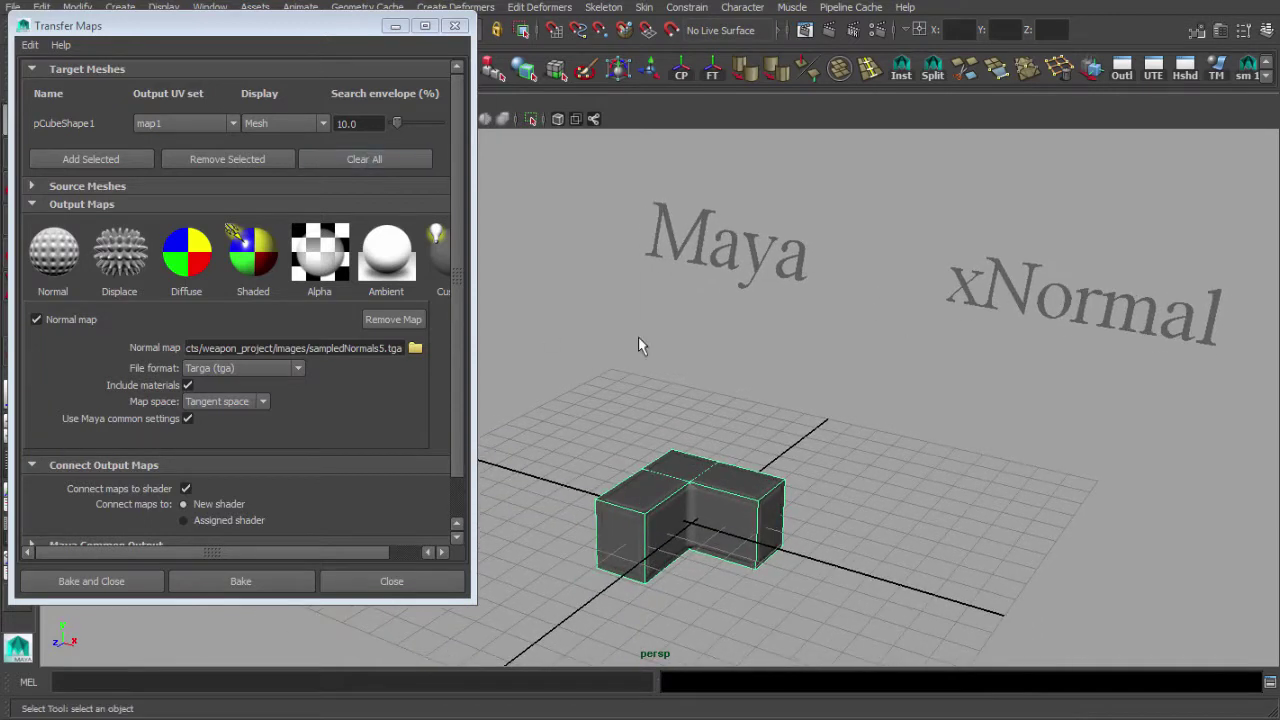
{"action": "right_click_drag", "start_coordinate": [768, 477], "coordinate": [745, 425], "text": "alt"}
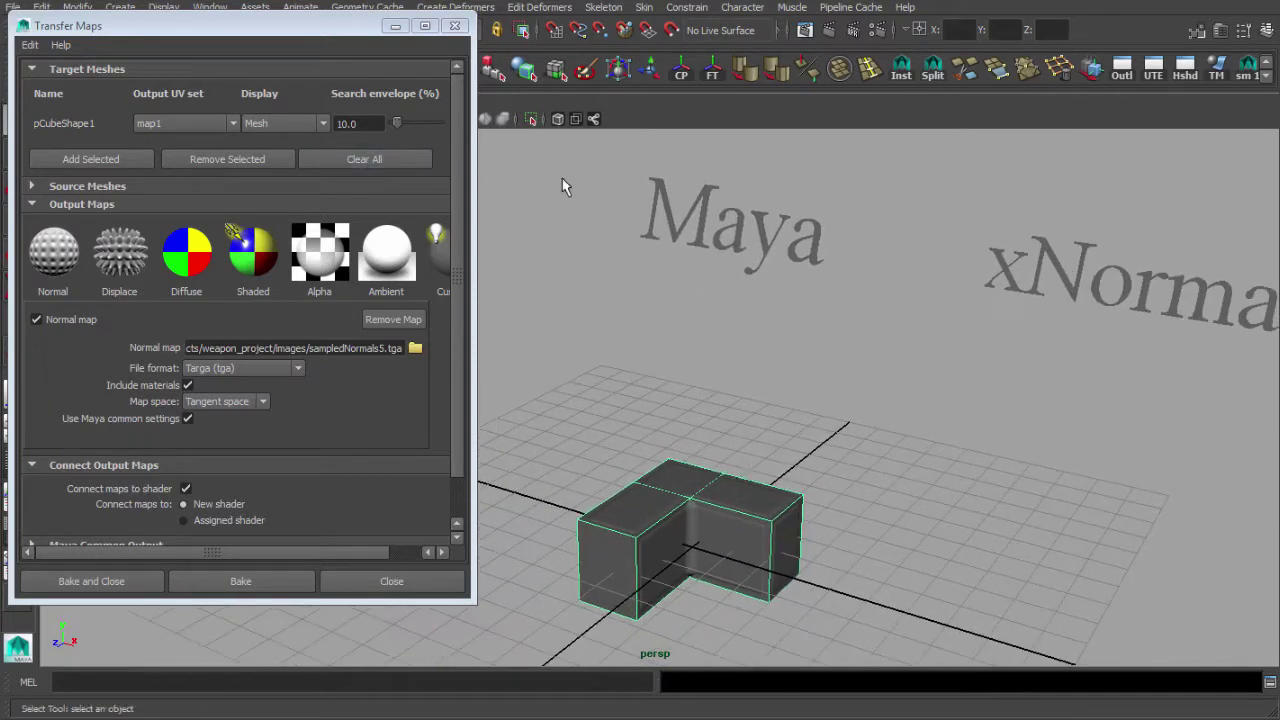
{"action": "left_click", "coordinate": [396, 27]}
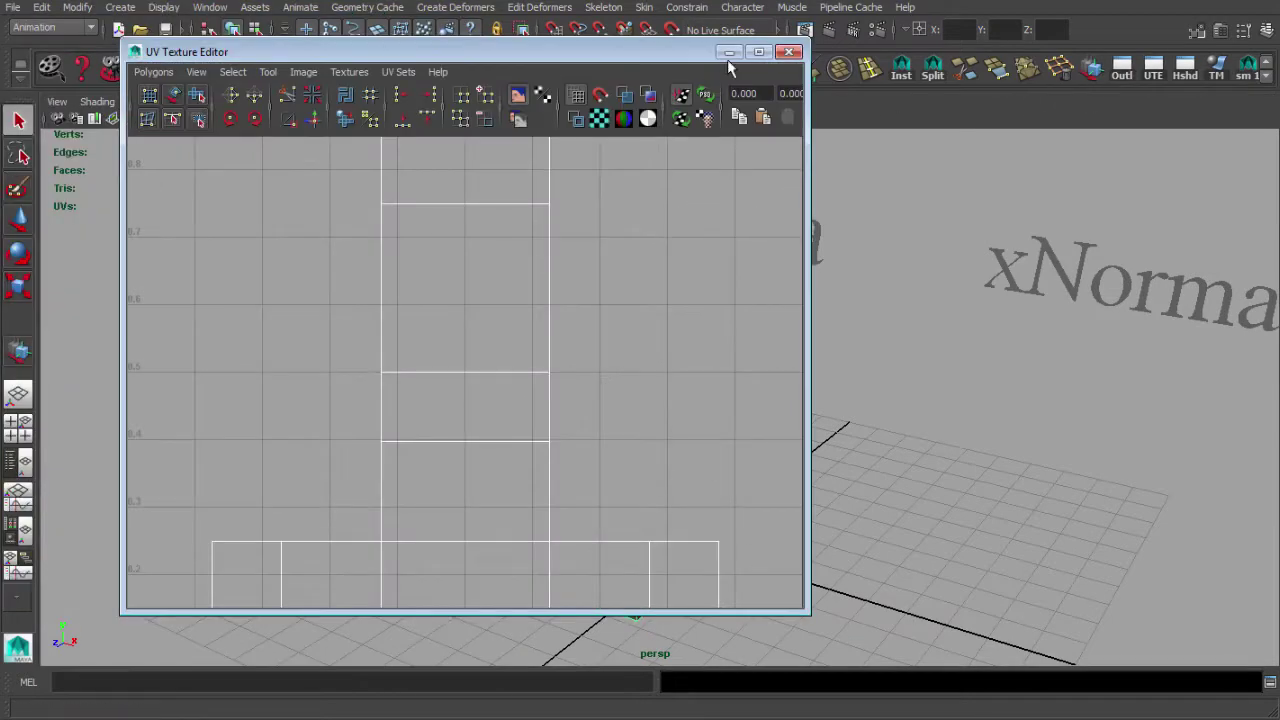
Resize the UV Texture Editor beside the model and frame the isolated low-poly block's full UV layout in it
{"action": "left_click_drag", "start_coordinate": [804, 38], "coordinate": [568, 77]}
{"action": "left_click_drag", "start_coordinate": [416, 94], "coordinate": [333, 107]}
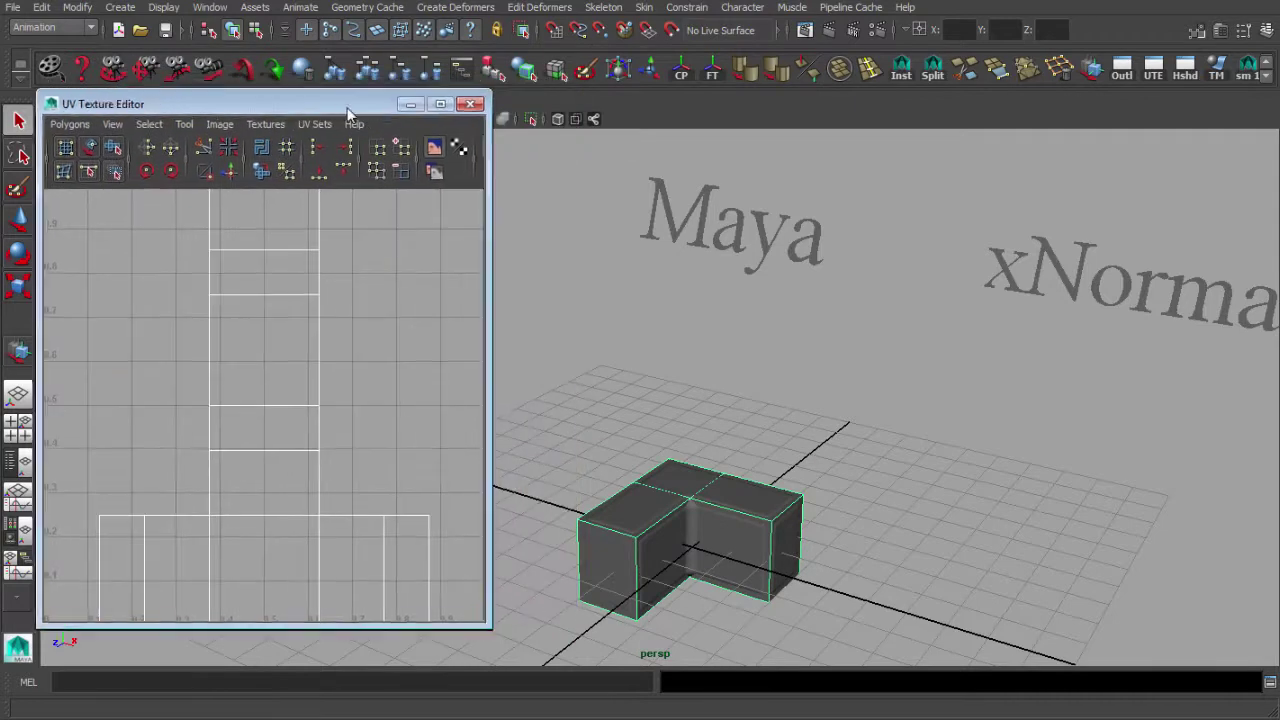
{"action": "middle_click_drag", "start_coordinate": [759, 431], "coordinate": [807, 342], "text": "alt"}
{"action": "scroll", "coordinate": [790, 341], "scroll_direction": "up", "scroll_amount": 4}
{"action": "scroll", "coordinate": [643, 336], "scroll_direction": "up", "scroll_amount": 4}
{"action": "left_click_drag", "start_coordinate": [326, 100], "coordinate": [328, 160]}
{"action": "key", "text": "a"}
Select all of the low-poly block's UVs, delete them and return to object selection
{"action": "right_click_drag", "start_coordinate": [264, 318], "coordinate": [322, 320]}
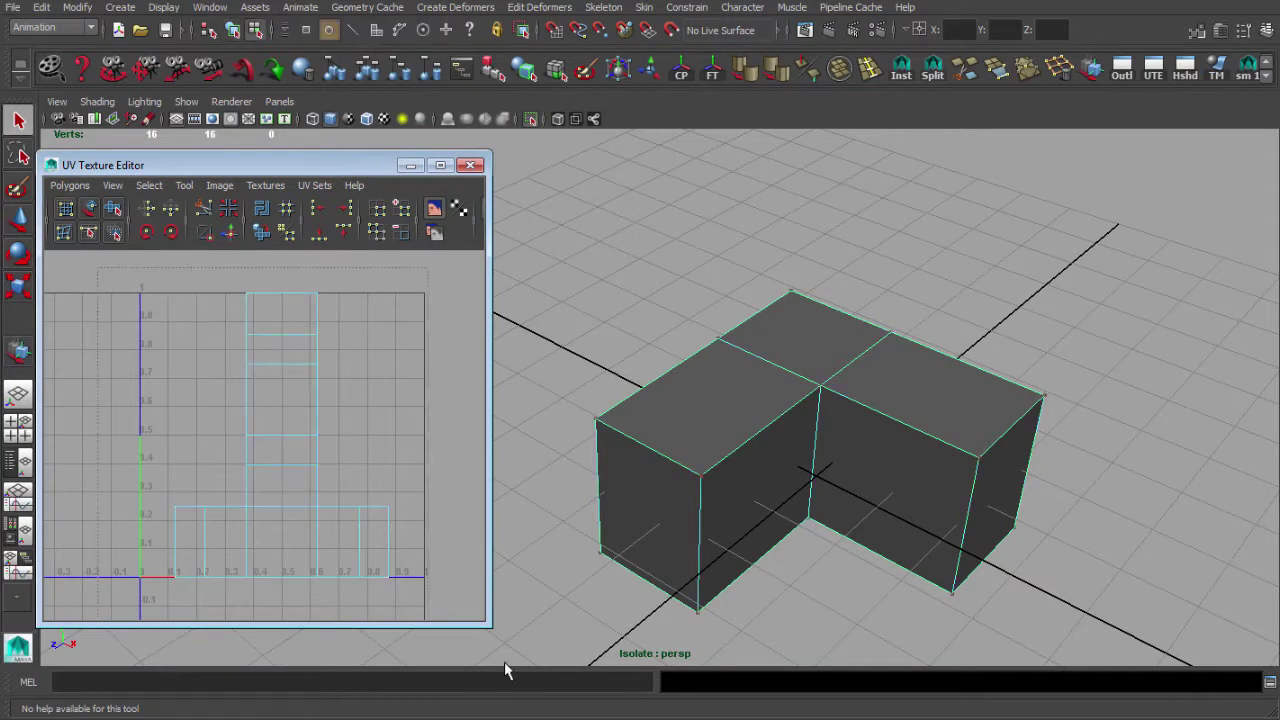
{"action": "left_click", "coordinate": [70, 185]}
{"action": "left_click", "coordinate": [85, 704]}
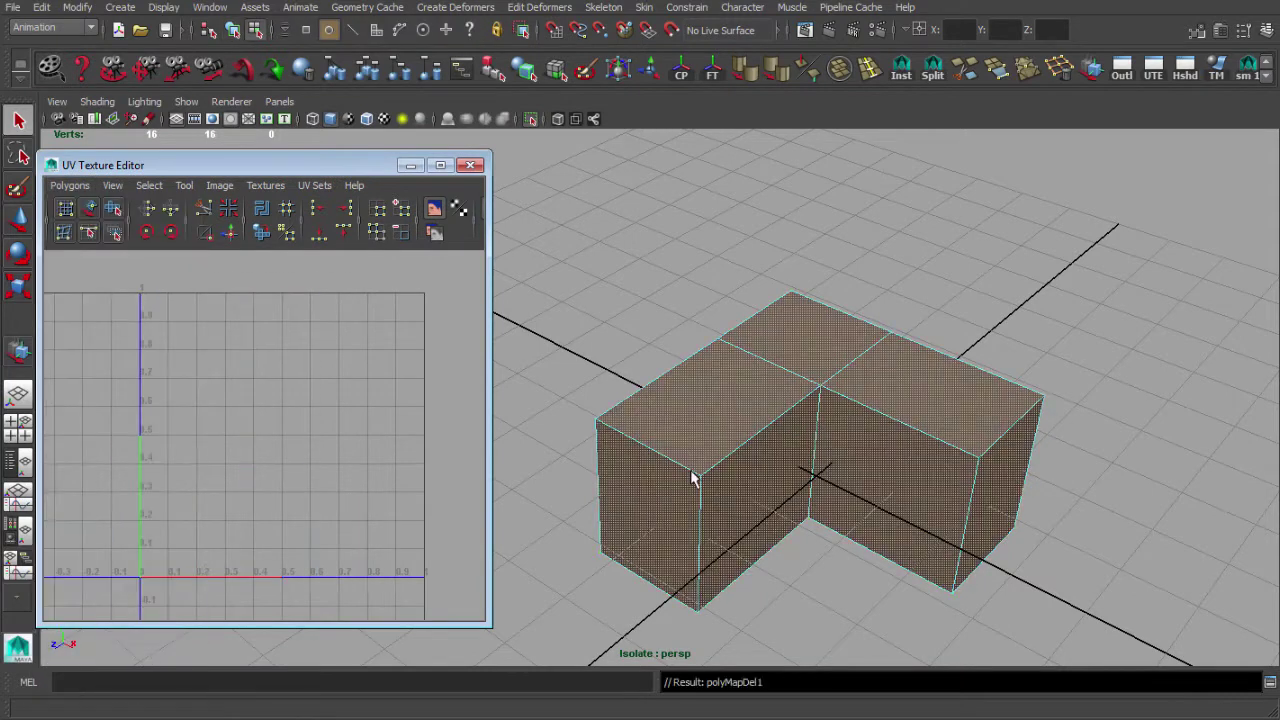
{"action": "key", "text": "F8"}
Create new UVs for the low-poly block with Automatic Mapping and edit them in the UV Texture Editor
{"action": "middle_click_drag", "start_coordinate": [753, 418], "coordinate": [724, 404], "text": "alt"}
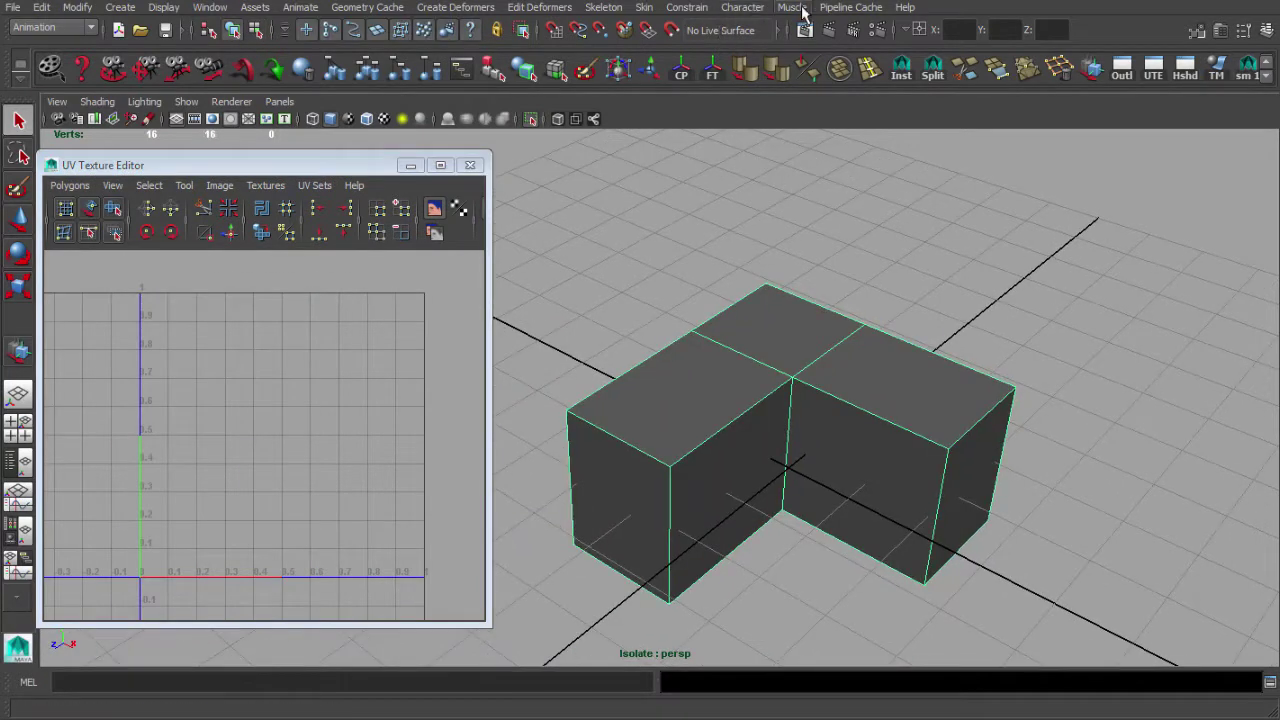
{"action": "left_click", "coordinate": [60, 27]}
{"action": "left_click", "coordinate": [30, 55]}
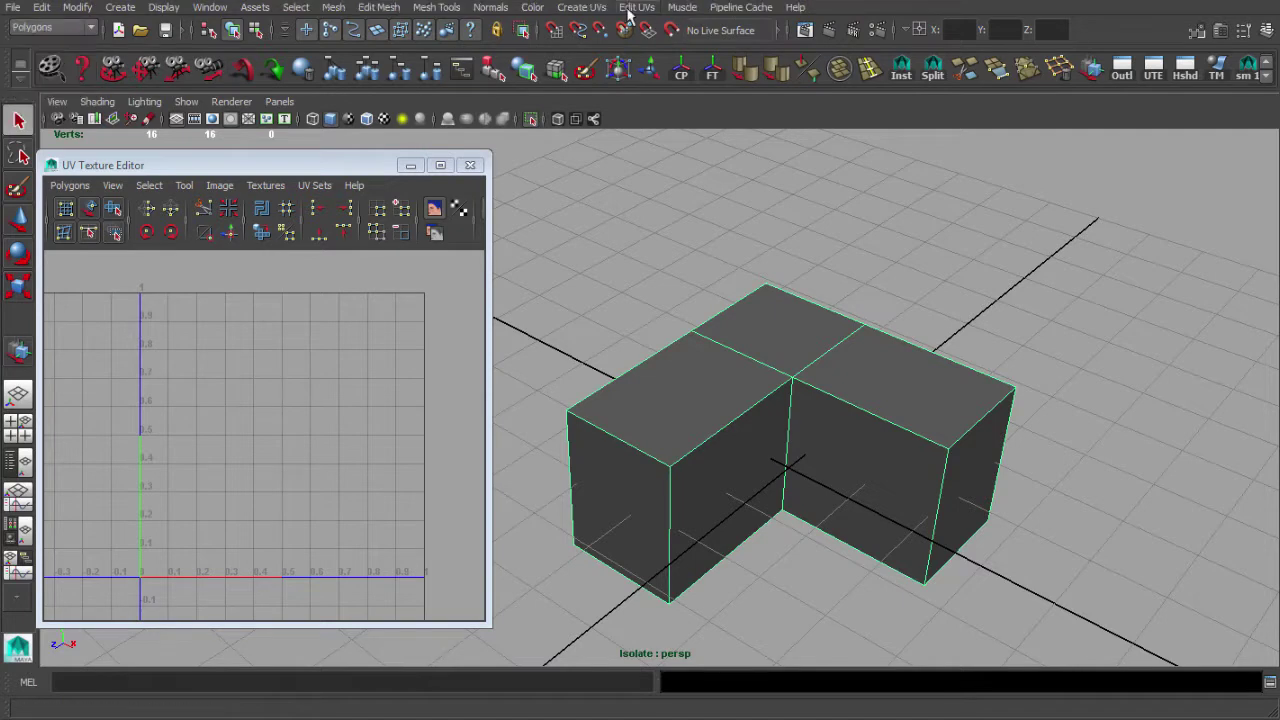
{"action": "left_click", "coordinate": [584, 8]}
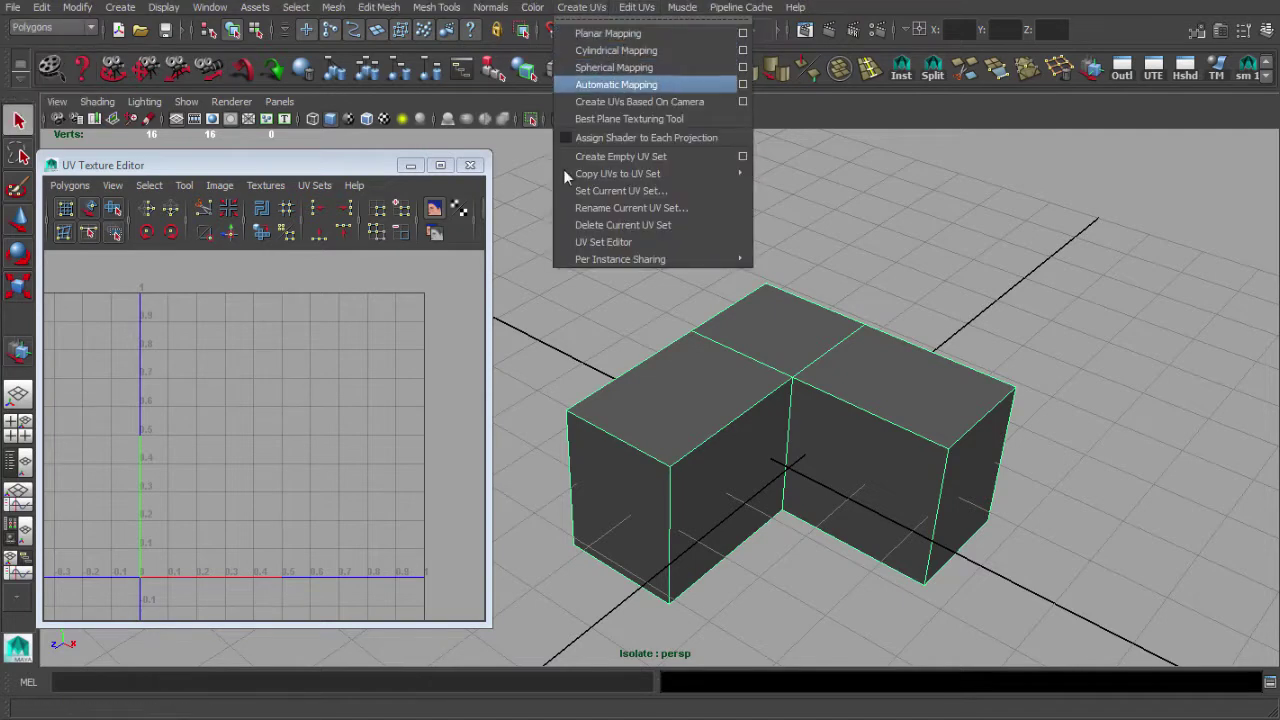
{"action": "left_click", "coordinate": [615, 86]}
{"action": "left_click", "coordinate": [399, 372]}
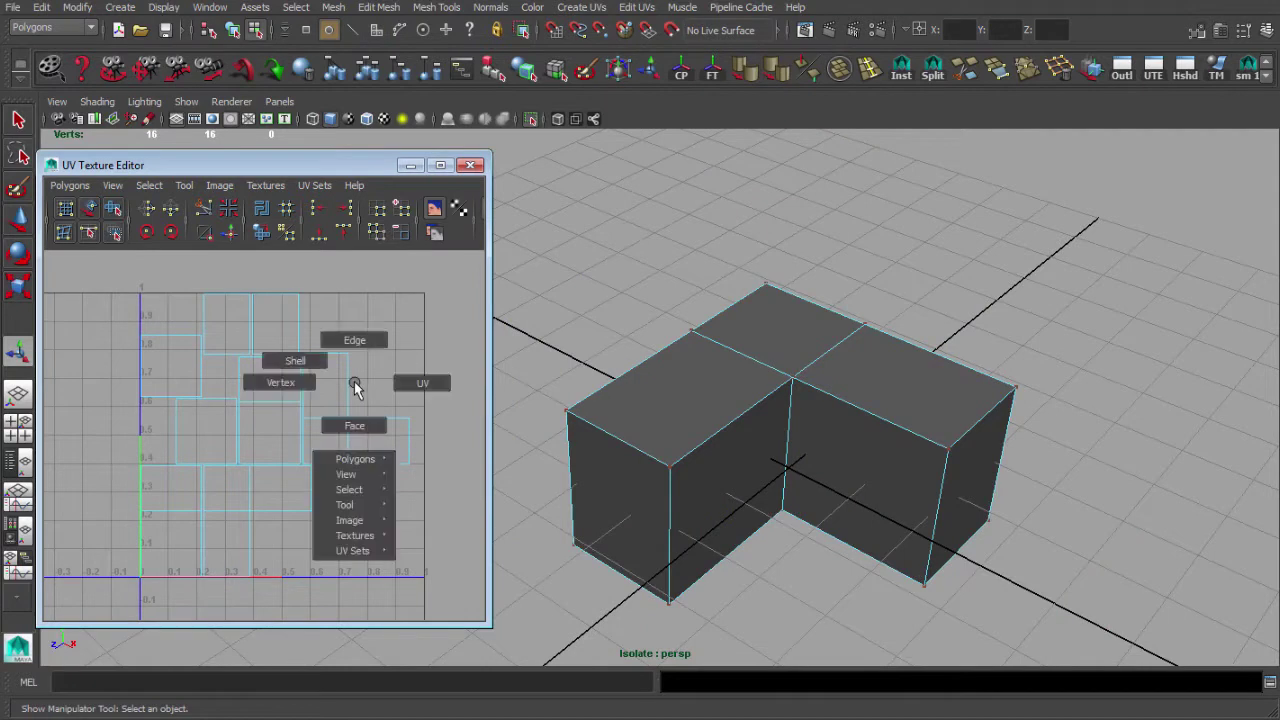
{"action": "left_click", "coordinate": [70, 186]}
{"action": "left_click", "coordinate": [85, 581]}
Close the UV Texture Editor and turn off the isolation of the low-poly block
{"action": "right_click_drag", "start_coordinate": [753, 399], "coordinate": [783, 368]}
{"action": "left_click", "coordinate": [470, 166]}
{"action": "left_click", "coordinate": [526, 294]}
{"action": "left_click_drag", "start_coordinate": [526, 294], "coordinate": [612, 360], "text": "alt"}
{"action": "left_click", "coordinate": [532, 120]}
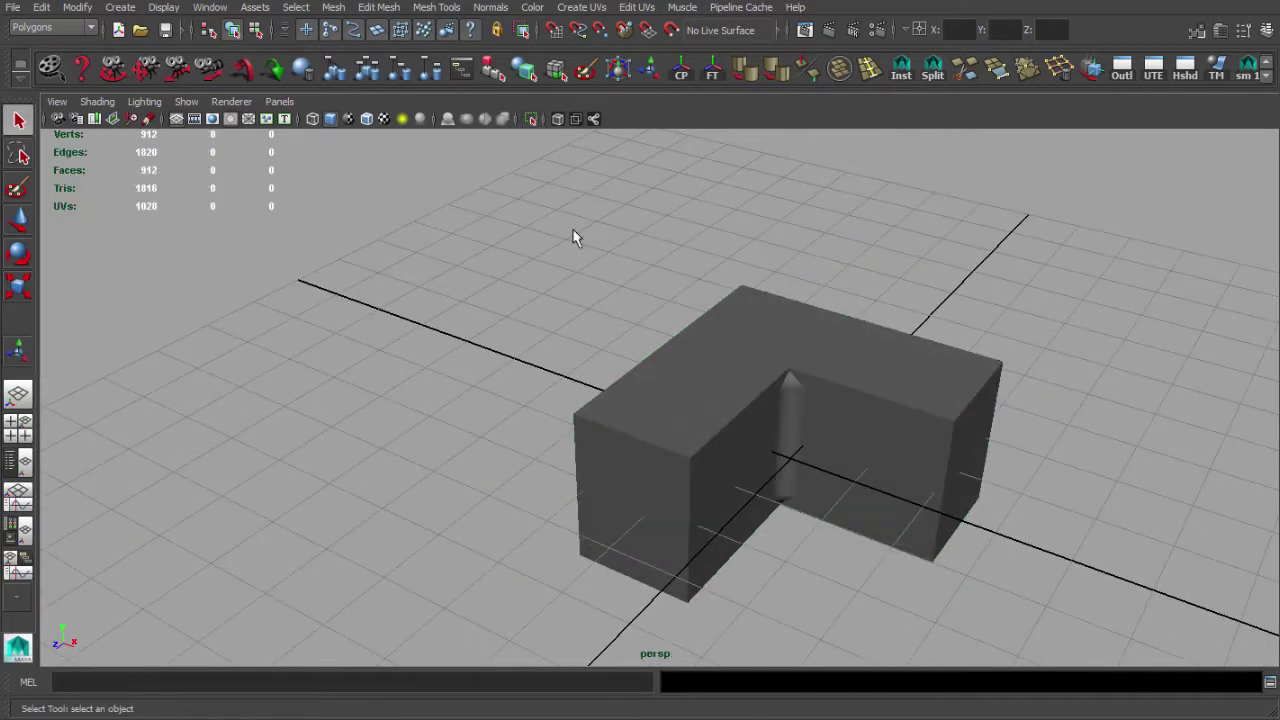
Close the existing Transfer Maps window and open a fresh one using the Rendering menu set
{"action": "left_click", "coordinate": [294, 718]}
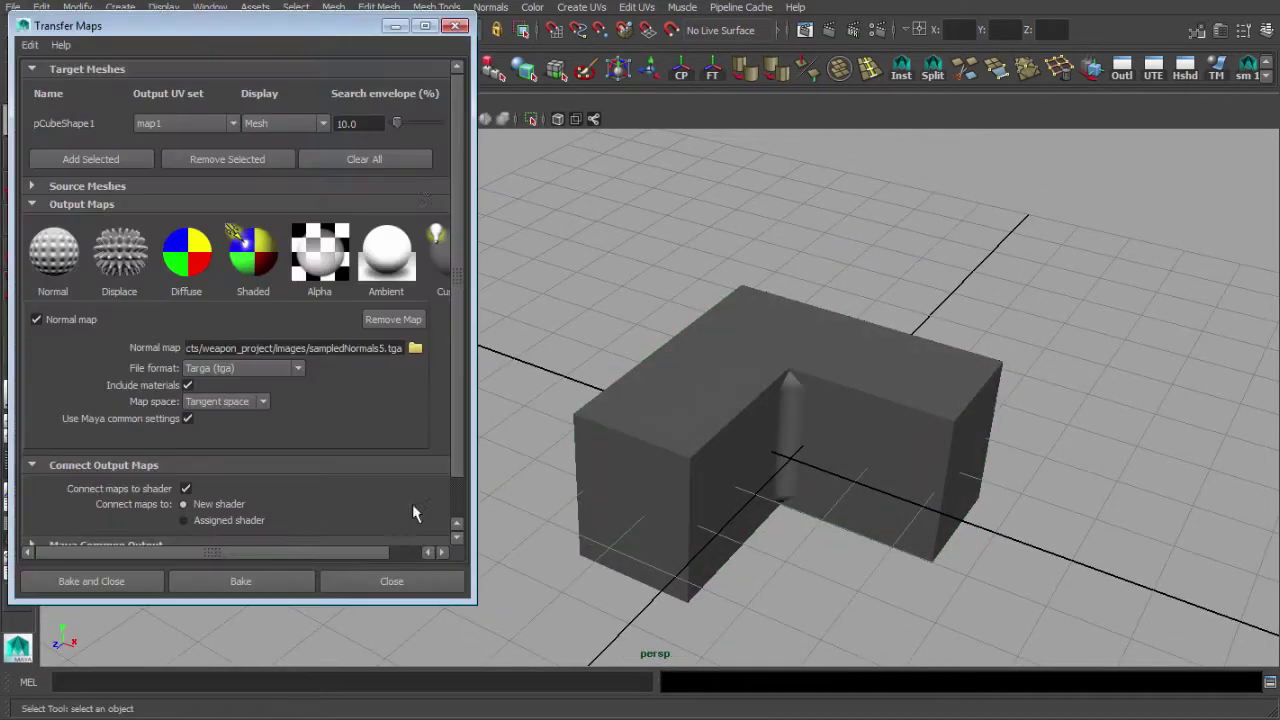
{"action": "left_click_drag", "start_coordinate": [203, 30], "coordinate": [221, 73]}
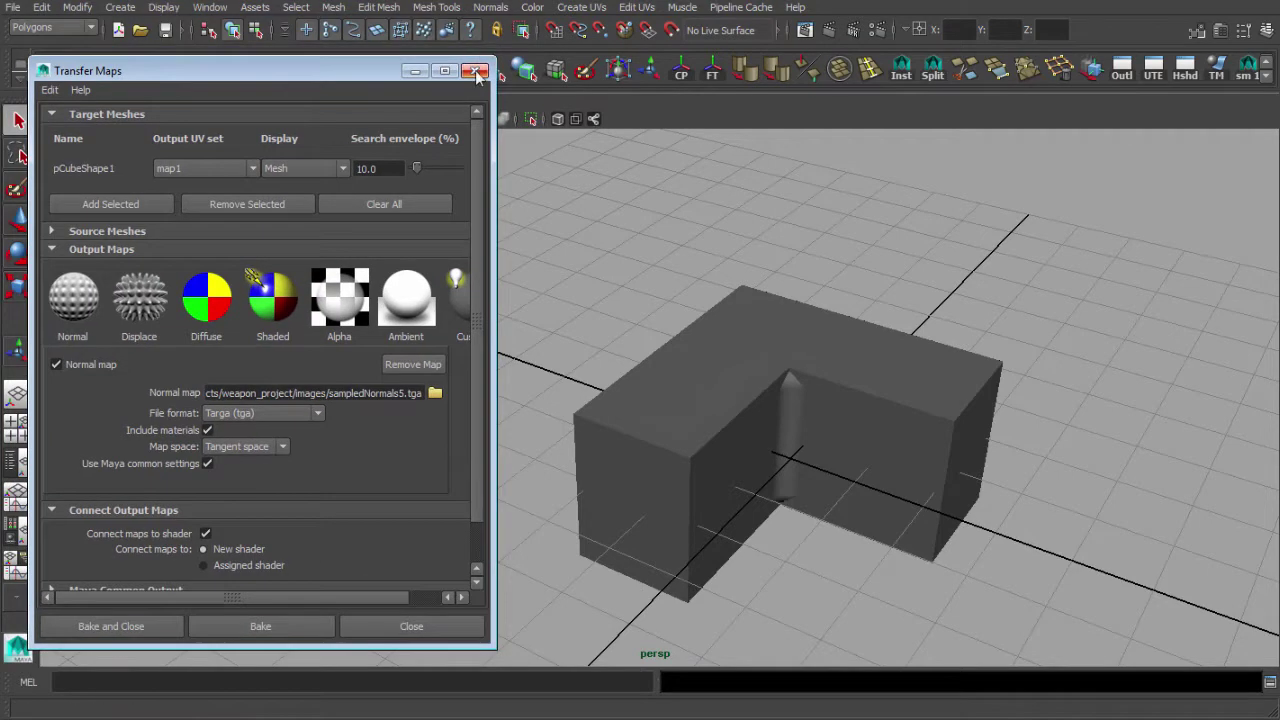
{"action": "left_click", "coordinate": [477, 72]}
{"action": "left_click", "coordinate": [62, 29]}
{"action": "left_click", "coordinate": [33, 90]}
{"action": "left_click", "coordinate": [388, 7]}
{"action": "left_click", "coordinate": [436, 8]}
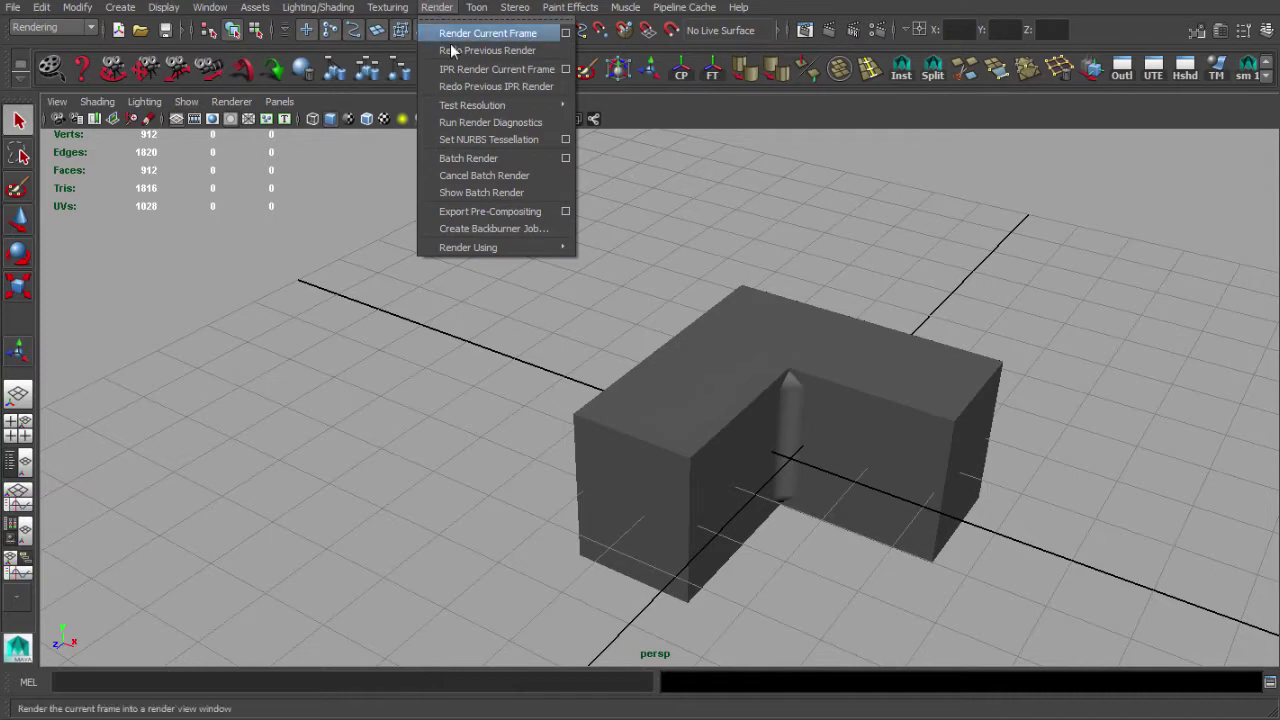
{"action": "mouse_move", "coordinate": [325, 9]}
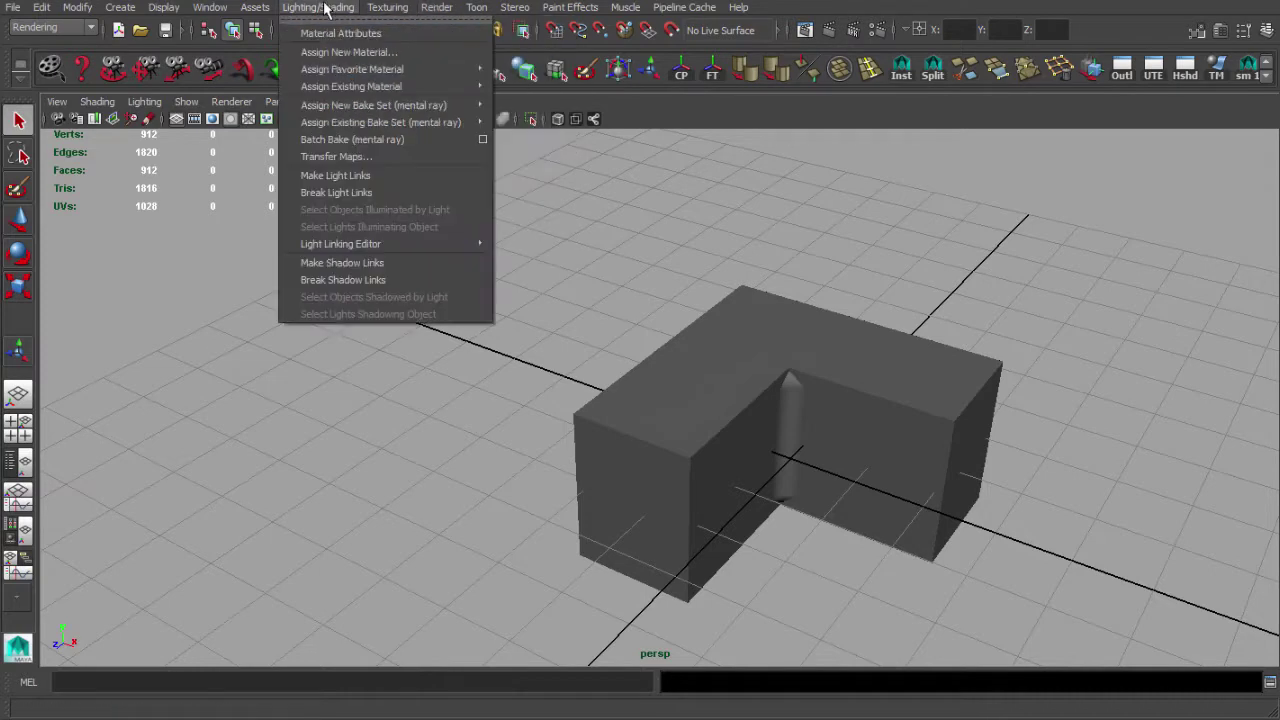
{"action": "left_click", "coordinate": [349, 157]}
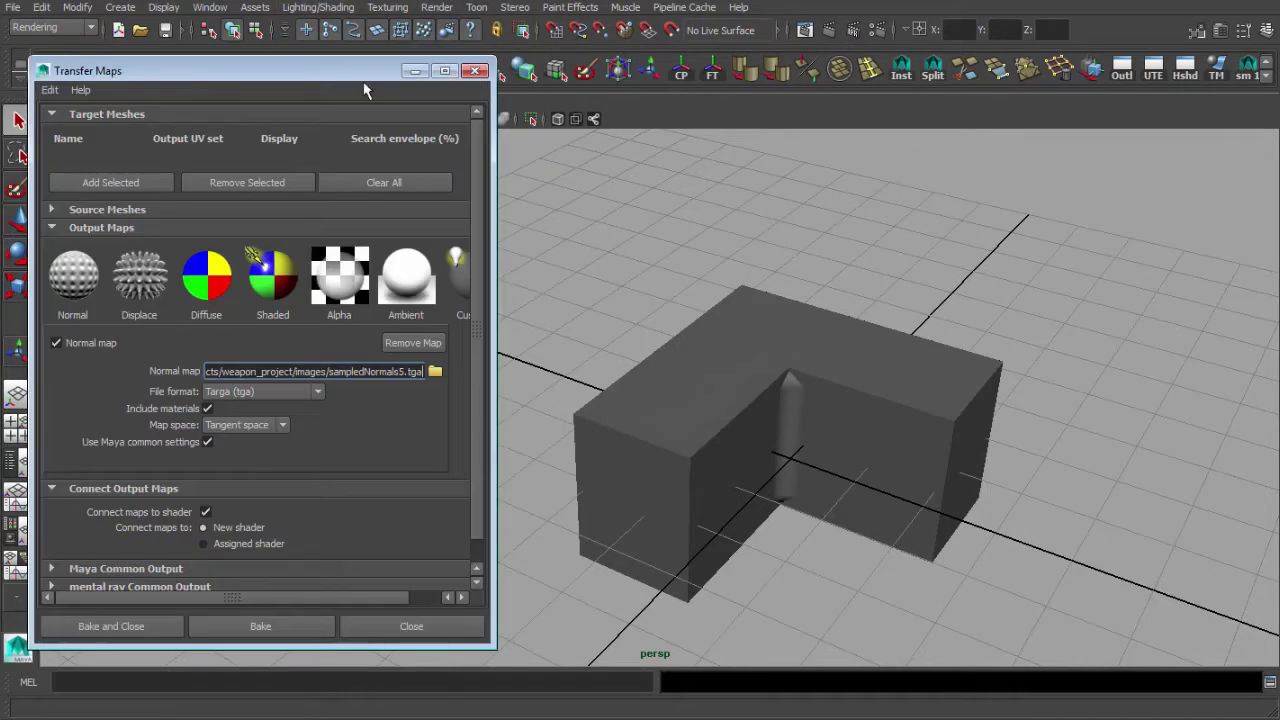
{"action": "left_click_drag", "start_coordinate": [333, 80], "coordinate": [327, 70]}
Select the low-poly block, switch to wireframe display and add the selection as a target mesh in Transfer Maps
{"action": "scroll", "coordinate": [709, 339], "scroll_direction": "down", "scroll_amount": 2}
{"action": "left_click_drag", "start_coordinate": [709, 339], "coordinate": [684, 301], "text": "alt"}
{"action": "left_click", "coordinate": [684, 304]}
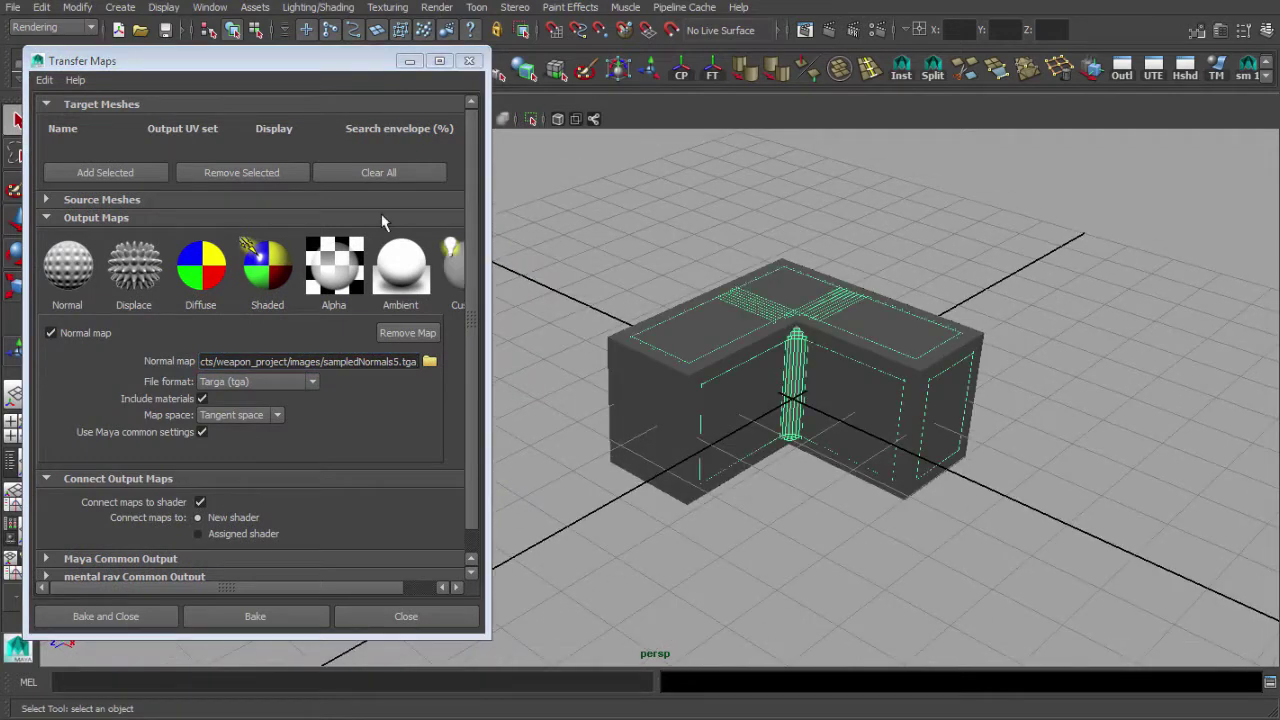
{"action": "left_click", "coordinate": [666, 374]}
{"action": "key", "text": "4"}
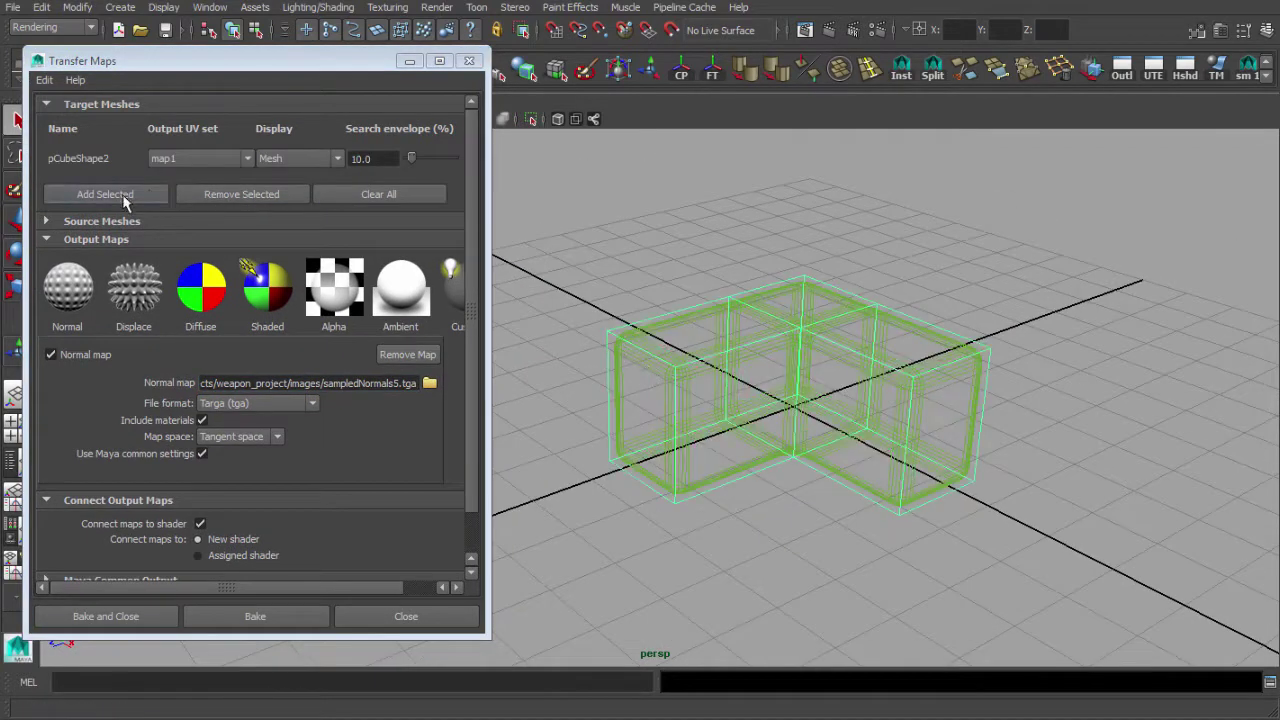
Replace the target mesh with the low-poly block and add the high-poly block as the source mesh, with shaded display on
{"action": "left_click", "coordinate": [210, 190]}
{"action": "left_click", "coordinate": [105, 184]}
{"action": "left_click", "coordinate": [623, 359]}
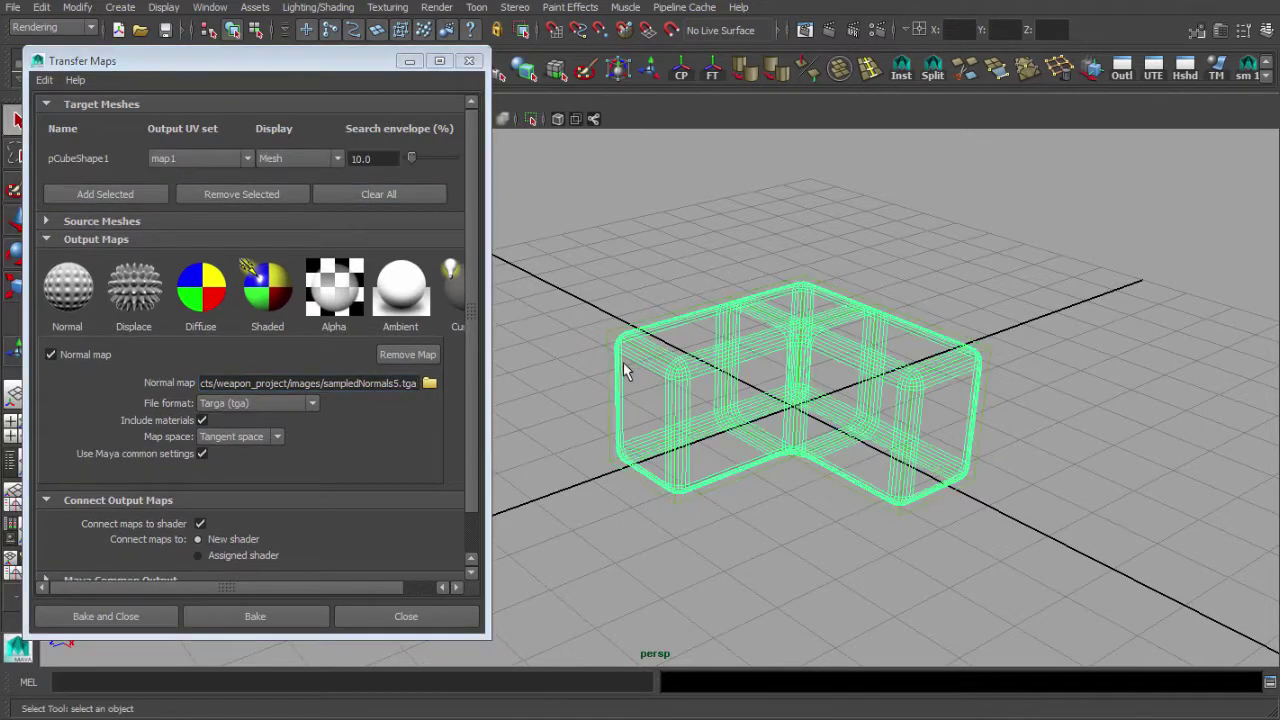
{"action": "left_click", "coordinate": [394, 221]}
{"action": "left_click_drag", "start_coordinate": [670, 356], "coordinate": [679, 358], "text": "alt"}
{"action": "key", "text": "5"}
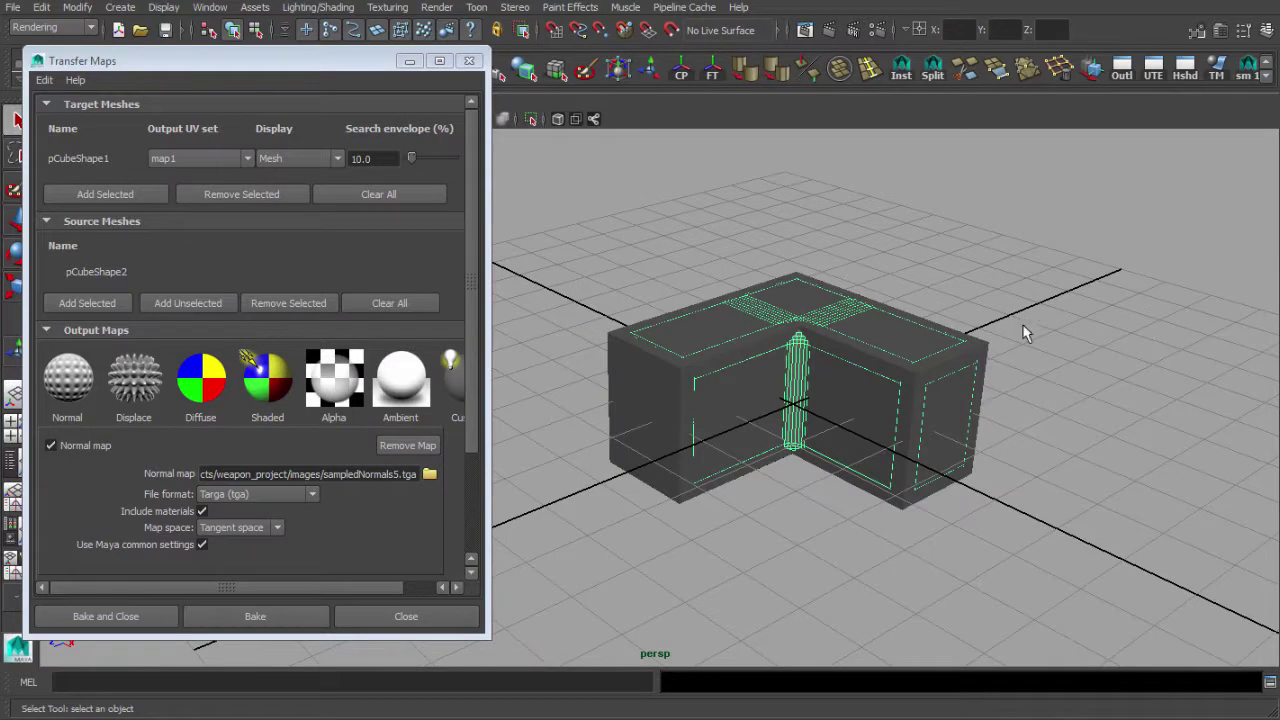
{"action": "left_click", "coordinate": [1250, 30]}
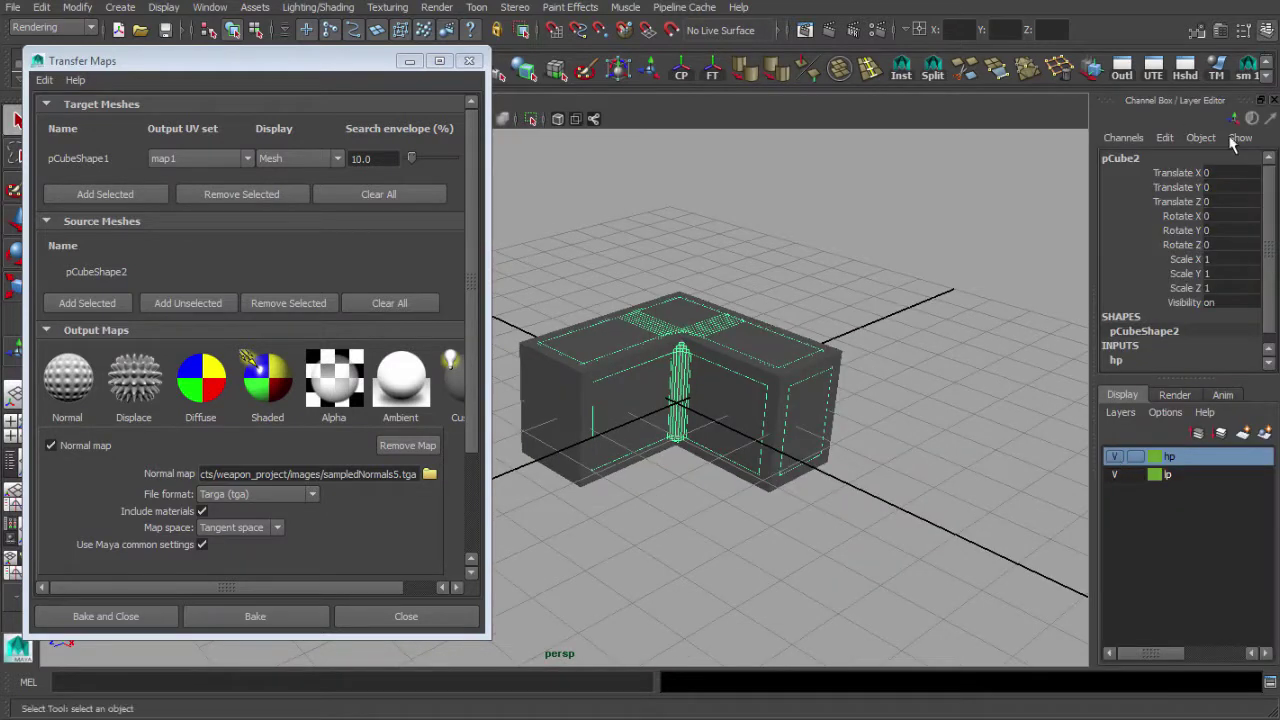
{"action": "left_click", "coordinate": [1272, 101]}
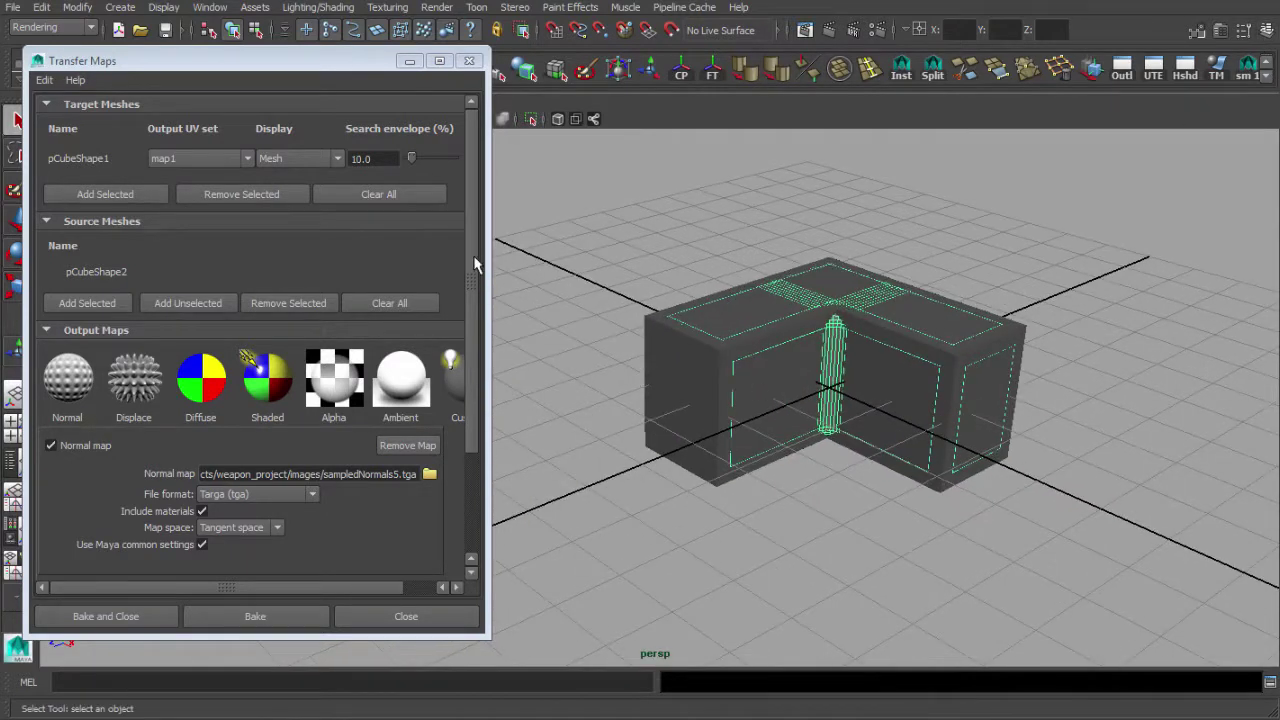
Rename the output normal map file to normal1.tga in the project's images folder
{"action": "scroll", "coordinate": [475, 274], "scroll_direction": "down", "scroll_amount": 3}
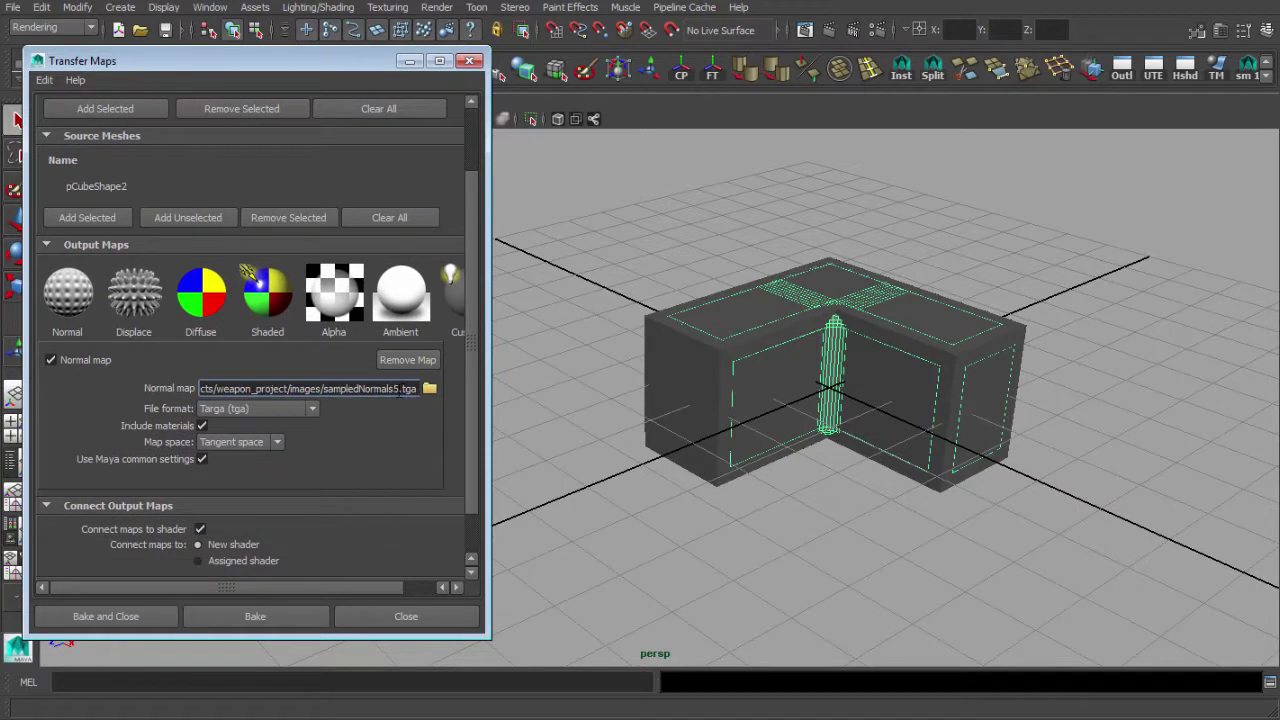
{"action": "key", "text": "BackSpace"}
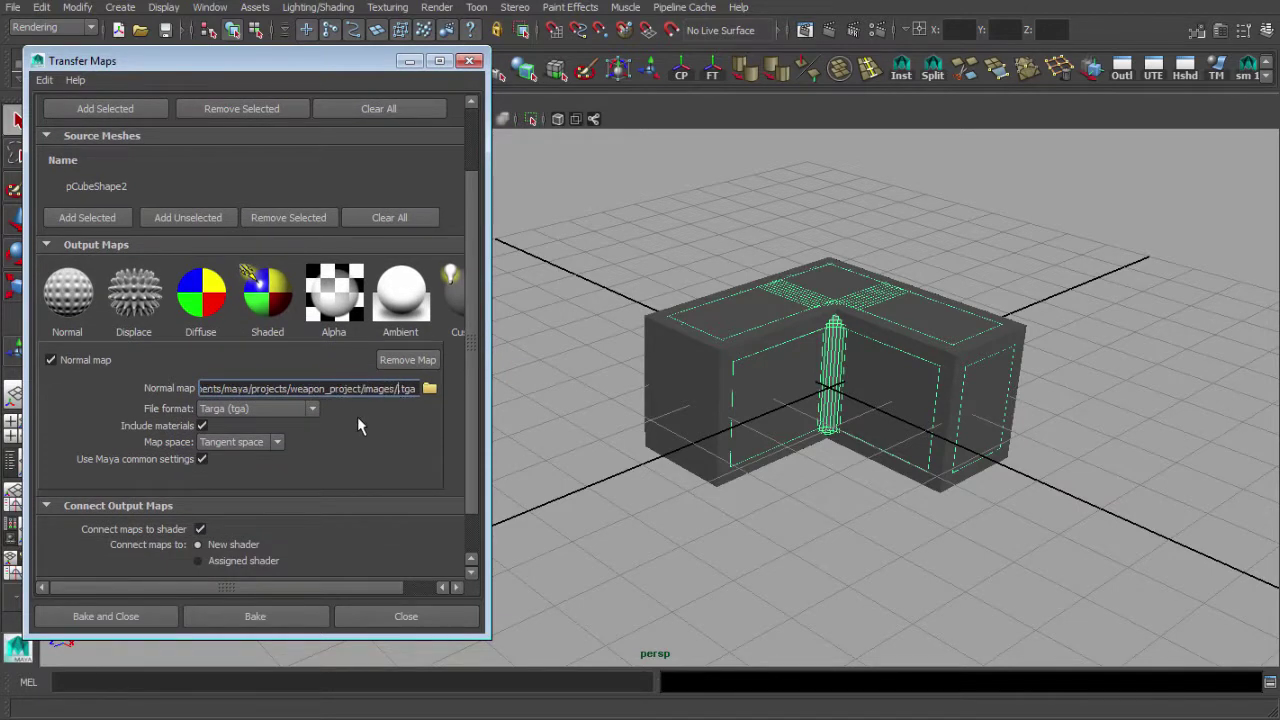
{"action": "type", "text": "normal1"}
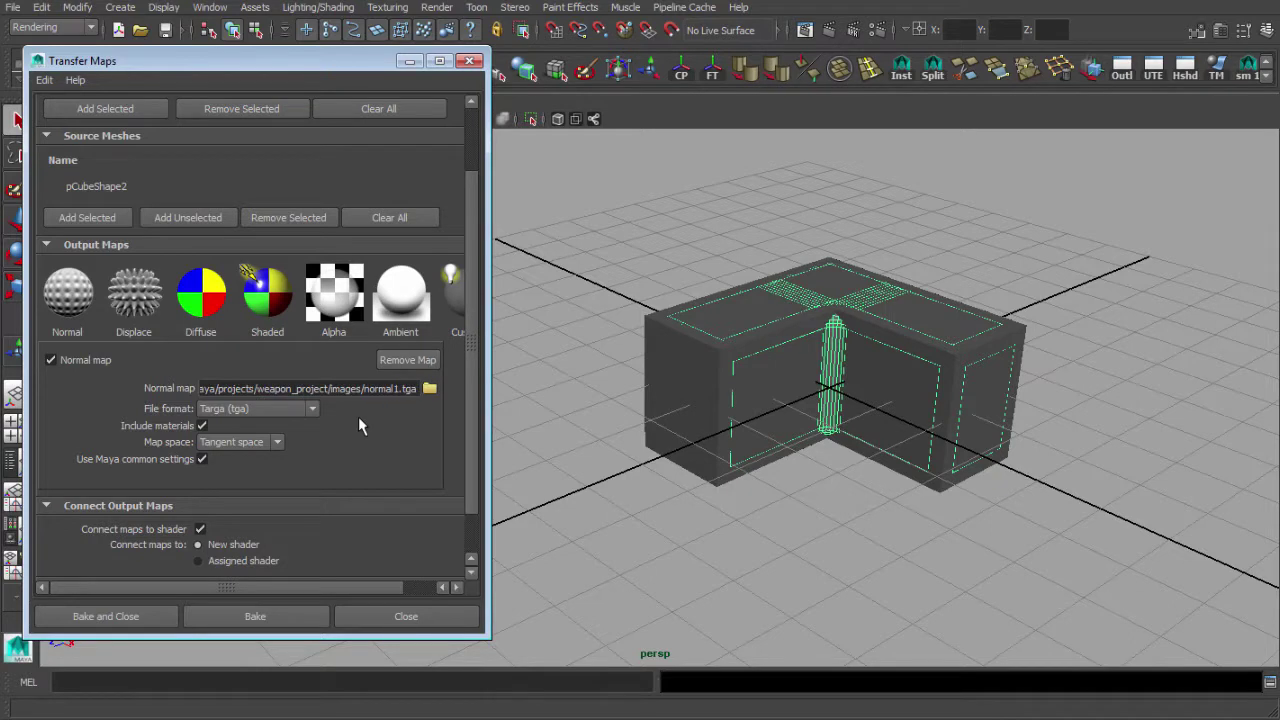
Expand the Maya, mental ray and advanced bake options and match using Geometry Normals
{"action": "scroll", "coordinate": [474, 335], "scroll_direction": "down", "scroll_amount": 2}
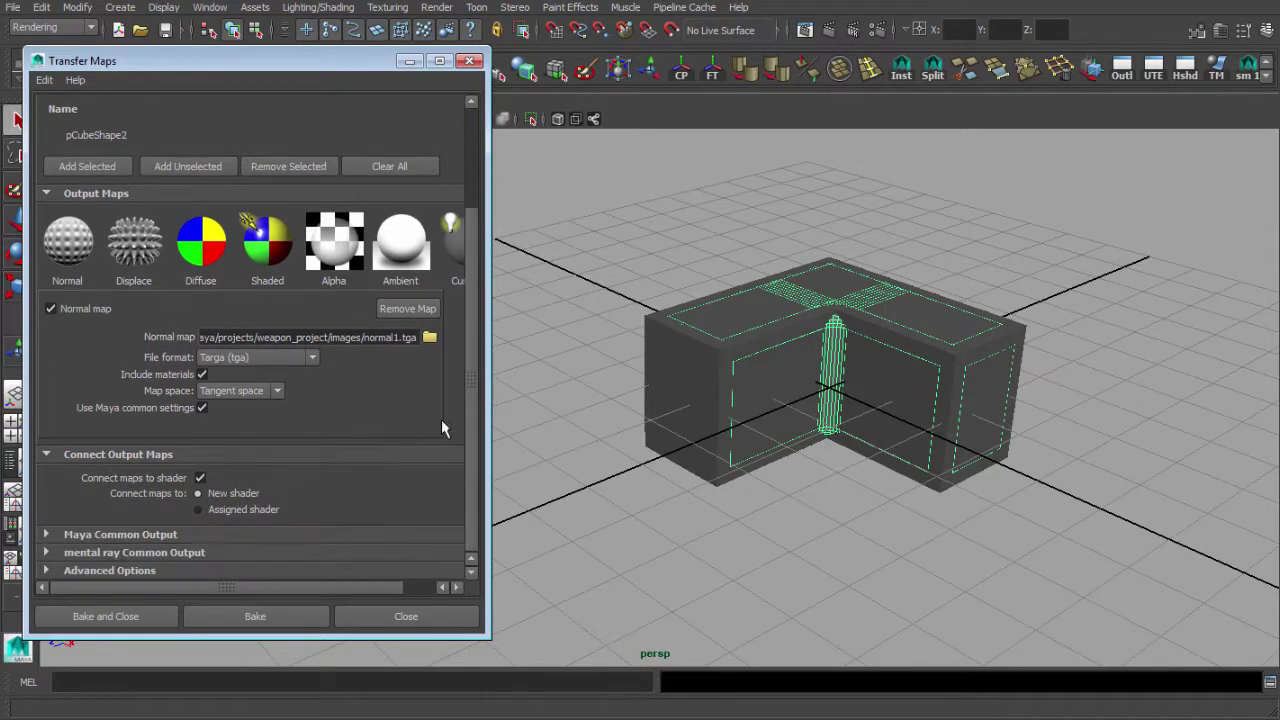
{"action": "left_click", "coordinate": [168, 538]}
{"action": "scroll", "coordinate": [225, 481], "scroll_direction": "down", "scroll_amount": 5}
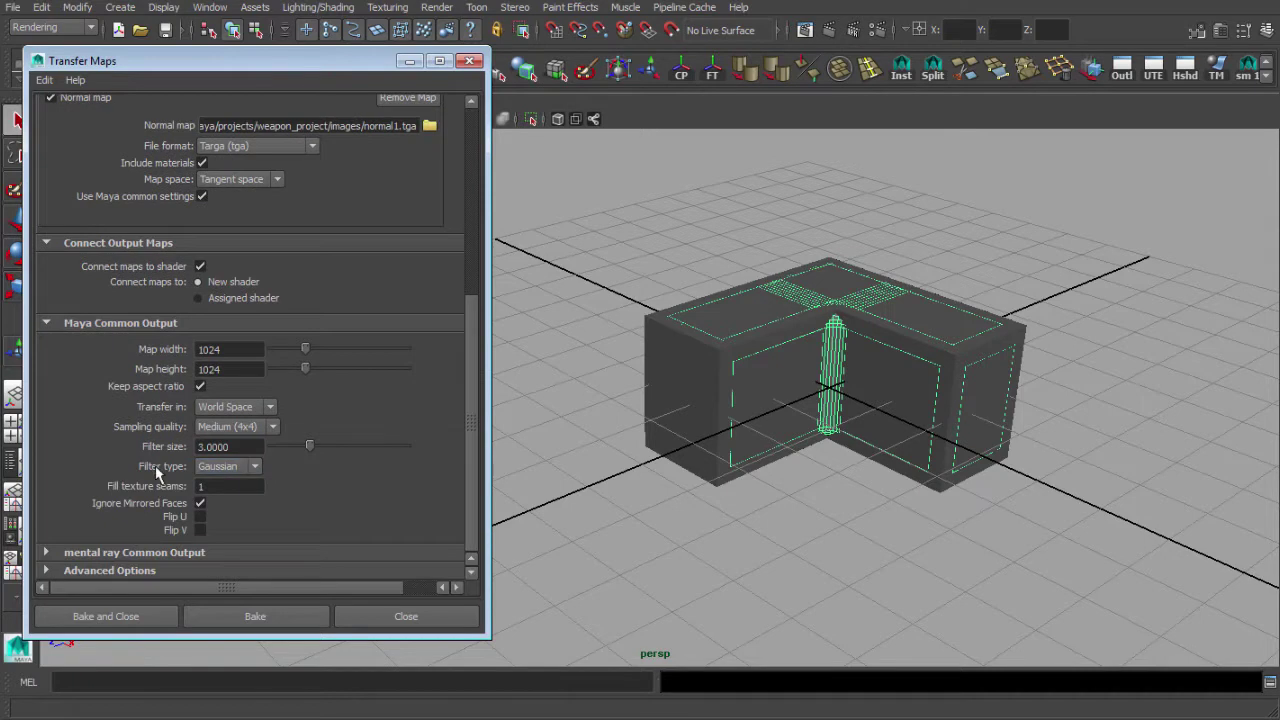
{"action": "left_click", "coordinate": [172, 556]}
{"action": "scroll", "coordinate": [151, 451], "scroll_direction": "down", "scroll_amount": 5}
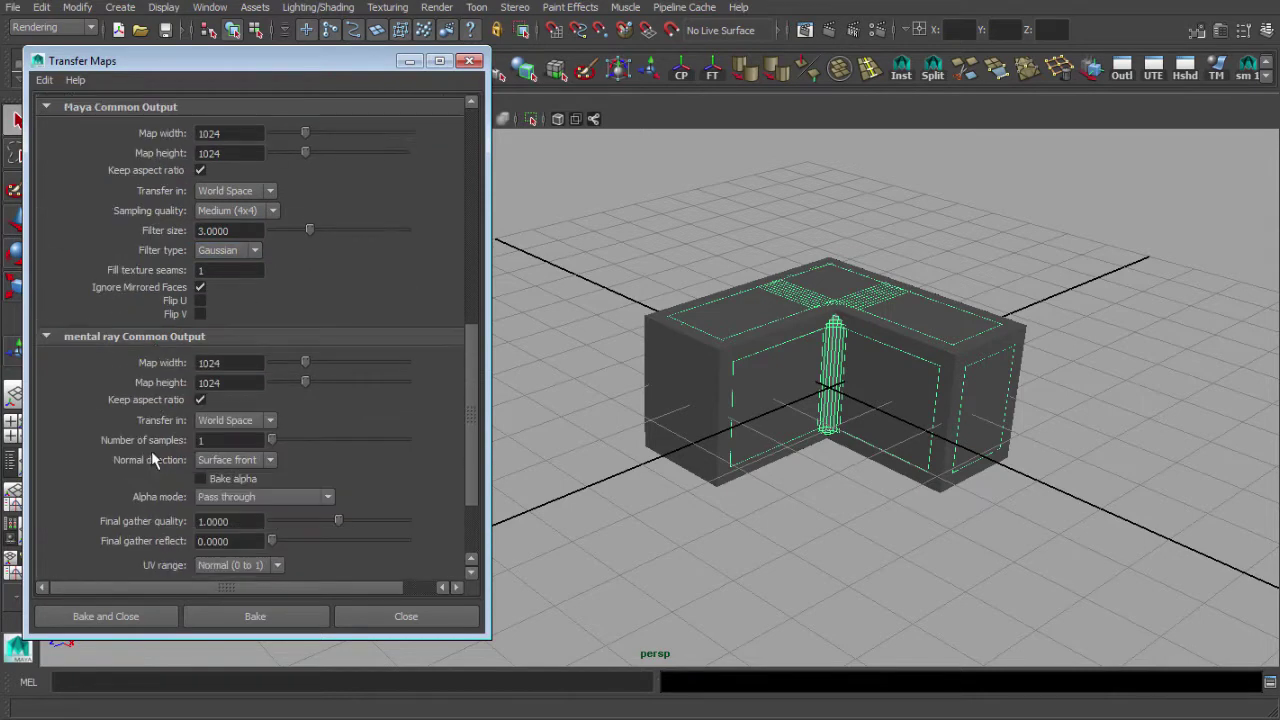
{"action": "scroll", "coordinate": [144, 452], "scroll_direction": "down", "scroll_amount": 1}
{"action": "left_click_drag", "start_coordinate": [468, 361], "coordinate": [463, 409]}
{"action": "left_click", "coordinate": [193, 572]}
{"action": "scroll", "coordinate": [255, 486], "scroll_direction": "down", "scroll_amount": 2}
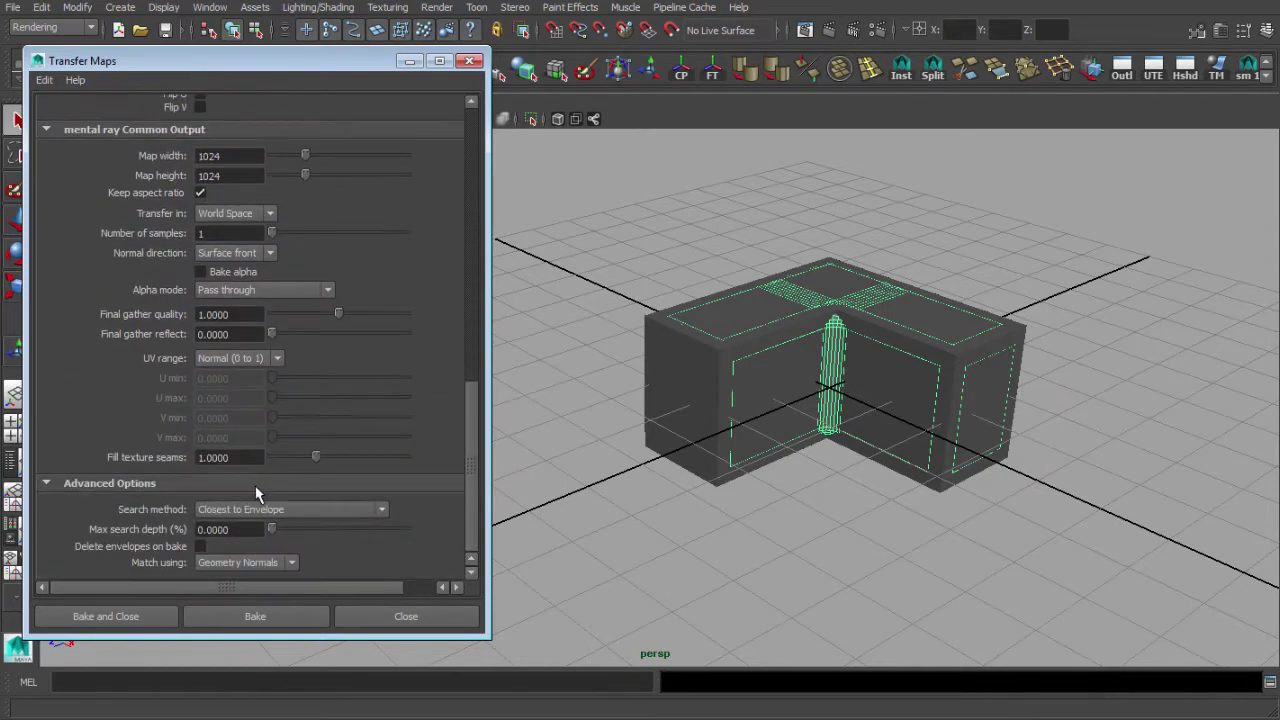
{"action": "left_click", "coordinate": [245, 562]}
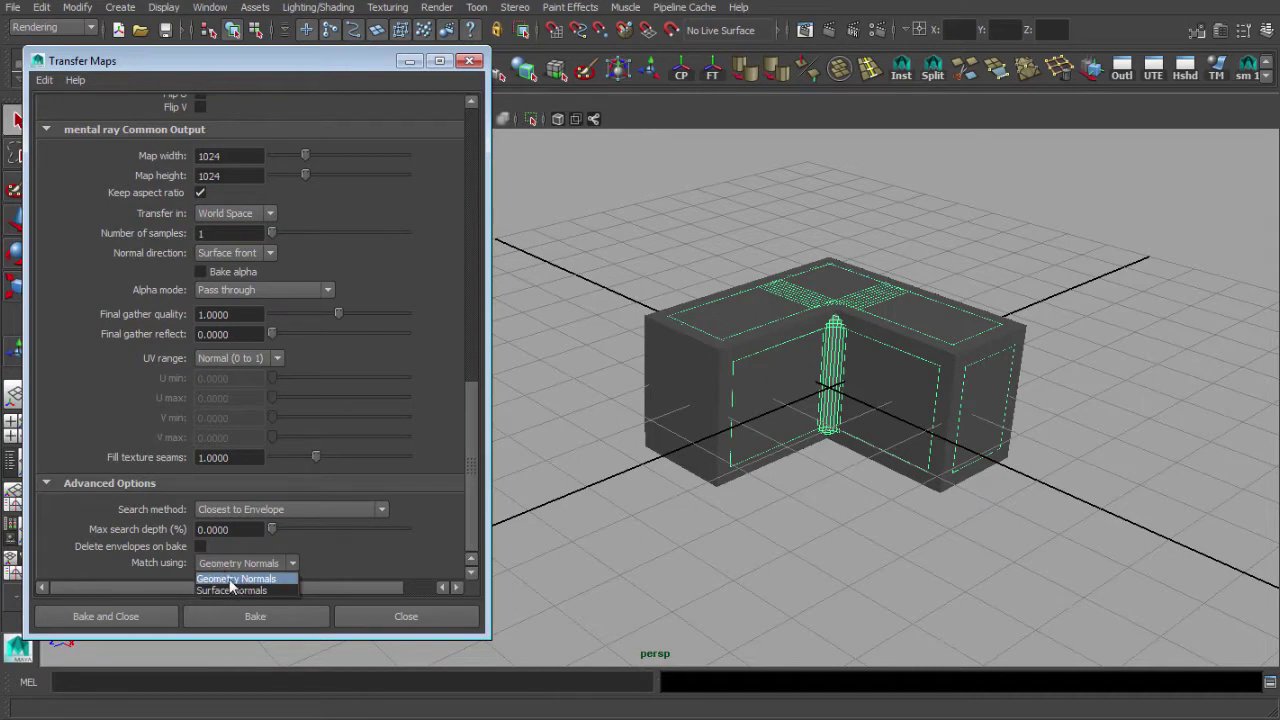
{"action": "left_click", "coordinate": [244, 580]}
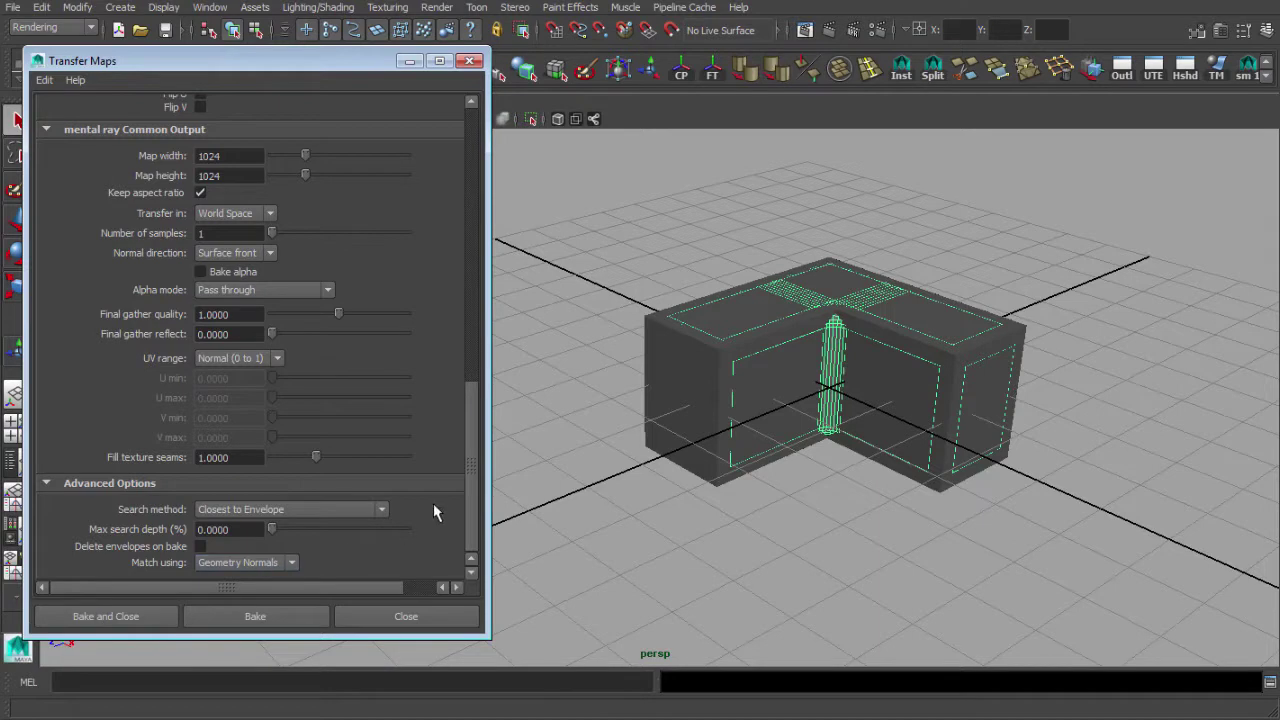
Set the search envelope of the low-poly target mesh to 0.0 %
{"action": "left_click_drag", "start_coordinate": [469, 480], "coordinate": [470, 183]}
{"action": "left_click_drag", "start_coordinate": [376, 158], "coordinate": [331, 163]}
{"action": "key", "text": "Return"}
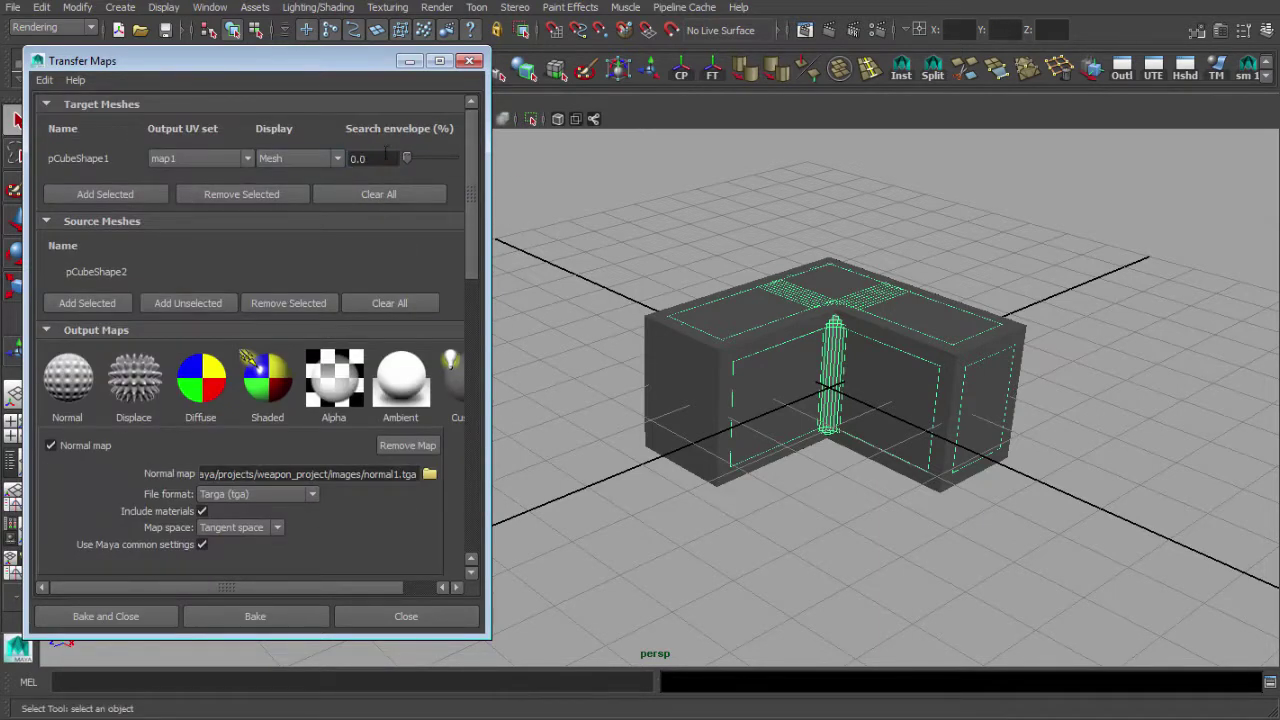
Bake the normal map and minimize the Transfer Maps window
{"action": "left_click_drag", "start_coordinate": [466, 119], "coordinate": [476, 453]}
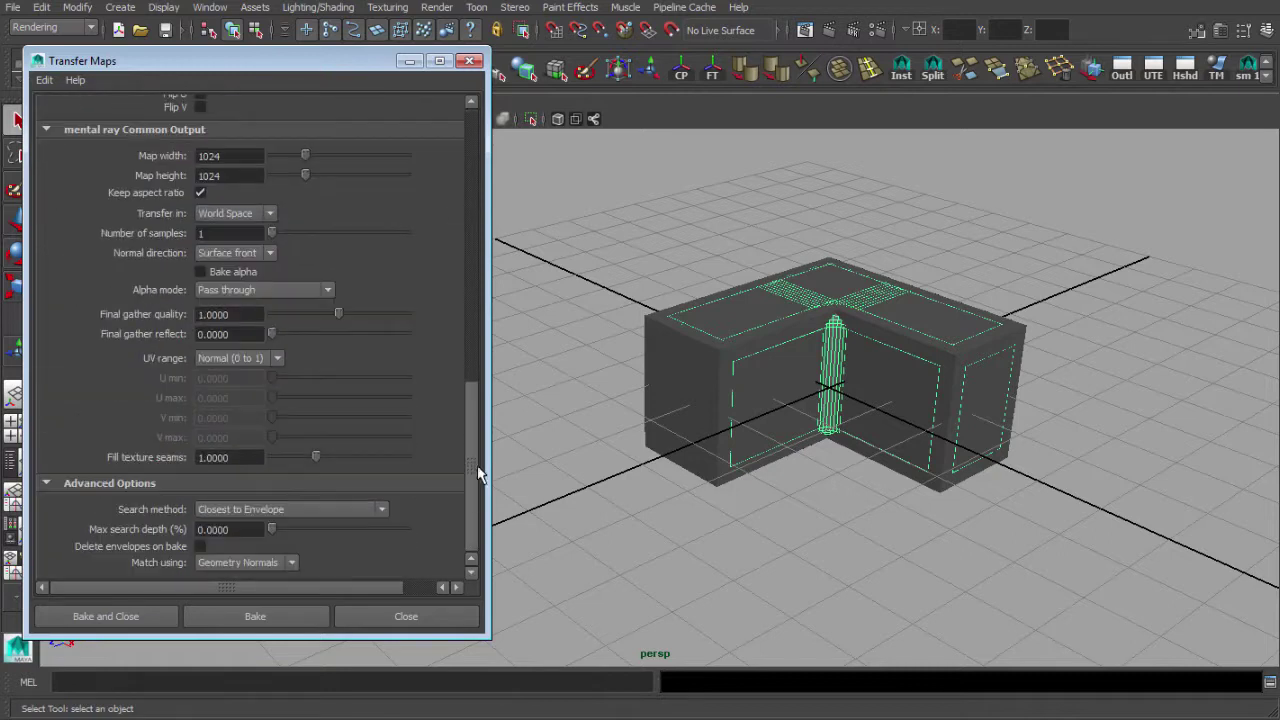
{"action": "right_click_drag", "start_coordinate": [704, 388], "coordinate": [723, 397], "text": "alt"}
{"action": "left_click_drag", "start_coordinate": [723, 397], "coordinate": [740, 391], "text": "alt"}
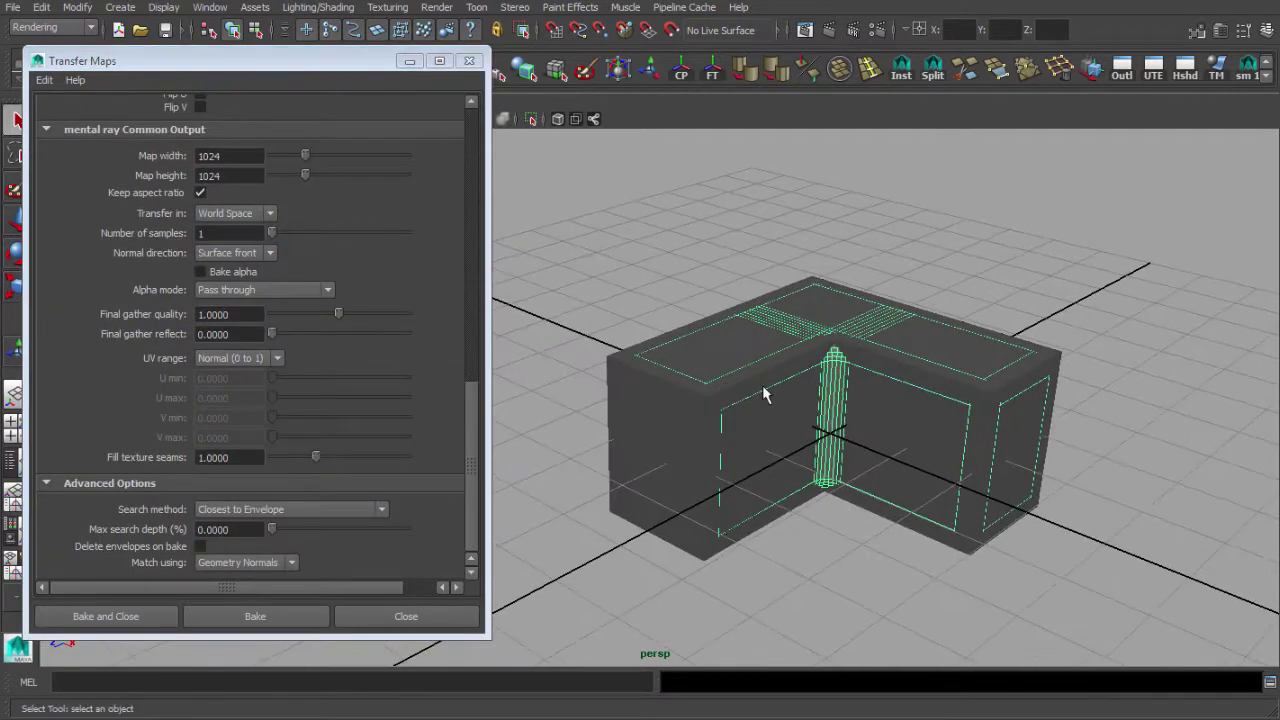
{"action": "left_click", "coordinate": [256, 617]}
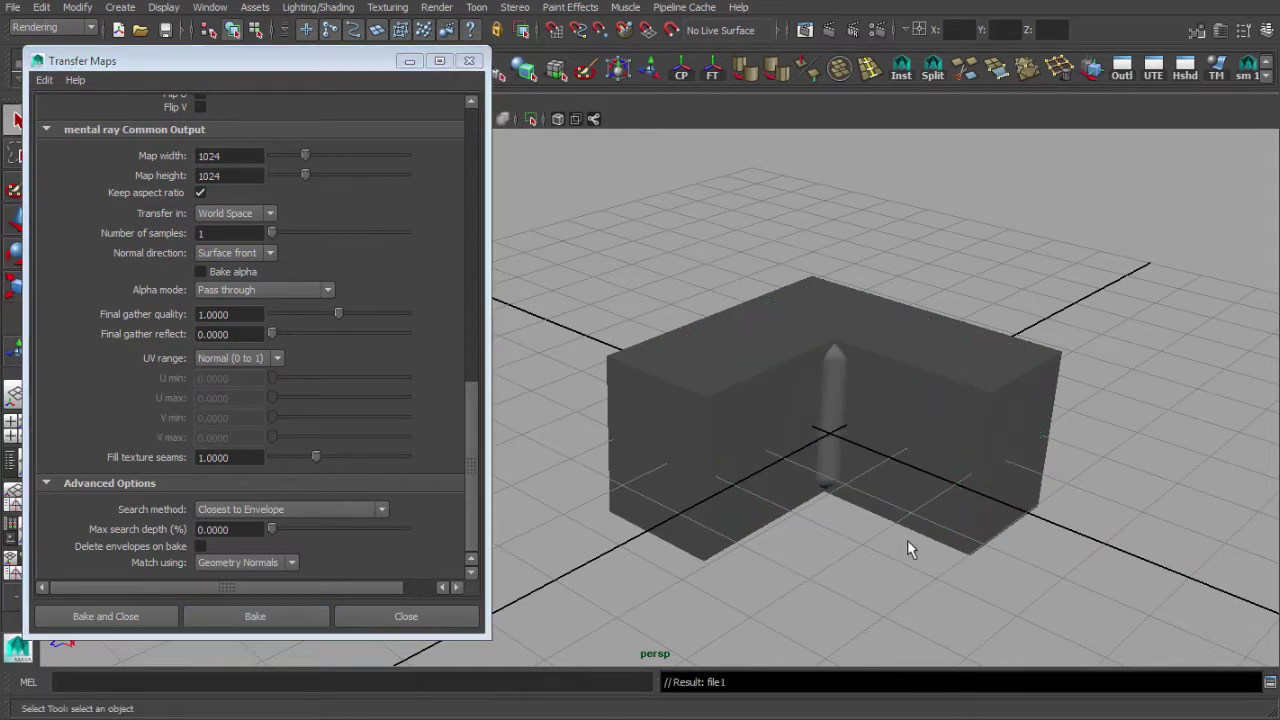
{"action": "right_click_drag", "start_coordinate": [808, 437], "coordinate": [777, 443], "text": "alt"}
{"action": "left_click", "coordinate": [409, 61]}
Hide the hp layer and switch the perspective view to the Viewport 2.0 renderer
{"action": "left_click_drag", "start_coordinate": [657, 333], "coordinate": [680, 320], "text": "alt"}
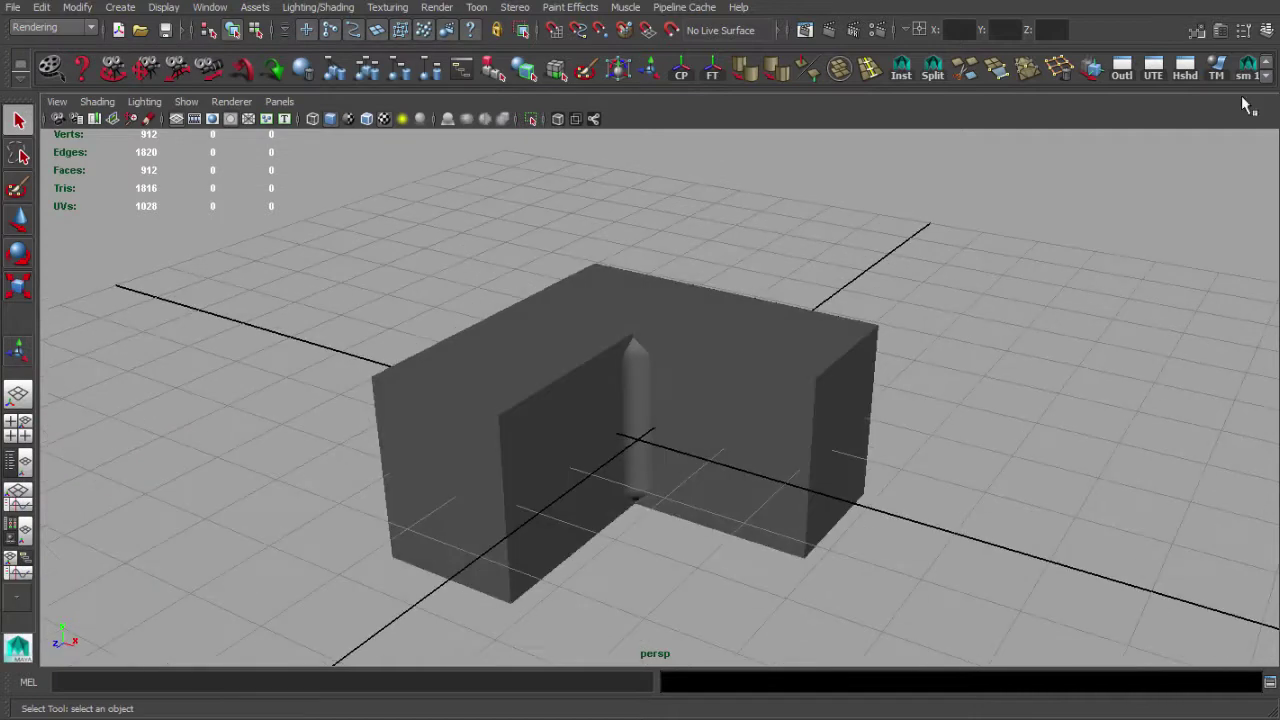
{"action": "left_click", "coordinate": [1266, 32]}
{"action": "left_click", "coordinate": [1116, 456]}
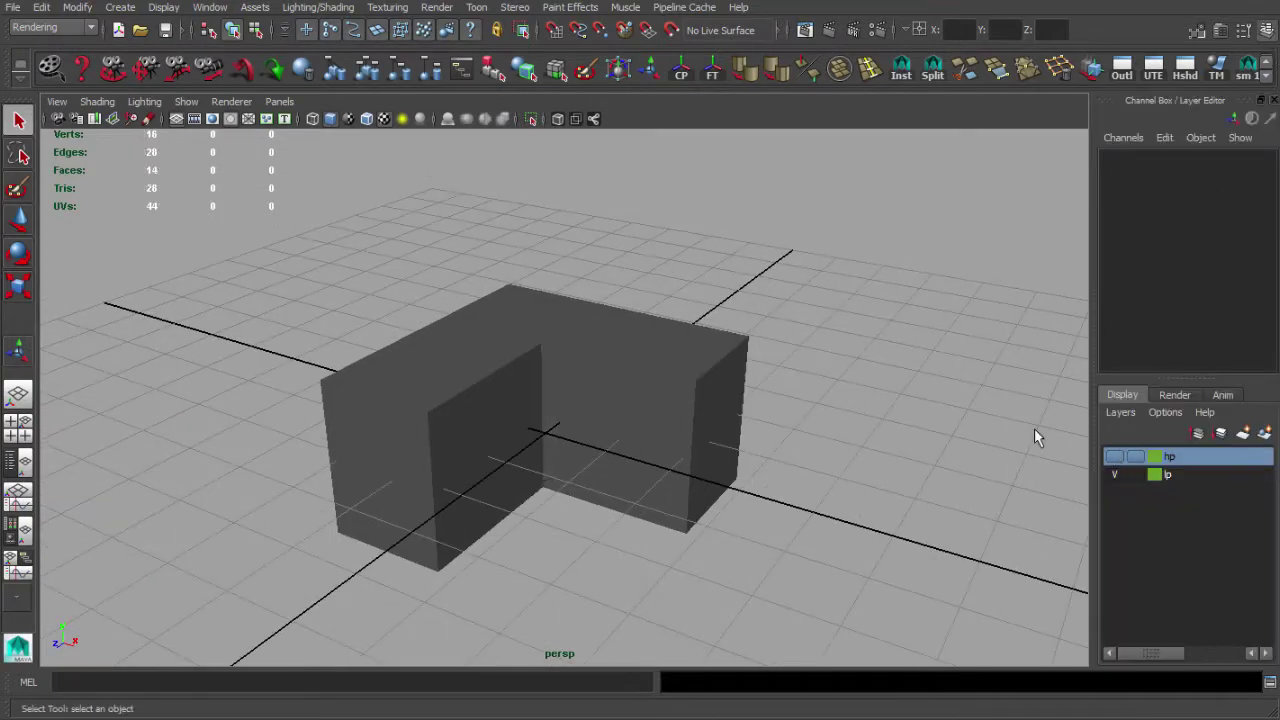
{"action": "scroll", "coordinate": [294, 243], "scroll_direction": "up", "scroll_amount": 2}
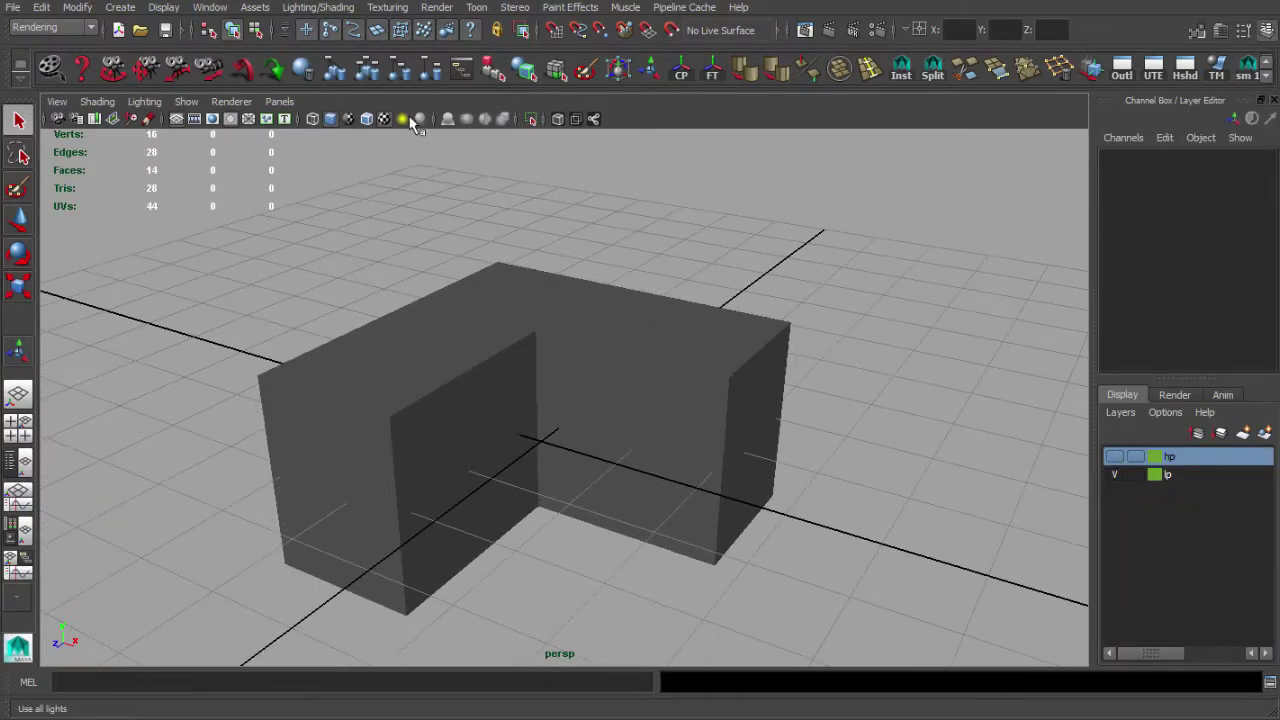
{"action": "left_click", "coordinate": [231, 101]}
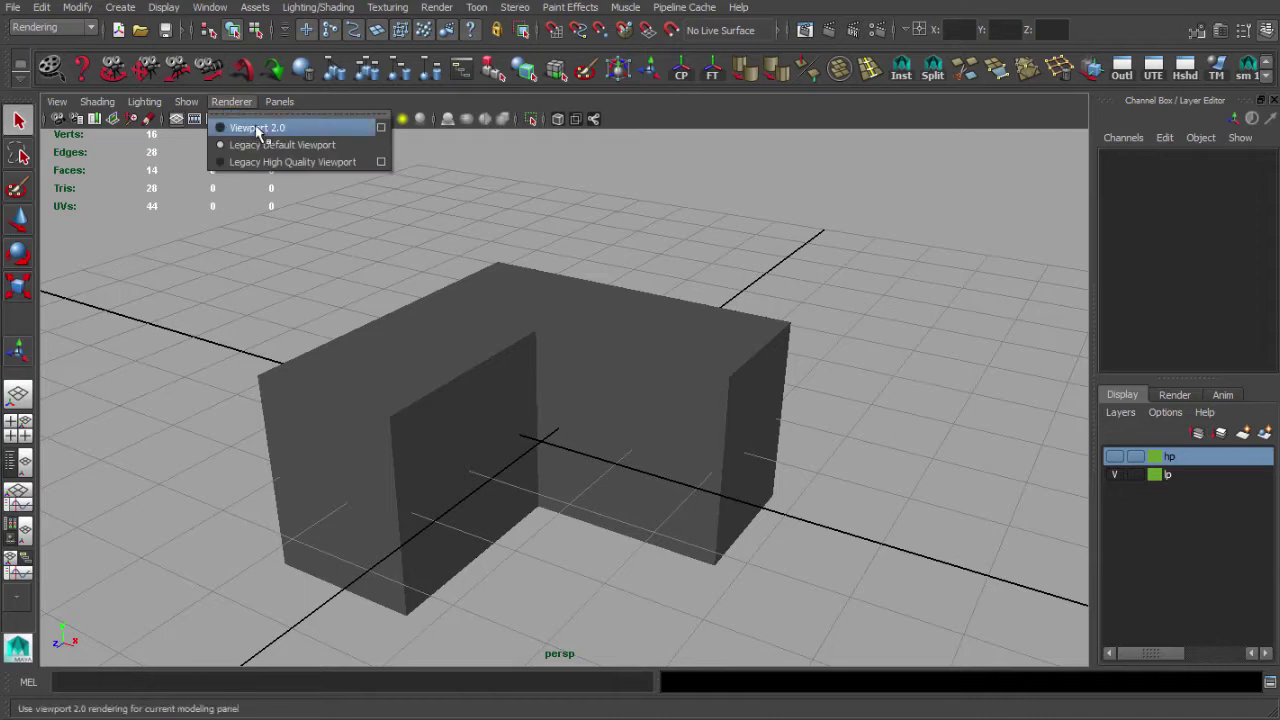
{"action": "left_click", "coordinate": [257, 128]}
Examine the baked normal map on the low-poly block's edges and corners from several angles
{"action": "mouse_move", "coordinate": [480, 357]}
{"action": "left_mouse_down", "text": "alt"}
{"action": "mouse_move", "coordinate": [449, 334]}
{"action": "mouse_move", "coordinate": [502, 338]}
{"action": "mouse_move", "coordinate": [497, 363]}
{"action": "left_mouse_up", "text": "alt"}
{"action": "right_click_drag", "start_coordinate": [497, 363], "coordinate": [274, 311], "text": "alt"}
{"action": "left_click_drag", "start_coordinate": [274, 311], "coordinate": [652, 392], "text": "alt"}
{"action": "left_click", "coordinate": [491, 434]}
{"action": "left_click_drag", "start_coordinate": [491, 434], "coordinate": [557, 548], "text": "alt"}
{"action": "left_click", "coordinate": [566, 286]}
{"action": "left_click_drag", "start_coordinate": [573, 378], "coordinate": [194, 463], "text": "alt"}
{"action": "left_click", "coordinate": [629, 480]}
{"action": "left_click", "coordinate": [325, 387]}
{"action": "right_click_drag", "start_coordinate": [194, 463], "coordinate": [292, 442], "text": "alt"}
{"action": "mouse_move", "coordinate": [292, 442]}
{"action": "left_mouse_down", "text": "alt"}
{"action": "mouse_move", "coordinate": [300, 391]}
{"action": "mouse_move", "coordinate": [294, 429]}
{"action": "left_mouse_up", "text": "alt"}
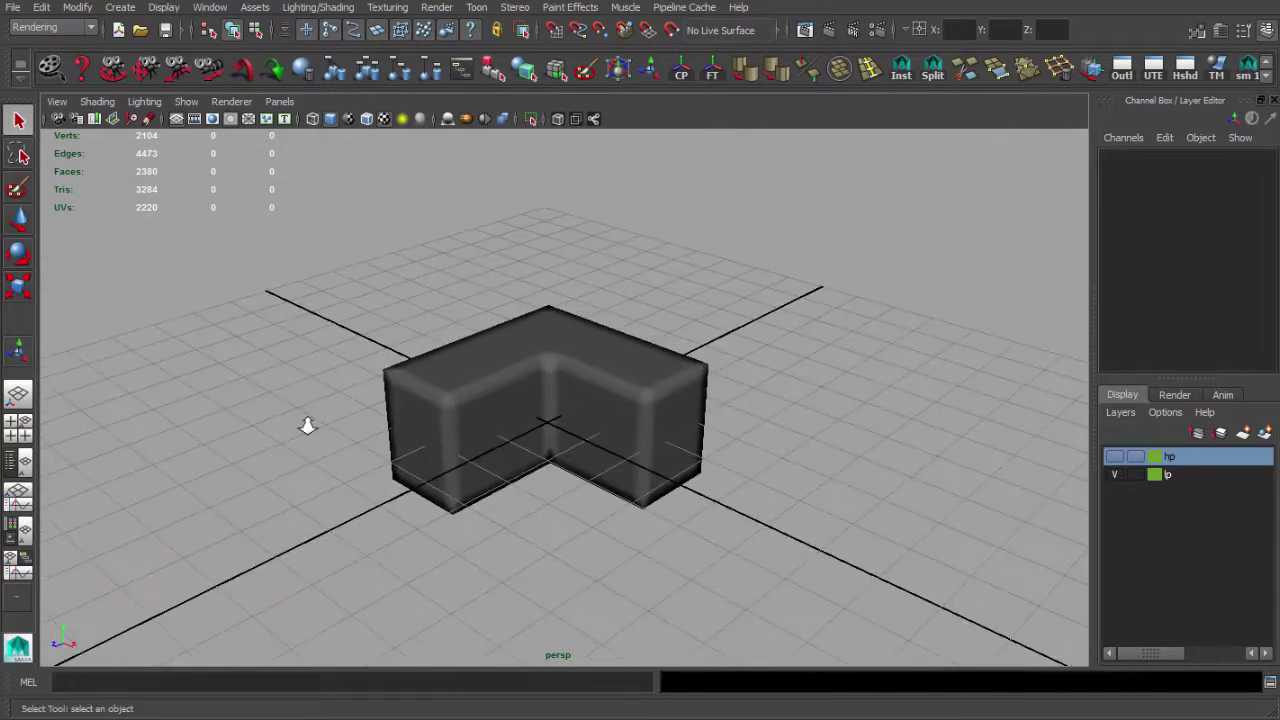
{"action": "right_click_drag", "start_coordinate": [294, 429], "coordinate": [597, 457], "text": "alt"}
{"action": "middle_click_drag", "start_coordinate": [597, 457], "coordinate": [601, 444], "text": "alt"}
{"action": "scroll", "coordinate": [601, 444], "scroll_direction": "down", "scroll_amount": 4}
{"action": "left_click_drag", "start_coordinate": [600, 443], "coordinate": [550, 460], "text": "alt"}
{"action": "middle_click_drag", "start_coordinate": [567, 460], "coordinate": [703, 494], "text": "alt"}
{"action": "right_click_drag", "start_coordinate": [703, 494], "coordinate": [597, 477], "text": "alt"}
{"action": "middle_click_drag", "start_coordinate": [597, 477], "coordinate": [531, 457], "text": "alt"}
{"action": "scroll", "coordinate": [531, 457], "scroll_direction": "up", "scroll_amount": 4}
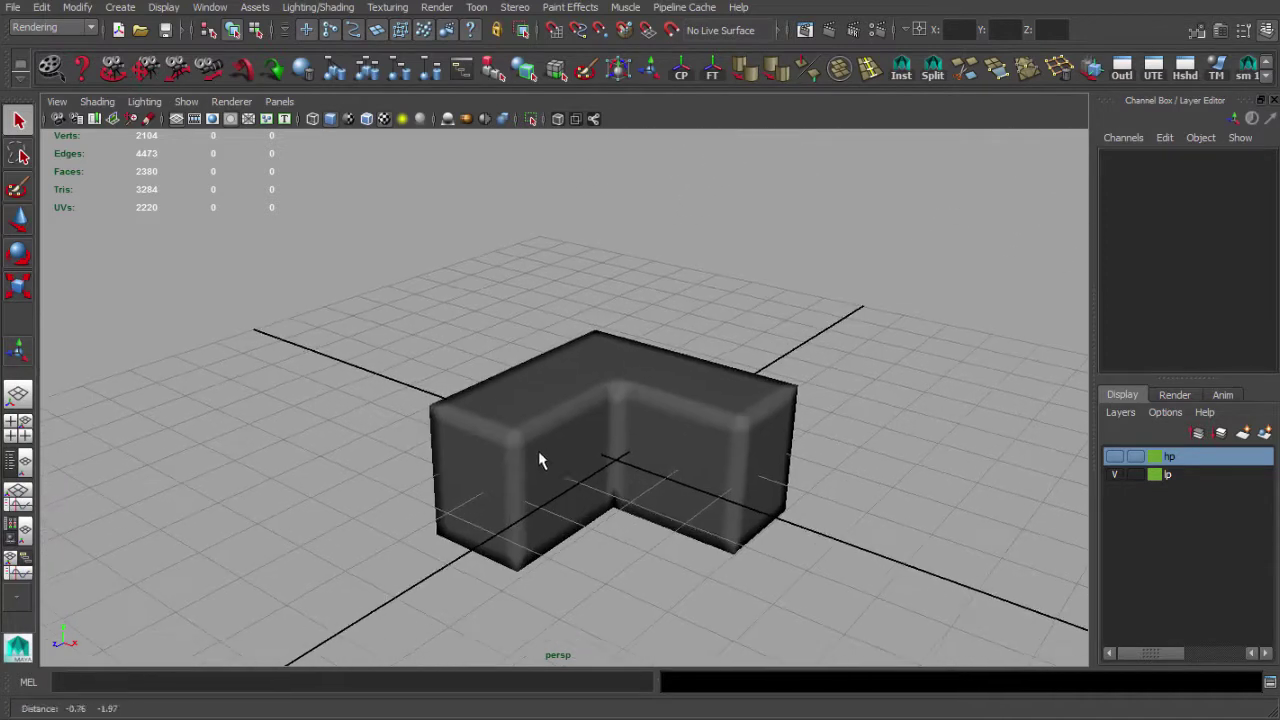
Show the hp layer again and set Transfer Maps to match using Surface Normals
{"action": "left_click", "coordinate": [266, 716]}
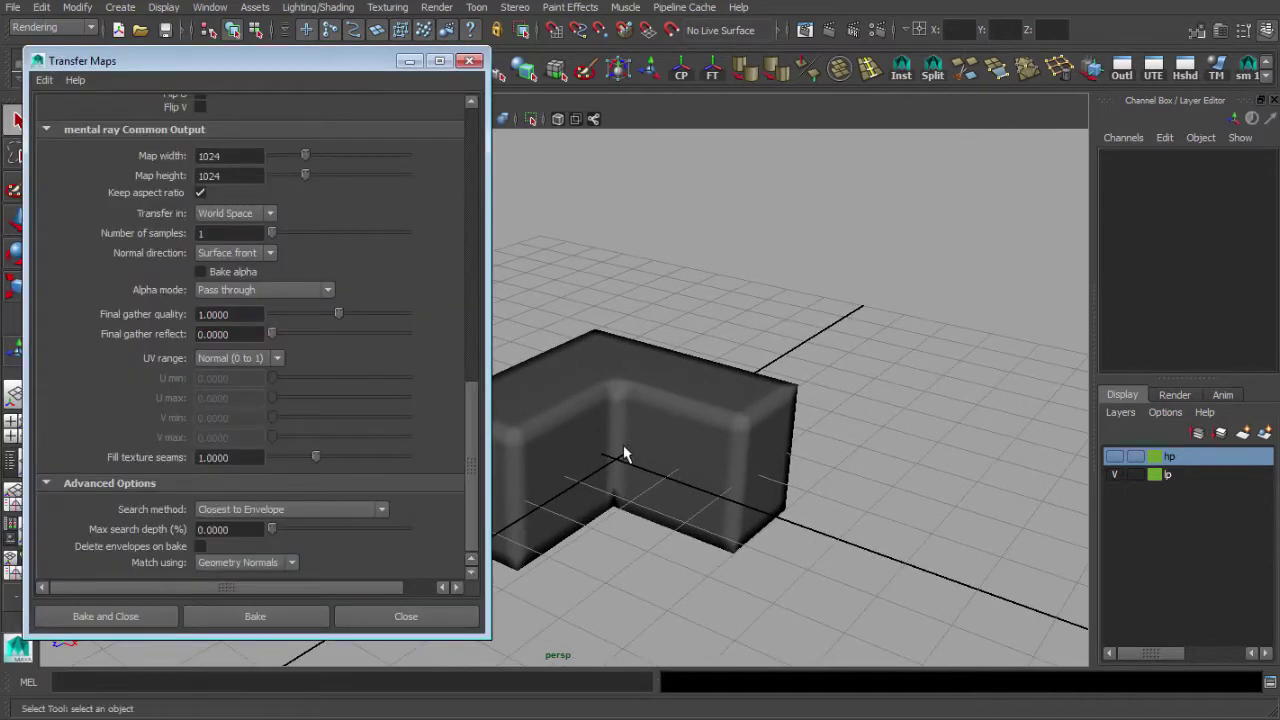
{"action": "middle_click_drag", "start_coordinate": [606, 428], "coordinate": [814, 467], "text": "alt"}
{"action": "right_click_drag", "start_coordinate": [814, 467], "coordinate": [726, 458], "text": "alt"}
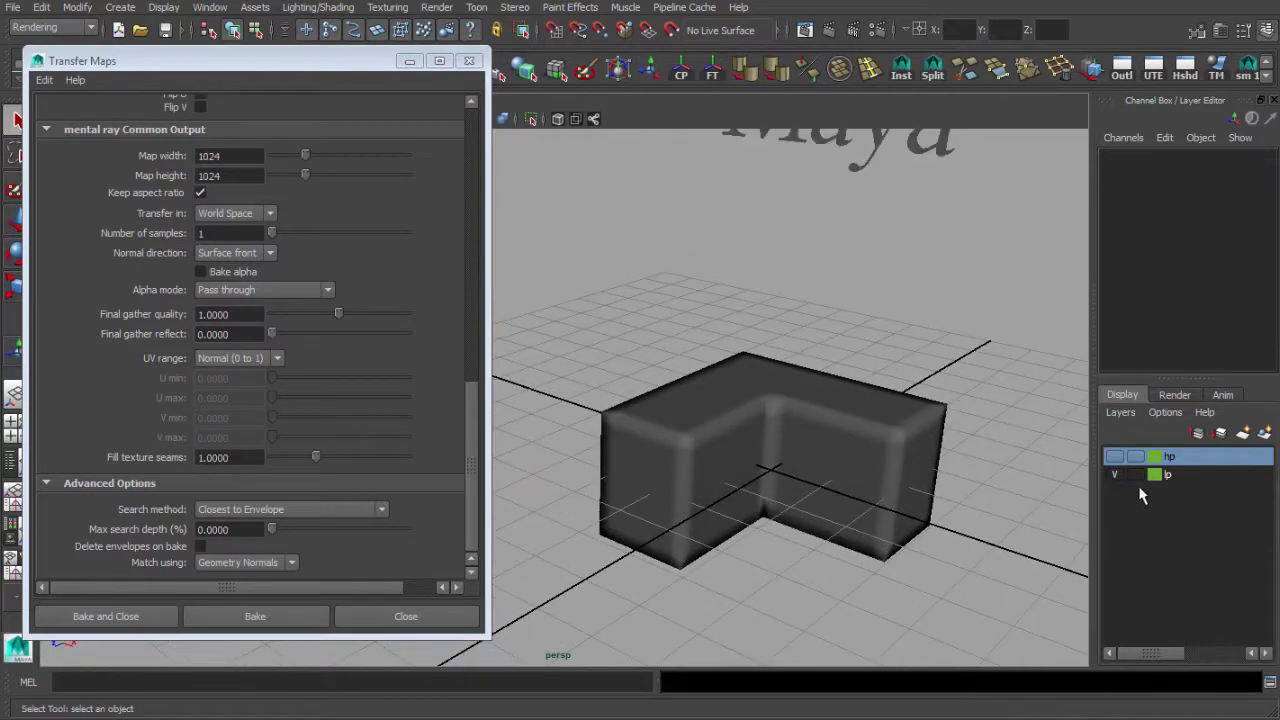
{"action": "left_click", "coordinate": [474, 393]}
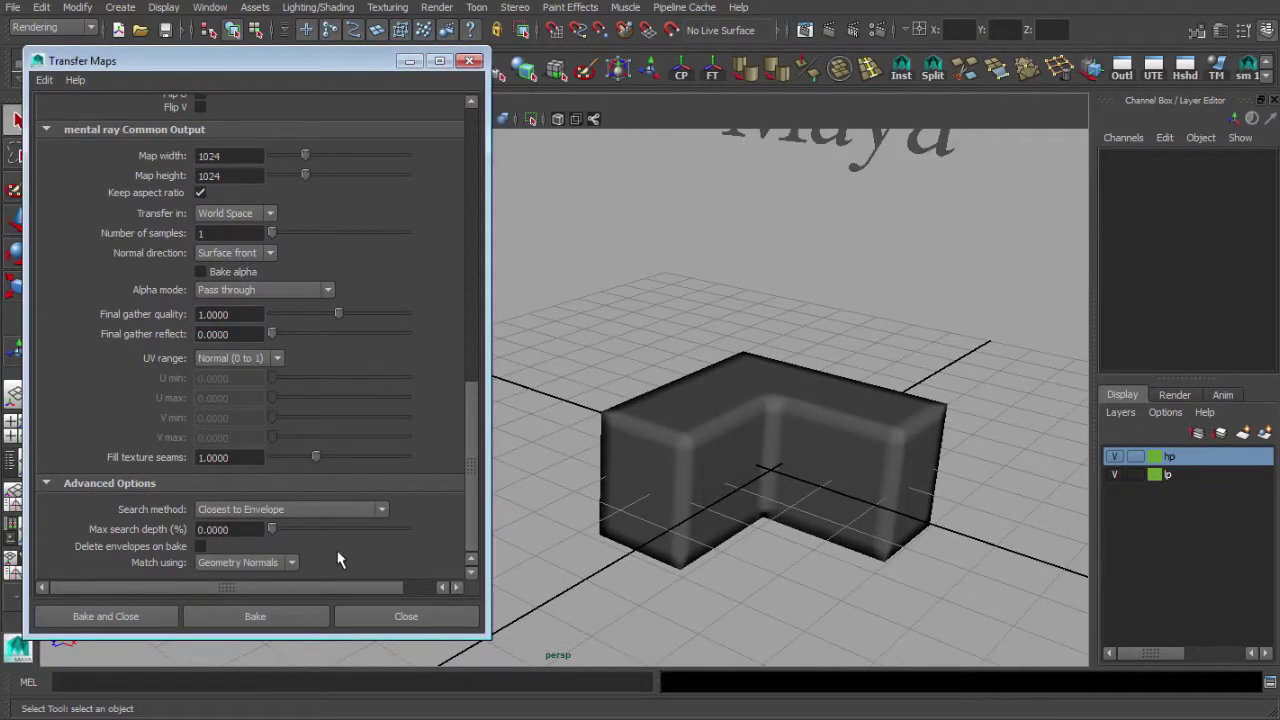
{"action": "left_click", "coordinate": [240, 562]}
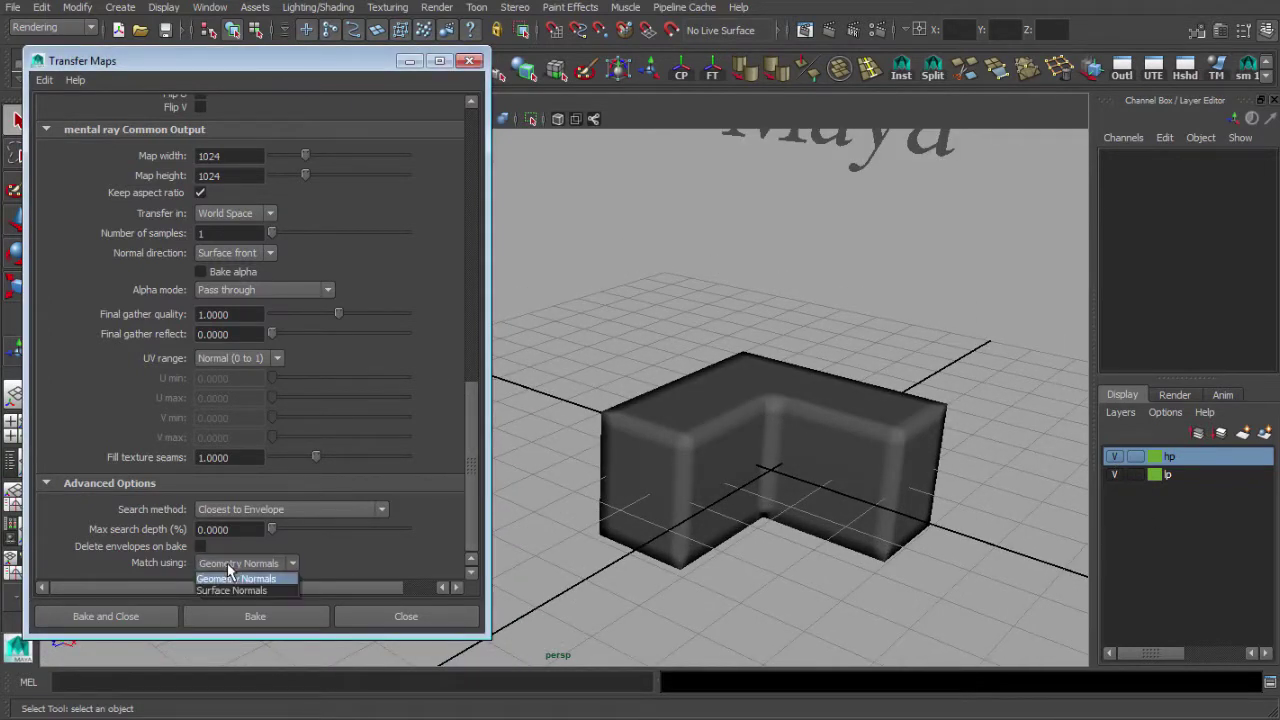
{"action": "left_click", "coordinate": [232, 588]}
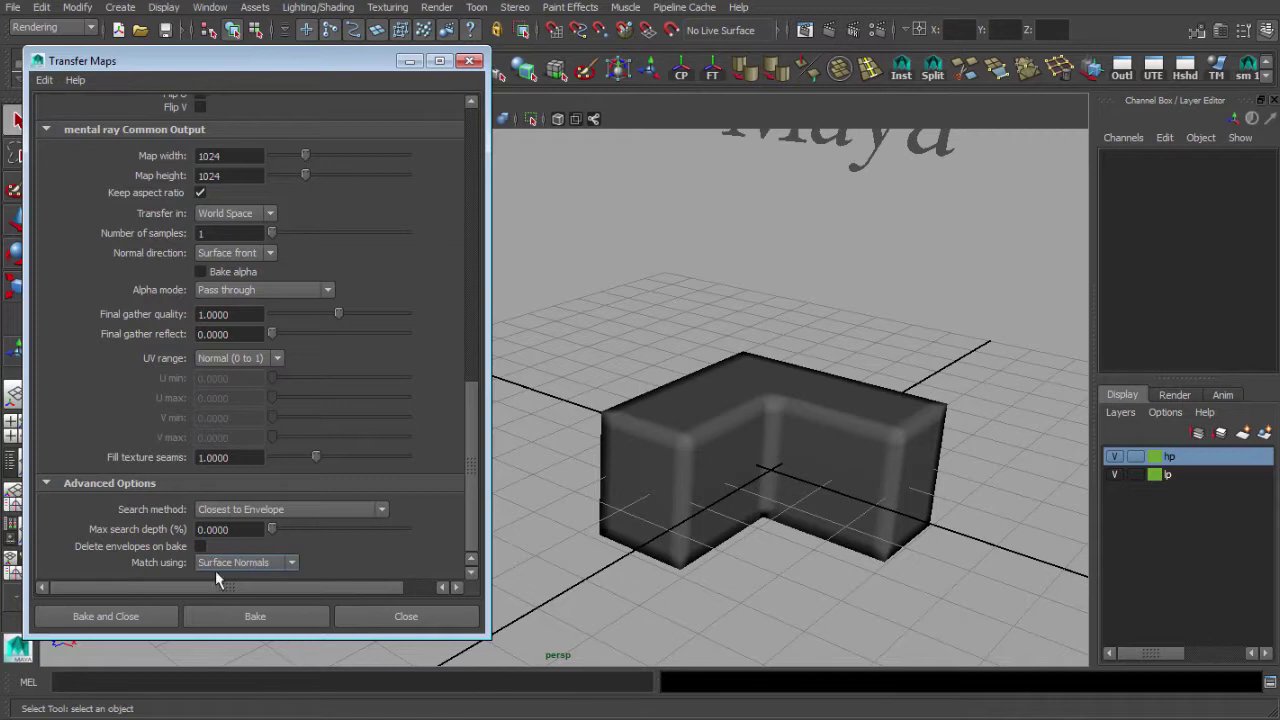
Duplicate the low-poly block and move the copy behind the original
{"action": "left_click_drag", "start_coordinate": [668, 506], "coordinate": [676, 523], "text": "alt"}
{"action": "left_click", "coordinate": [748, 467]}
{"action": "scroll", "coordinate": [748, 468], "scroll_direction": "down", "scroll_amount": 2}
{"action": "middle_click_drag", "start_coordinate": [748, 470], "coordinate": [679, 513], "text": "alt"}
{"action": "key", "text": "w"}
{"action": "key", "text": "ctrl+d"}
{"action": "left_click_drag", "start_coordinate": [628, 530], "coordinate": [669, 308]}
{"action": "scroll", "coordinate": [721, 322], "scroll_direction": "down", "scroll_amount": 2}
{"action": "middle_click_drag", "start_coordinate": [723, 328], "coordinate": [736, 388], "text": "alt"}
Clear the target meshes and add the original low-poly block as the target again
{"action": "left_click", "coordinate": [776, 372]}
{"action": "scroll", "coordinate": [719, 400], "scroll_direction": "up", "scroll_amount": 3}
{"action": "middle_click_drag", "start_coordinate": [725, 462], "coordinate": [716, 341], "text": "alt"}
{"action": "left_click", "coordinate": [688, 395]}
{"action": "left_click_drag", "start_coordinate": [476, 389], "coordinate": [488, 94]}
{"action": "left_click", "coordinate": [390, 188]}
{"action": "left_click", "coordinate": [114, 174]}
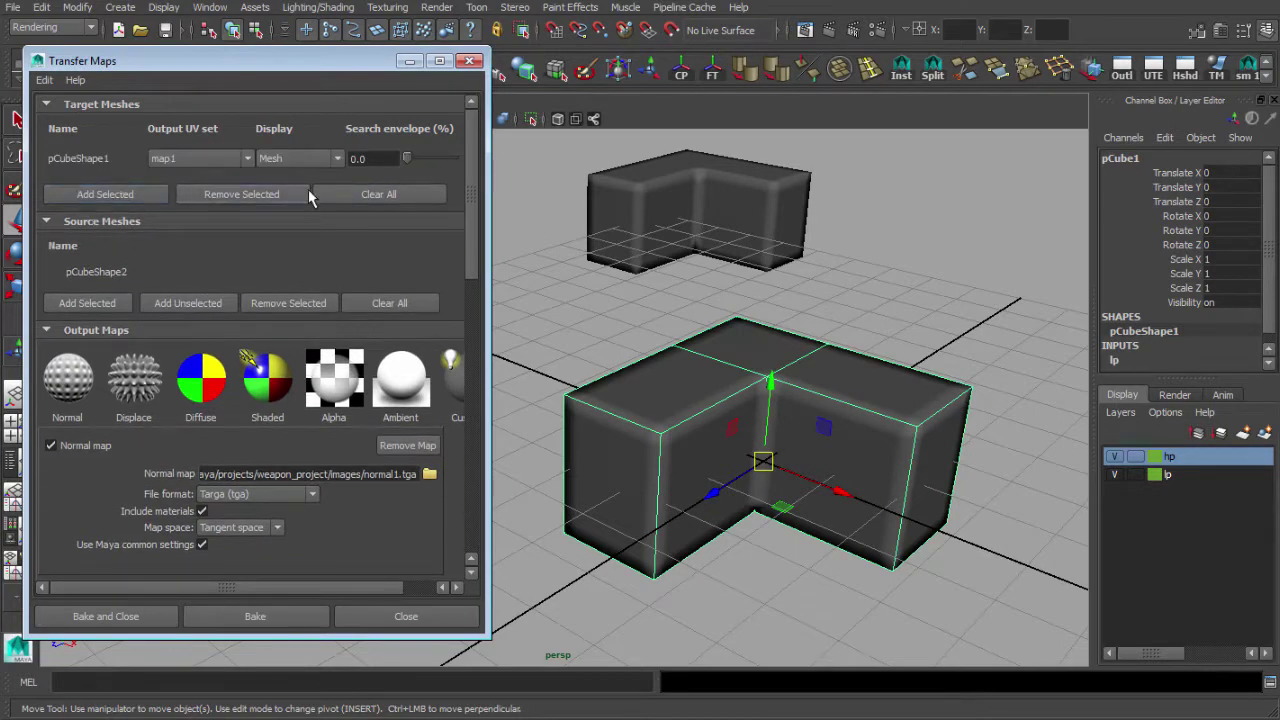
Assign the default initialShadingGroup material to the original low-poly block and deselect it
{"action": "scroll", "coordinate": [733, 415], "scroll_direction": "down", "scroll_amount": 2}
{"action": "middle_click_drag", "start_coordinate": [734, 415], "coordinate": [764, 391], "text": "alt"}
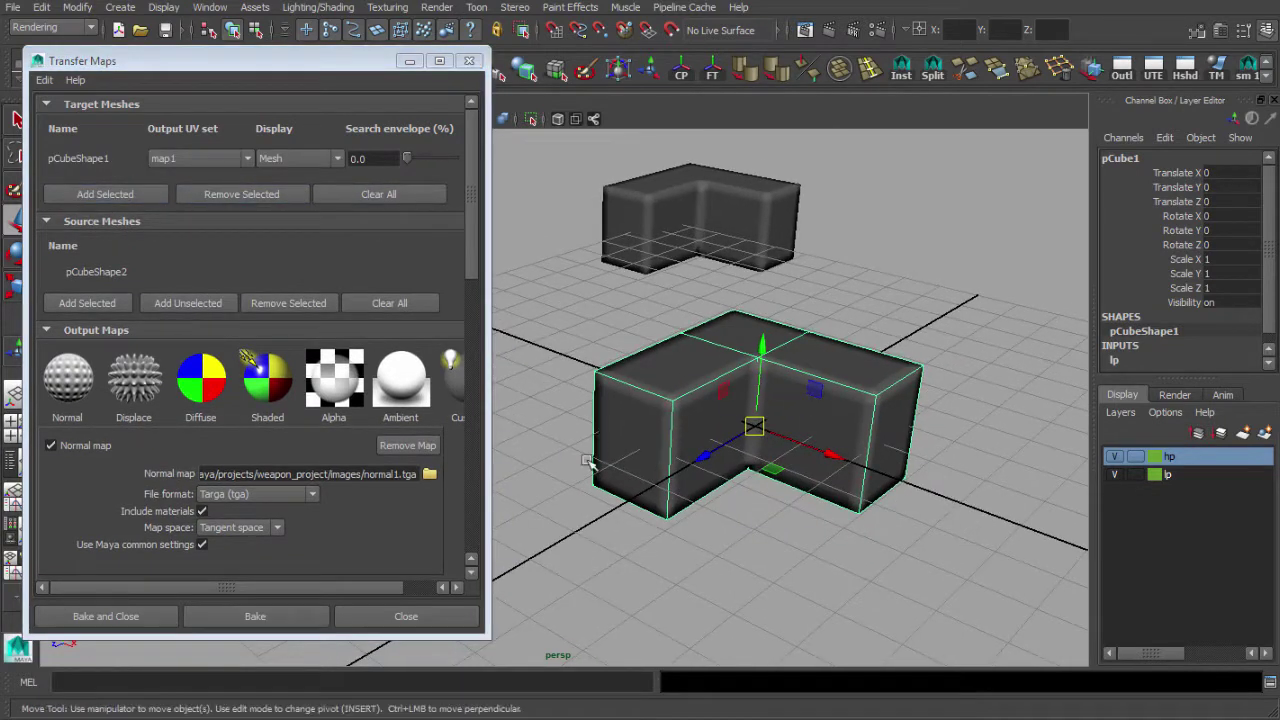
{"action": "right_click", "coordinate": [661, 394]}
{"action": "right_click_drag", "start_coordinate": [700, 714], "coordinate": [785, 714]}
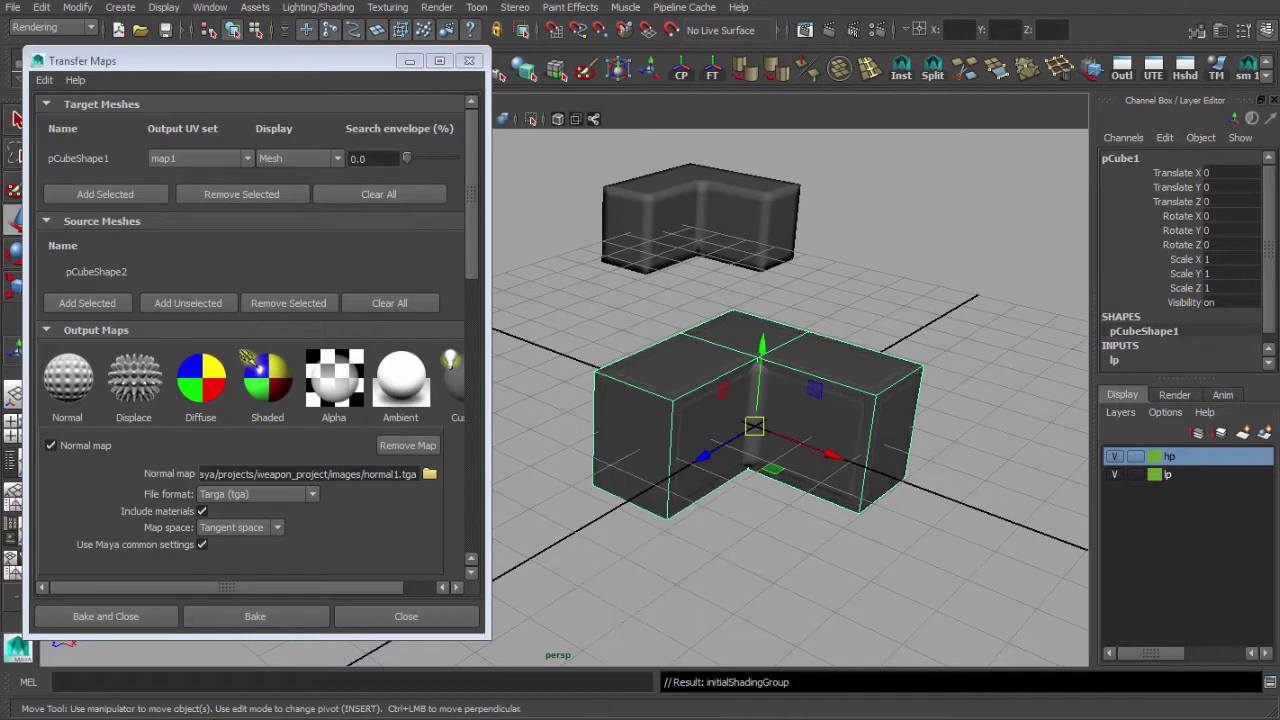
{"action": "left_click", "coordinate": [744, 533]}
{"action": "middle_click_drag", "start_coordinate": [708, 446], "coordinate": [706, 434], "text": "alt"}
{"action": "scroll", "coordinate": [680, 470], "scroll_direction": "up", "scroll_amount": 1}
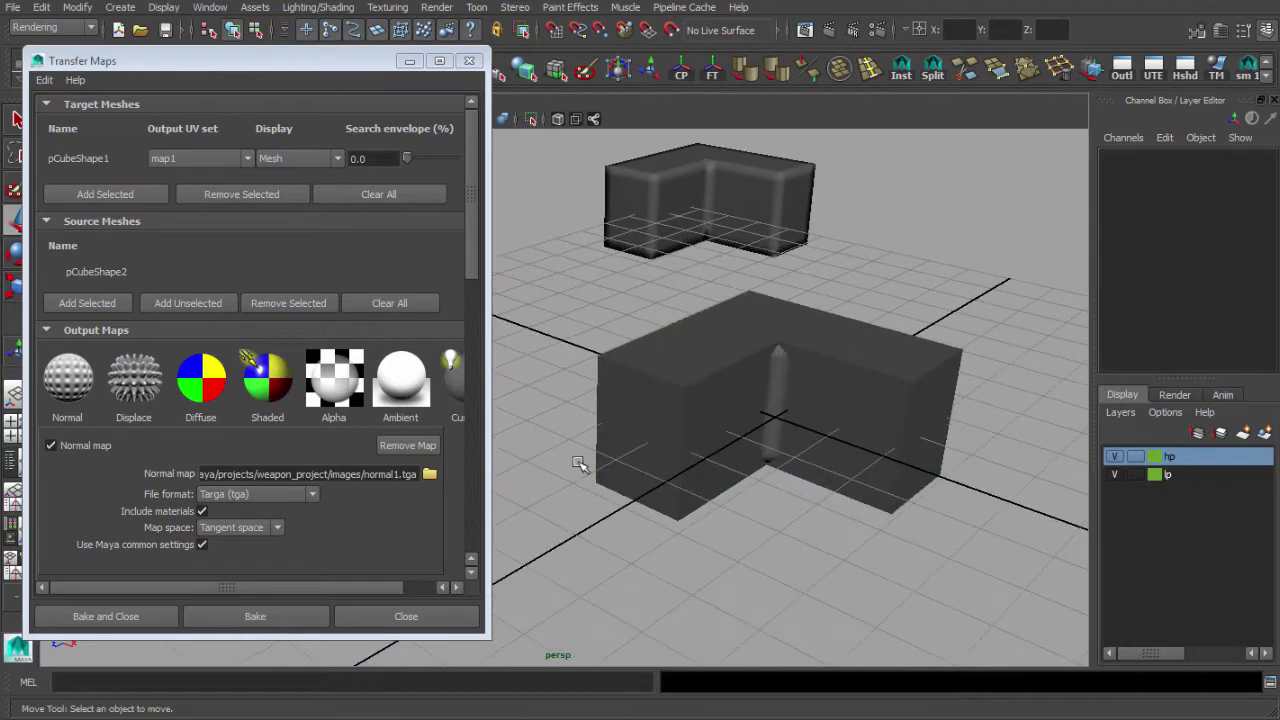
Rename the output normal map file to normal2.tga for the second bake
{"action": "left_click_drag", "start_coordinate": [472, 245], "coordinate": [470, 285]}
{"action": "left_click", "coordinate": [397, 441]}
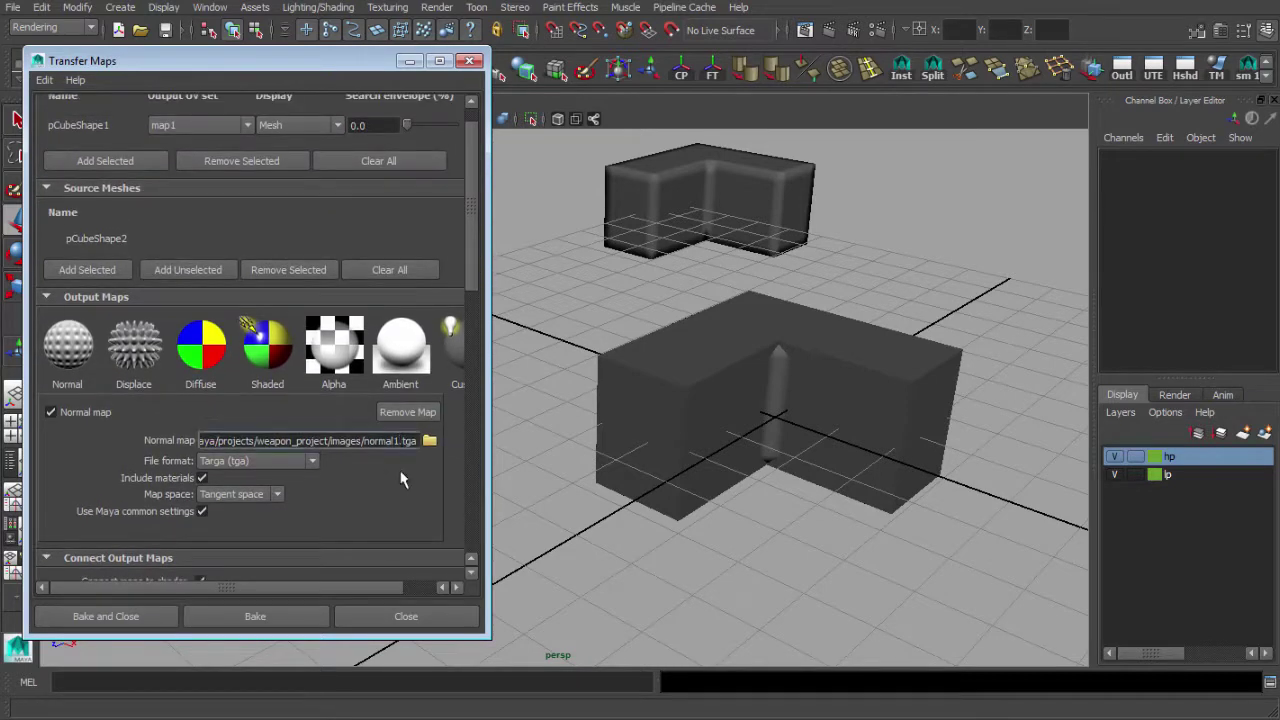
{"action": "key", "text": "Return"}
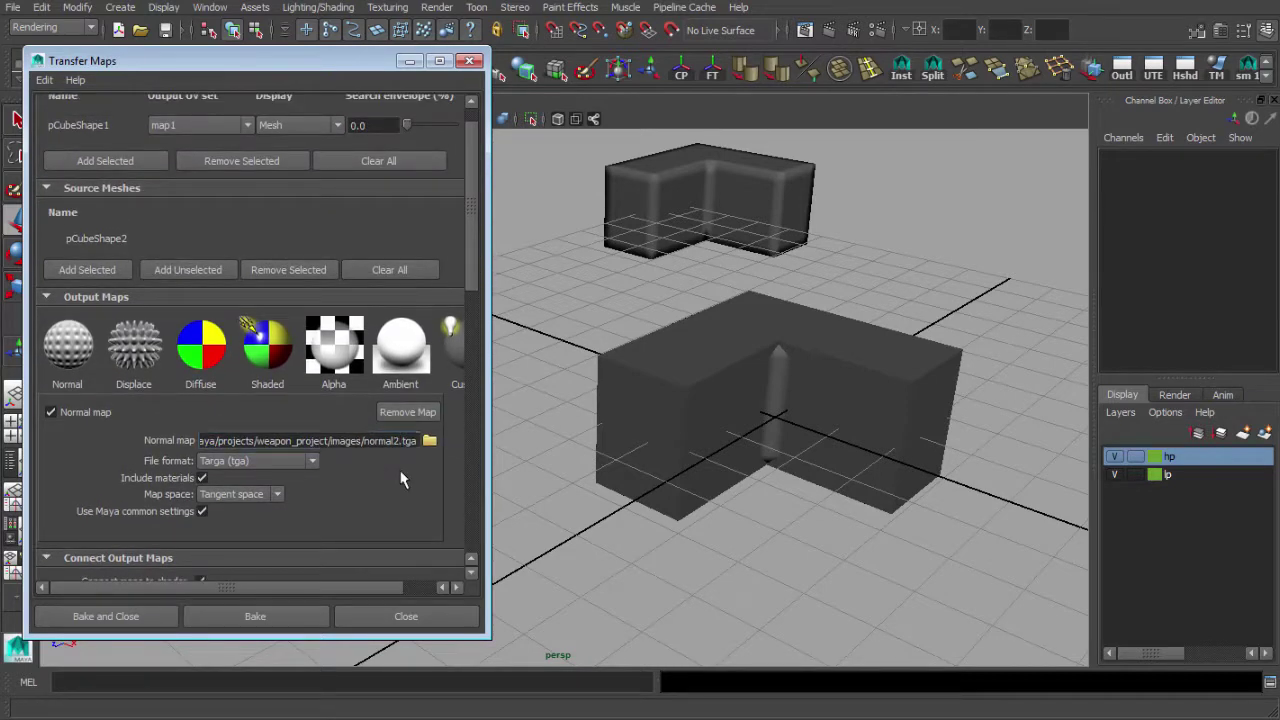
{"action": "left_click_drag", "start_coordinate": [468, 285], "coordinate": [455, 570]}
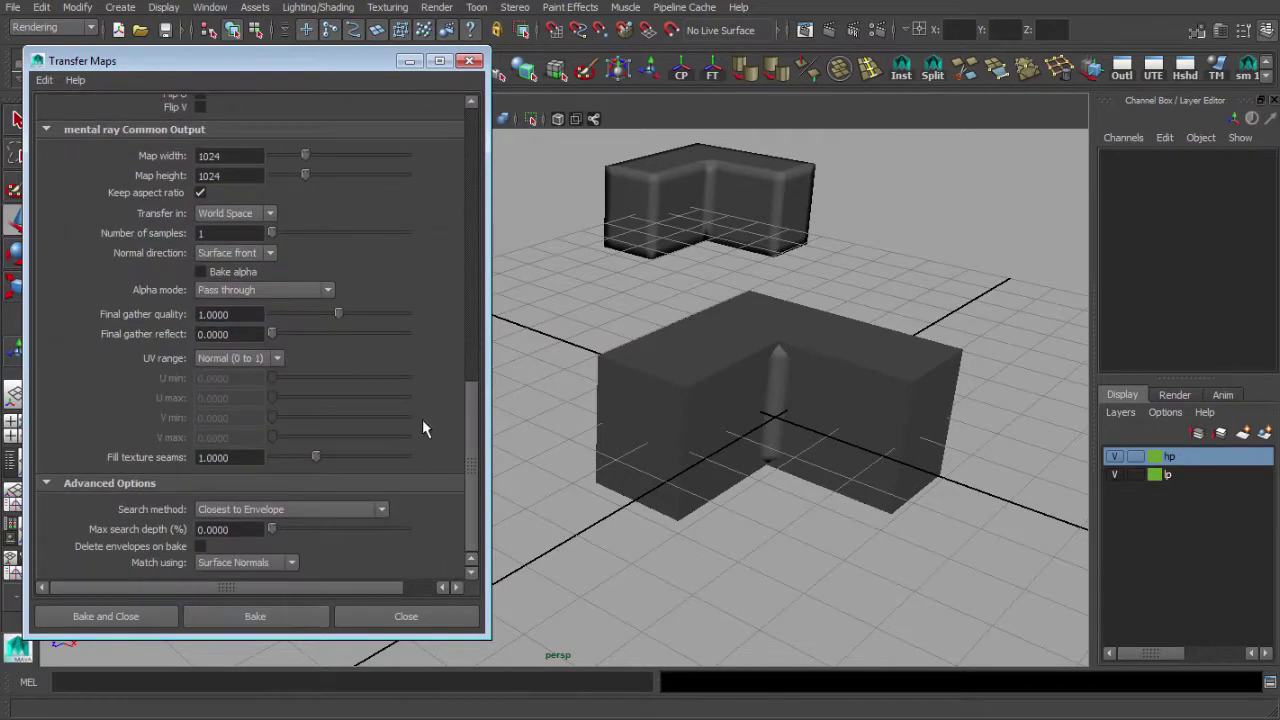
Bake the second normal map onto the original low-poly block using Surface Normals matching
{"action": "left_click", "coordinate": [249, 616]}
{"action": "middle_click_drag", "start_coordinate": [744, 438], "coordinate": [711, 446], "text": "alt"}
{"action": "right_click_drag", "start_coordinate": [701, 445], "coordinate": [774, 452], "text": "alt"}
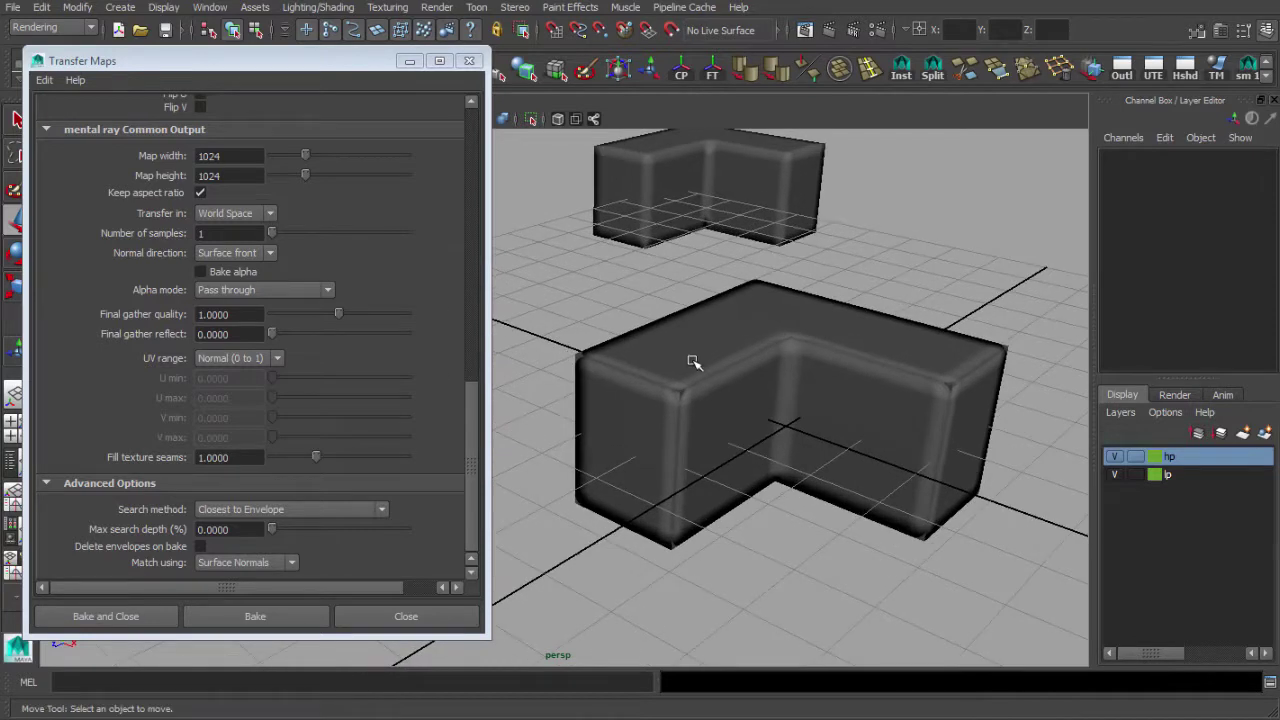
Hide the hp layer so only the baked low-poly block is displayed, and close Transfer Maps
{"action": "left_click", "coordinate": [691, 363]}
{"action": "left_click_drag", "start_coordinate": [677, 380], "coordinate": [806, 408], "text": "alt"}
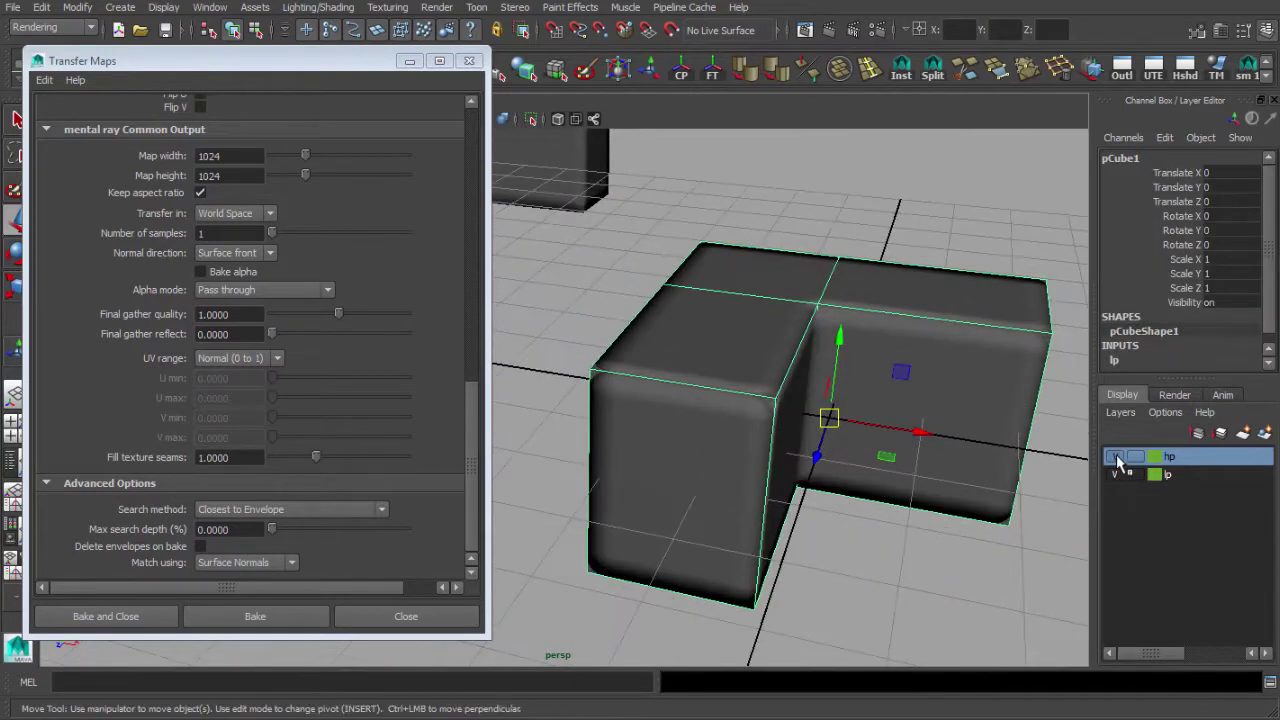
{"action": "left_click", "coordinate": [1115, 457]}
{"action": "left_click", "coordinate": [469, 61]}
Examine the baked edges and corners of the low-poly block from several sides for shading errors
{"action": "left_click", "coordinate": [645, 297]}
{"action": "left_click_drag", "start_coordinate": [757, 415], "coordinate": [737, 380], "text": "alt"}
{"action": "scroll", "coordinate": [450, 398], "scroll_direction": "up", "scroll_amount": 2}
{"action": "right_click_drag", "start_coordinate": [737, 380], "coordinate": [520, 414], "text": "alt"}
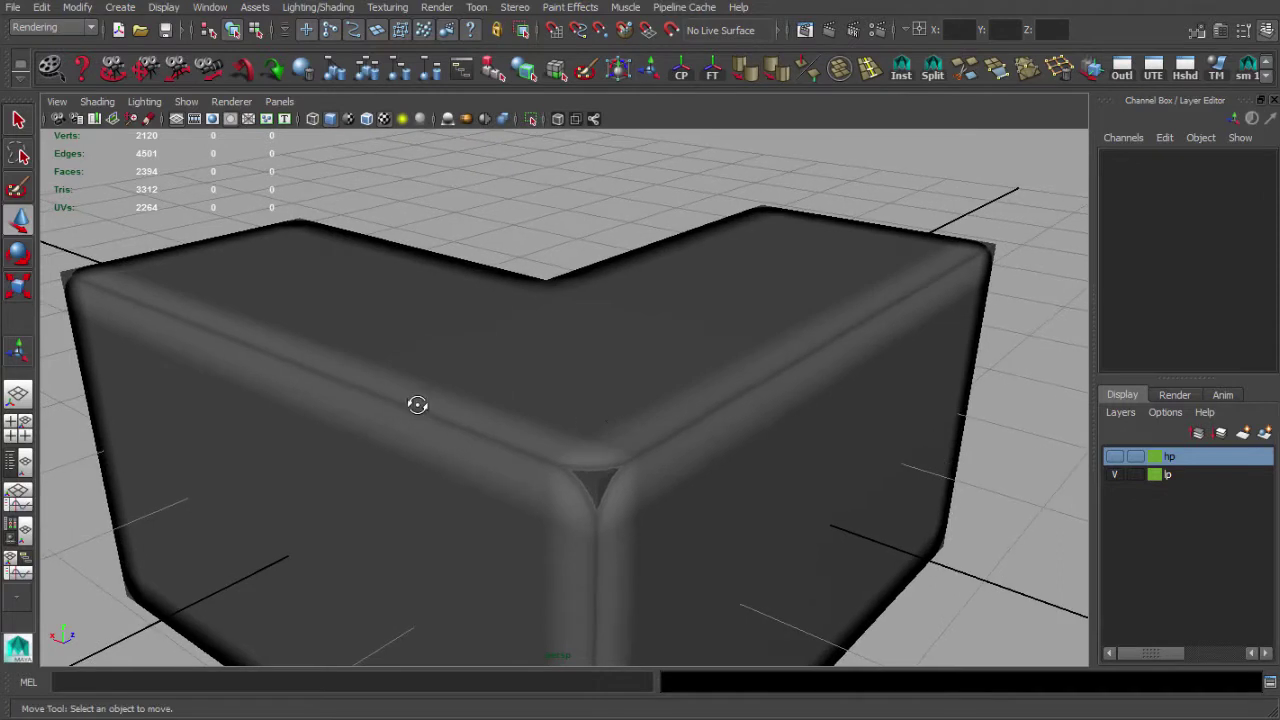
{"action": "left_click_drag", "start_coordinate": [415, 410], "coordinate": [394, 400], "text": "alt"}
{"action": "left_click_drag", "start_coordinate": [502, 363], "coordinate": [224, 378], "text": "alt"}
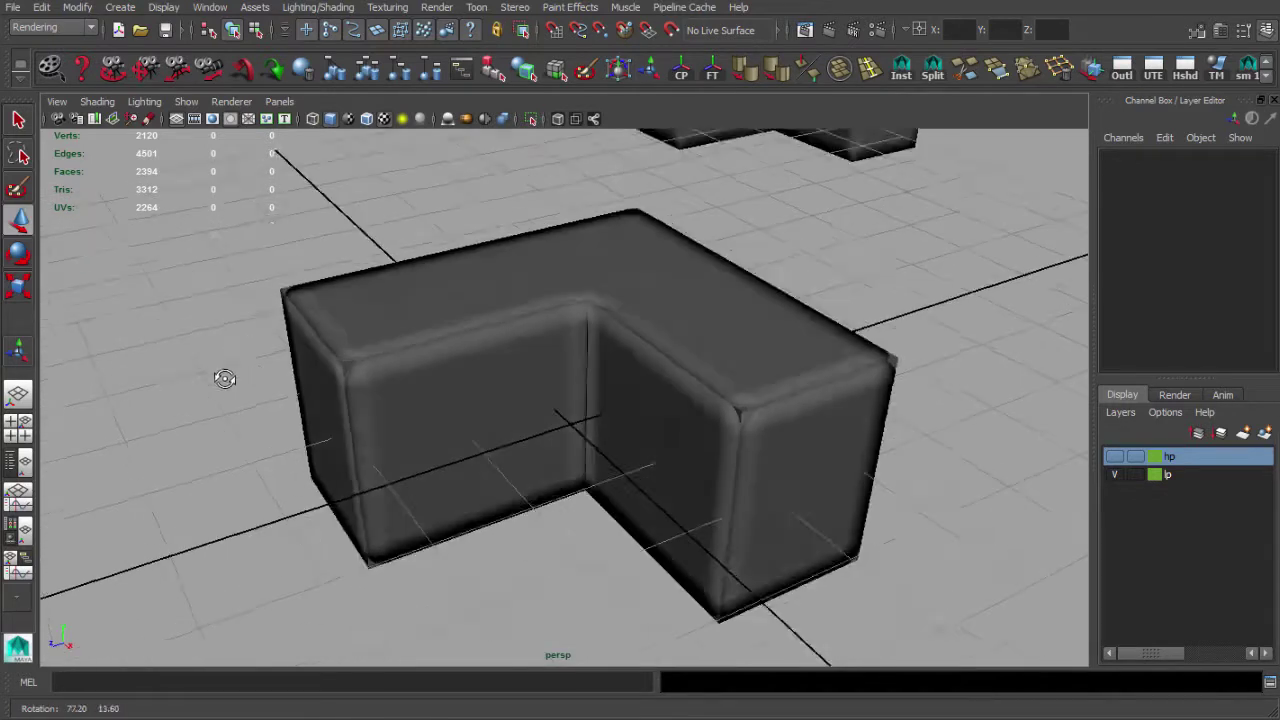
{"action": "right_click_drag", "start_coordinate": [225, 379], "coordinate": [400, 397], "text": "alt"}
{"action": "mouse_move", "coordinate": [400, 397]}
{"action": "left_mouse_down", "text": "alt"}
{"action": "mouse_move", "coordinate": [426, 300]}
{"action": "mouse_move", "coordinate": [388, 389]}
{"action": "left_mouse_up", "text": "alt"}
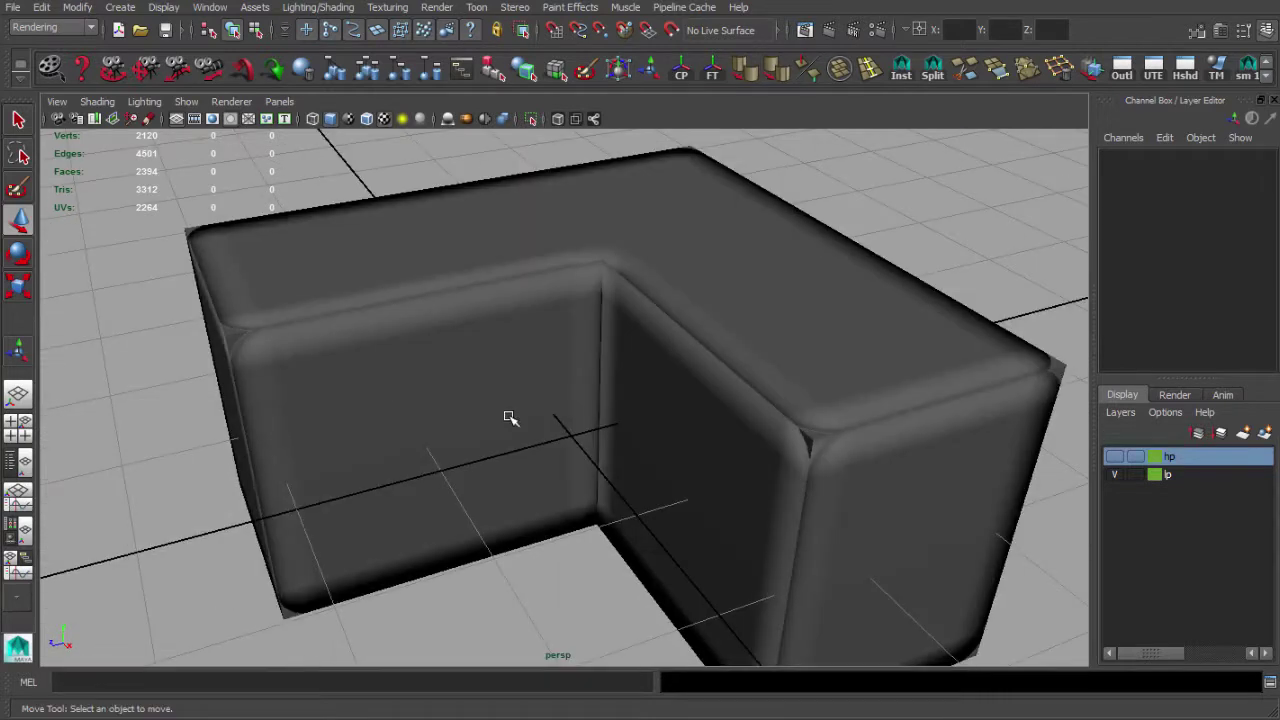
{"action": "right_click_drag", "start_coordinate": [492, 412], "coordinate": [360, 377], "text": "alt"}
{"action": "left_click_drag", "start_coordinate": [360, 377], "coordinate": [613, 383], "text": "alt"}
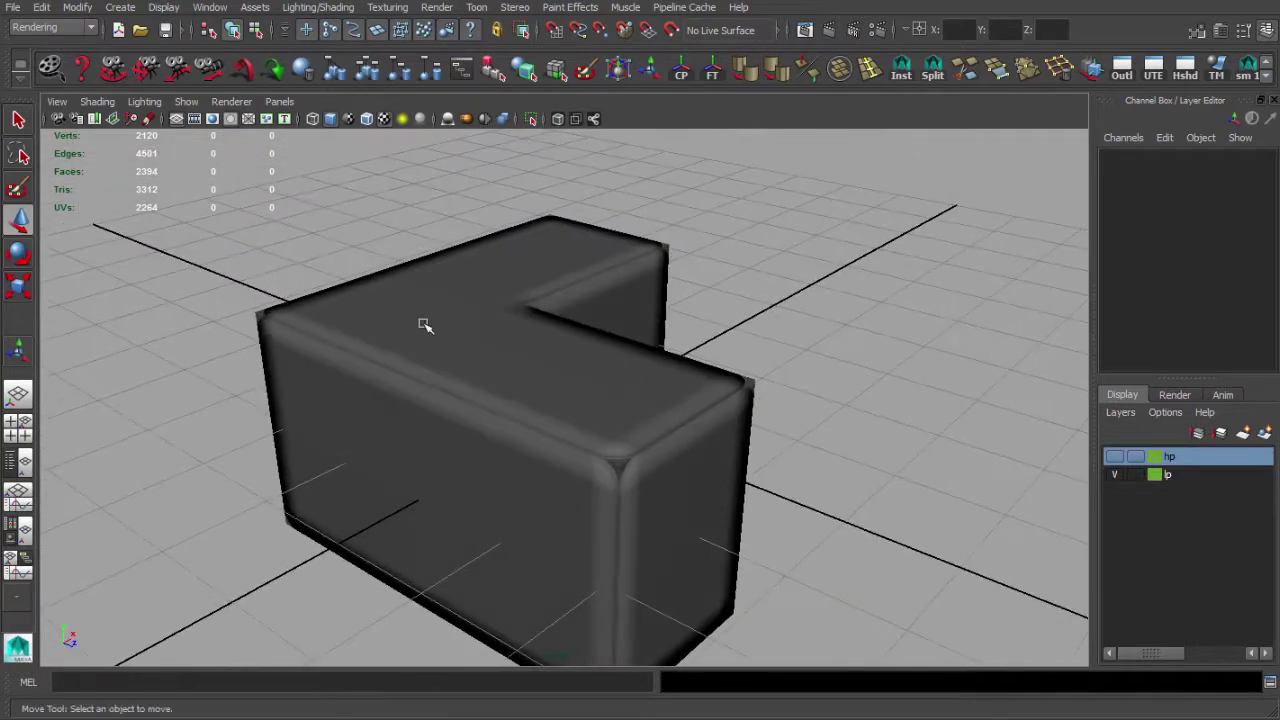
{"action": "left_click_drag", "start_coordinate": [376, 336], "coordinate": [580, 434], "text": "alt"}
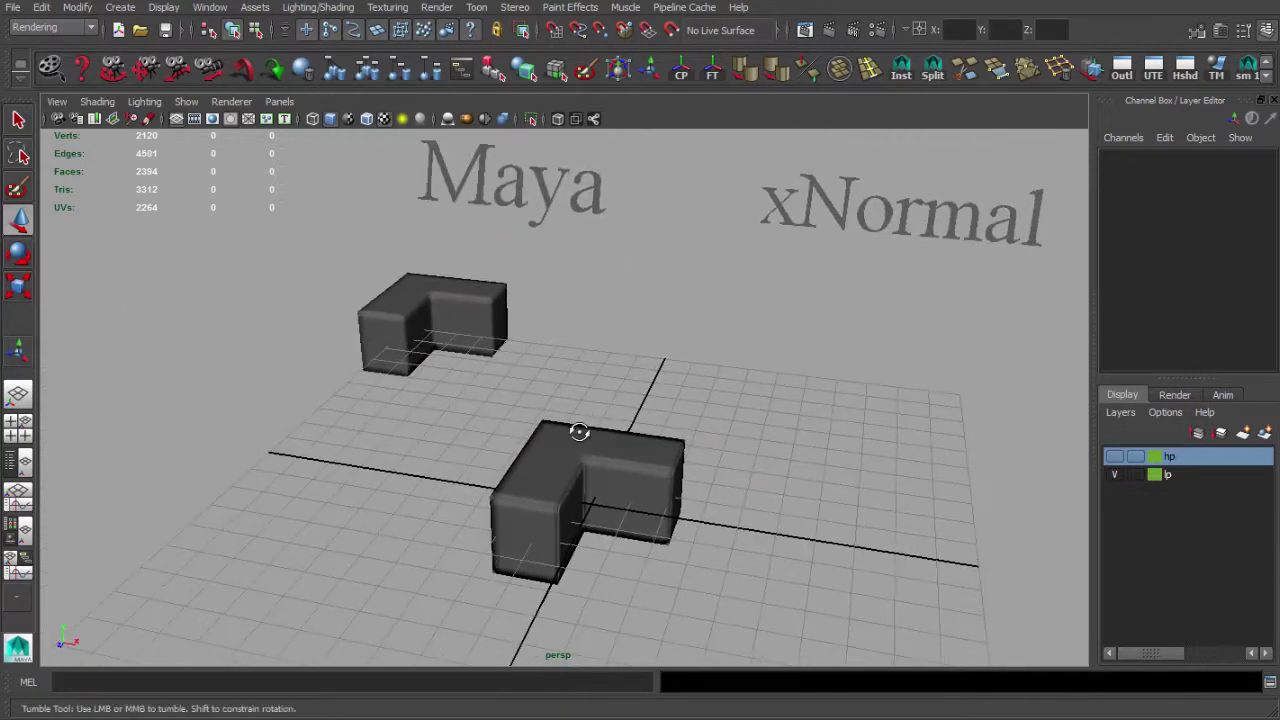
Duplicate the baked low-poly block, move the copy beside the first baked copy, and save the scene
{"action": "left_click", "coordinate": [581, 466]}
{"action": "key", "text": "ctrl+d"}
{"action": "left_click_drag", "start_coordinate": [627, 507], "coordinate": [409, 443]}
{"action": "left_click", "coordinate": [563, 374]}
{"action": "key", "text": "ctrl+s"}
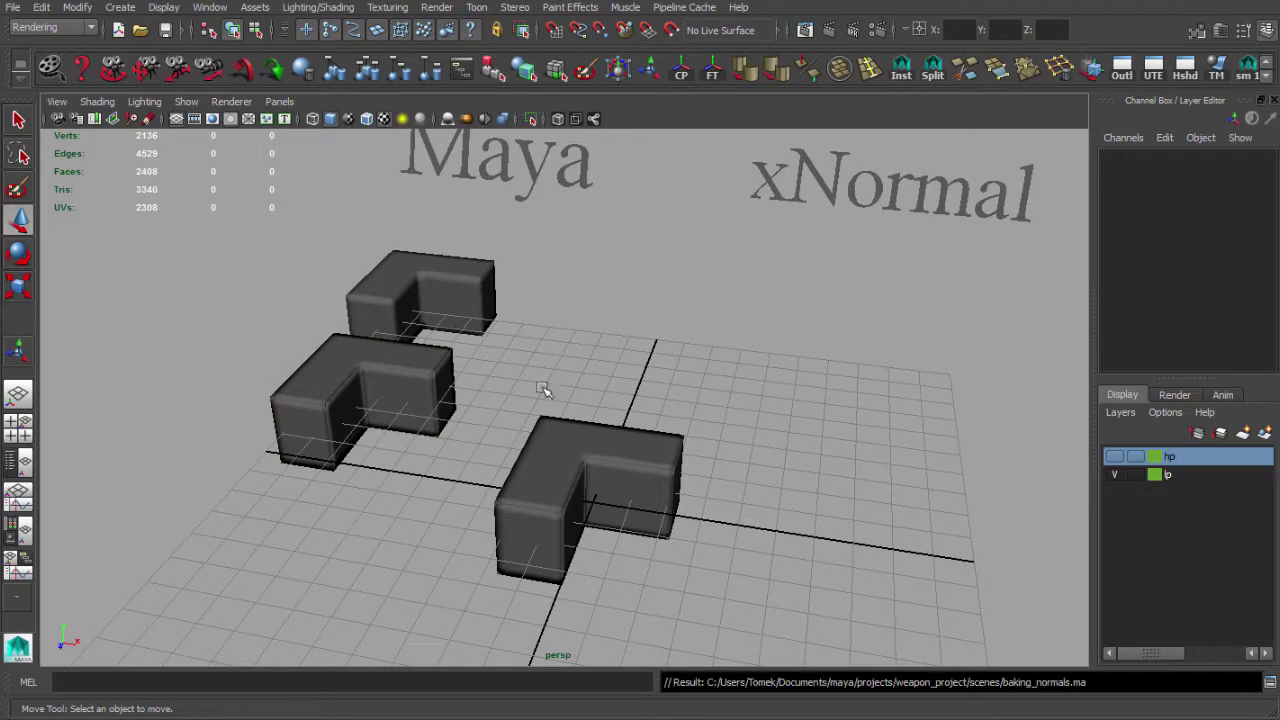
Assign the plain default material to the original low-poly block and deselect it
{"action": "middle_click_drag", "start_coordinate": [496, 383], "coordinate": [506, 375], "text": "alt"}
{"action": "left_click_drag", "start_coordinate": [506, 375], "coordinate": [440, 340], "text": "alt"}
{"action": "right_click_drag", "start_coordinate": [580, 400], "coordinate": [590, 441], "text": "alt"}
{"action": "middle_click_drag", "start_coordinate": [590, 445], "coordinate": [554, 409], "text": "alt"}
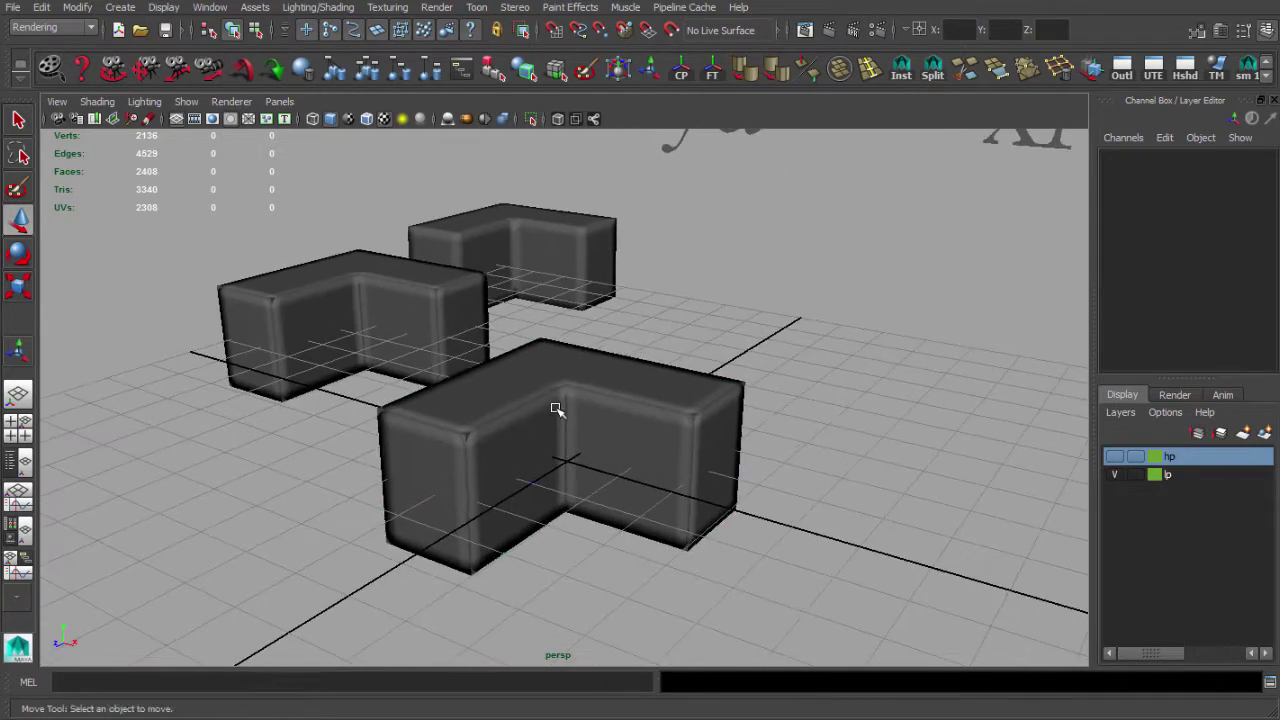
{"action": "left_click", "coordinate": [571, 371]}
{"action": "right_click", "coordinate": [569, 376]}
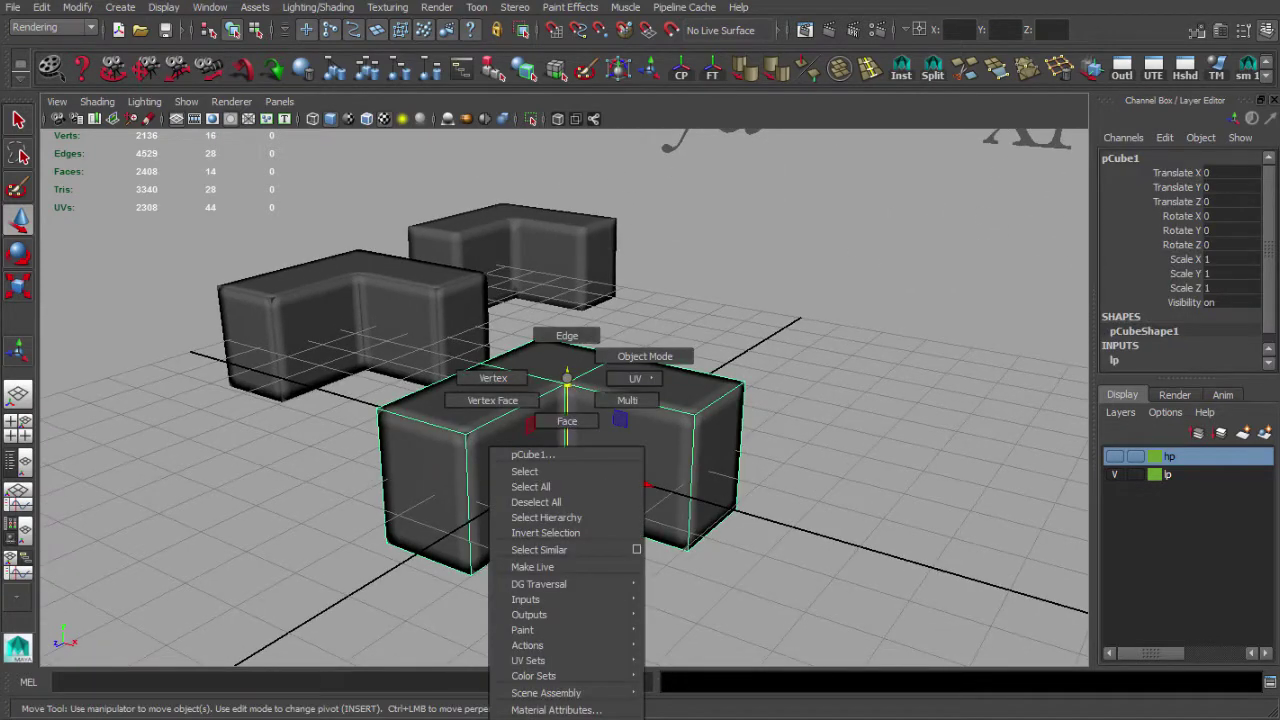
{"action": "right_click_drag", "start_coordinate": [567, 378], "coordinate": [690, 719]}
{"action": "left_click", "coordinate": [822, 437]}
{"action": "right_click_drag", "start_coordinate": [790, 427], "coordinate": [535, 315], "text": "alt"}
{"action": "middle_click_drag", "start_coordinate": [560, 318], "coordinate": [543, 405], "text": "alt"}
{"action": "left_click_drag", "start_coordinate": [543, 405], "coordinate": [545, 415], "text": "alt"}
{"action": "right_click_drag", "start_coordinate": [545, 415], "coordinate": [597, 450], "text": "alt"}
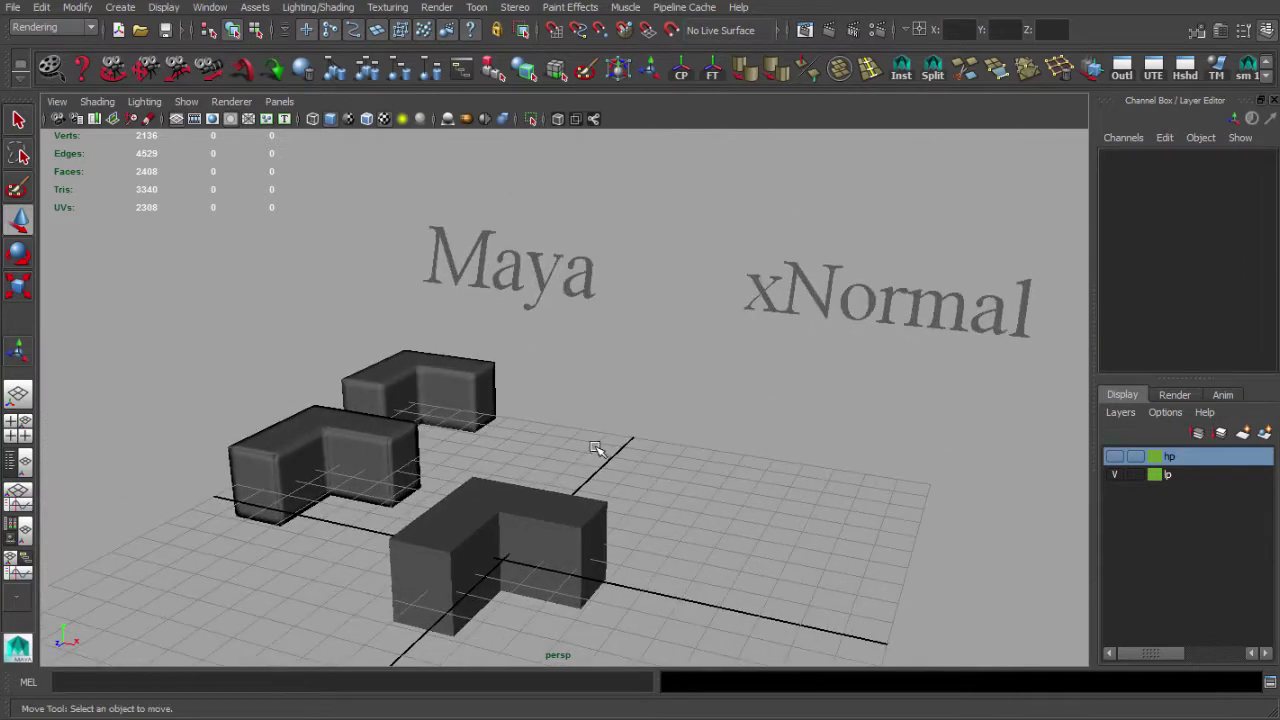
{"action": "middle_click_drag", "start_coordinate": [596, 450], "coordinate": [586, 418], "text": "alt"}
{"action": "left_click_drag", "start_coordinate": [608, 427], "coordinate": [611, 428], "text": "alt"}
{"action": "middle_click_drag", "start_coordinate": [611, 428], "coordinate": [575, 424], "text": "alt"}
{"action": "left_click_drag", "start_coordinate": [558, 430], "coordinate": [605, 415], "text": "alt"}
{"action": "left_click", "coordinate": [737, 238]}
{"action": "left_click", "coordinate": [778, 350]}
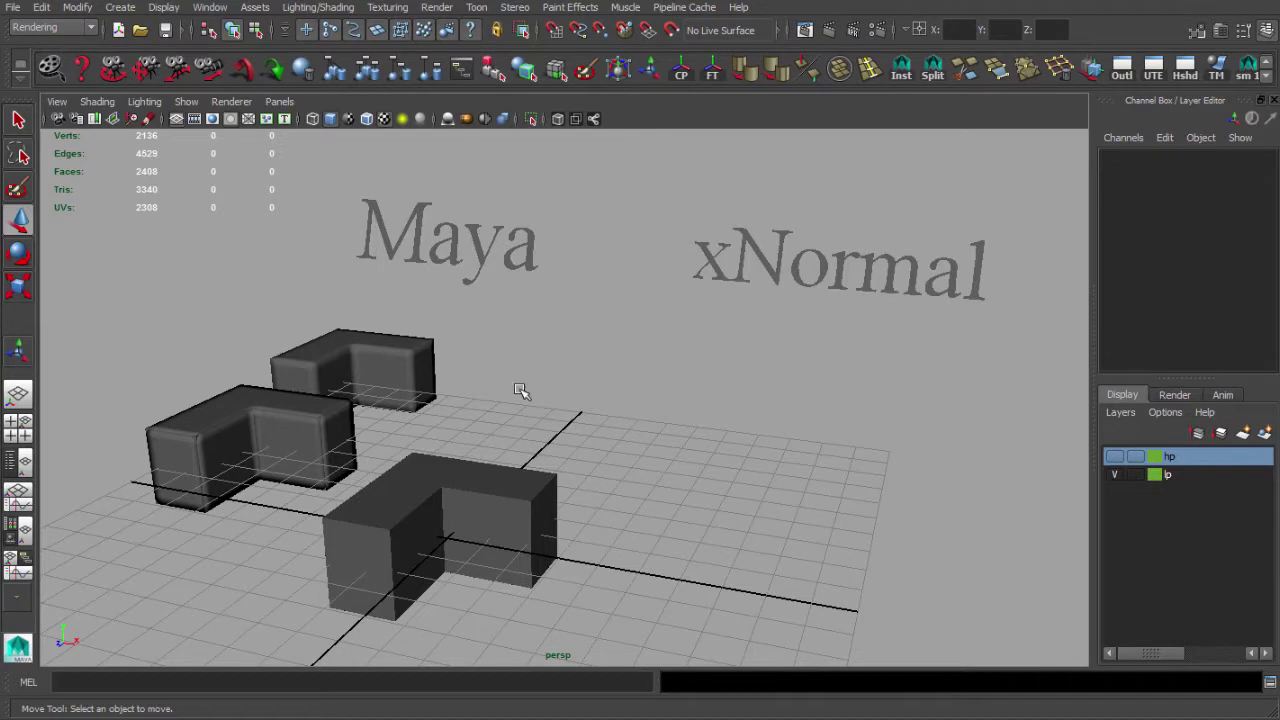
{"action": "left_click_drag", "start_coordinate": [578, 389], "coordinate": [546, 383], "text": "alt"}
{"action": "middle_click_drag", "start_coordinate": [557, 400], "coordinate": [536, 388], "text": "alt"}
{"action": "left_click_drag", "start_coordinate": [562, 389], "coordinate": [469, 377], "text": "alt"}
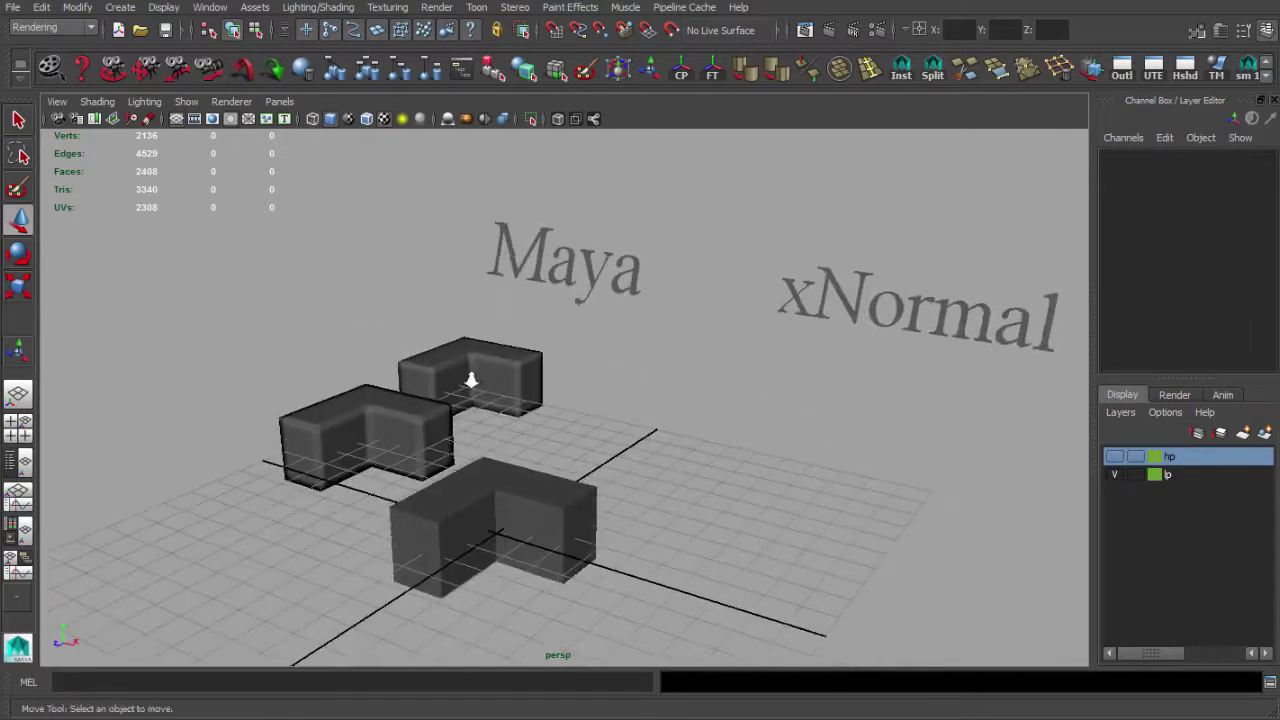
{"action": "right_click_drag", "start_coordinate": [469, 377], "coordinate": [549, 380], "text": "alt"}
{"action": "middle_click_drag", "start_coordinate": [549, 380], "coordinate": [443, 363], "text": "alt"}
{"action": "left_click_drag", "start_coordinate": [443, 363], "coordinate": [464, 377], "text": "alt"}
{"action": "right_click_drag", "start_coordinate": [464, 377], "coordinate": [471, 379], "text": "alt"}
{"action": "middle_click_drag", "start_coordinate": [471, 379], "coordinate": [499, 410], "text": "alt"}
Export the original low-poly block to the Desktop as an OBJ file named lp
{"action": "left_click", "coordinate": [366, 500]}
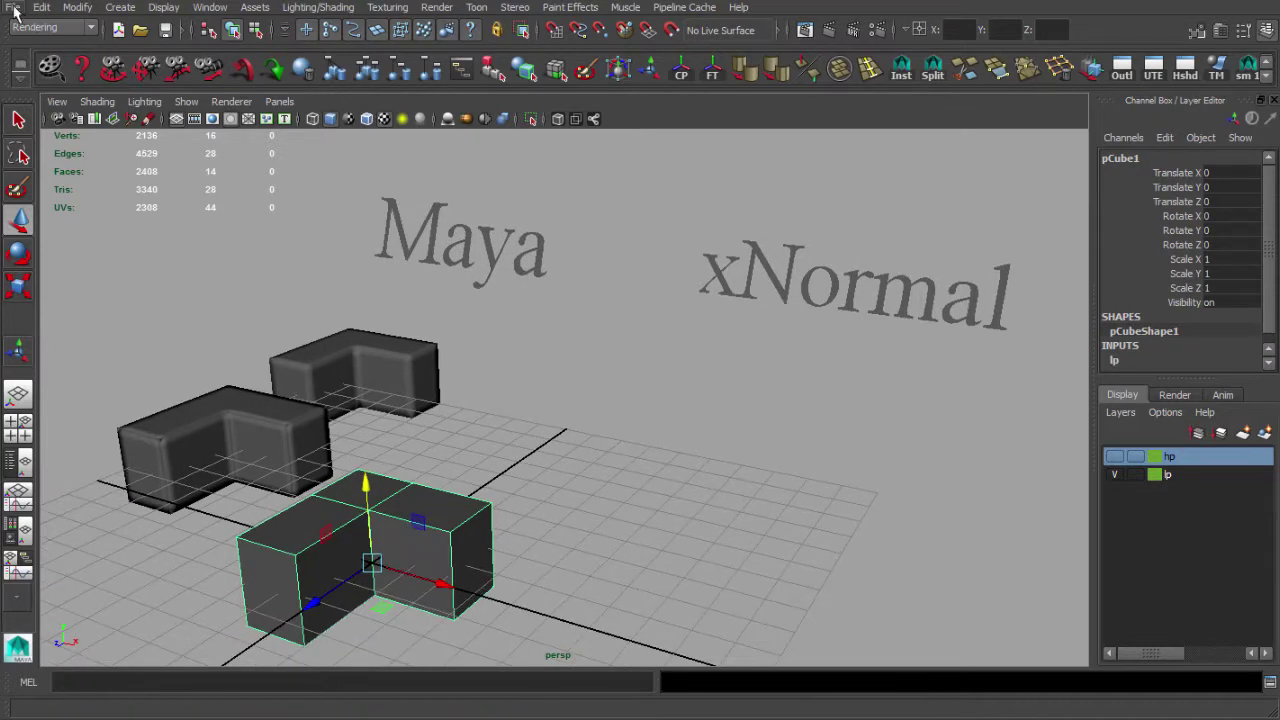
{"action": "left_click", "coordinate": [14, 8]}
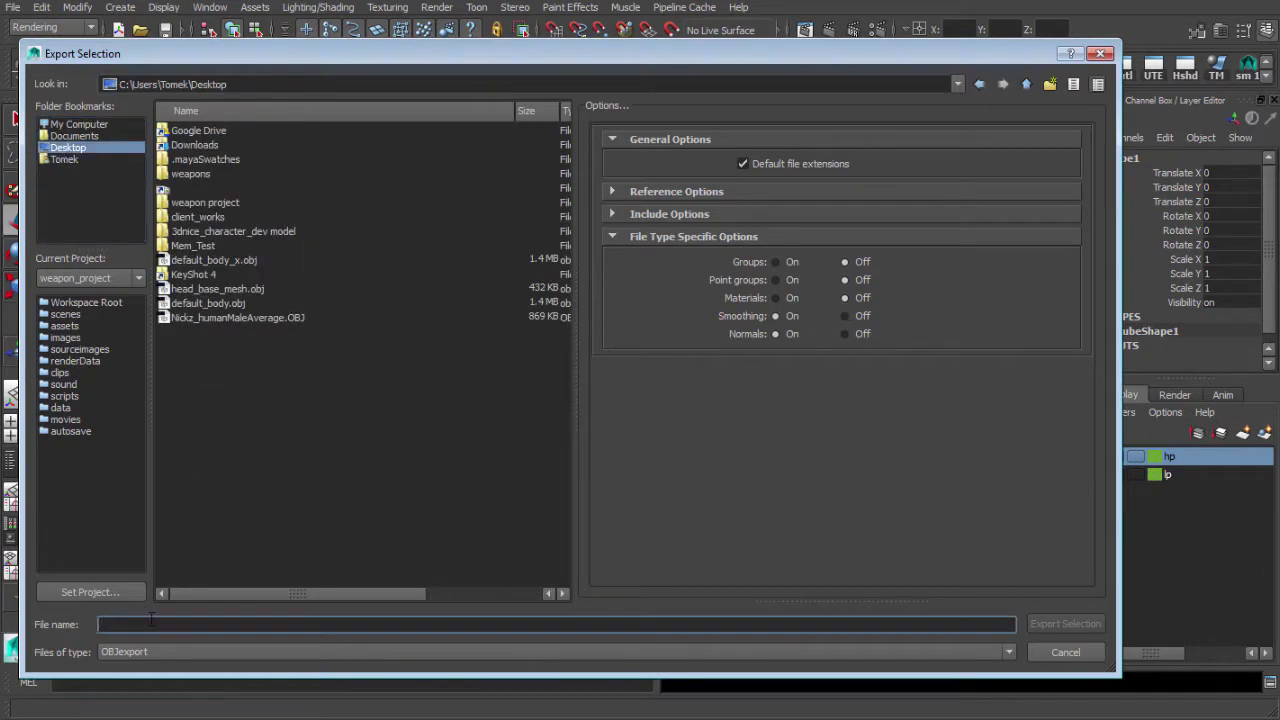
{"action": "type", "text": "lp"}
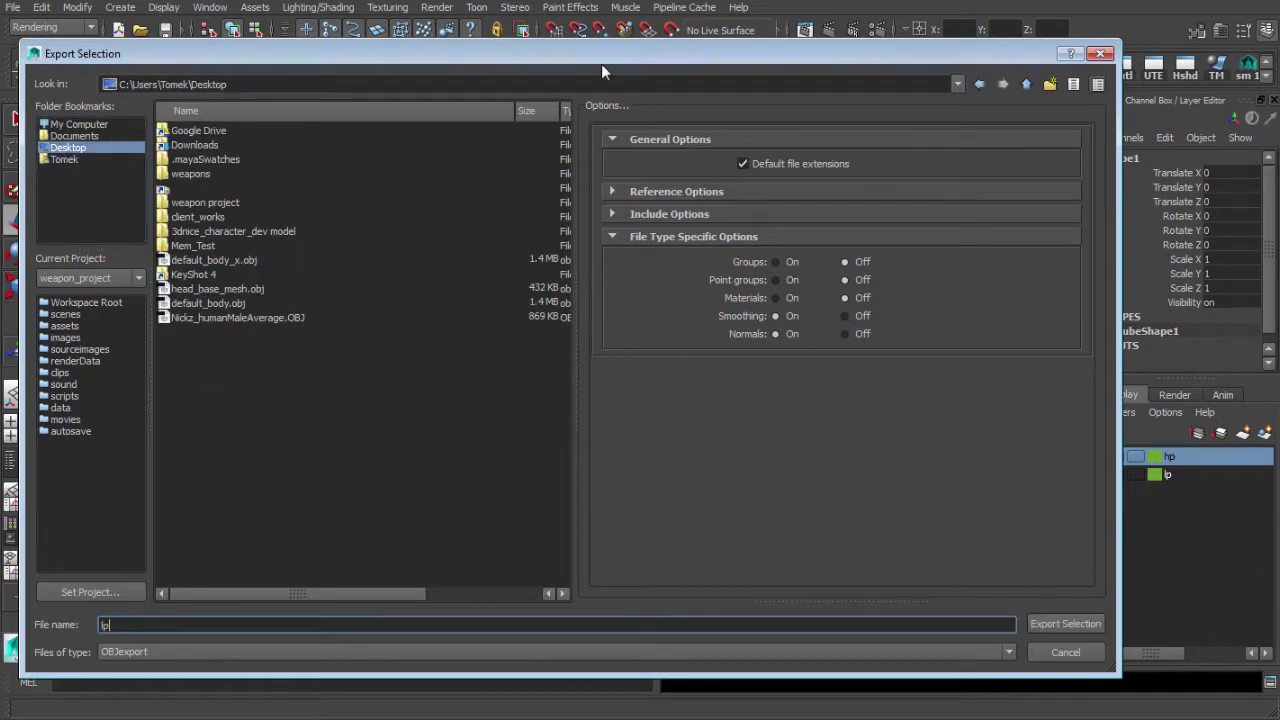
{"action": "left_click_drag", "start_coordinate": [603, 58], "coordinate": [619, 43]}
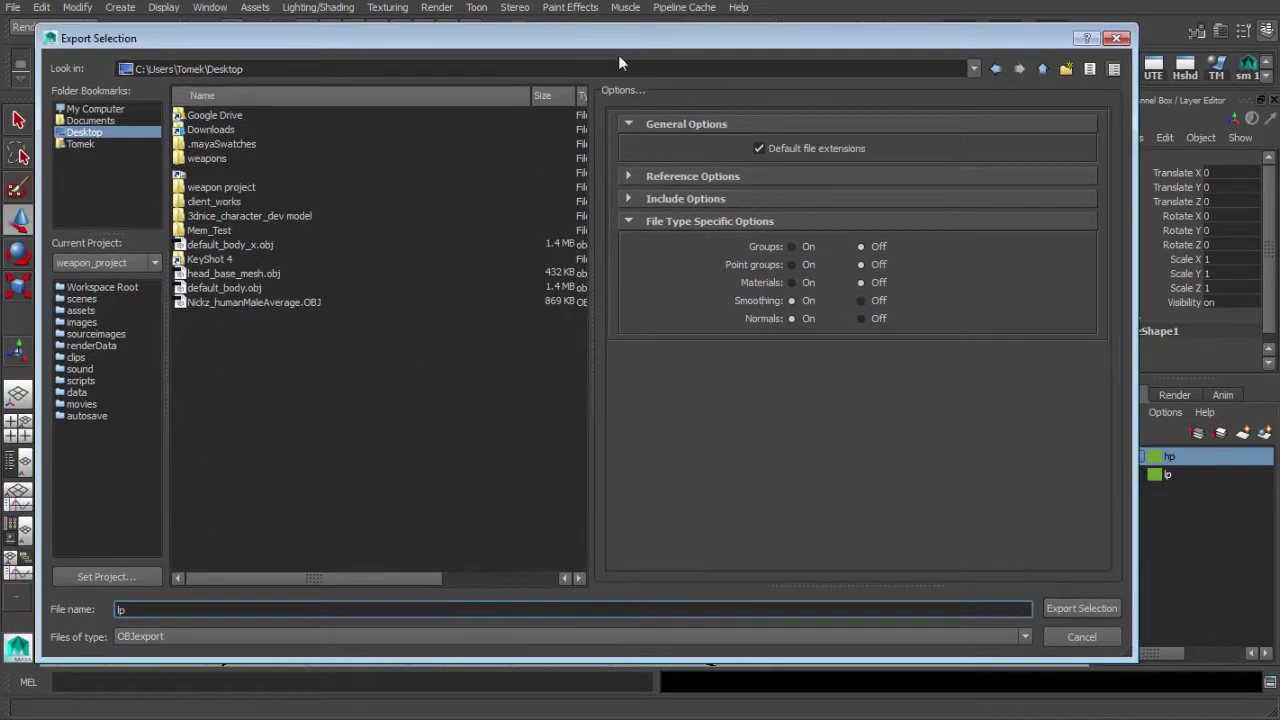
{"action": "left_click", "coordinate": [1069, 611]}
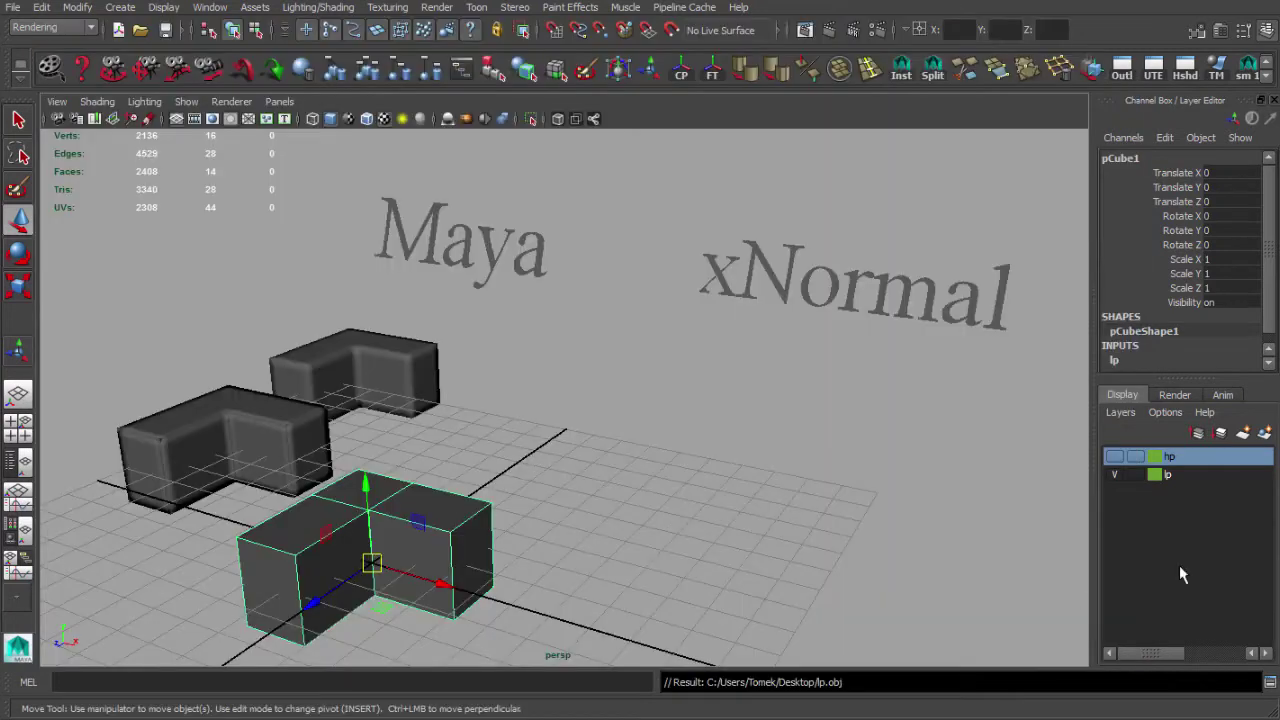
Hide the lp layer, show the hp layer, and select the high-poly block
{"action": "left_click", "coordinate": [1114, 474]}
{"action": "left_click", "coordinate": [1114, 456]}
{"action": "left_click", "coordinate": [438, 529]}
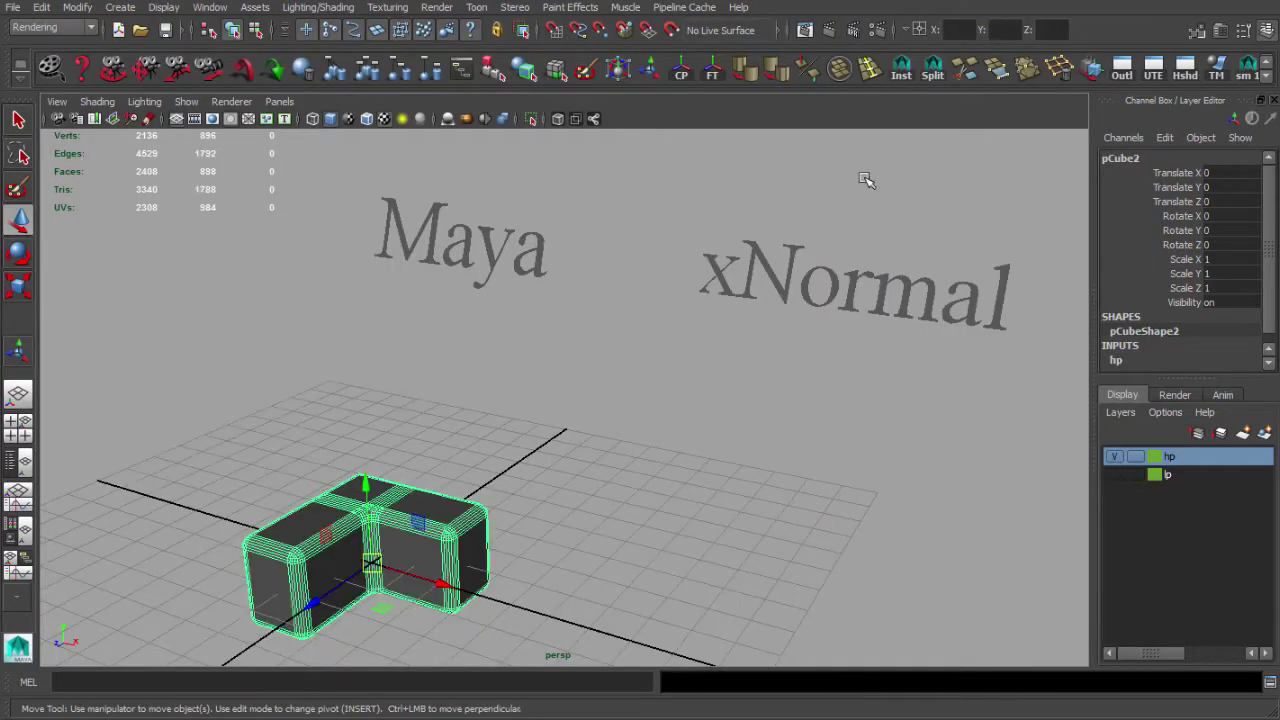
Export the selected high-poly block to the Desktop as an OBJ file named hp, and hide the hp layer
{"action": "left_click", "coordinate": [8, 10]}
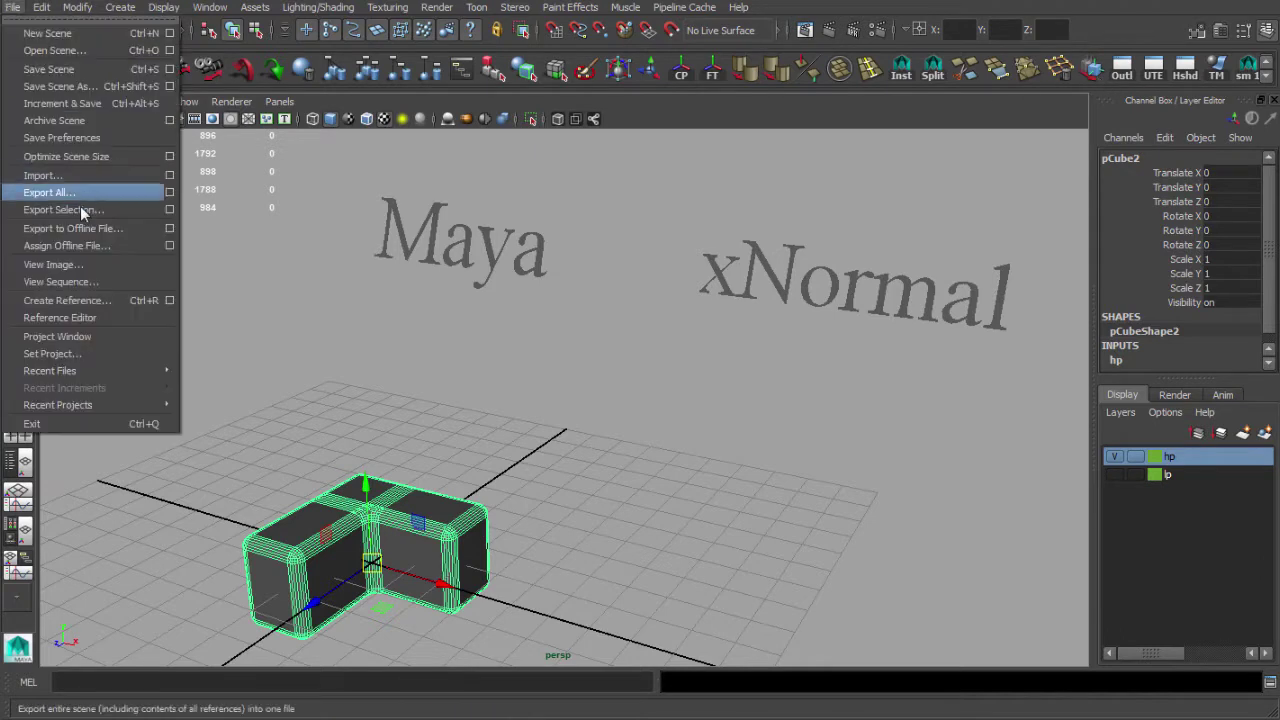
{"action": "left_click", "coordinate": [123, 209]}
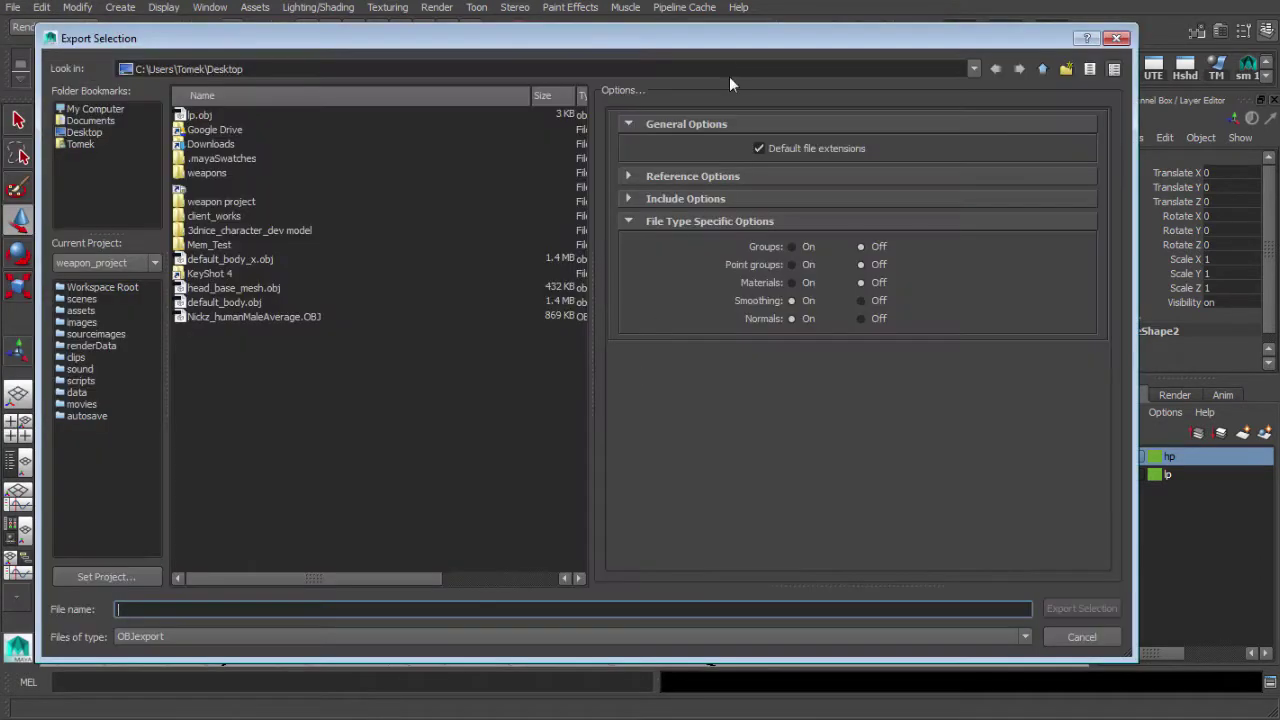
{"action": "mouse_move", "coordinate": [704, 43]}
{"action": "left_mouse_down"}
{"action": "mouse_move", "coordinate": [727, 43]}
{"action": "mouse_move", "coordinate": [725, 32]}
{"action": "left_mouse_up"}
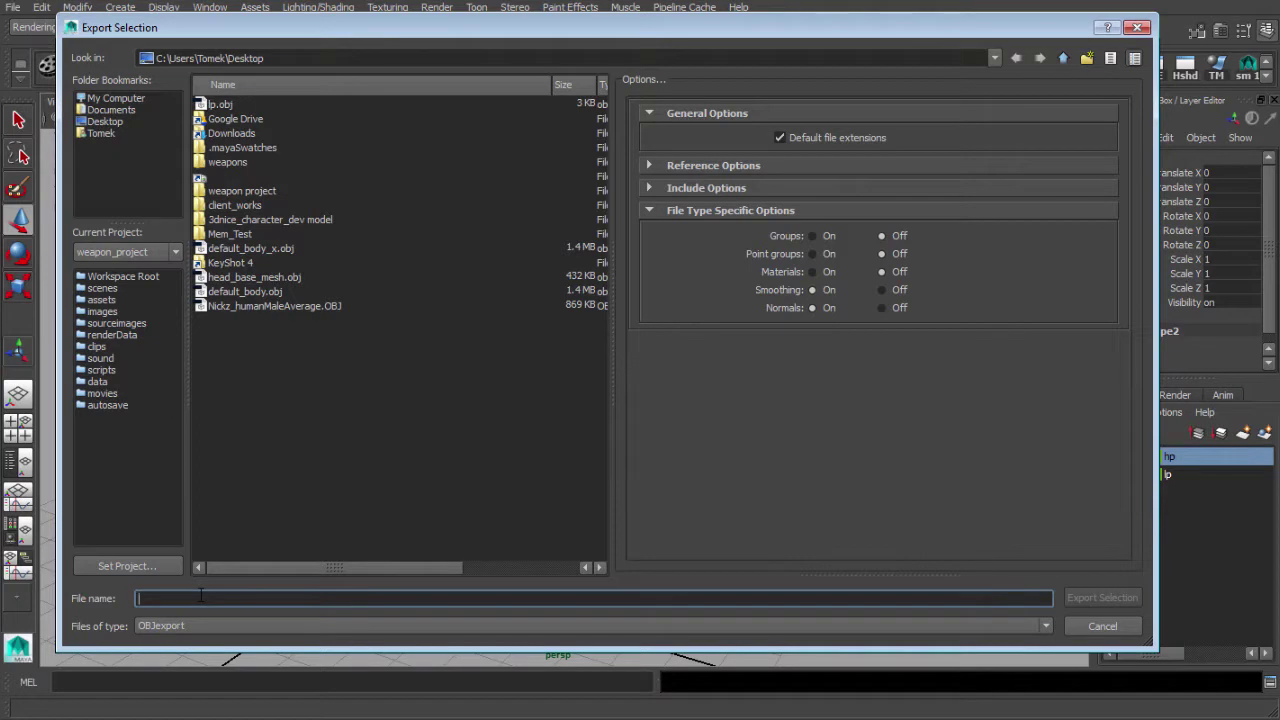
{"action": "type", "text": "hp"}
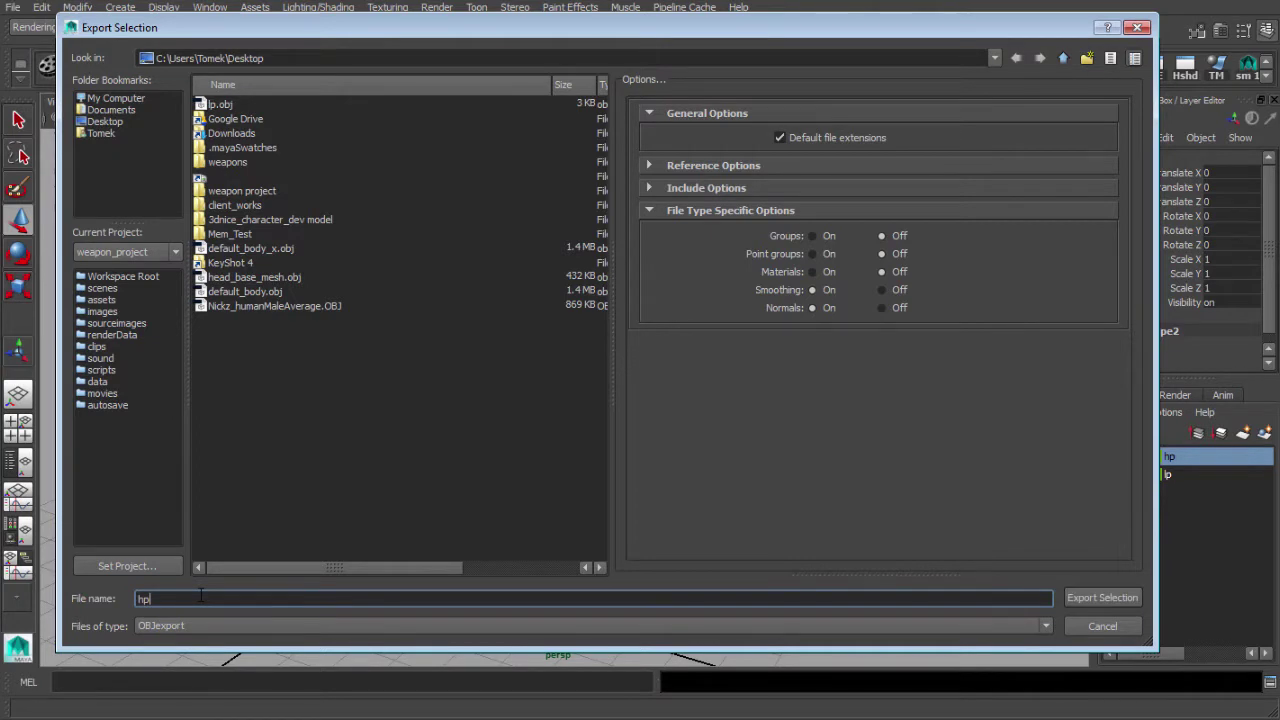
{"action": "key", "text": "Return"}
{"action": "left_click", "coordinate": [555, 474]}
{"action": "scroll", "coordinate": [541, 491], "scroll_direction": "down", "scroll_amount": 2}
{"action": "left_click", "coordinate": [1117, 457]}
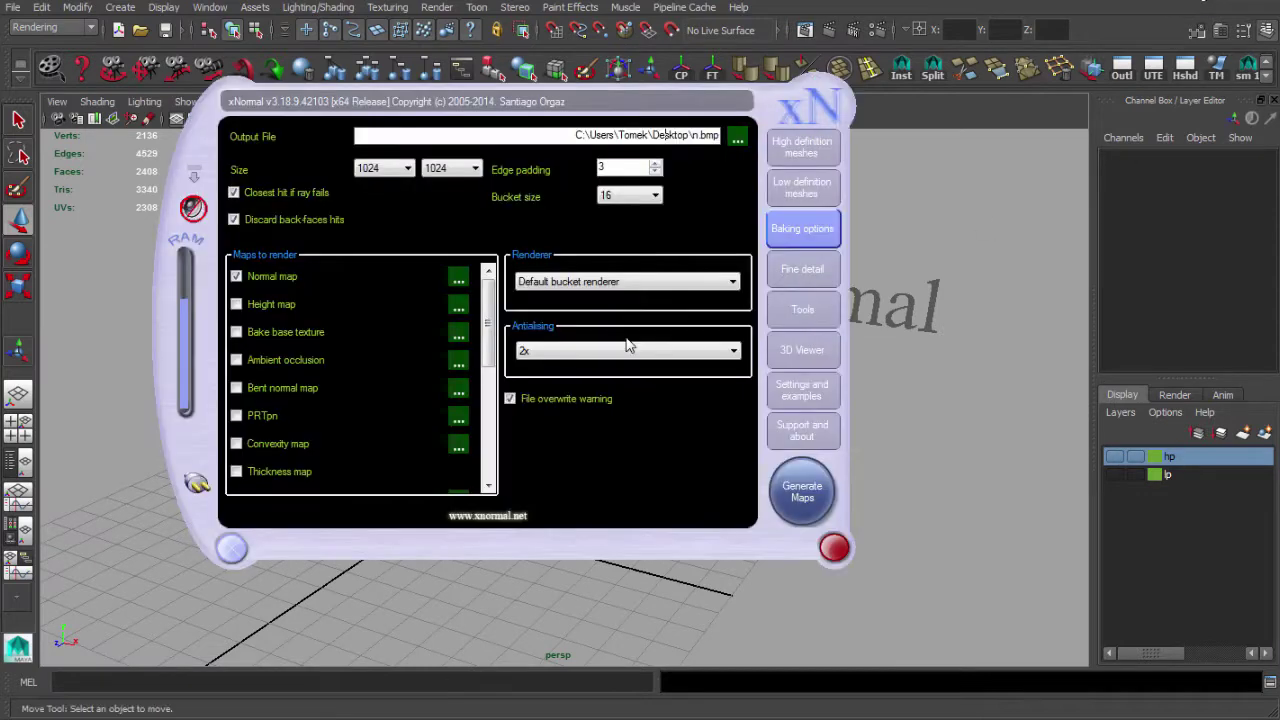
Switch to xNormal and add lp.obj from the Desktop as the low definition mesh
{"action": "left_click_drag", "start_coordinate": [527, 101], "coordinate": [586, 134]}
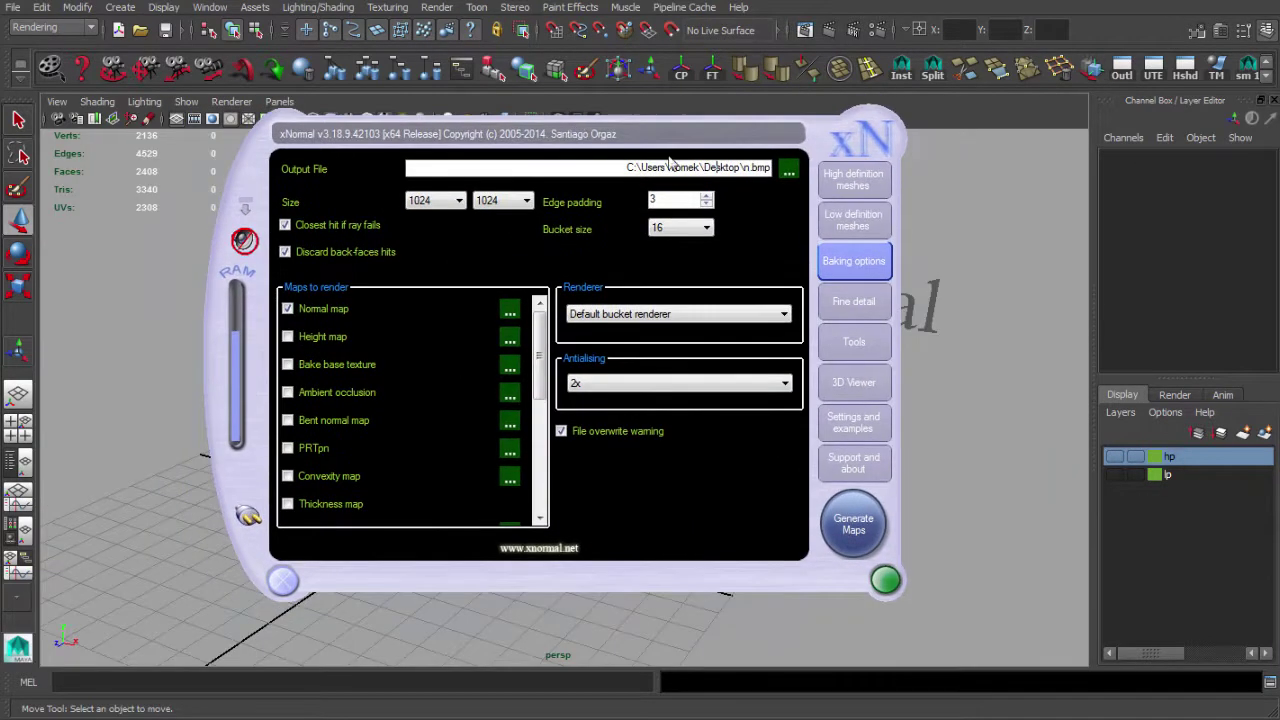
{"action": "left_click", "coordinate": [853, 221]}
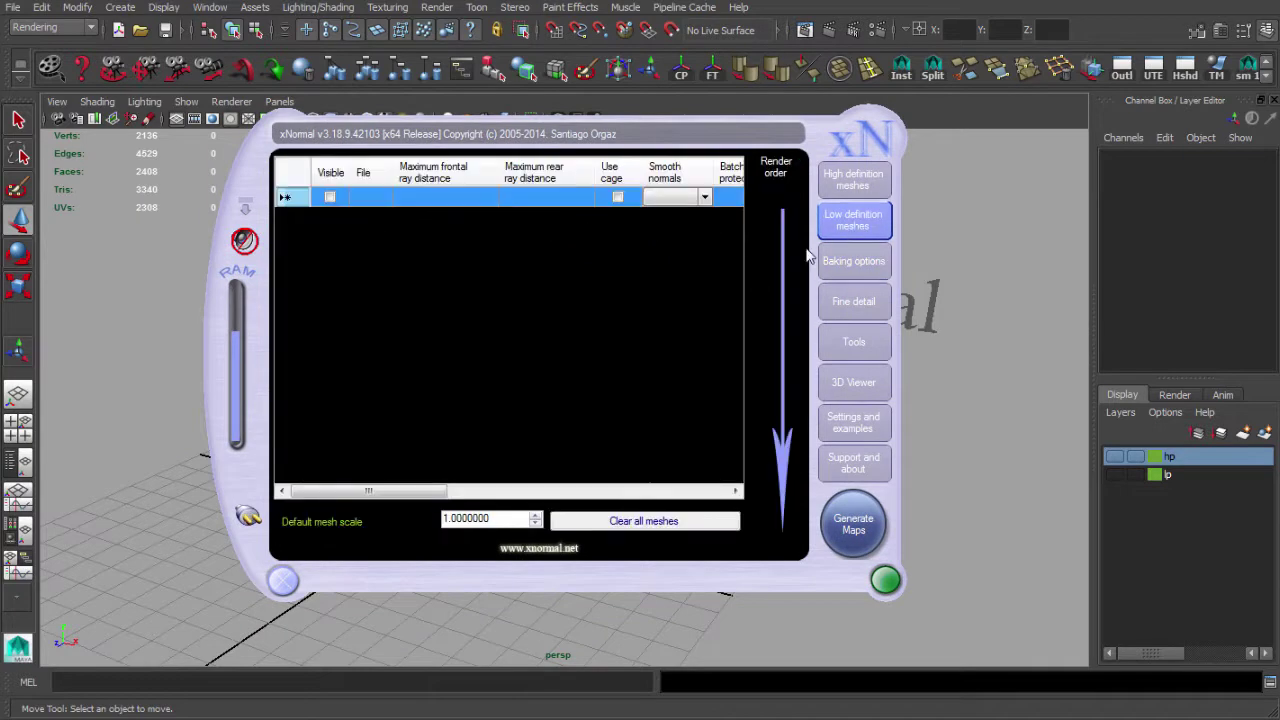
{"action": "right_click", "coordinate": [477, 197]}
{"action": "left_click", "coordinate": [505, 204]}
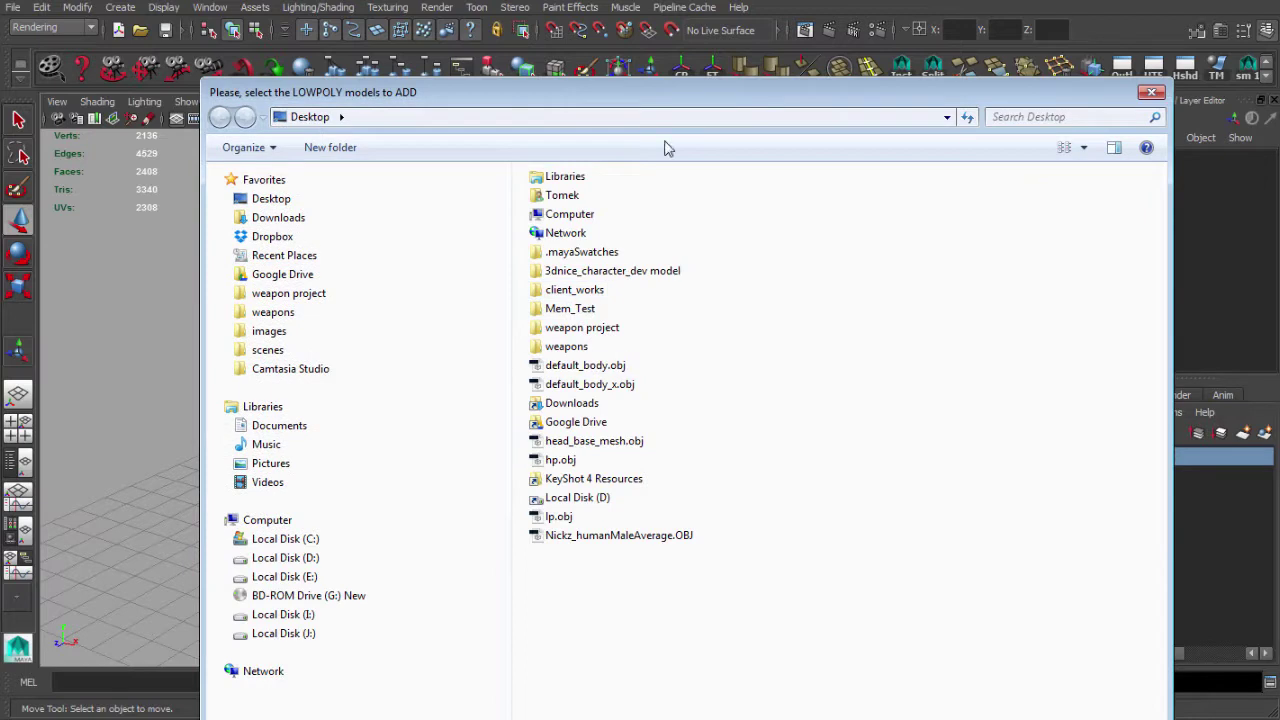
{"action": "left_click_drag", "start_coordinate": [631, 89], "coordinate": [559, 32]}
{"action": "left_click", "coordinate": [487, 460]}
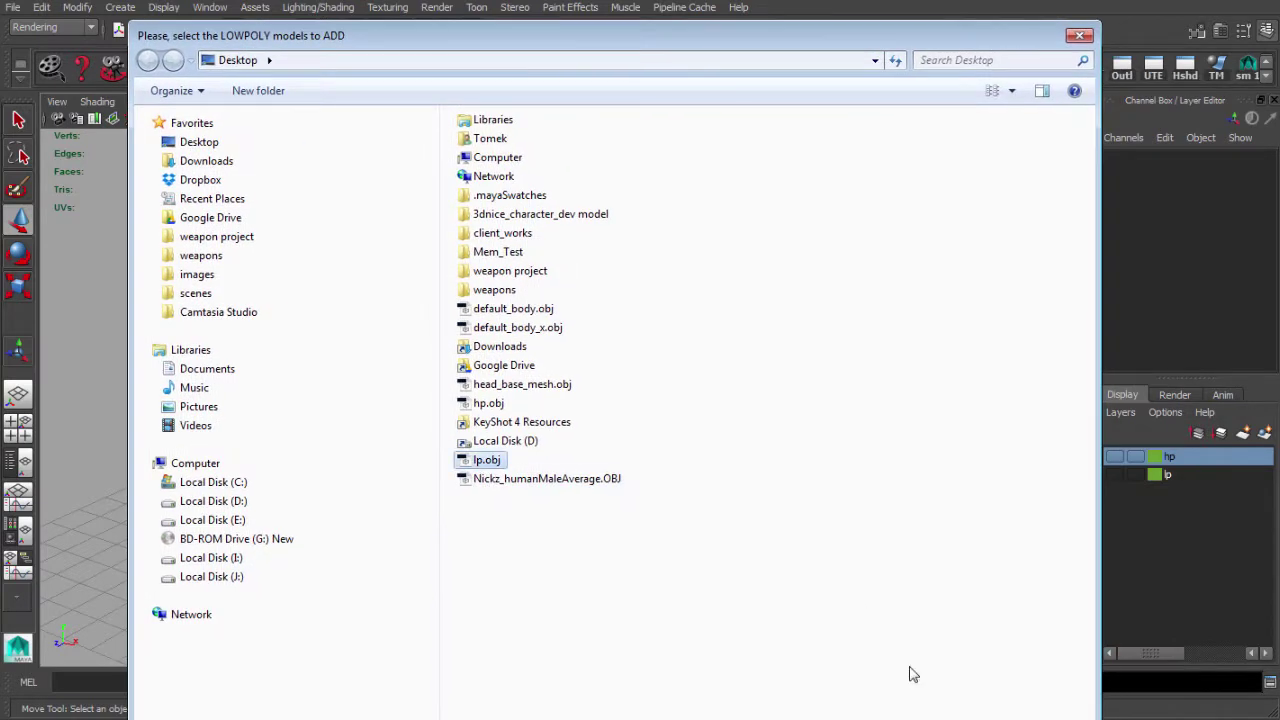
{"action": "left_click_drag", "start_coordinate": [871, 23], "coordinate": [853, 88]}
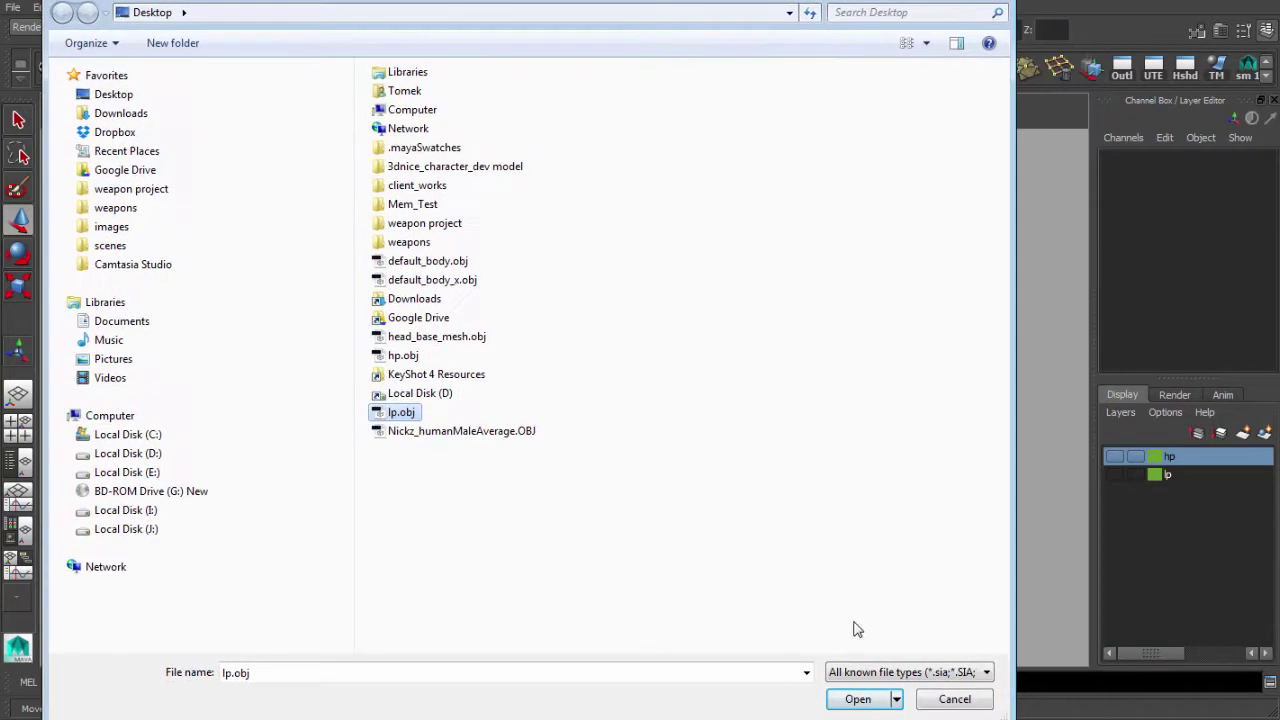
{"action": "left_click", "coordinate": [858, 699]}
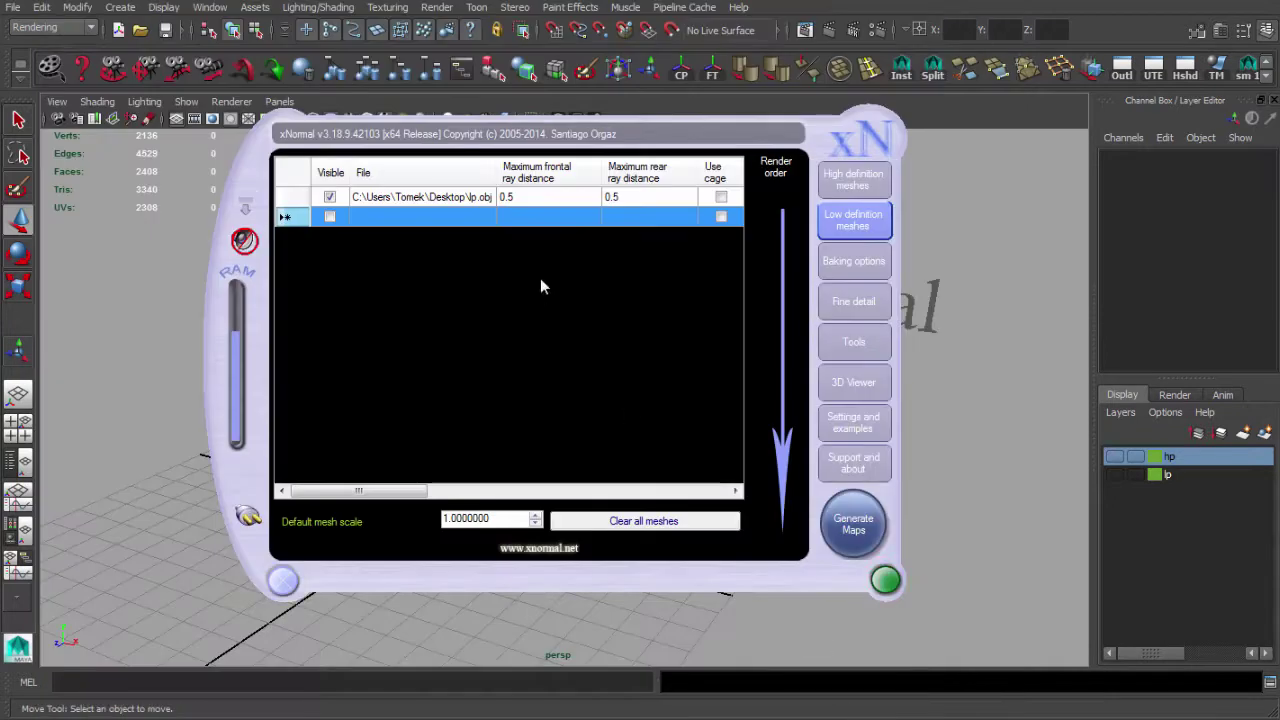
Add hp.obj from the Desktop as the high definition mesh
{"action": "left_click", "coordinate": [828, 190]}
{"action": "right_click", "coordinate": [443, 198]}
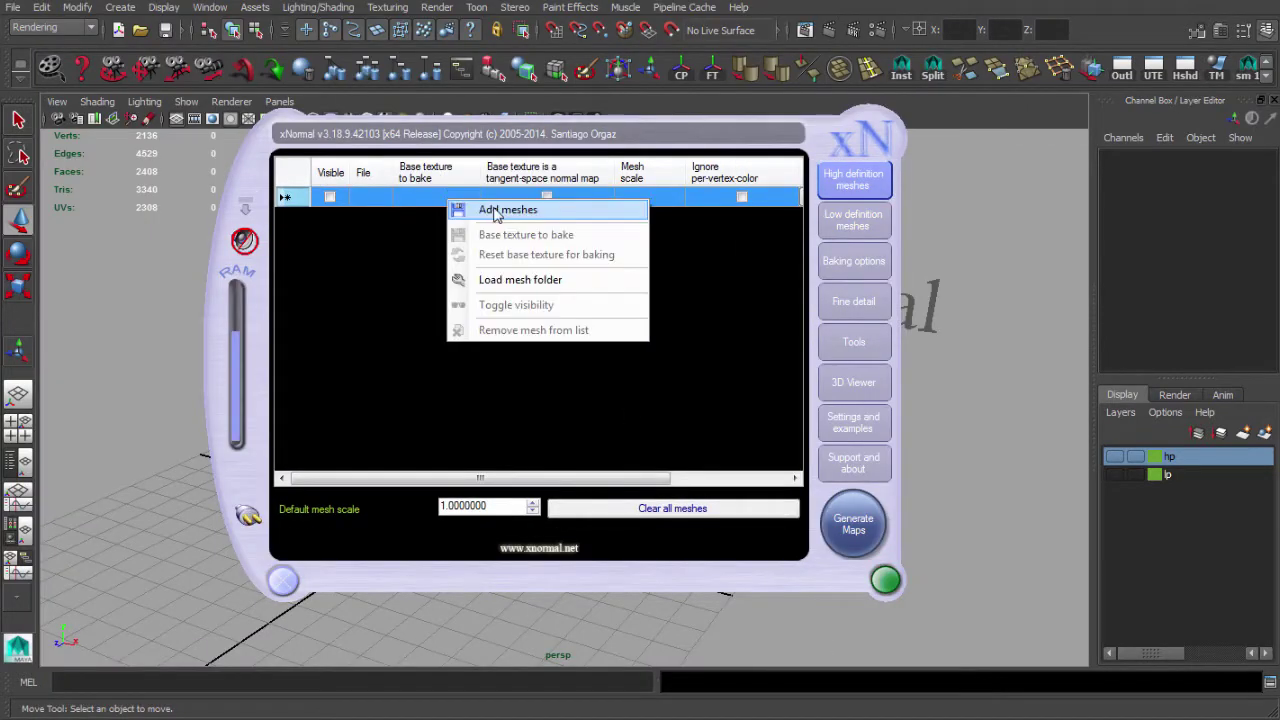
{"action": "left_click", "coordinate": [492, 210]}
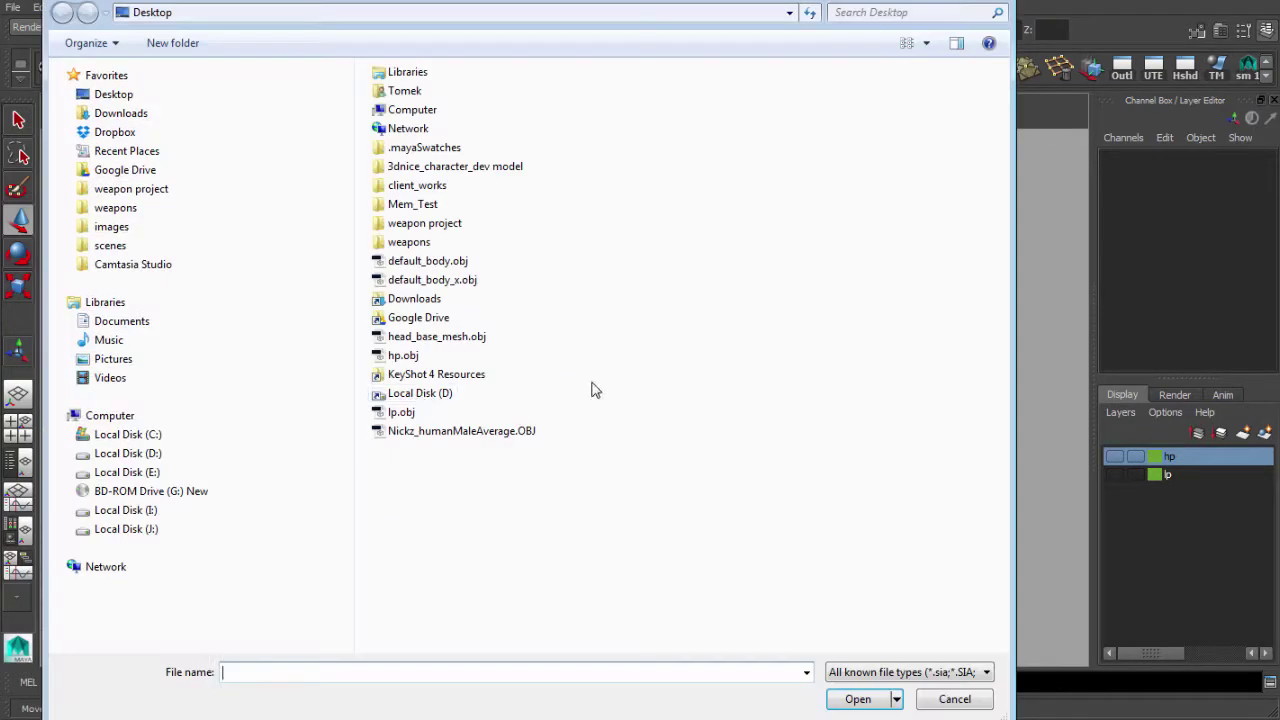
{"action": "double_click", "coordinate": [405, 357]}
{"action": "left_click_drag", "start_coordinate": [500, 134], "coordinate": [488, 133]}
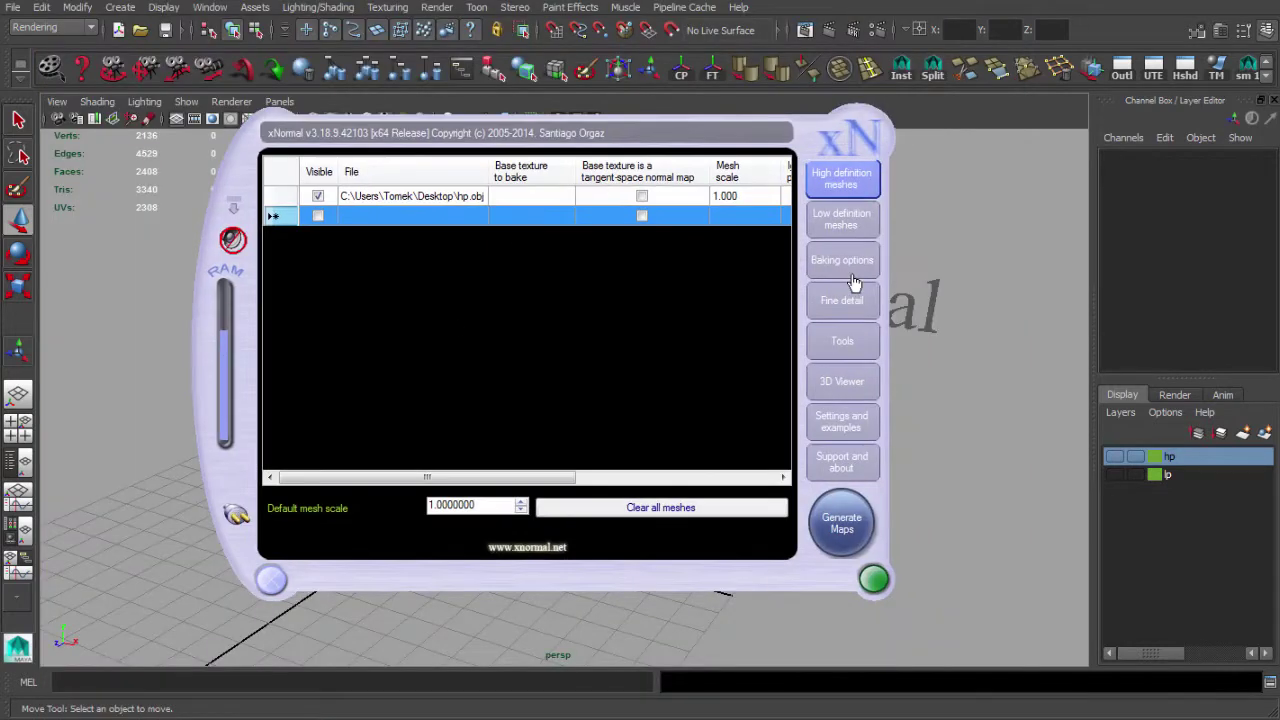
Turn off Closest hit if ray fails and Discard back-faces hits in the baking options
{"action": "left_click", "coordinate": [842, 260]}
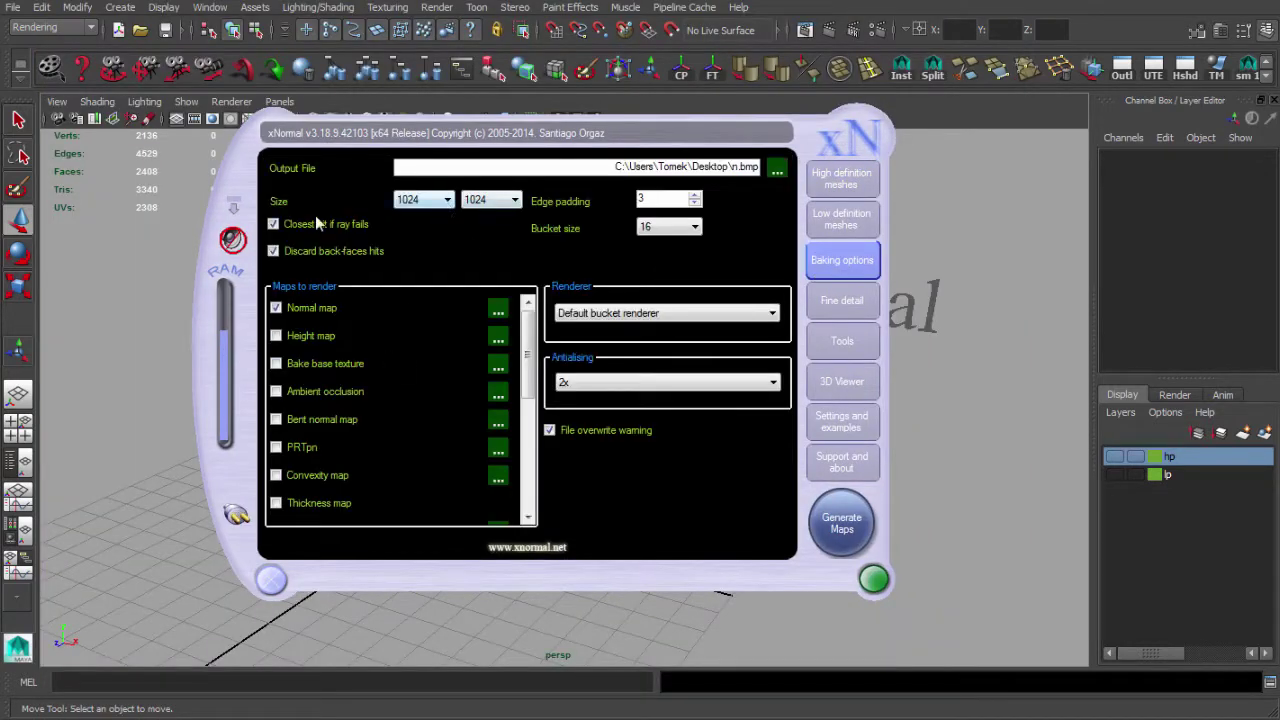
{"action": "left_click", "coordinate": [273, 224]}
{"action": "left_click", "coordinate": [273, 251]}
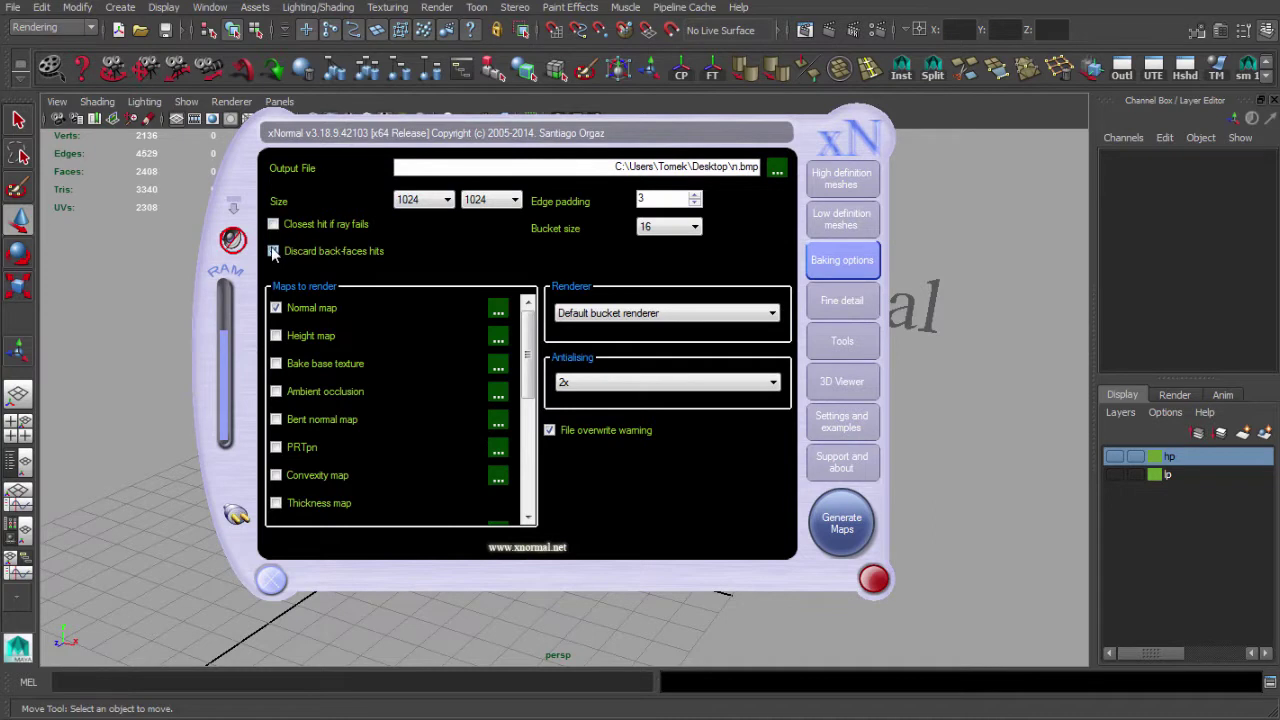
Turn on Closest hit if ray fails and Discard back-faces hits, and choose 2x antialiasing
{"action": "left_click", "coordinate": [273, 224]}
{"action": "left_click", "coordinate": [273, 251]}
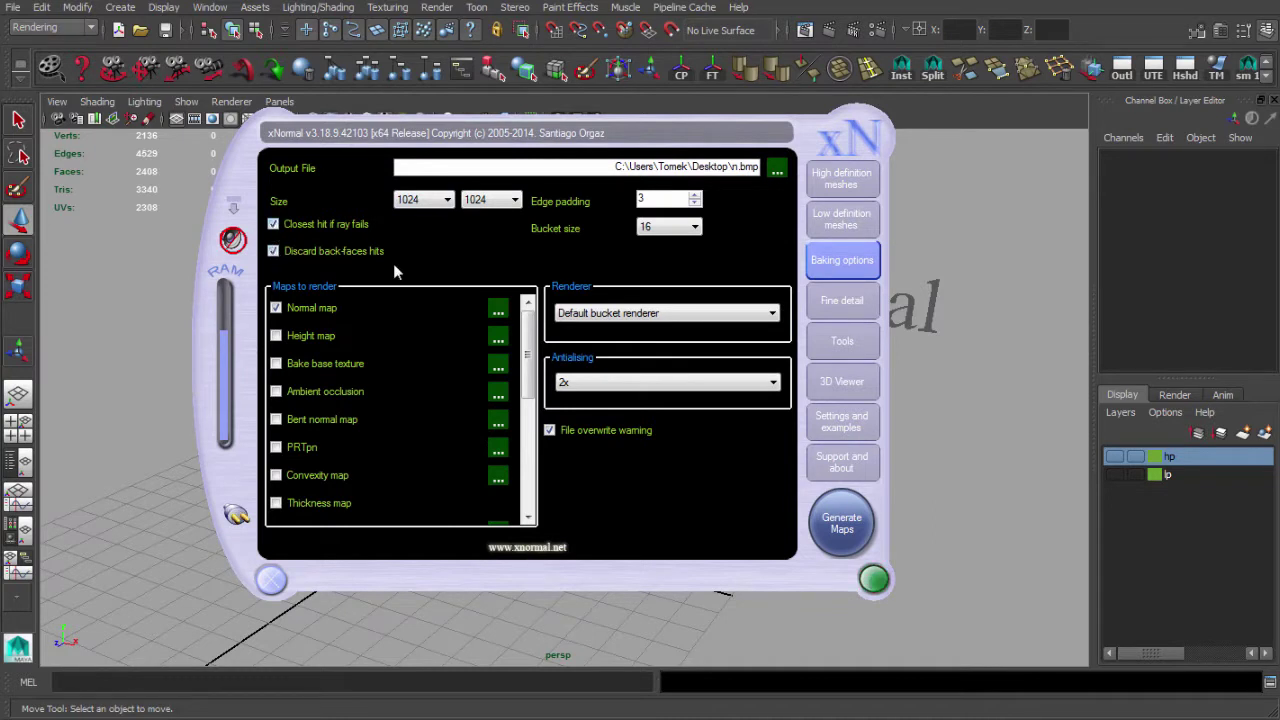
{"action": "left_click", "coordinate": [420, 203]}
{"action": "left_click", "coordinate": [425, 206]}
{"action": "left_click", "coordinate": [588, 386]}
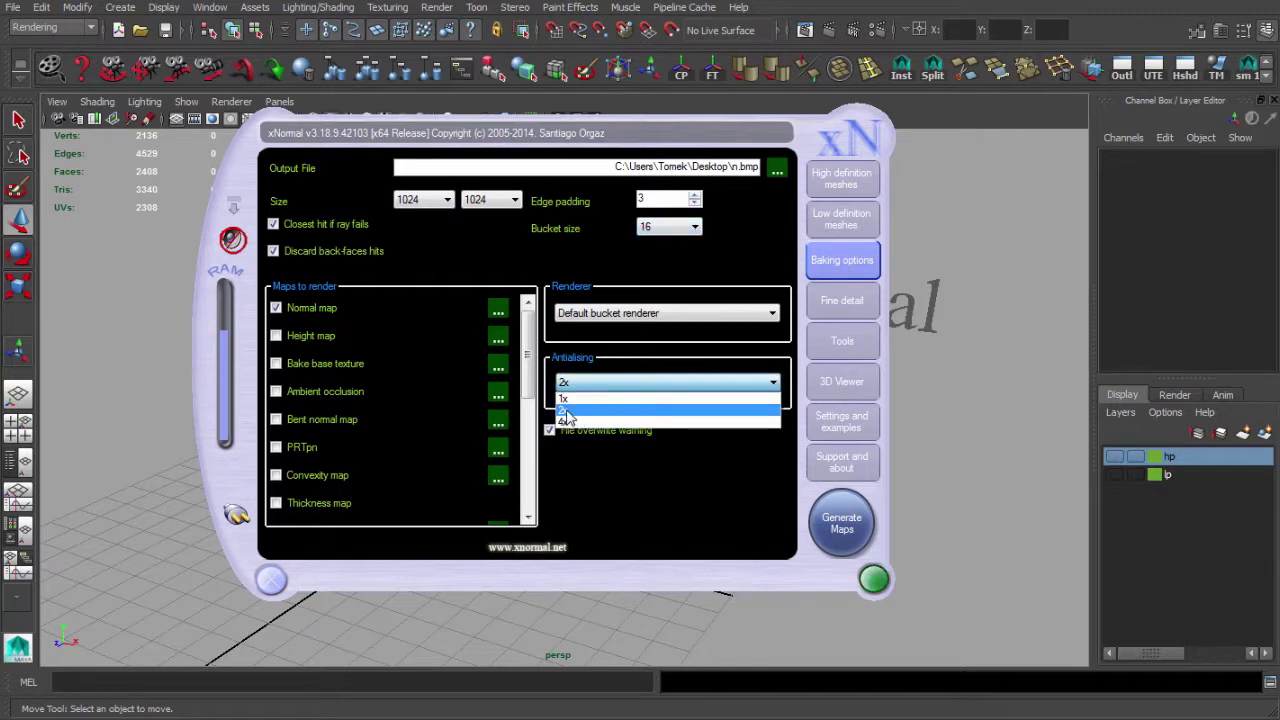
{"action": "left_click", "coordinate": [582, 412]}
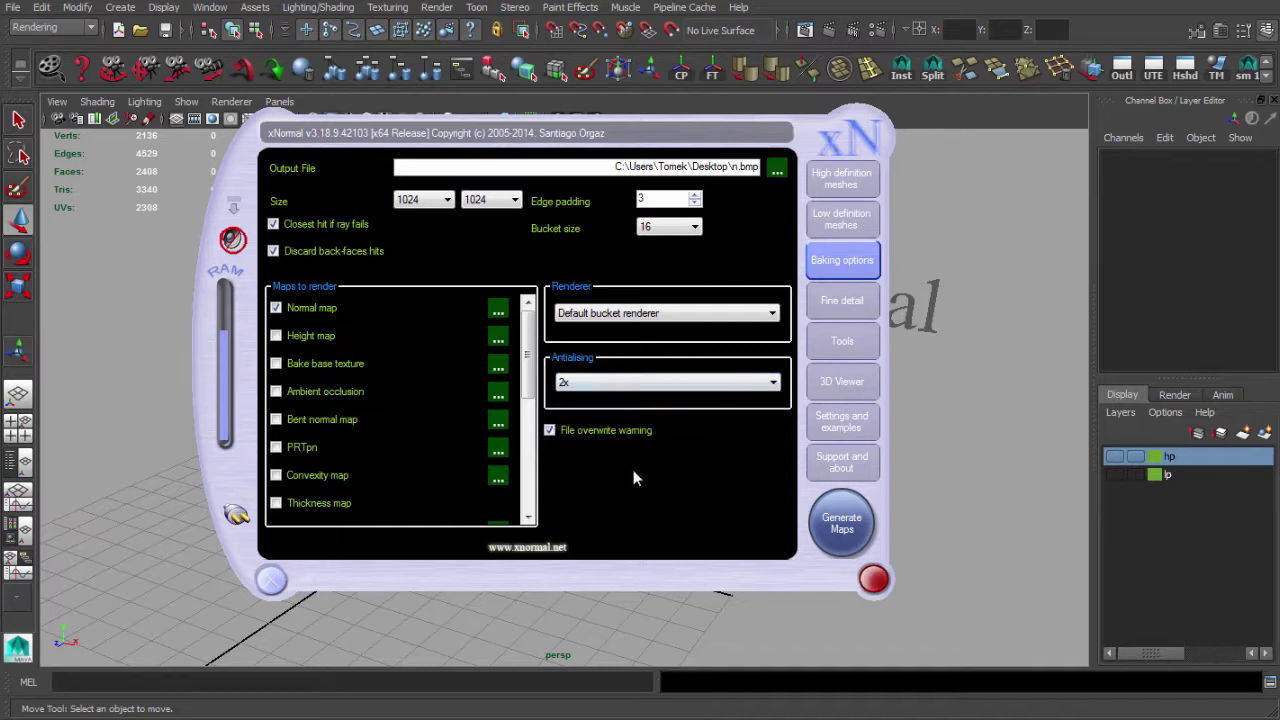
Name the output file normal_x1.bmp on the Desktop
{"action": "left_click", "coordinate": [736, 168]}
{"action": "type", "text": "ormal_x1"}
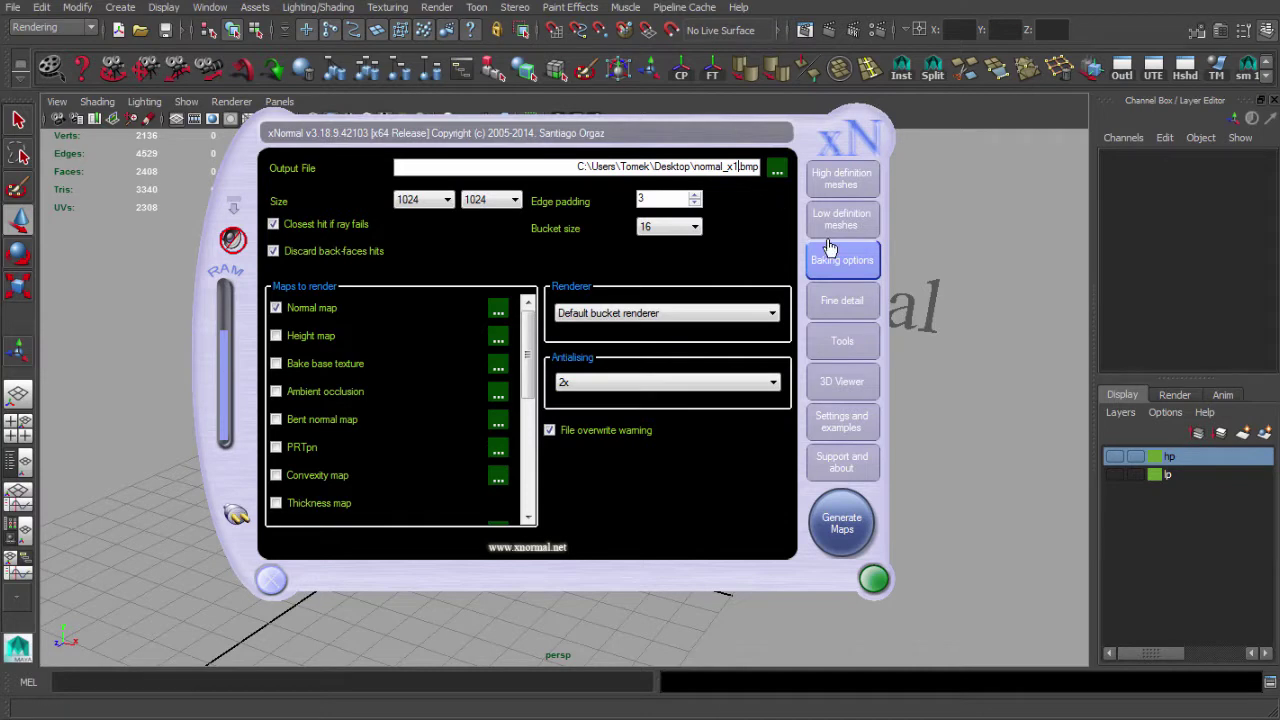
{"action": "left_click_drag", "start_coordinate": [676, 141], "coordinate": [694, 141]}
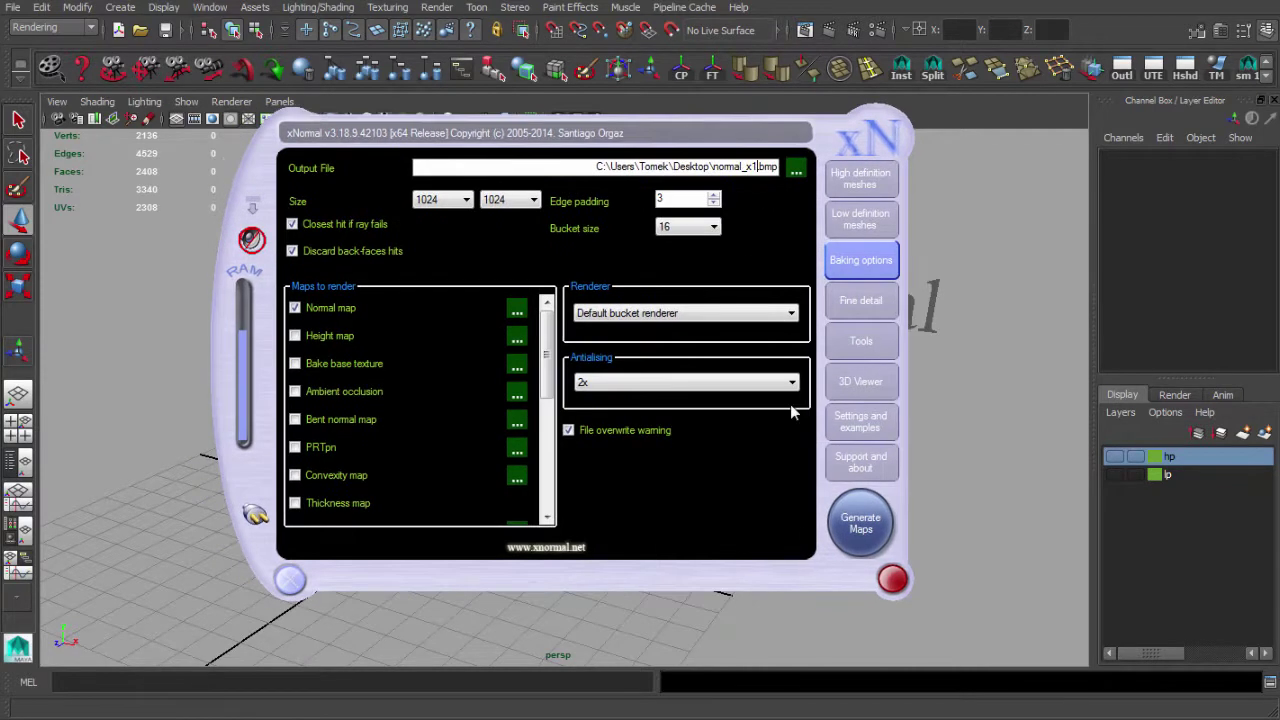
Try to generate the normal map, and close the render preview
{"action": "left_click", "coordinate": [862, 524]}
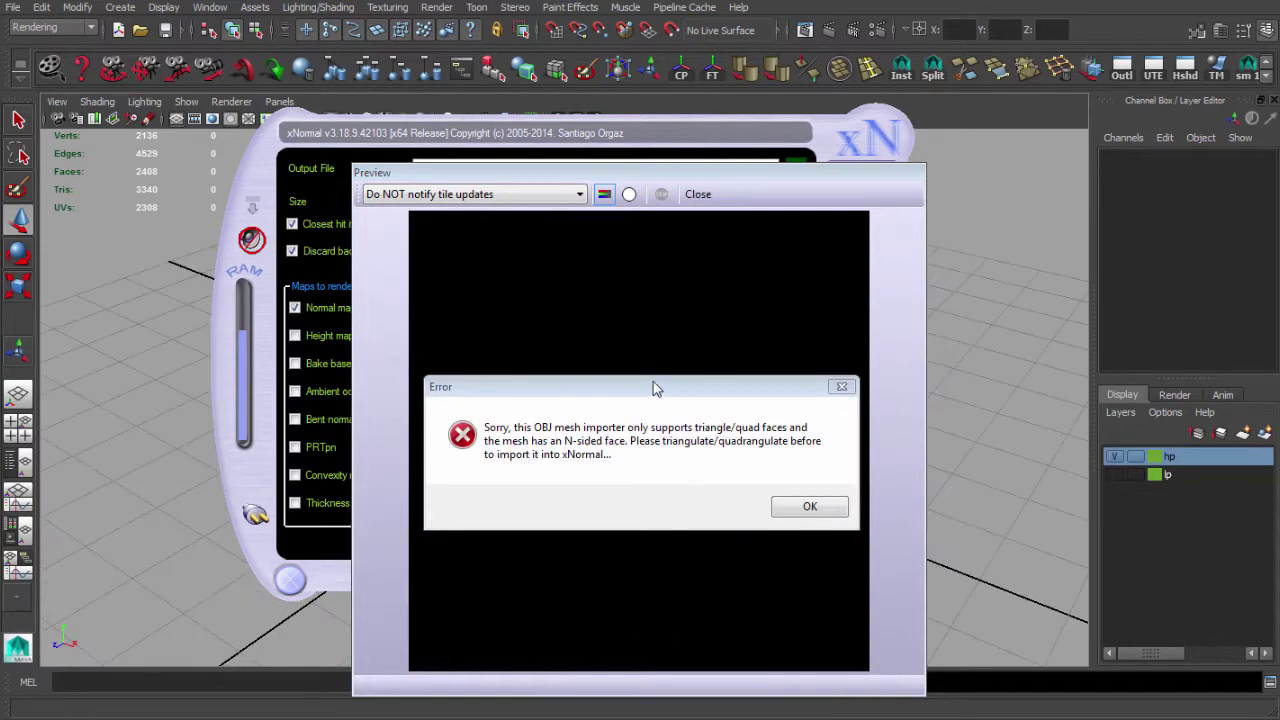
{"action": "left_click_drag", "start_coordinate": [653, 383], "coordinate": [589, 380]}
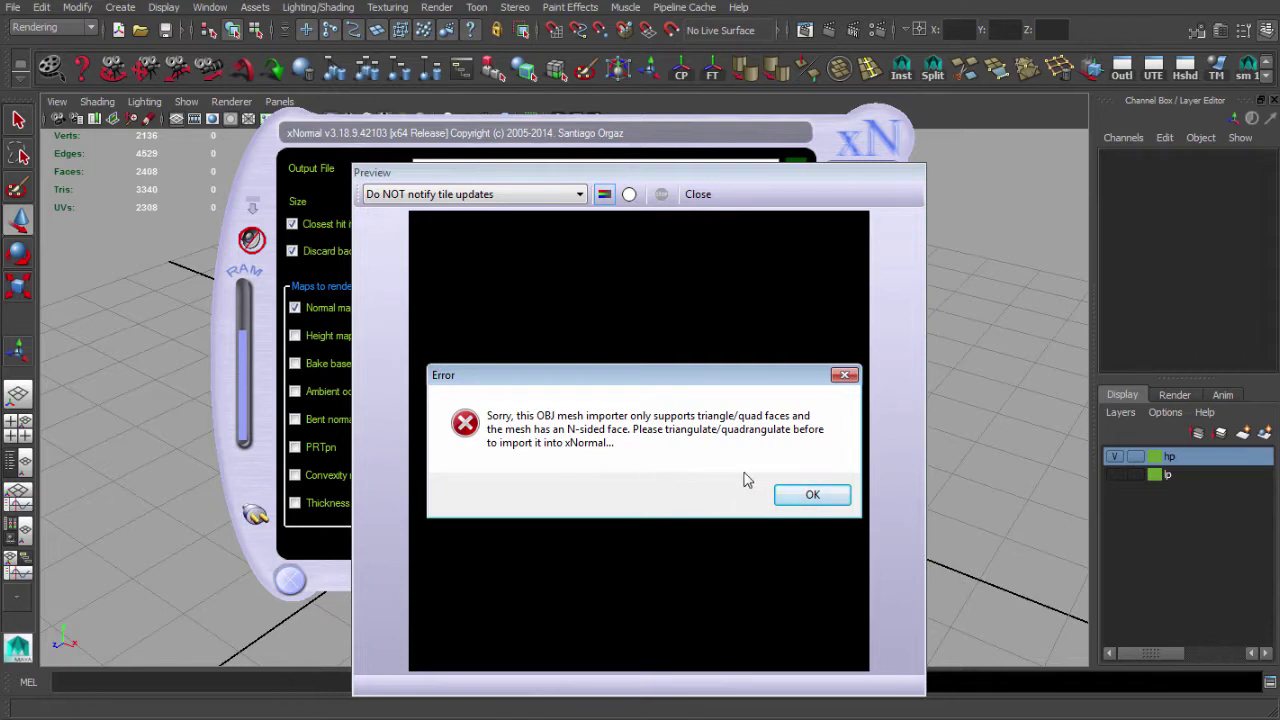
{"action": "left_click", "coordinate": [800, 496]}
{"action": "left_click", "coordinate": [698, 194]}
Switch to Maya and examine the high-poly block's inner corner for faces with more than four sides
{"action": "left_click", "coordinate": [983, 255]}
{"action": "scroll", "coordinate": [706, 360], "scroll_direction": "up", "scroll_amount": 5}
{"action": "left_click_drag", "start_coordinate": [707, 360], "coordinate": [702, 358], "text": "alt"}
{"action": "scroll", "coordinate": [660, 335], "scroll_direction": "down", "scroll_amount": 2}
{"action": "left_click", "coordinate": [605, 291]}
{"action": "left_click_drag", "start_coordinate": [667, 319], "coordinate": [737, 353], "text": "alt"}
{"action": "scroll", "coordinate": [737, 353], "scroll_direction": "up", "scroll_amount": 3}
{"action": "middle_click_drag", "start_coordinate": [737, 353], "coordinate": [694, 451], "text": "alt"}
{"action": "scroll", "coordinate": [694, 451], "scroll_direction": "up", "scroll_amount": 5}
{"action": "left_click_drag", "start_coordinate": [694, 451], "coordinate": [666, 449], "text": "alt"}
{"action": "key", "text": "q"}
{"action": "key", "text": "F11"}
{"action": "left_click", "coordinate": [582, 405]}
{"action": "scroll", "coordinate": [616, 452], "scroll_direction": "down", "scroll_amount": 3}
{"action": "scroll", "coordinate": [600, 329], "scroll_direction": "down", "scroll_amount": 4}
{"action": "left_click_drag", "start_coordinate": [600, 329], "coordinate": [589, 200], "text": "alt"}
{"action": "scroll", "coordinate": [591, 276], "scroll_direction": "up", "scroll_amount": 4}
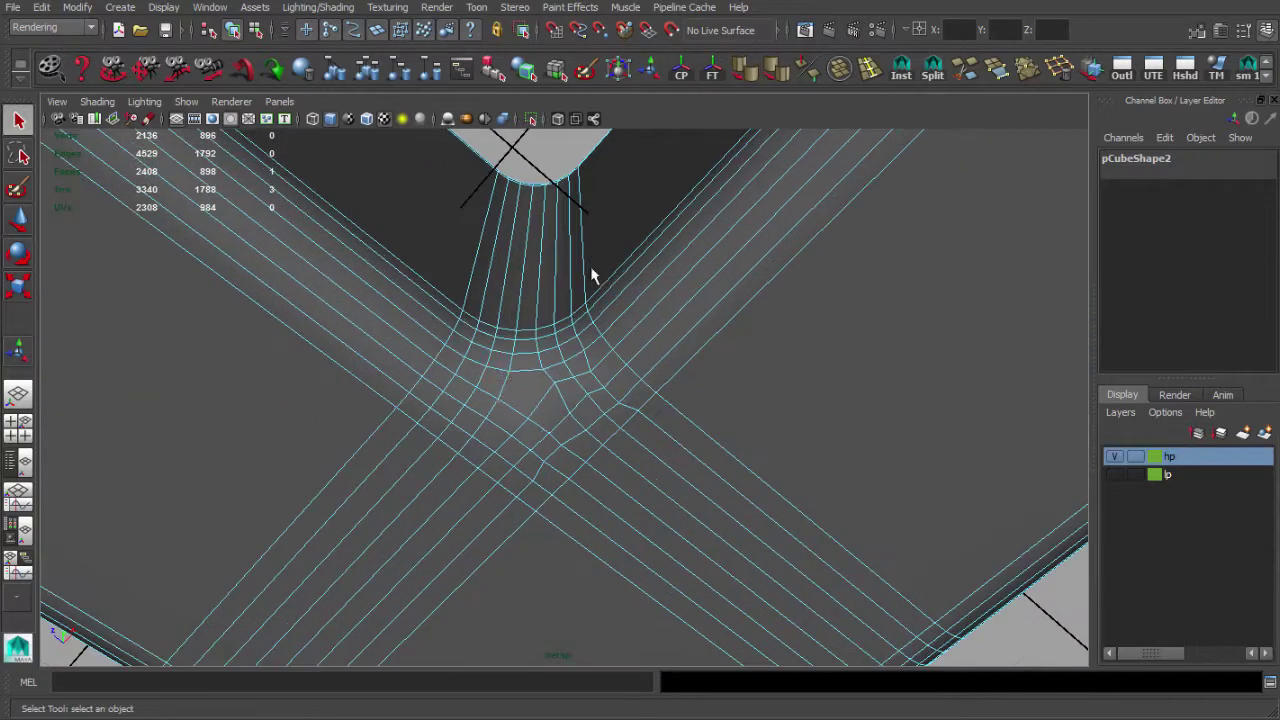
{"action": "scroll", "coordinate": [516, 392], "scroll_direction": "down", "scroll_amount": 5}
{"action": "left_click_drag", "start_coordinate": [560, 350], "coordinate": [590, 450], "text": "alt"}
{"action": "right_click_drag", "start_coordinate": [600, 400], "coordinate": [616, 363]}
{"action": "middle_click_drag", "start_coordinate": [551, 378], "coordinate": [571, 351], "text": "alt"}
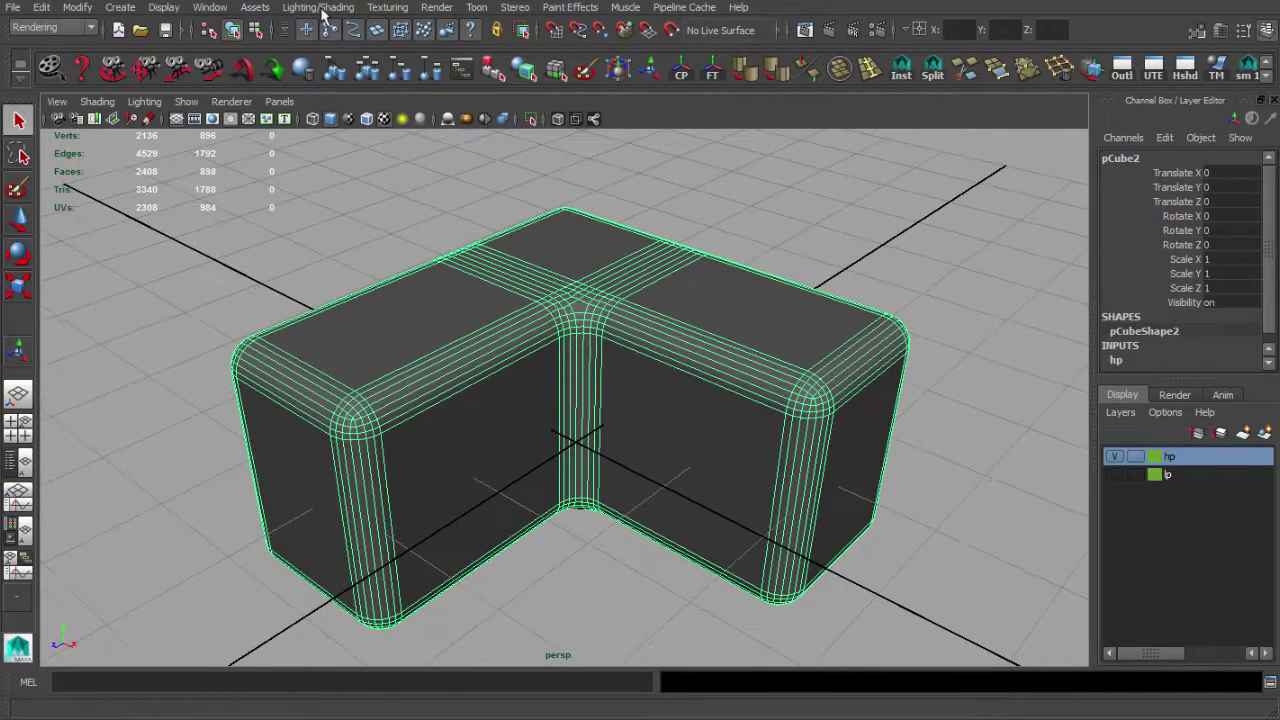
Run Cleanup on the selected high-poly block to tessellate faces with more than 4 sides
{"action": "left_click", "coordinate": [45, 27]}
{"action": "left_click", "coordinate": [44, 56]}
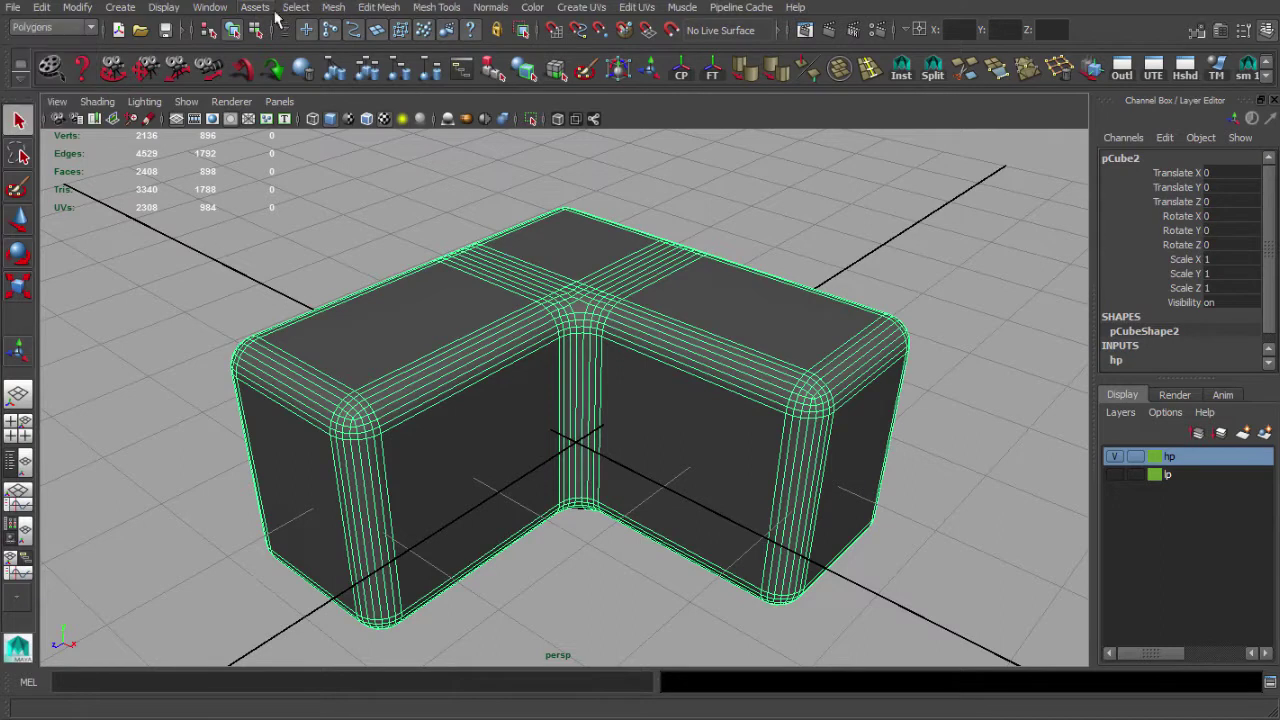
{"action": "left_click", "coordinate": [336, 8]}
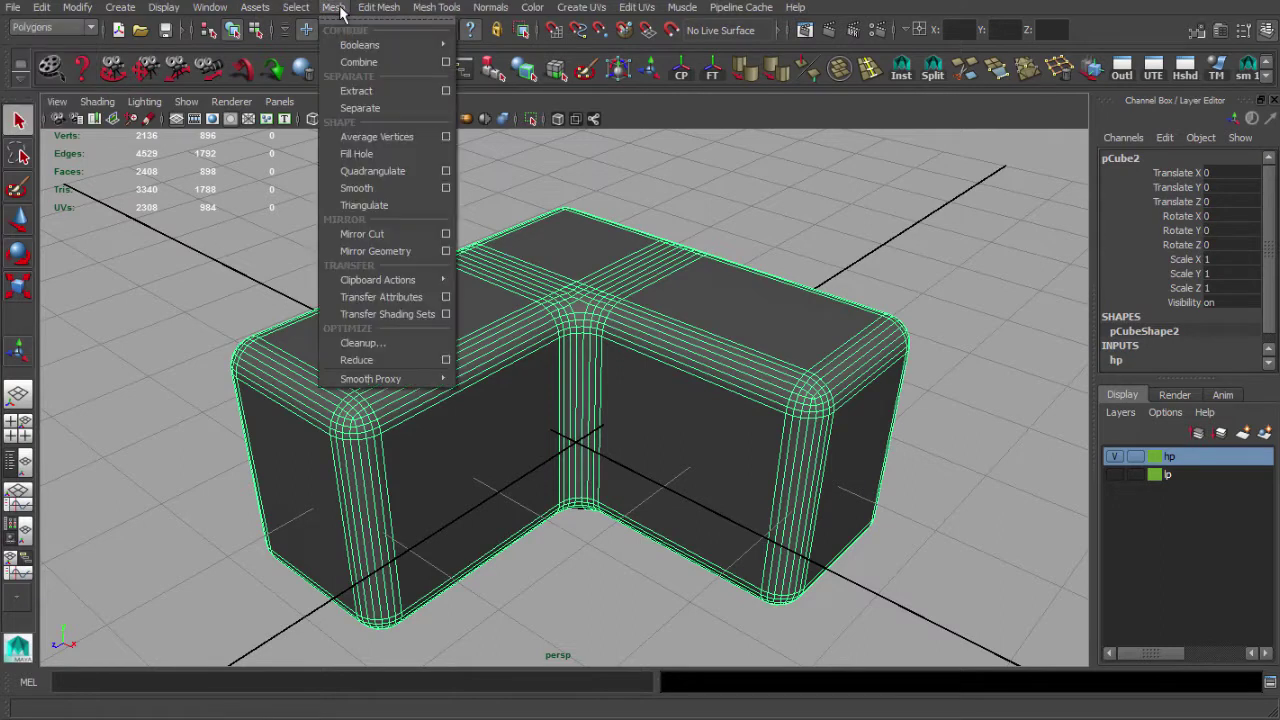
{"action": "left_click", "coordinate": [381, 342]}
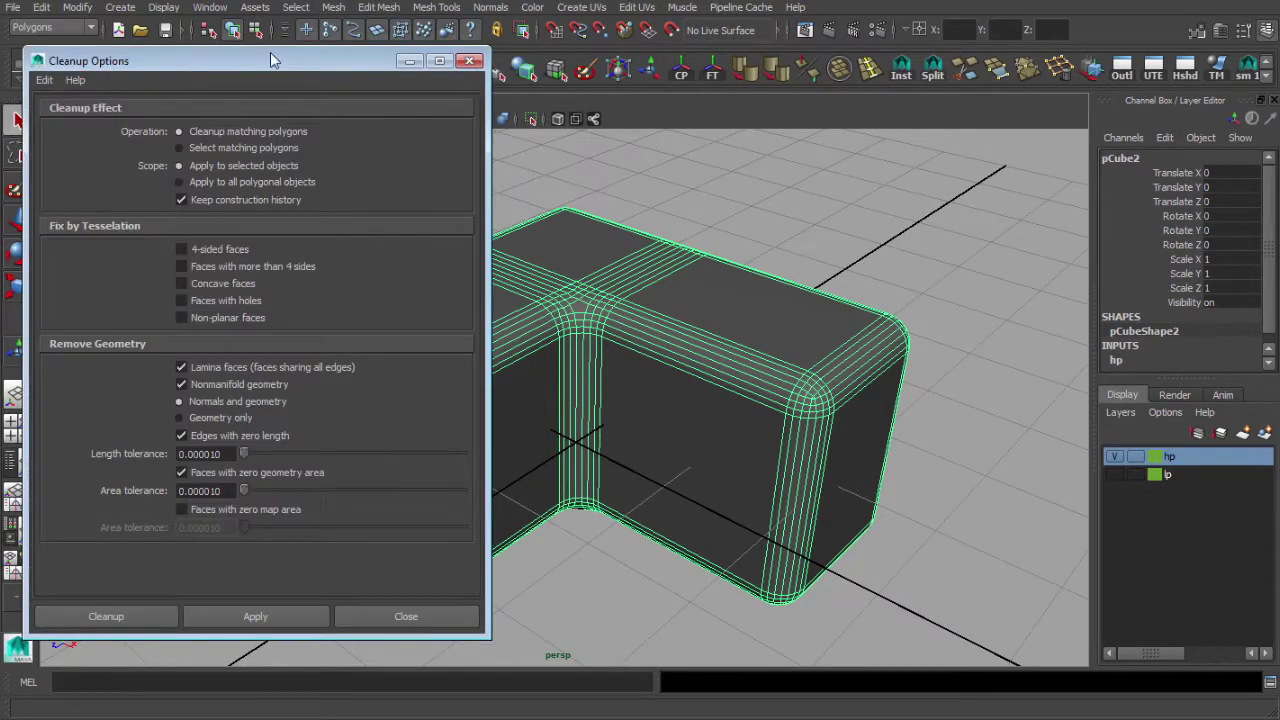
{"action": "left_click_drag", "start_coordinate": [268, 60], "coordinate": [274, 49]}
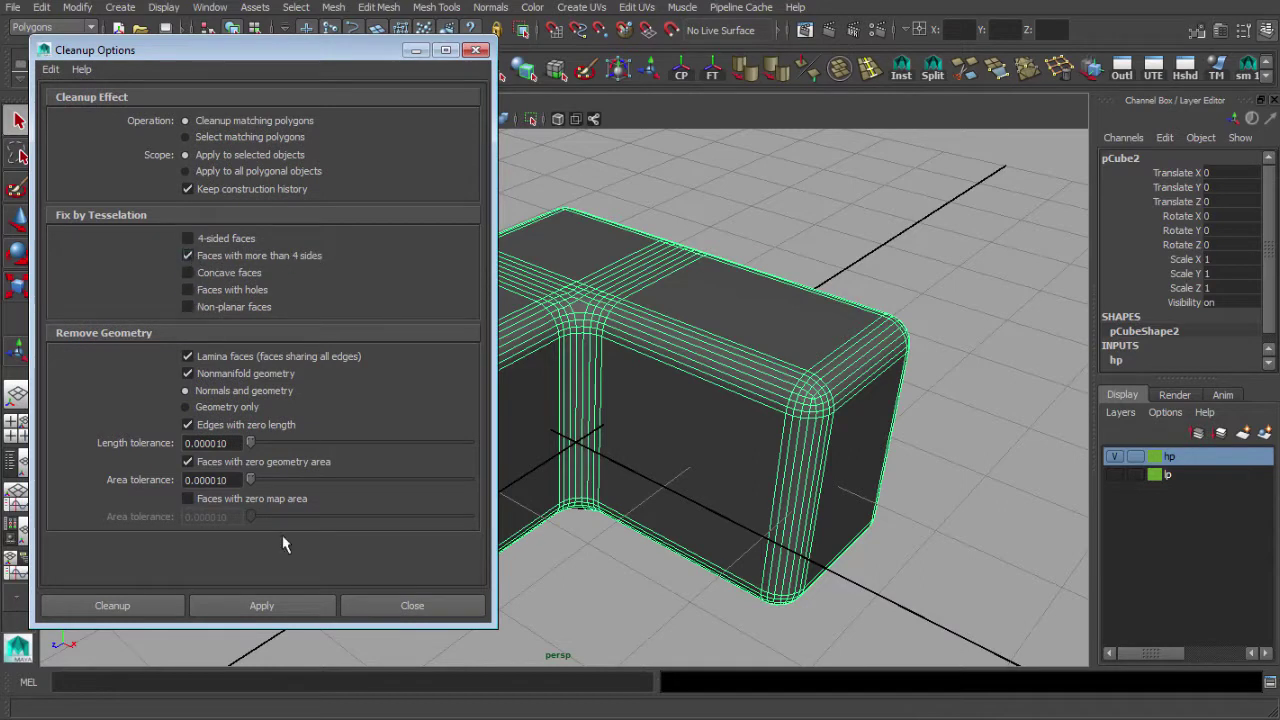
{"action": "left_click", "coordinate": [256, 606]}
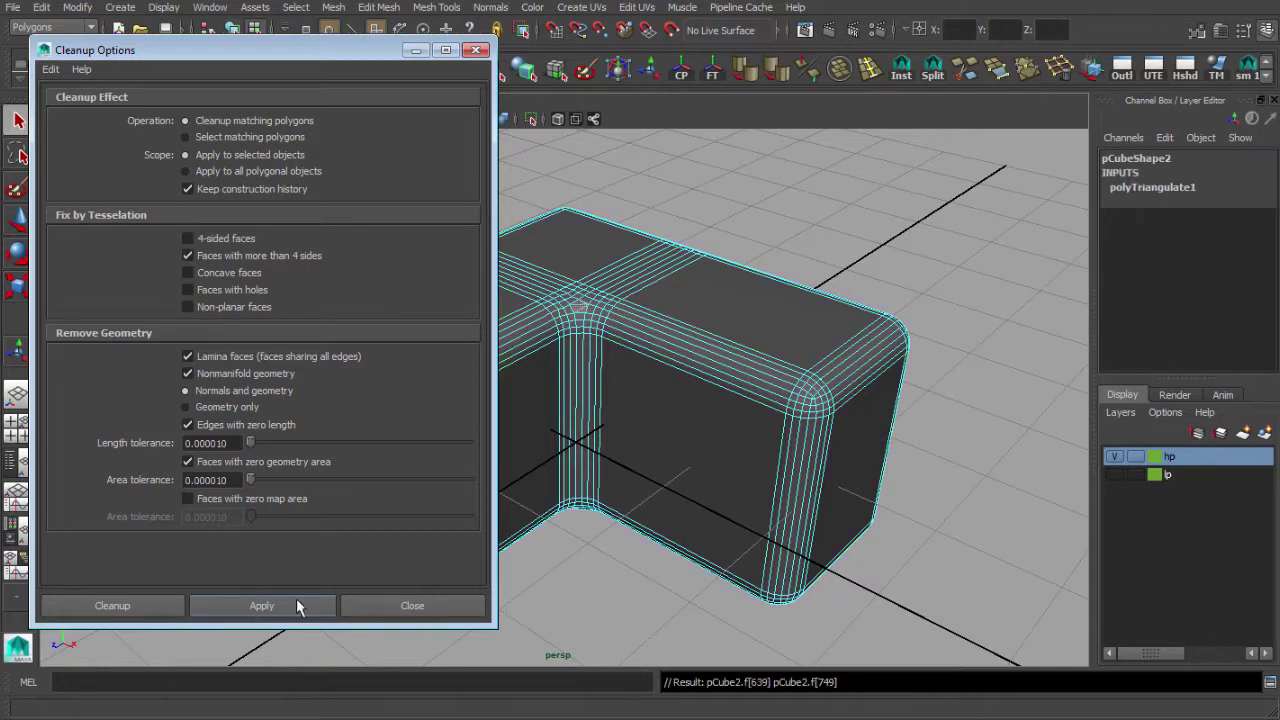
{"action": "left_click", "coordinate": [370, 610]}
Export the cleaned high-poly block to the Desktop as an OBJ file, replacing hp.obj
{"action": "left_click", "coordinate": [645, 358]}
{"action": "left_click_drag", "start_coordinate": [645, 358], "coordinate": [620, 344], "text": "alt"}
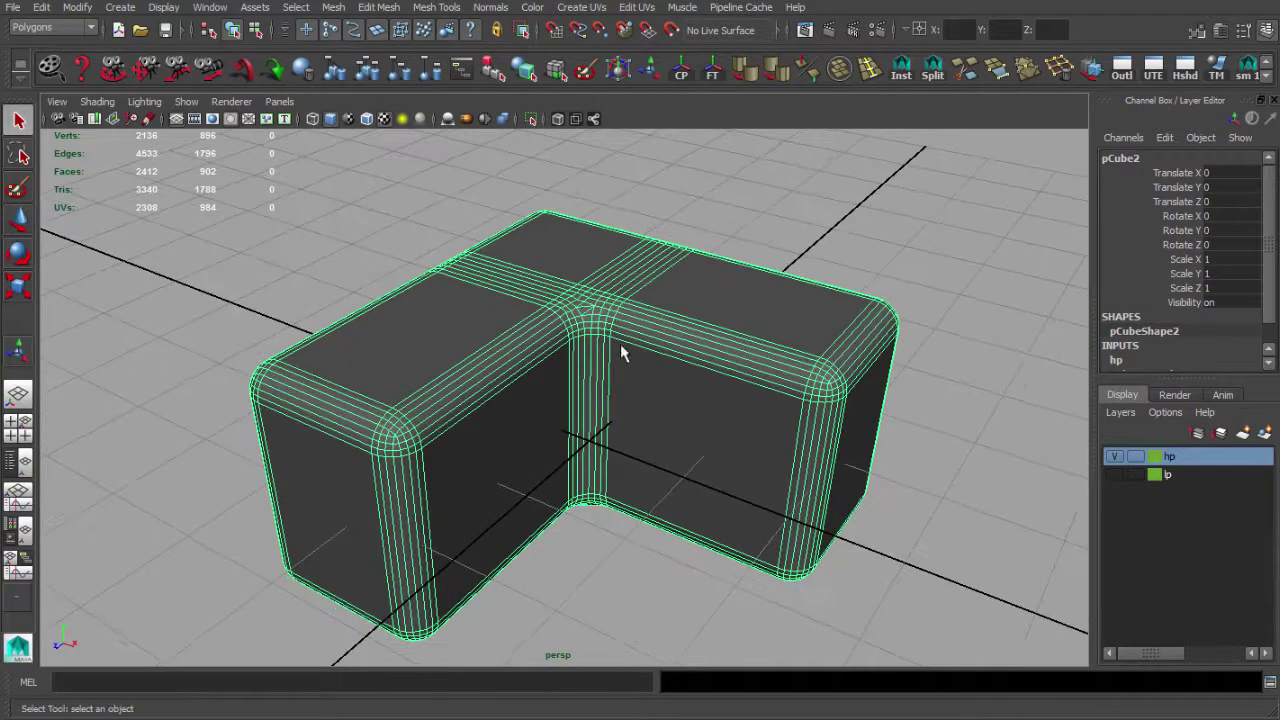
{"action": "left_click", "coordinate": [13, 8]}
{"action": "left_click", "coordinate": [76, 210]}
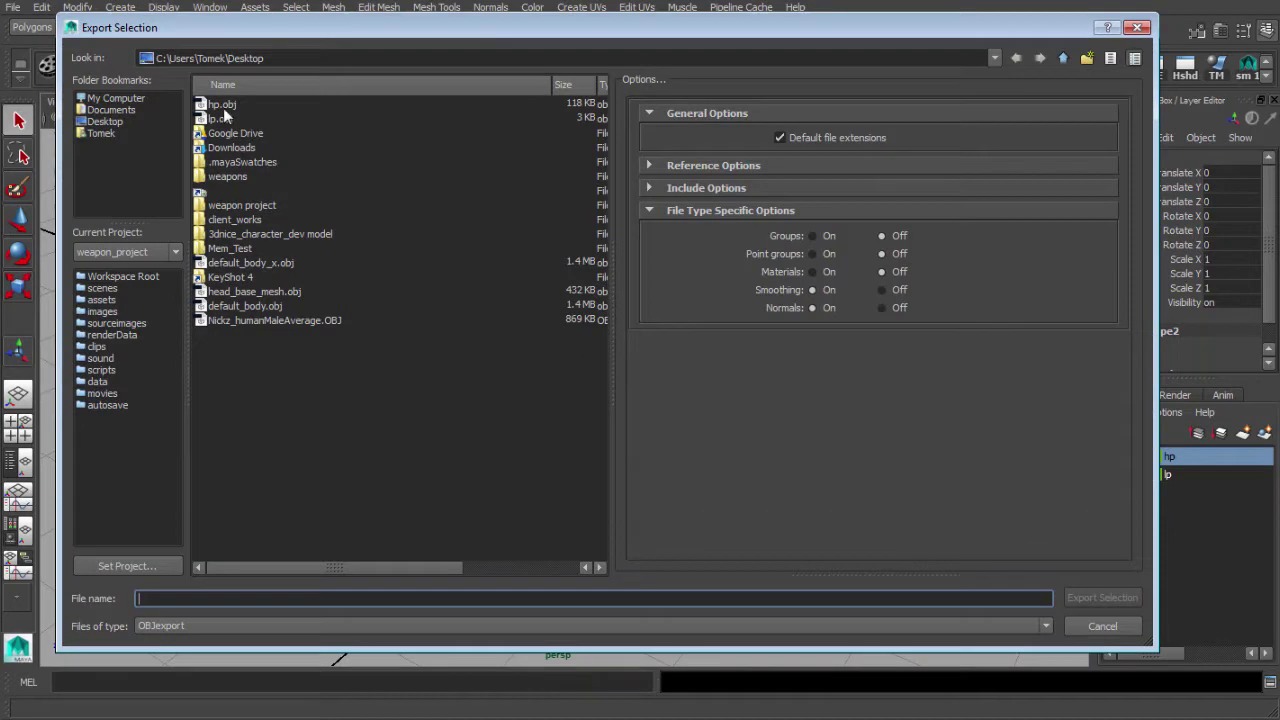
{"action": "left_click", "coordinate": [222, 106]}
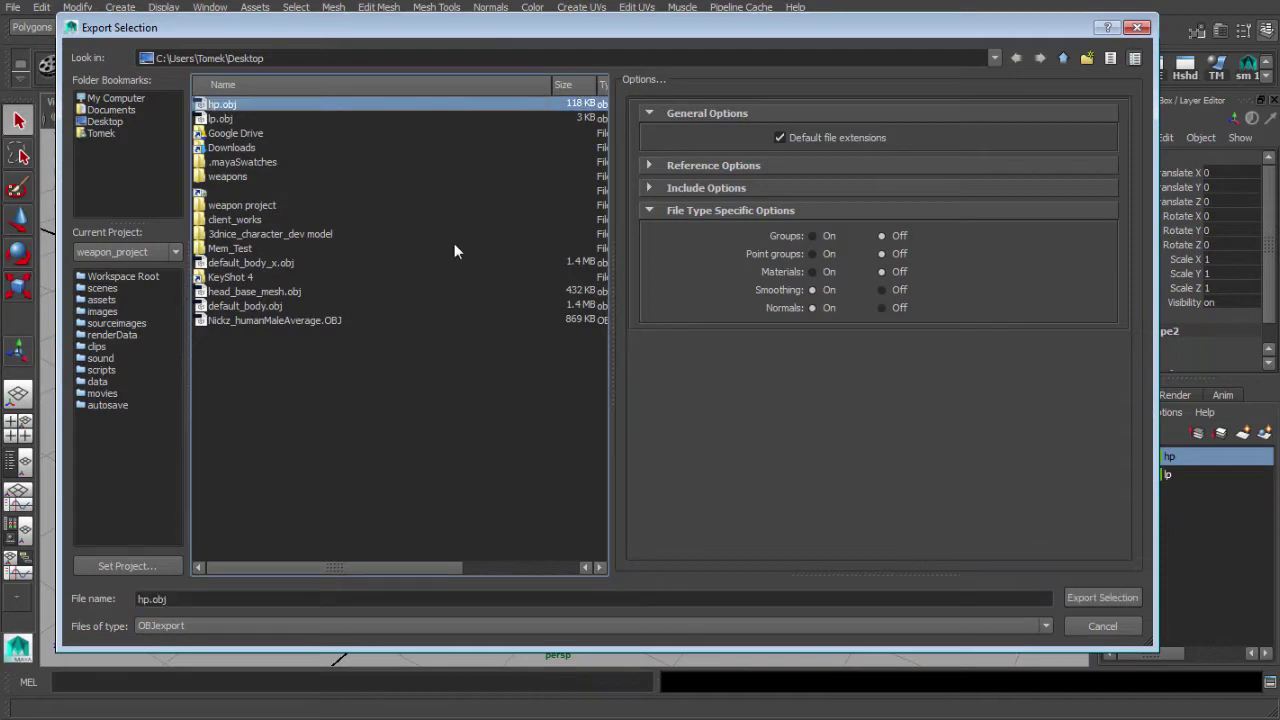
{"action": "left_click", "coordinate": [1100, 598]}
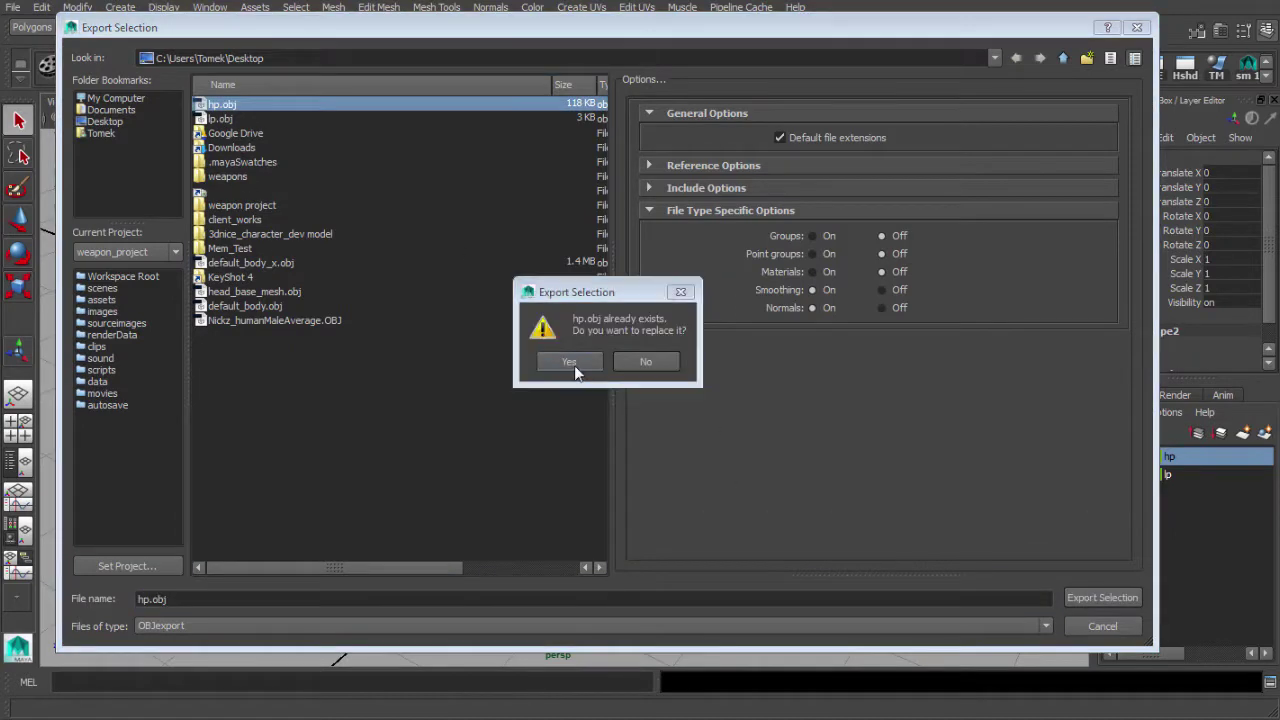
{"action": "left_click", "coordinate": [569, 362]}
Switch to xNormal and generate the normal map from the re-exported high-poly mesh
{"action": "key", "text": "alt+Tab"}
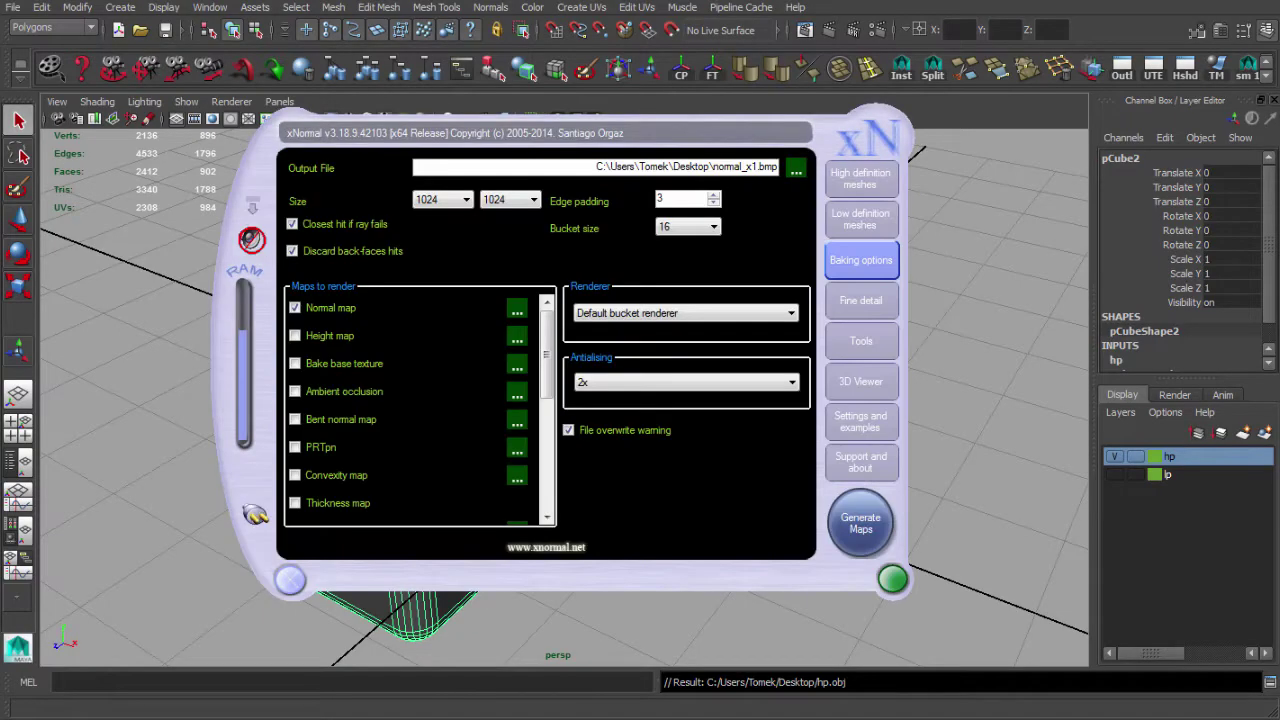
{"action": "left_click_drag", "start_coordinate": [653, 131], "coordinate": [669, 138]}
{"action": "left_click", "coordinate": [882, 550]}
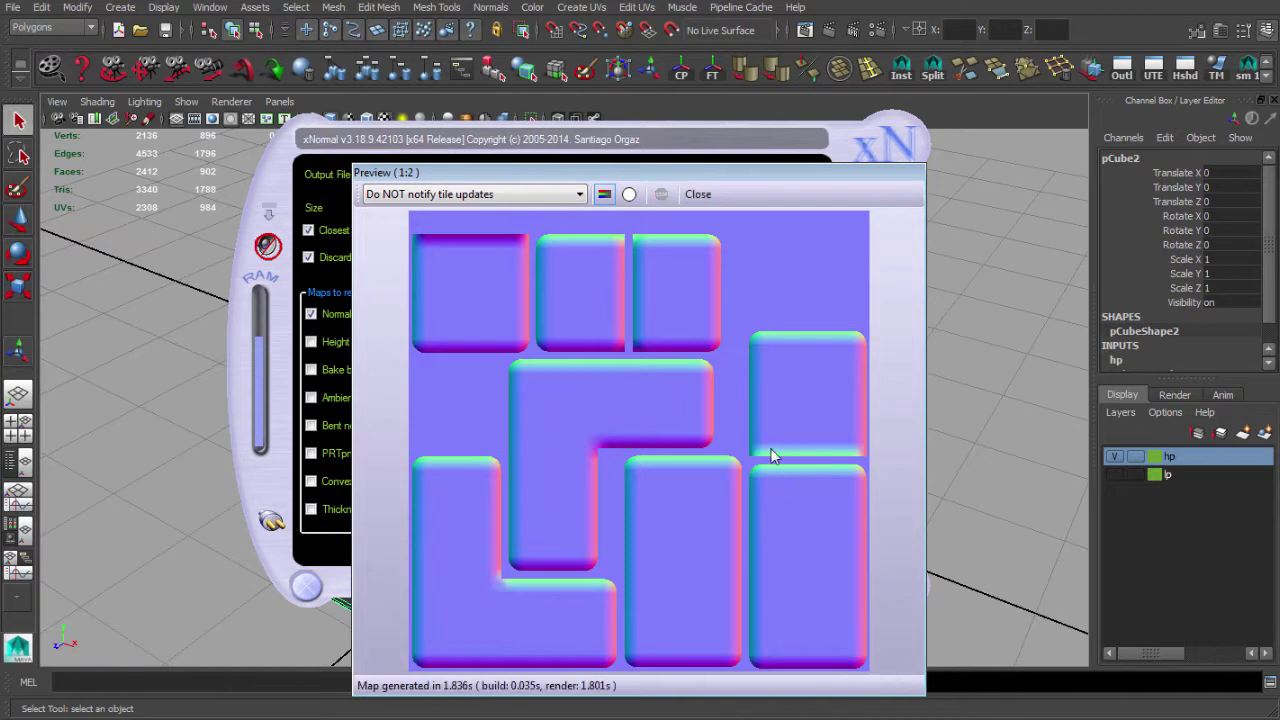
{"action": "left_click_drag", "start_coordinate": [709, 169], "coordinate": [720, 144]}
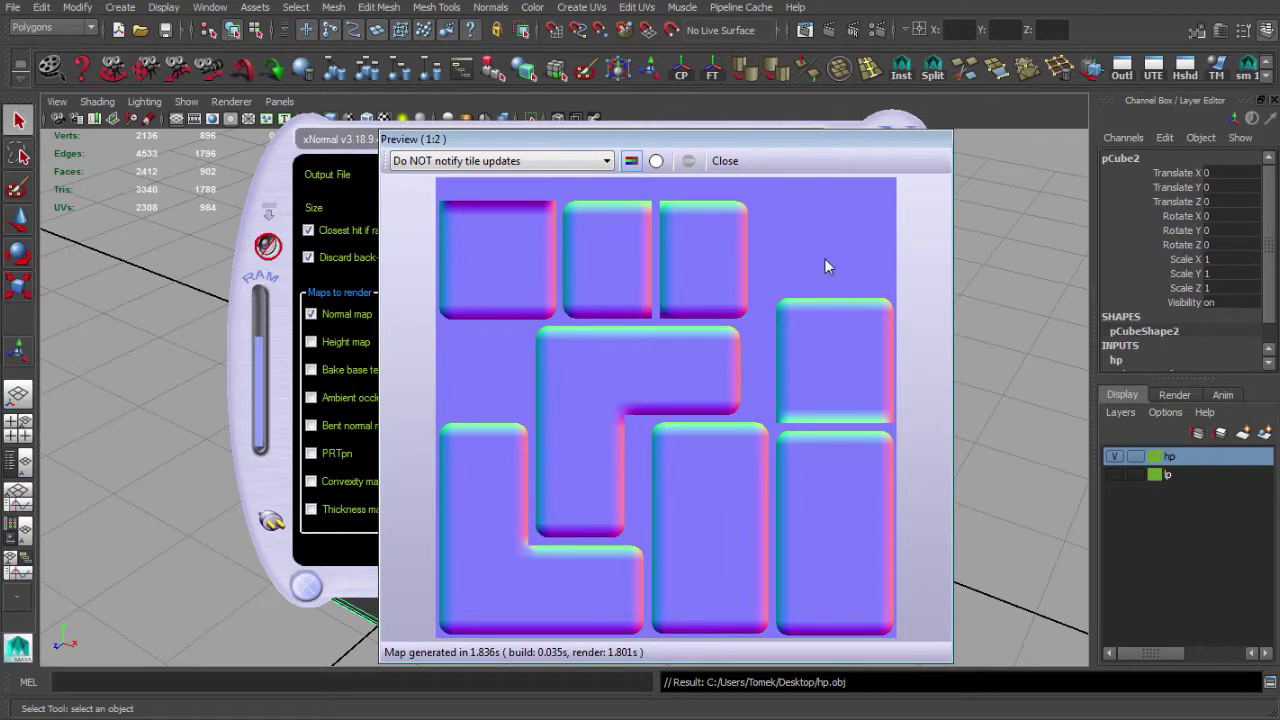
Return to Maya, hide the hp layer and show the lp layer
{"action": "left_click", "coordinate": [953, 321]}
{"action": "scroll", "coordinate": [800, 350], "scroll_direction": "down", "scroll_amount": 4}
{"action": "left_click", "coordinate": [1114, 456]}
{"action": "left_click", "coordinate": [1116, 475]}
{"action": "scroll", "coordinate": [512, 486], "scroll_direction": "down", "scroll_amount": 6}
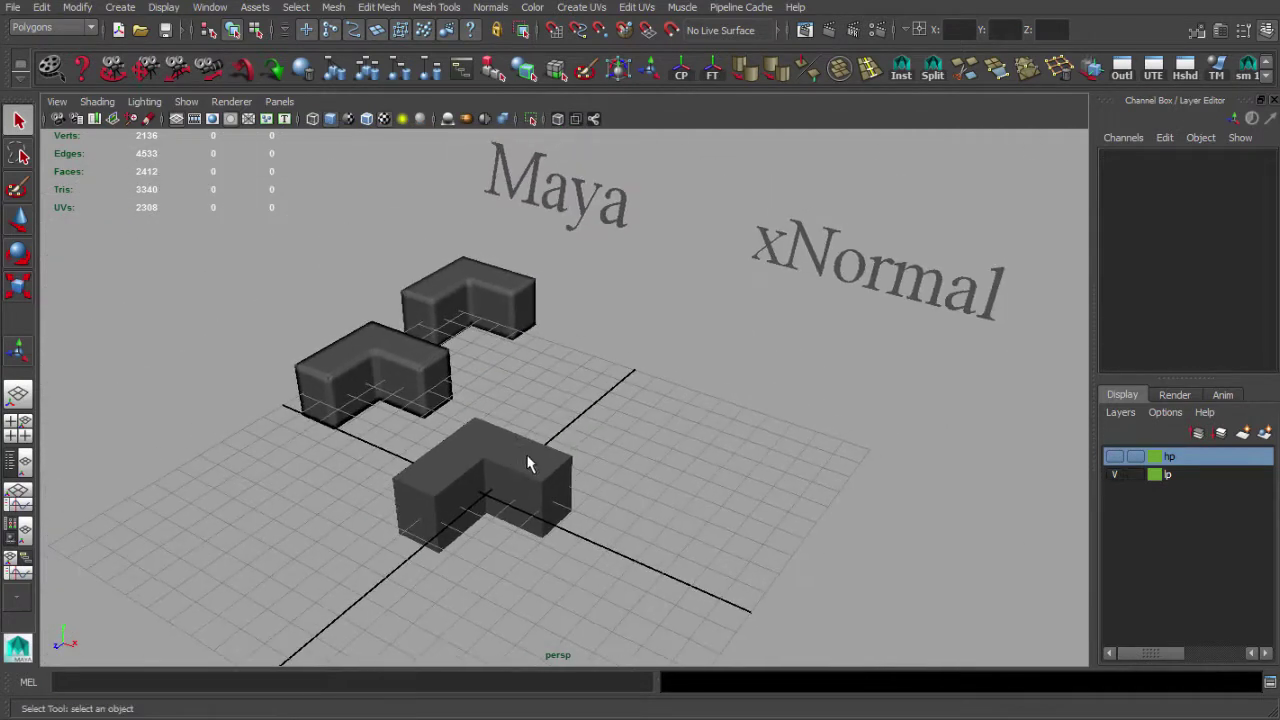
Duplicate the low-poly block and move the copy beneath the xNormal text
{"action": "left_click", "coordinate": [512, 476]}
{"action": "key", "text": "w"}
{"action": "key", "text": "ctrl+d"}
{"action": "left_click_drag", "start_coordinate": [498, 556], "coordinate": [829, 425]}
{"action": "key", "text": "f"}
{"action": "left_click_drag", "start_coordinate": [580, 331], "coordinate": [650, 288], "text": "alt"}
{"action": "right_click_drag", "start_coordinate": [650, 288], "coordinate": [504, 286], "text": "alt"}
{"action": "middle_click_drag", "start_coordinate": [504, 286], "coordinate": [502, 382], "text": "alt"}
{"action": "scroll", "coordinate": [502, 381], "scroll_direction": "down", "scroll_amount": 2}
{"action": "scroll", "coordinate": [557, 420], "scroll_direction": "up", "scroll_amount": 2}
{"action": "right_click", "coordinate": [553, 418]}
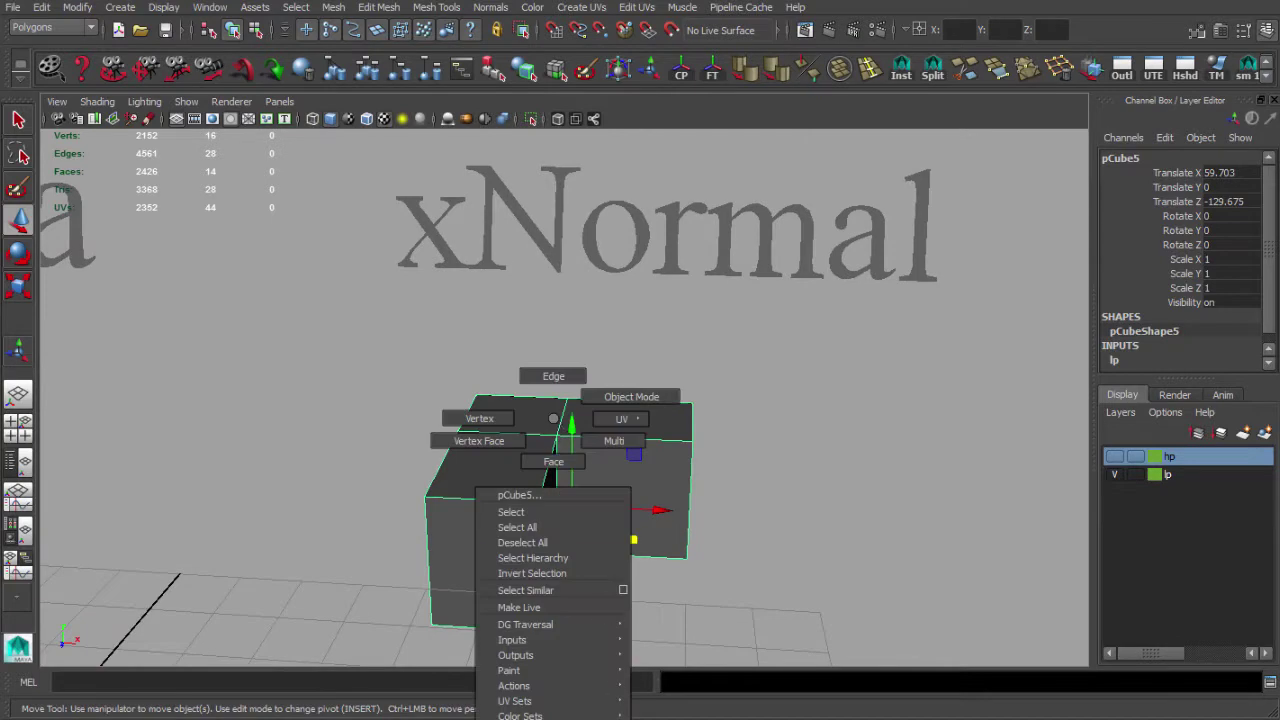
{"action": "right_click_drag", "start_coordinate": [553, 418], "coordinate": [580, 718]}
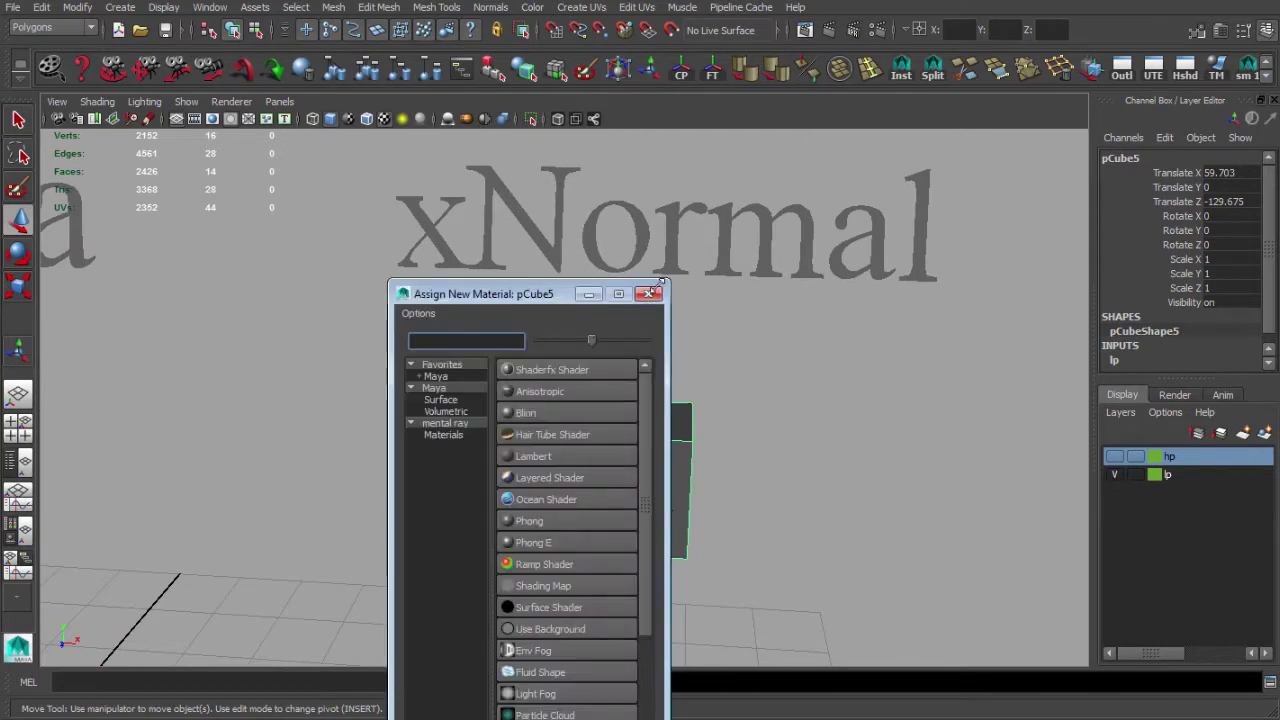
{"action": "left_click", "coordinate": [656, 294]}
Assign a new Lambert material to the duplicated block beneath the xNormal text
{"action": "scroll", "coordinate": [652, 338], "scroll_direction": "down", "scroll_amount": 2}
{"action": "scroll", "coordinate": [571, 229], "scroll_direction": "up", "scroll_amount": 2}
{"action": "right_click", "coordinate": [573, 230]}
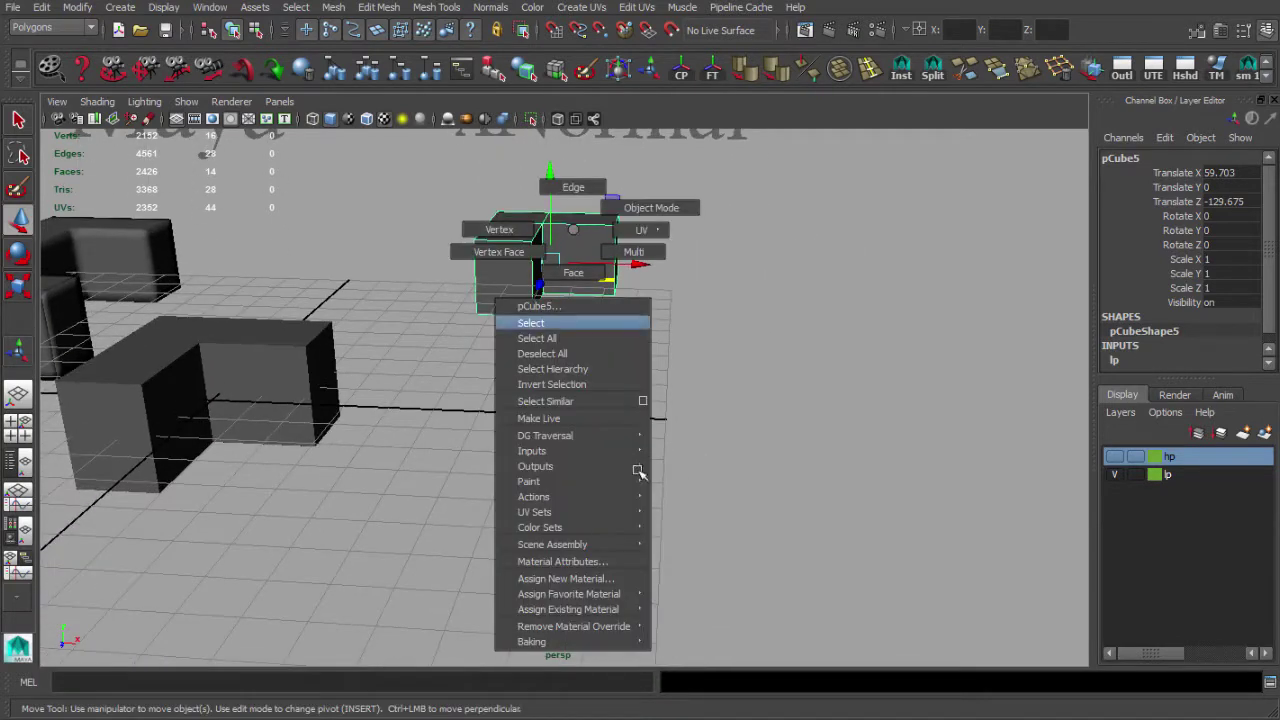
{"action": "left_click", "coordinate": [548, 580]}
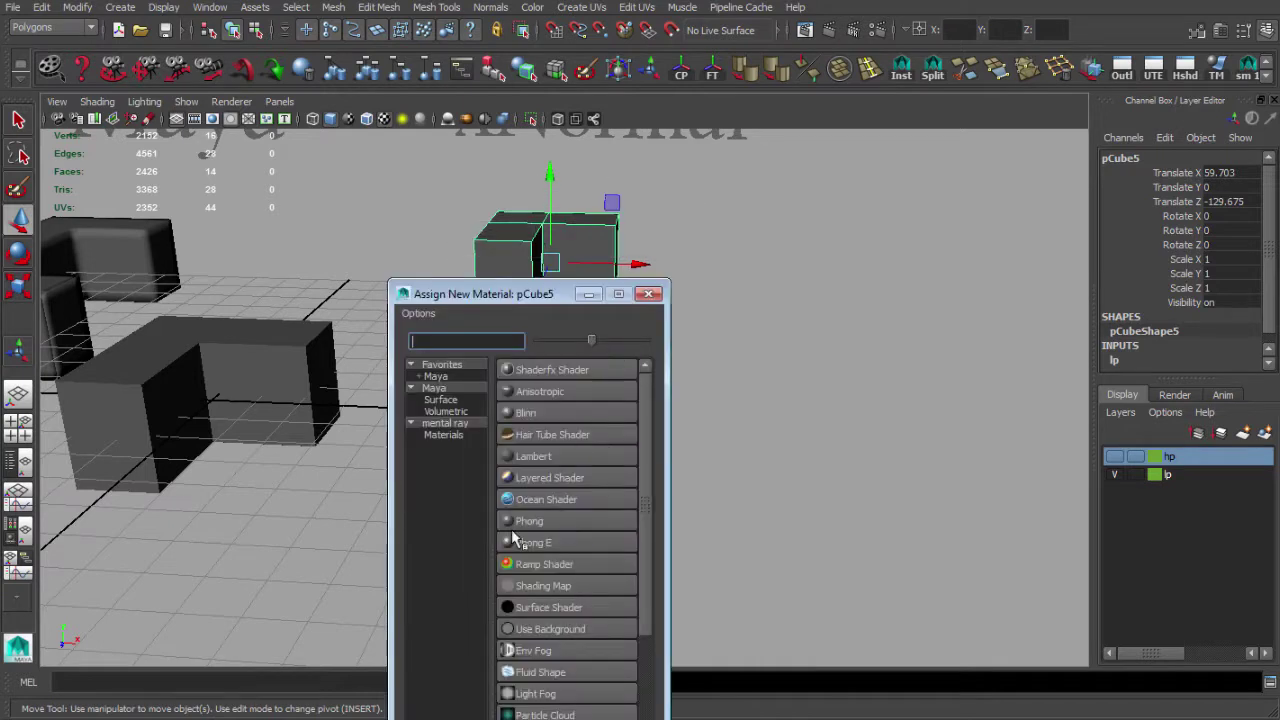
{"action": "left_click", "coordinate": [529, 455]}
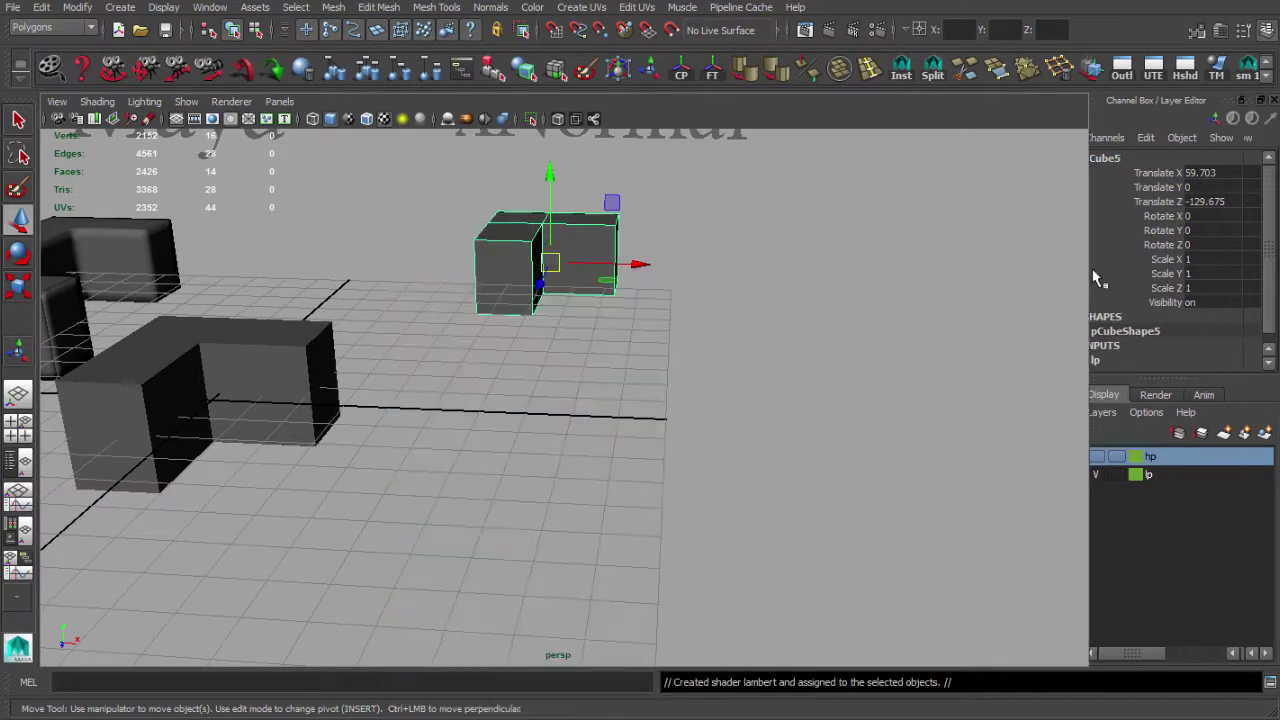
{"action": "key", "text": "f"}
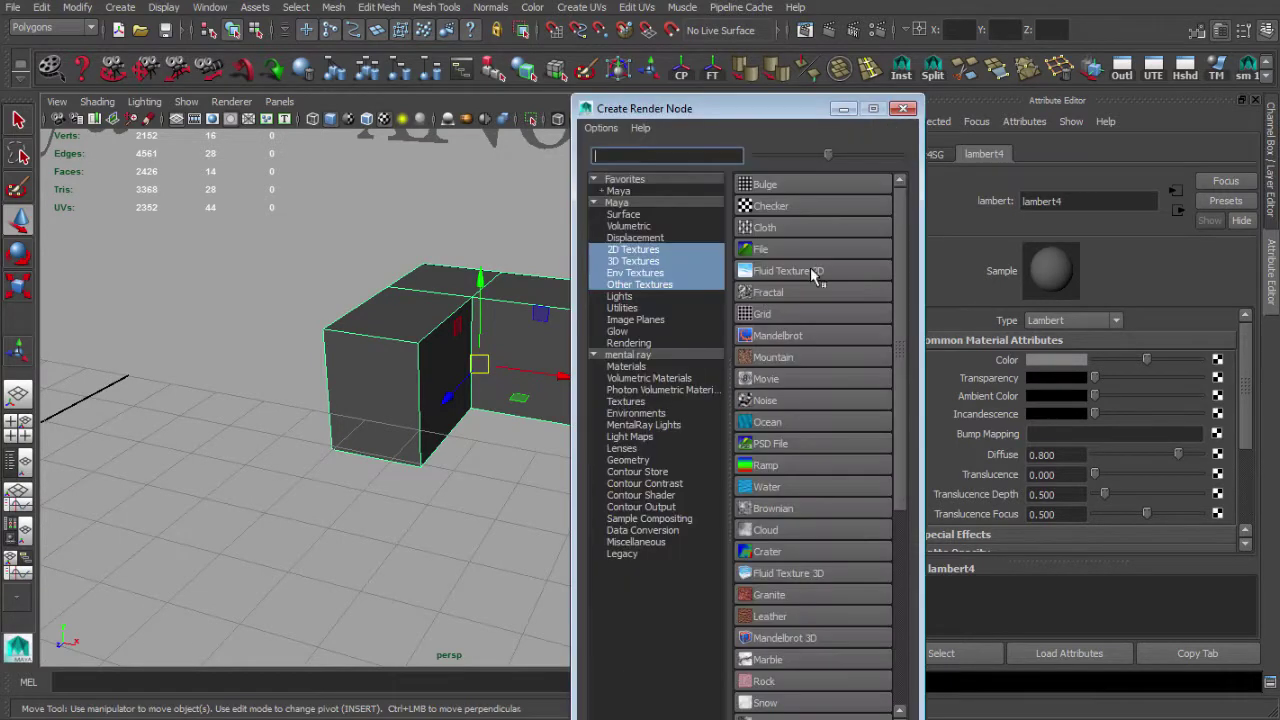
Connect a File texture to the new material's Bump Mapping and set the bump node to use it as a normal map
{"action": "left_click", "coordinate": [909, 110]}
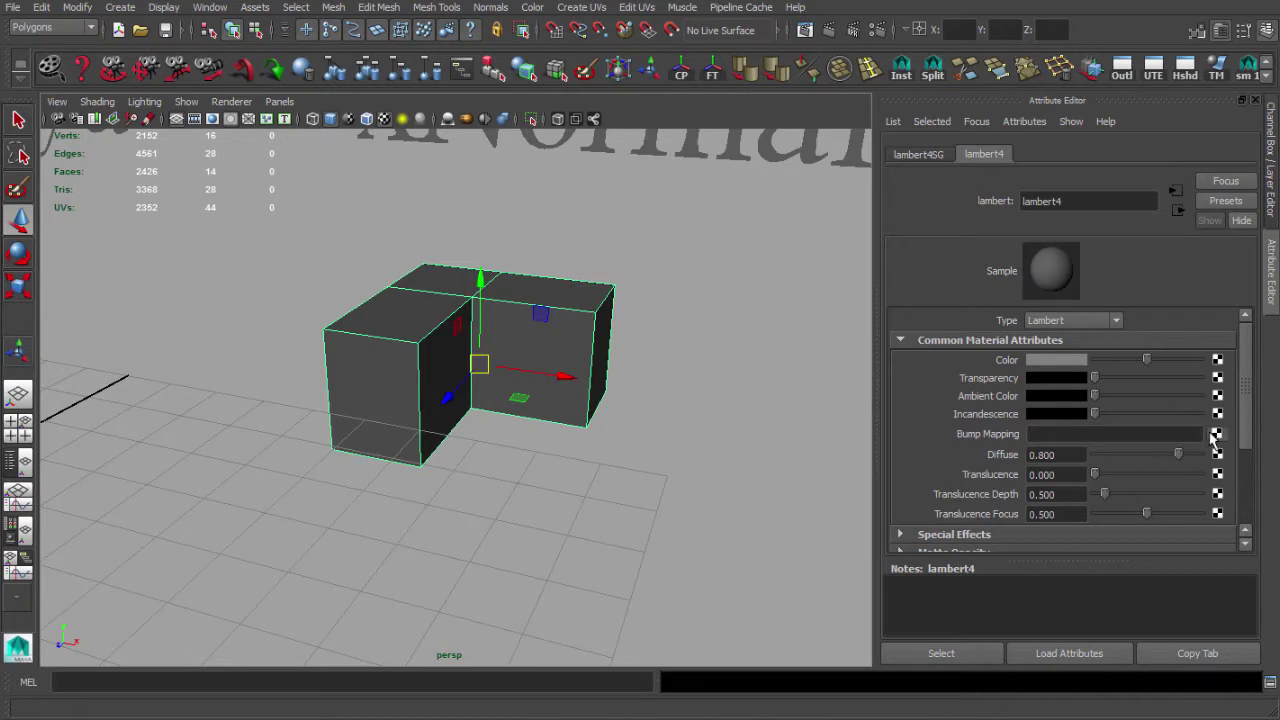
{"action": "left_click", "coordinate": [922, 410]}
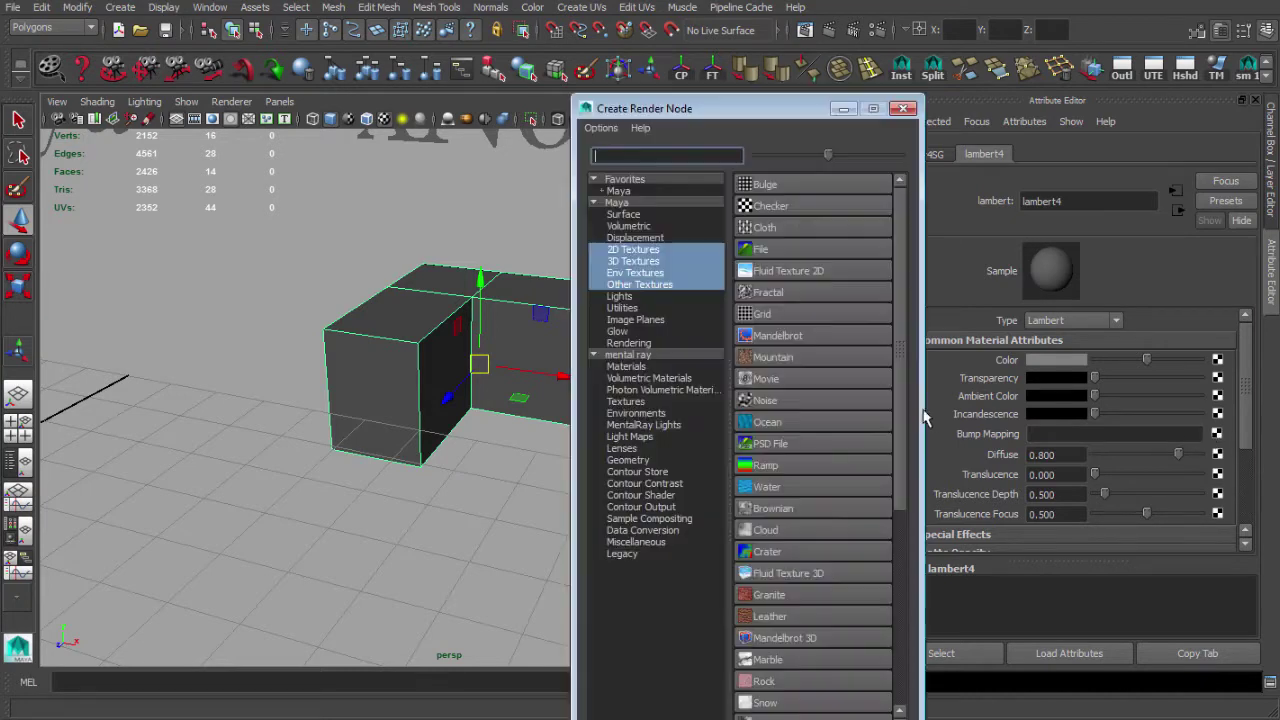
{"action": "left_click", "coordinate": [763, 250]}
{"action": "left_click", "coordinate": [1094, 378]}
{"action": "left_click", "coordinate": [1063, 409]}
Load normal_x1_normals.bmp from the Desktop as the file texture's image
{"action": "left_click", "coordinate": [965, 156]}
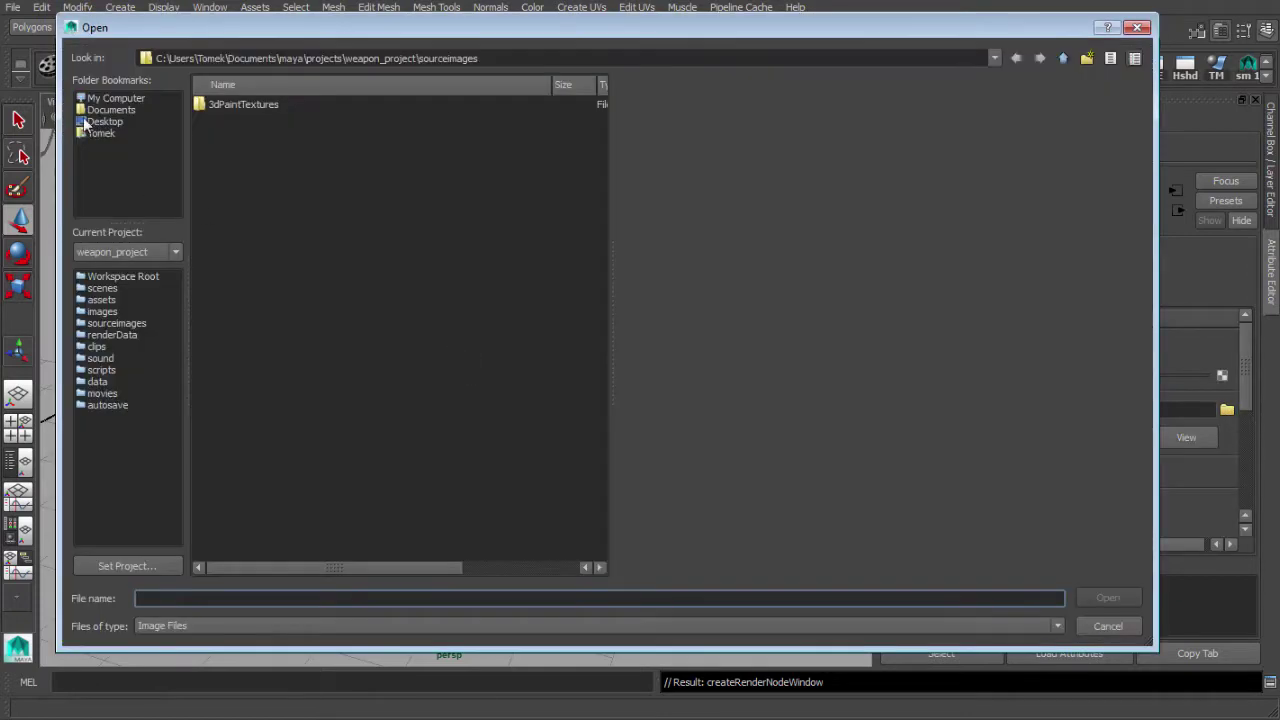
{"action": "left_click", "coordinate": [100, 121]}
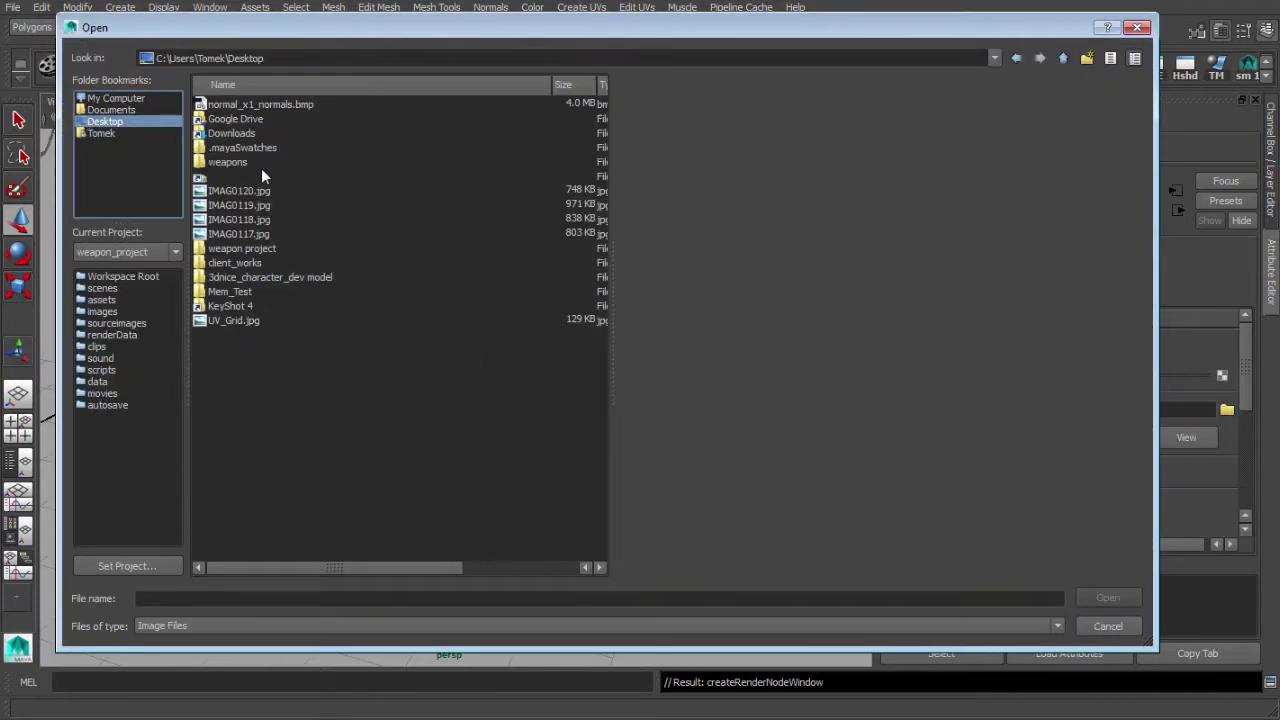
{"action": "left_click", "coordinate": [238, 104]}
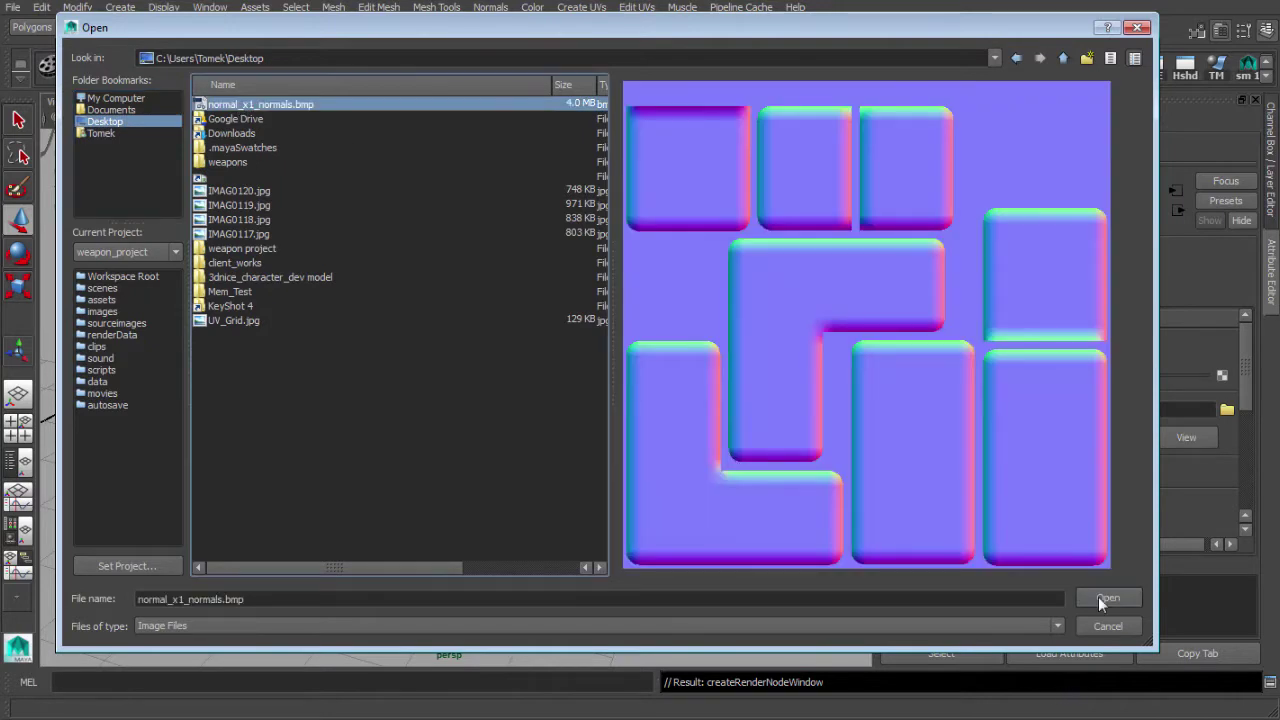
{"action": "left_click", "coordinate": [1098, 595]}
Compare the shading of the block with the xNormal map against the blocks baked in Maya
{"action": "left_click_drag", "start_coordinate": [480, 360], "coordinate": [338, 346], "text": "alt"}
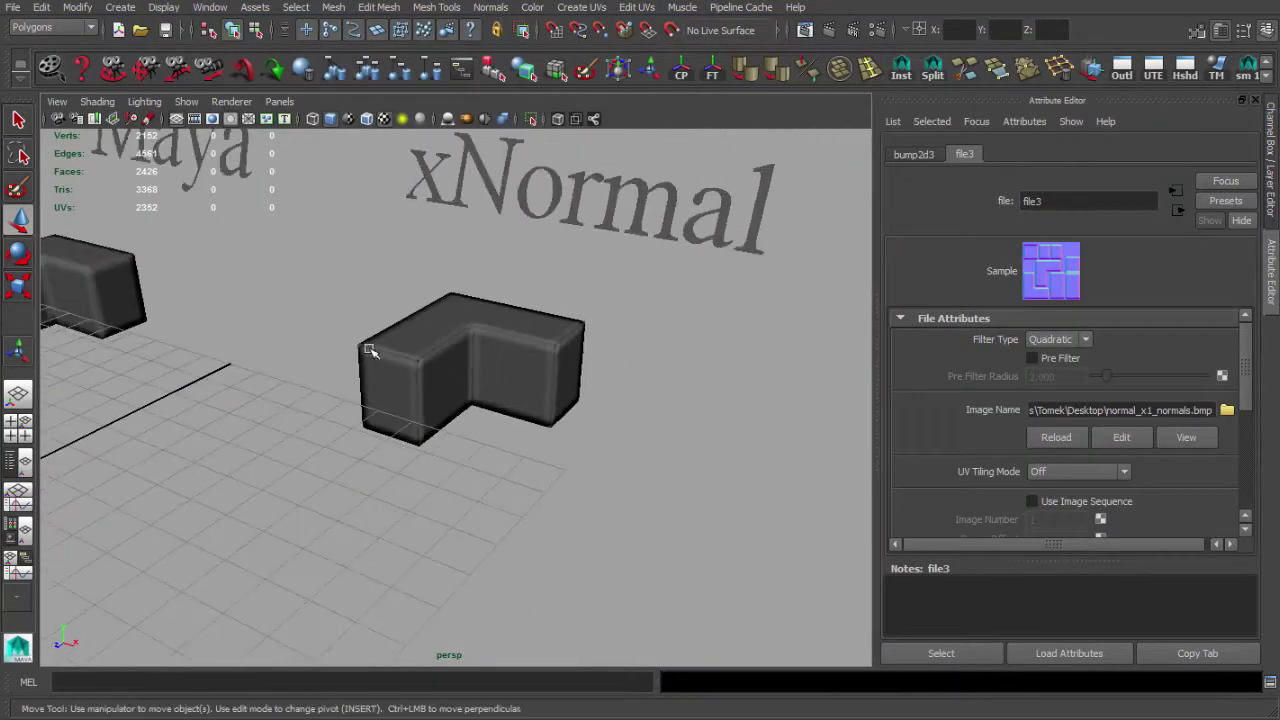
{"action": "right_click_drag", "start_coordinate": [338, 346], "coordinate": [440, 372], "text": "alt"}
{"action": "left_click", "coordinate": [1256, 100]}
{"action": "left_click_drag", "start_coordinate": [601, 406], "coordinate": [560, 402], "text": "alt"}
{"action": "left_click", "coordinate": [558, 403]}
{"action": "right_click_drag", "start_coordinate": [542, 412], "coordinate": [449, 426], "text": "alt"}
{"action": "middle_click_drag", "start_coordinate": [449, 426], "coordinate": [840, 418], "text": "alt"}
{"action": "right_click_drag", "start_coordinate": [840, 418], "coordinate": [820, 426], "text": "alt"}
{"action": "left_click_drag", "start_coordinate": [820, 428], "coordinate": [640, 397], "text": "alt"}
{"action": "left_click", "coordinate": [642, 397]}
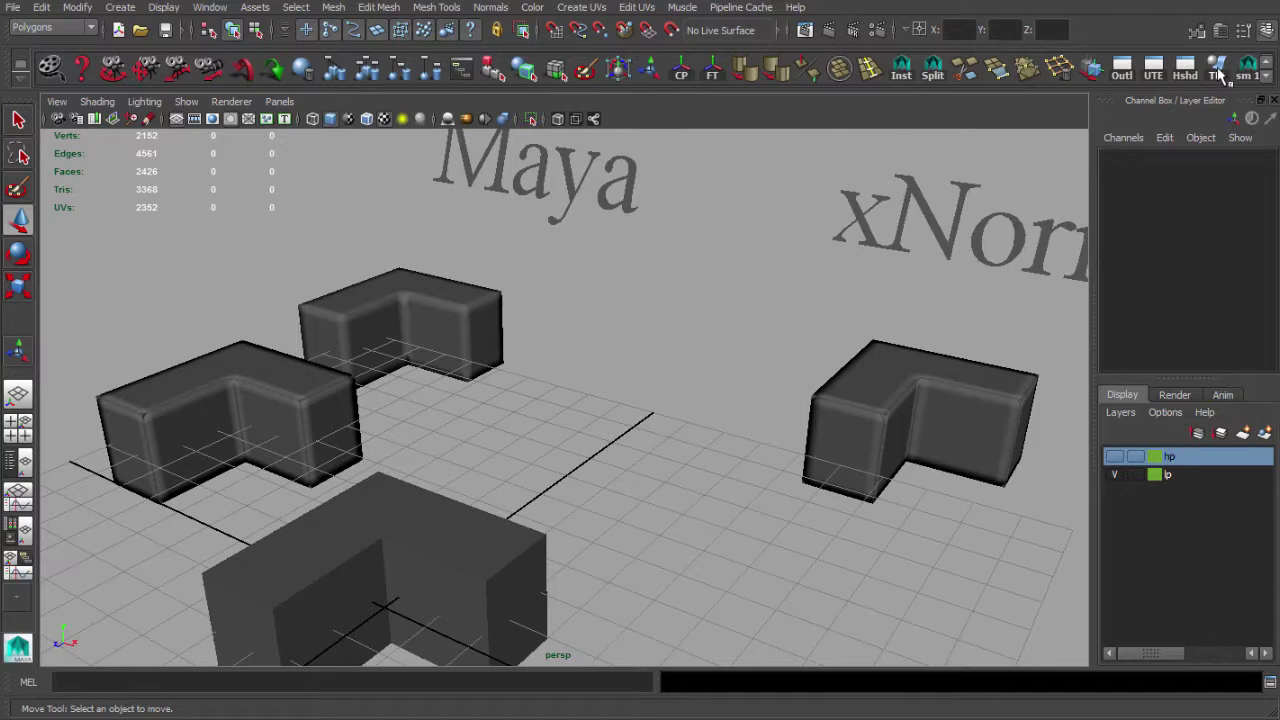
Examine the Match using choices in the advanced options of Transfer Maps, keeping Surface Normals
{"action": "scroll", "coordinate": [469, 386], "scroll_direction": "down", "scroll_amount": 1}
{"action": "left_click", "coordinate": [172, 559]}
{"action": "scroll", "coordinate": [190, 548], "scroll_direction": "down", "scroll_amount": 2}
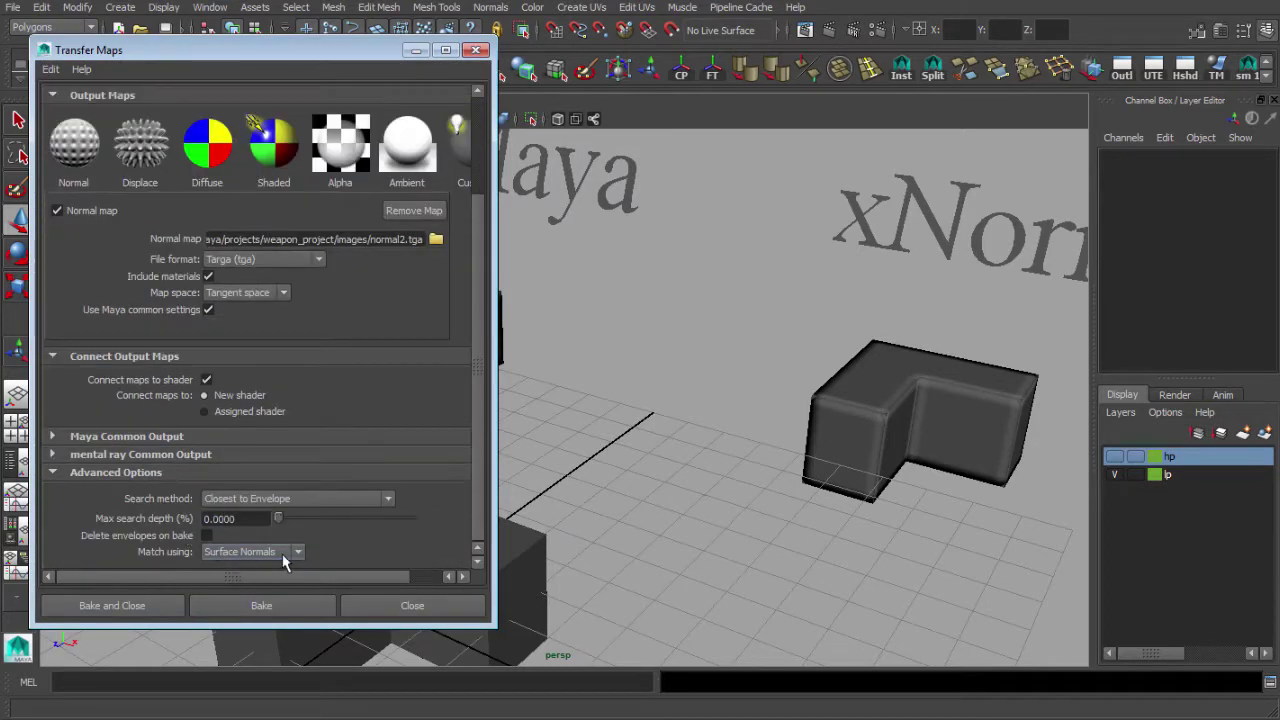
{"action": "left_click_drag", "start_coordinate": [353, 58], "coordinate": [366, 66]}
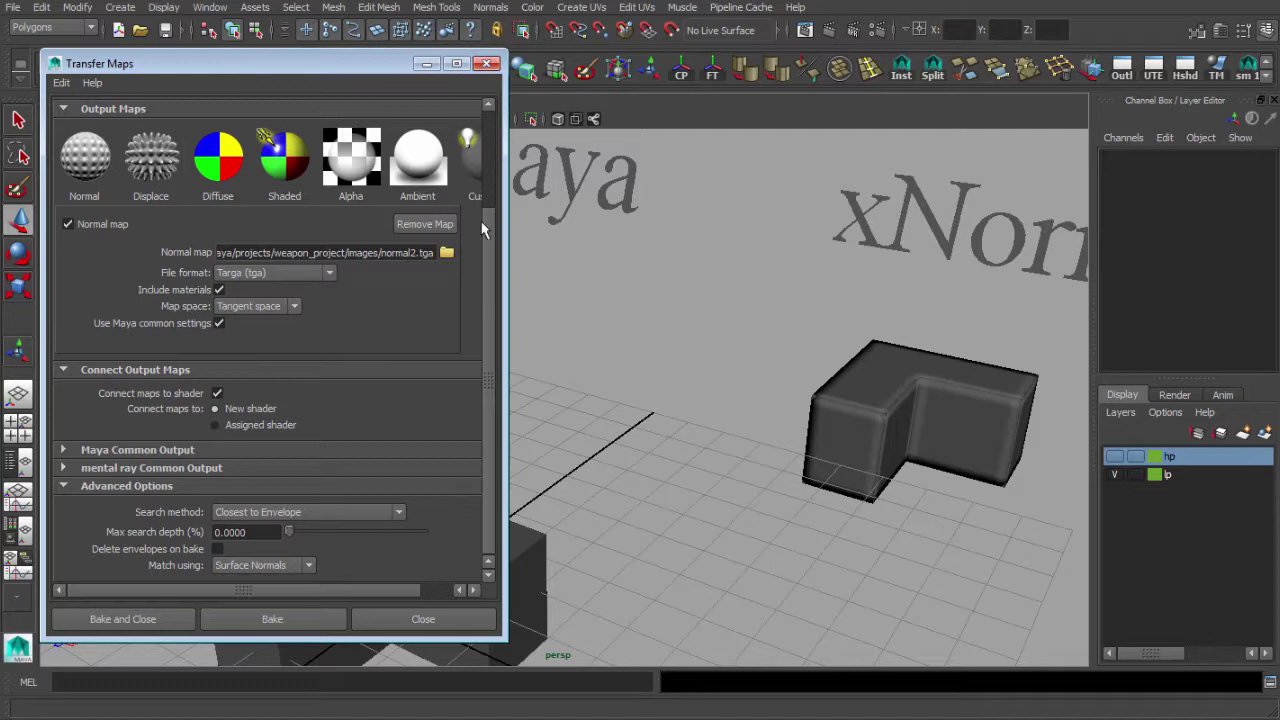
{"action": "left_click", "coordinate": [232, 564]}
{"action": "left_click", "coordinate": [229, 580]}
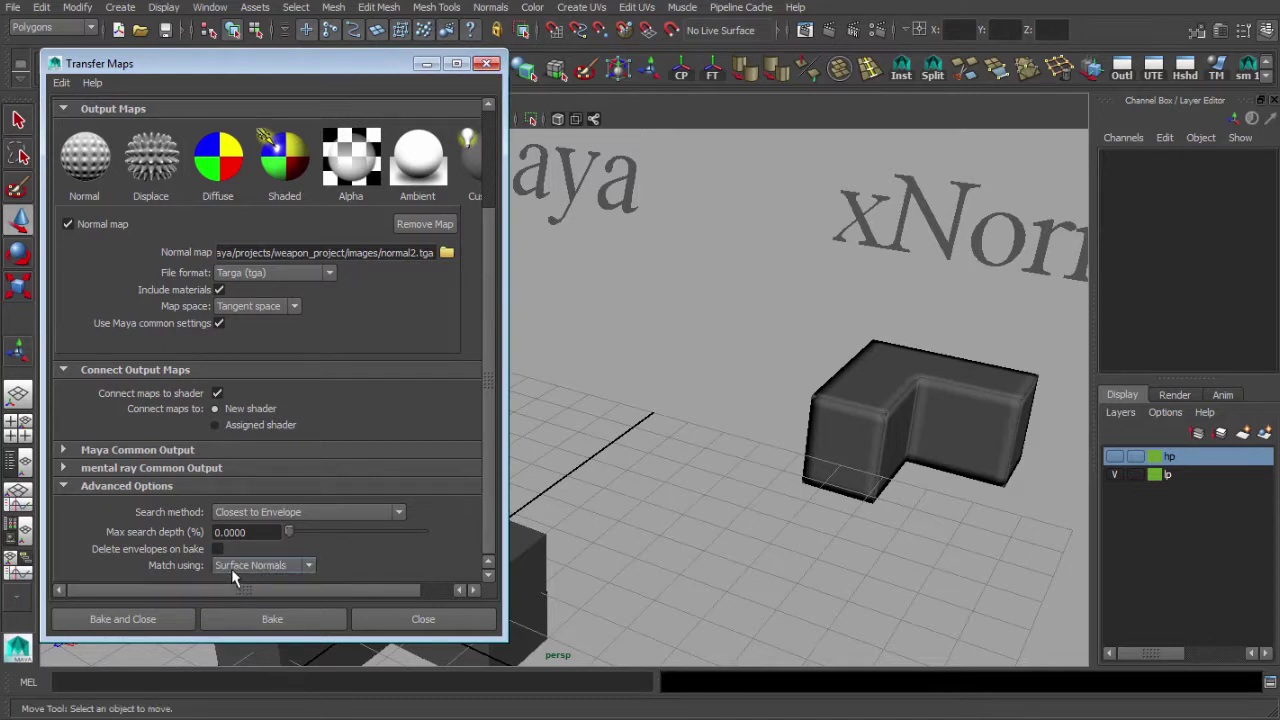
{"action": "left_click", "coordinate": [490, 68]}
Inspect the Maya-baked blocks and the xNormal-baked block side by side from several angles
{"action": "right_click_drag", "start_coordinate": [710, 350], "coordinate": [690, 352], "text": "alt"}
{"action": "middle_click_drag", "start_coordinate": [690, 352], "coordinate": [663, 374], "text": "alt"}
{"action": "left_click_drag", "start_coordinate": [663, 374], "coordinate": [751, 414], "text": "alt"}
{"action": "right_click_drag", "start_coordinate": [751, 414], "coordinate": [781, 375], "text": "alt"}
{"action": "middle_click_drag", "start_coordinate": [781, 375], "coordinate": [784, 426], "text": "alt"}
{"action": "left_click_drag", "start_coordinate": [784, 427], "coordinate": [706, 357], "text": "alt"}
{"action": "left_click", "coordinate": [255, 359]}
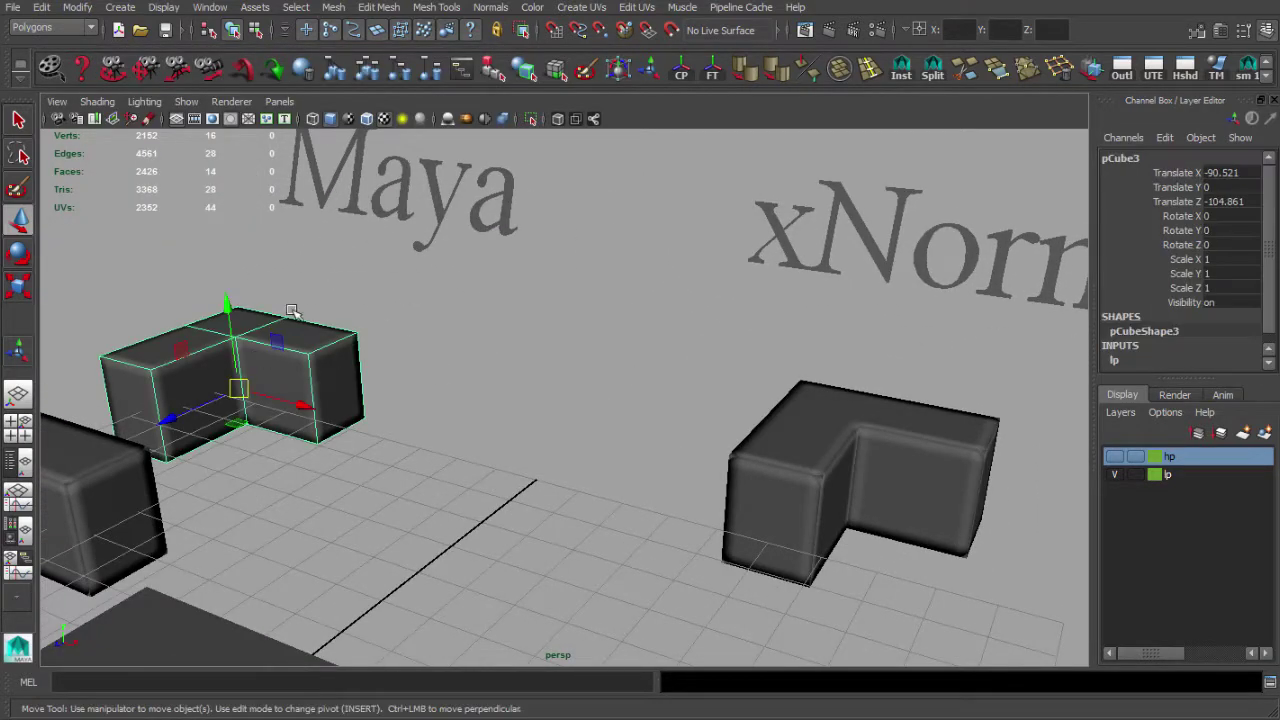
{"action": "scroll", "coordinate": [487, 393], "scroll_direction": "down", "scroll_amount": 2}
{"action": "scroll", "coordinate": [690, 419], "scroll_direction": "up", "scroll_amount": 3}
{"action": "left_click", "coordinate": [690, 419]}
{"action": "middle_click_drag", "start_coordinate": [489, 394], "coordinate": [535, 404], "text": "alt"}
{"action": "scroll", "coordinate": [698, 410], "scroll_direction": "down", "scroll_amount": 5}
{"action": "scroll", "coordinate": [498, 378], "scroll_direction": "up", "scroll_amount": 2}
{"action": "scroll", "coordinate": [546, 409], "scroll_direction": "down", "scroll_amount": 1}
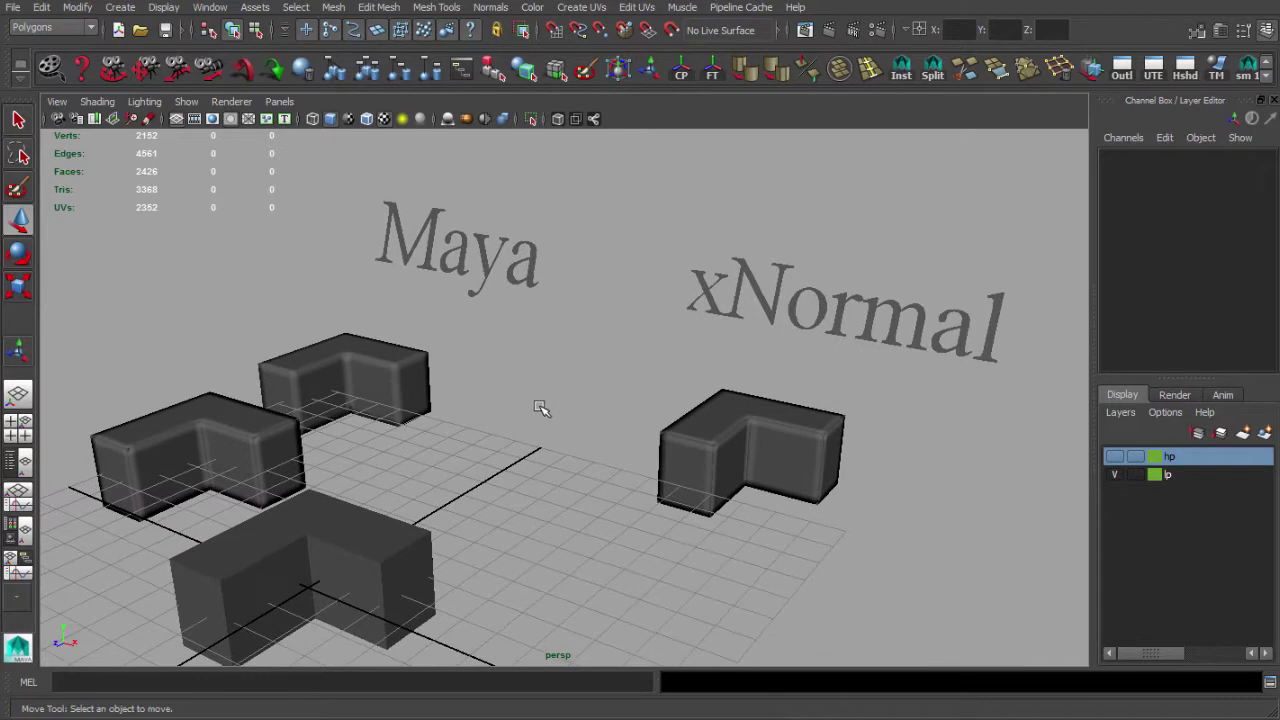
{"action": "scroll", "coordinate": [560, 420], "scroll_direction": "down", "scroll_amount": 1}
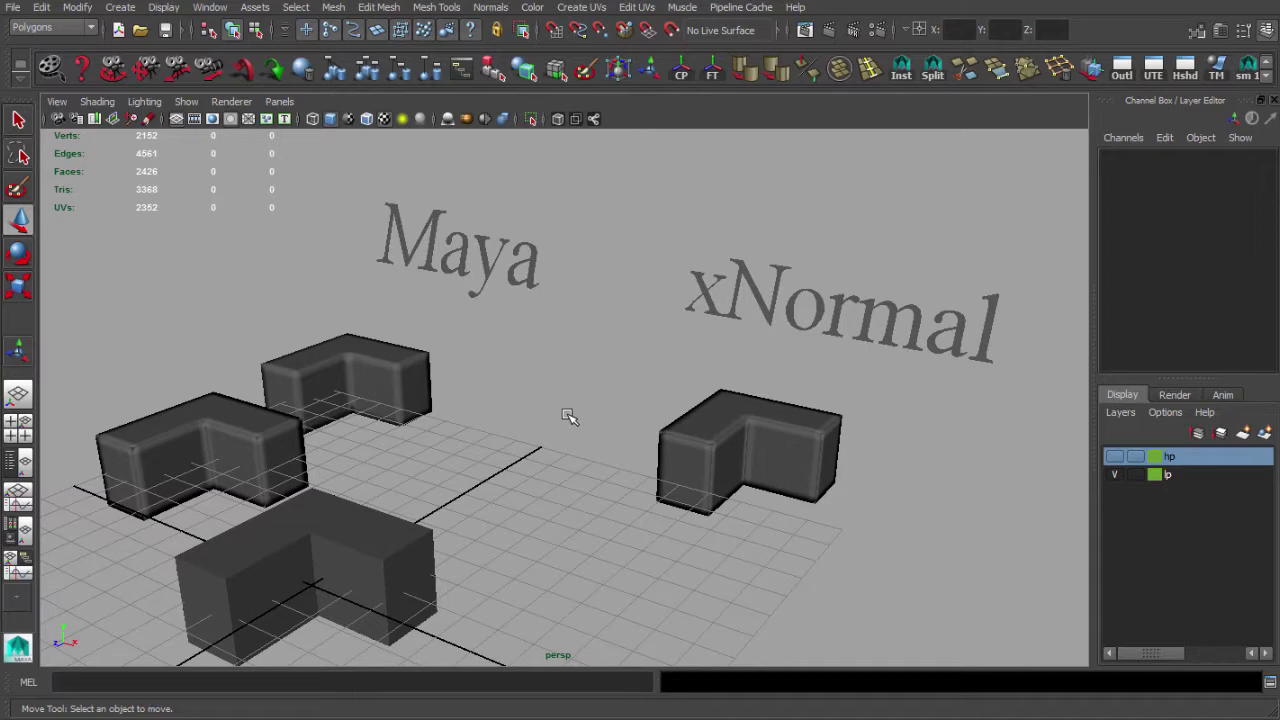
{"action": "scroll", "coordinate": [558, 412], "scroll_direction": "up", "scroll_amount": 2}
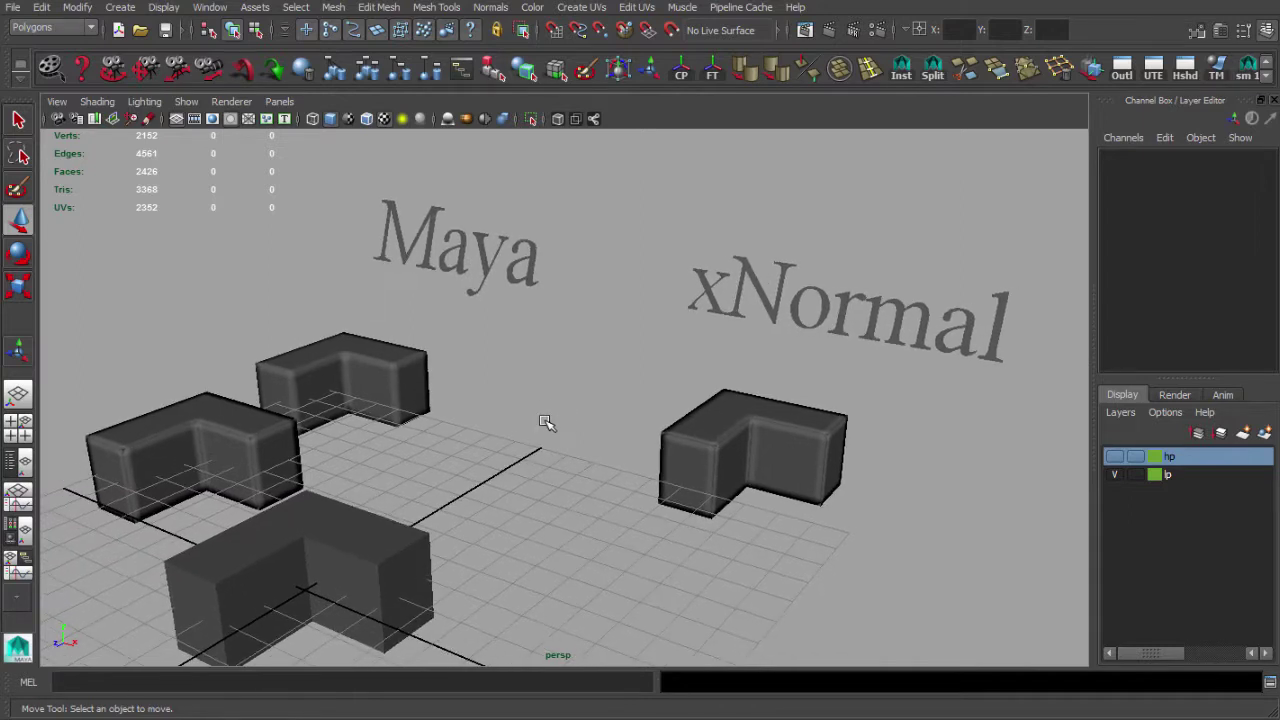
{"action": "left_click_drag", "start_coordinate": [555, 416], "coordinate": [571, 406], "text": "alt"}
{"action": "left_click_drag", "start_coordinate": [550, 408], "coordinate": [580, 409], "text": "alt"}
{"action": "middle_click_drag", "start_coordinate": [580, 409], "coordinate": [631, 389], "text": "alt"}
{"action": "right_click_drag", "start_coordinate": [631, 389], "coordinate": [620, 377], "text": "alt"}
{"action": "left_click_drag", "start_coordinate": [620, 377], "coordinate": [603, 380], "text": "alt"}
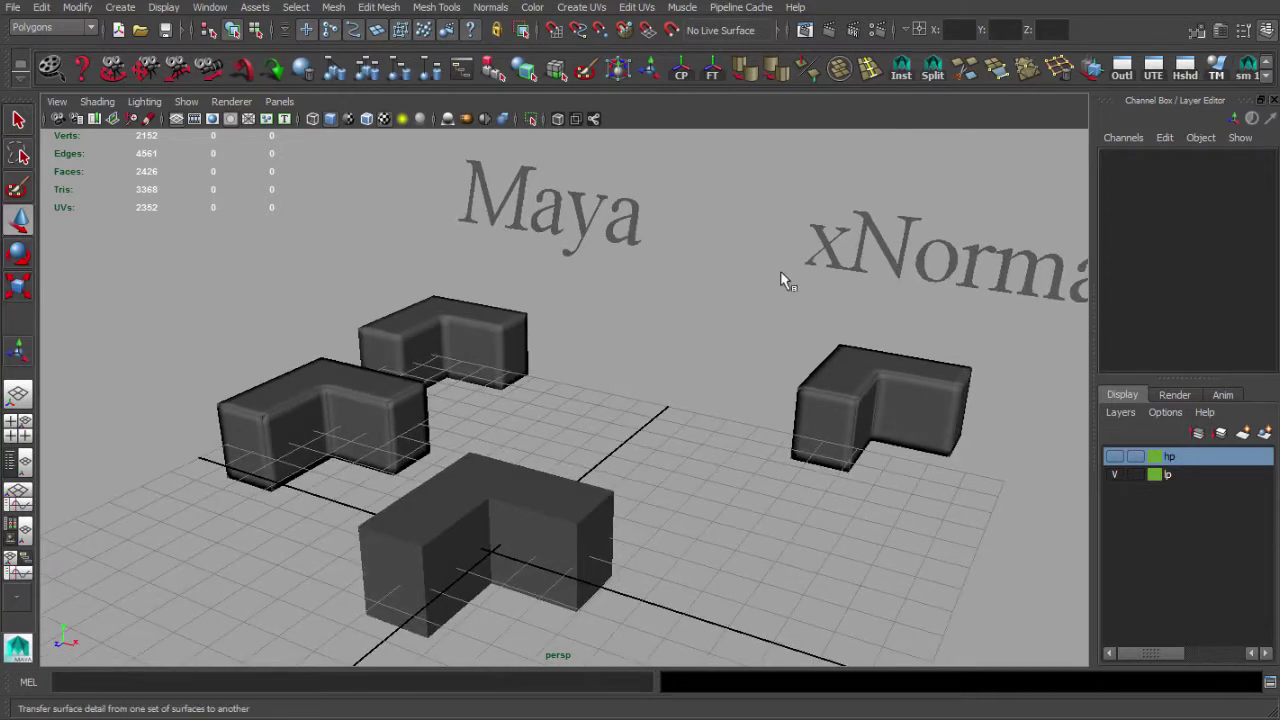
Set the target mesh's search envelope to 10% in Transfer Maps and display both the mesh and its envelope
{"action": "left_click_drag", "start_coordinate": [376, 61], "coordinate": [1051, 54]}
{"action": "left_click_drag", "start_coordinate": [960, 69], "coordinate": [862, 70]}
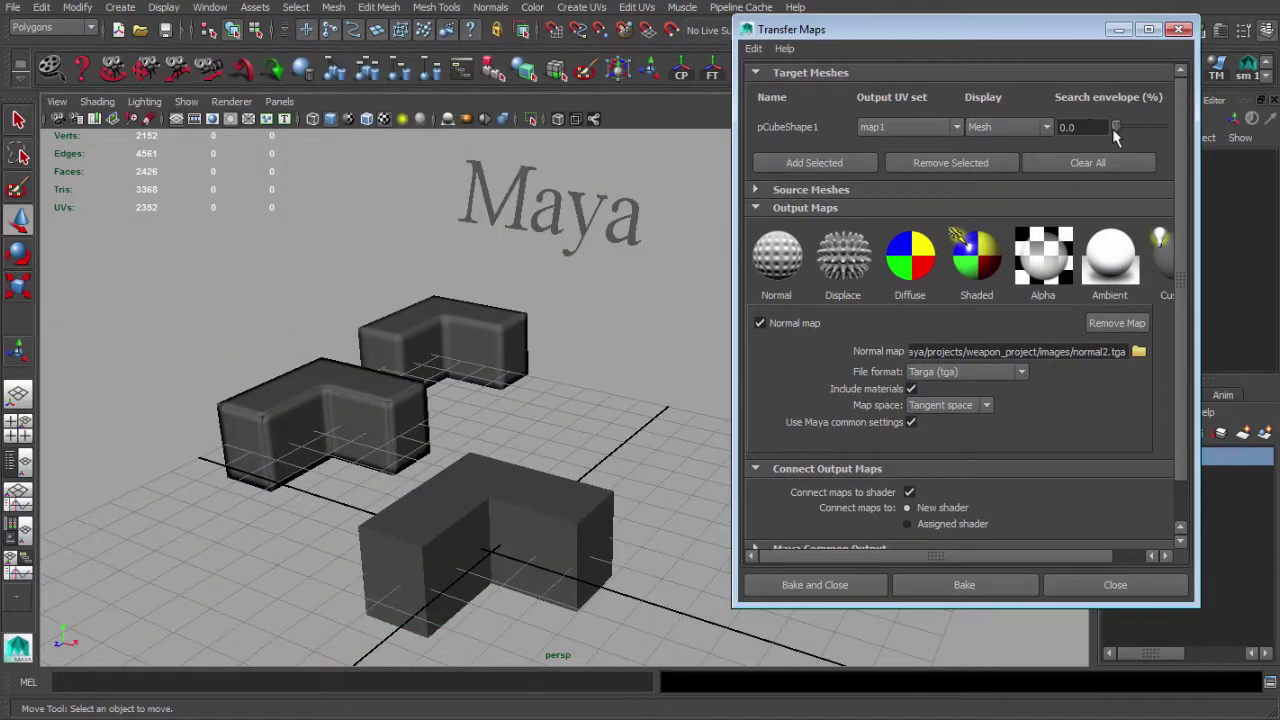
{"action": "left_click", "coordinate": [1090, 126]}
{"action": "left_click_drag", "start_coordinate": [1075, 29], "coordinate": [1084, 25]}
{"action": "left_click", "coordinate": [1015, 122]}
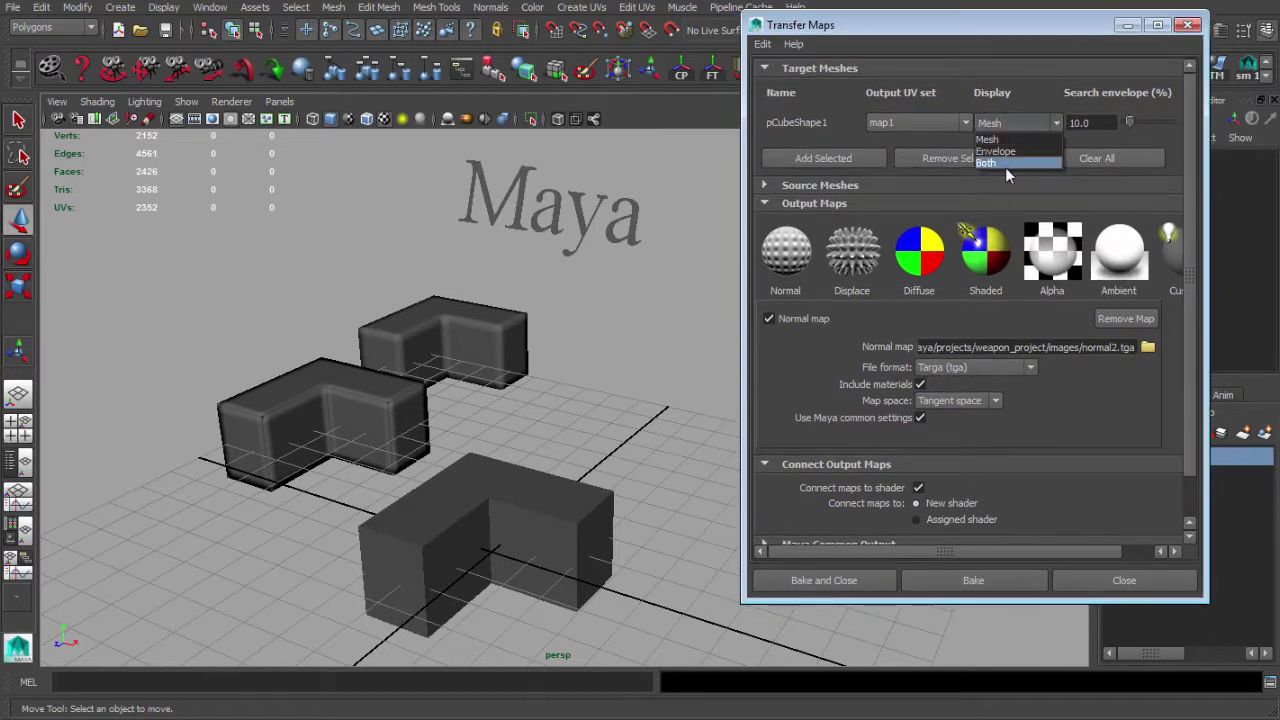
{"action": "left_click", "coordinate": [988, 167]}
{"action": "middle_click_drag", "start_coordinate": [534, 435], "coordinate": [540, 380], "text": "alt"}
{"action": "scroll", "coordinate": [541, 376], "scroll_direction": "up", "scroll_amount": 4}
{"action": "left_click_drag", "start_coordinate": [543, 373], "coordinate": [502, 370], "text": "alt"}
{"action": "left_click", "coordinate": [450, 318]}
{"action": "key", "text": "w"}
{"action": "left_click_drag", "start_coordinate": [466, 323], "coordinate": [311, 300], "text": "alt"}
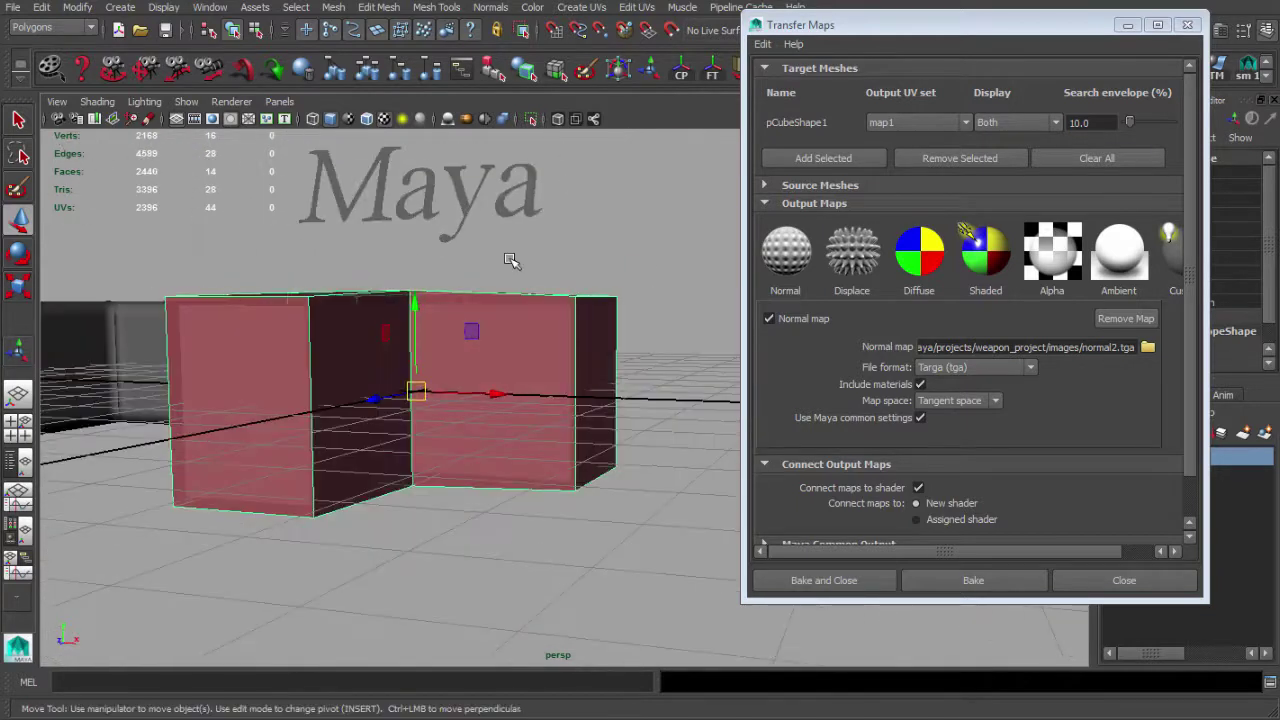
Enlarge the target mesh's search envelope to 55.8% and inspect how it surrounds the low-poly block
{"action": "left_click_drag", "start_coordinate": [1133, 122], "coordinate": [1152, 122]}
{"action": "left_click_drag", "start_coordinate": [640, 349], "coordinate": [490, 376], "text": "alt"}
{"action": "left_click", "coordinate": [420, 366]}
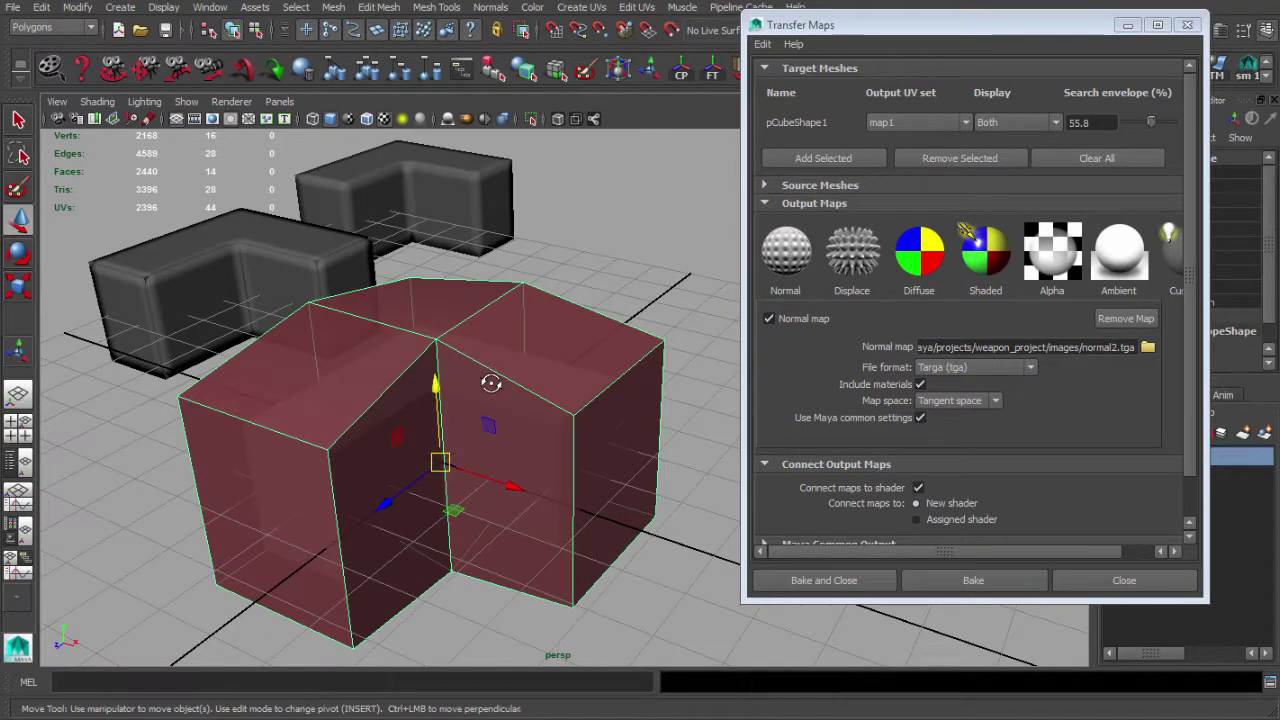
{"action": "left_click_drag", "start_coordinate": [491, 383], "coordinate": [493, 372], "text": "alt"}
Reset the target mesh's search envelope to 0, inspect the block and close Transfer Maps
{"action": "left_click_drag", "start_coordinate": [1115, 122], "coordinate": [1040, 125]}
{"action": "type", "text": "0"}
{"action": "key", "text": "Return"}
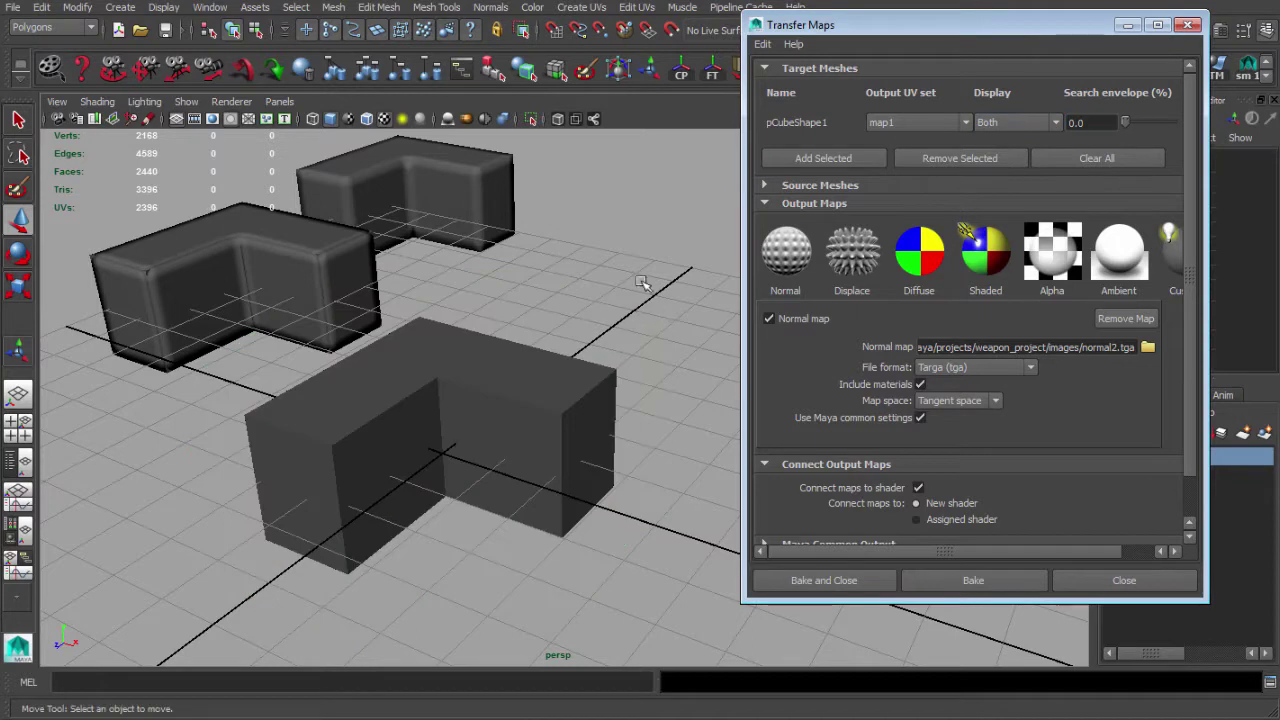
{"action": "left_click_drag", "start_coordinate": [535, 397], "coordinate": [570, 404], "text": "alt"}
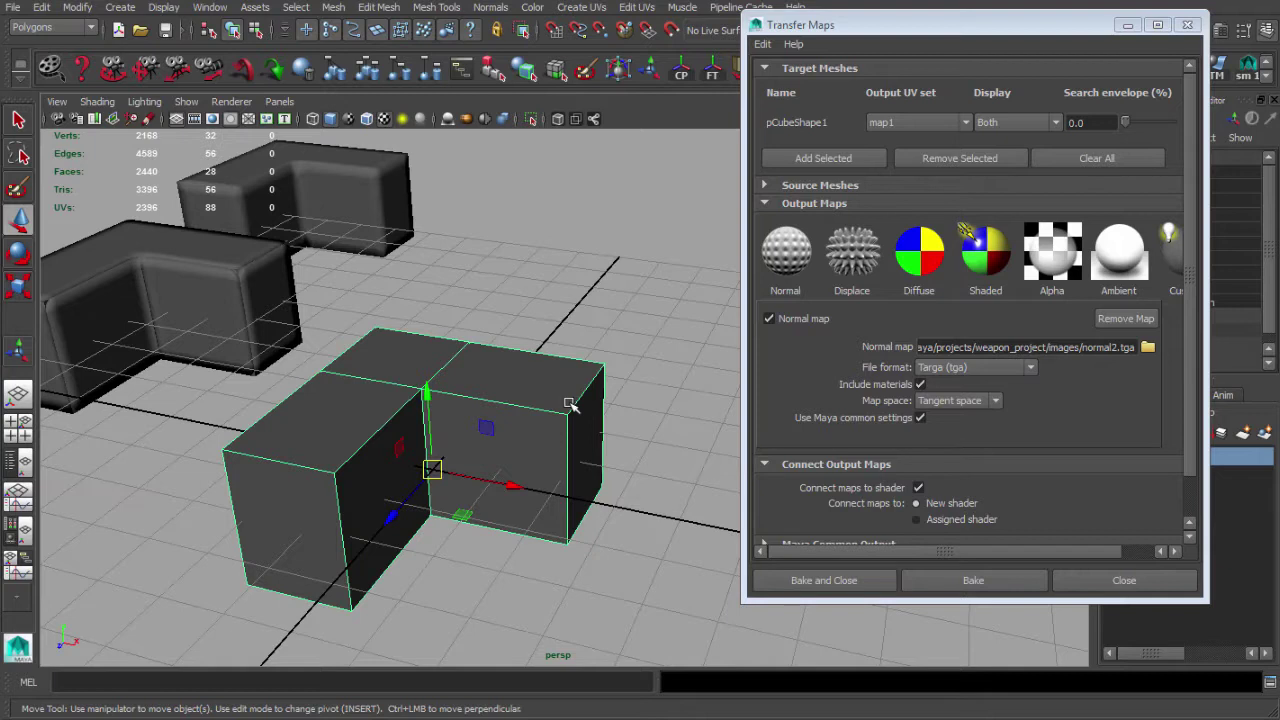
{"action": "left_click", "coordinate": [560, 340]}
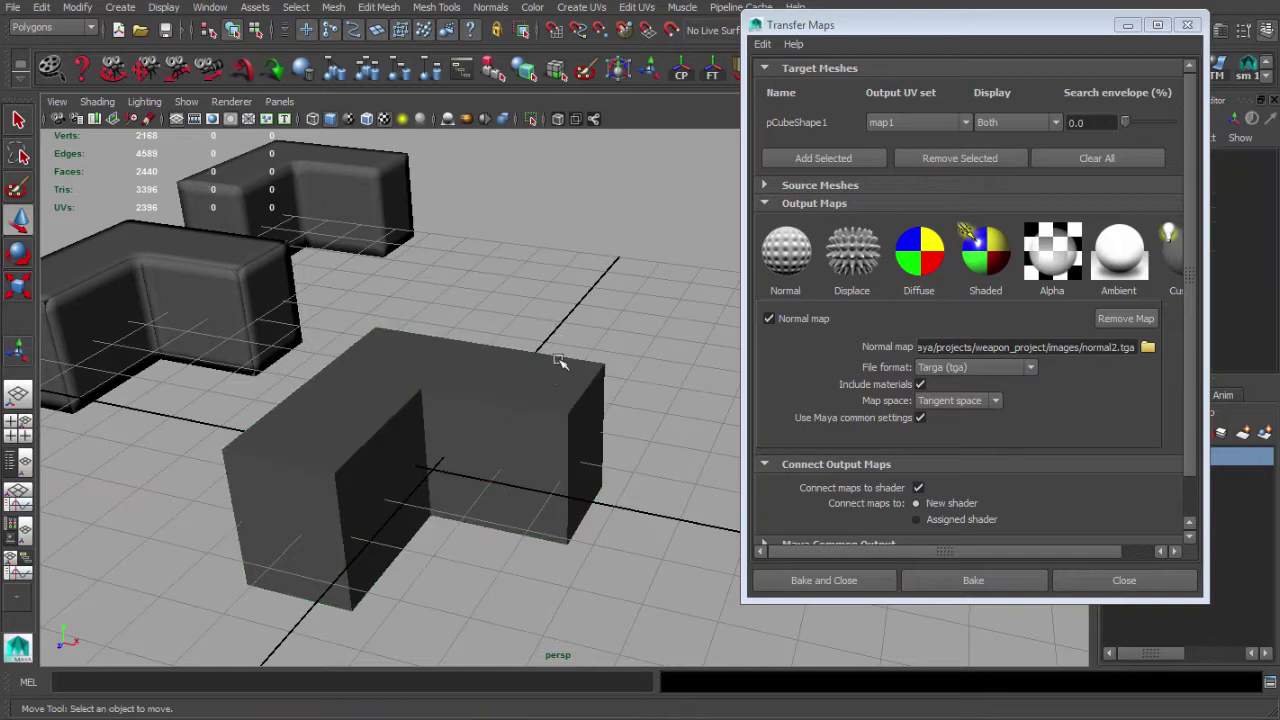
{"action": "left_click", "coordinate": [540, 375]}
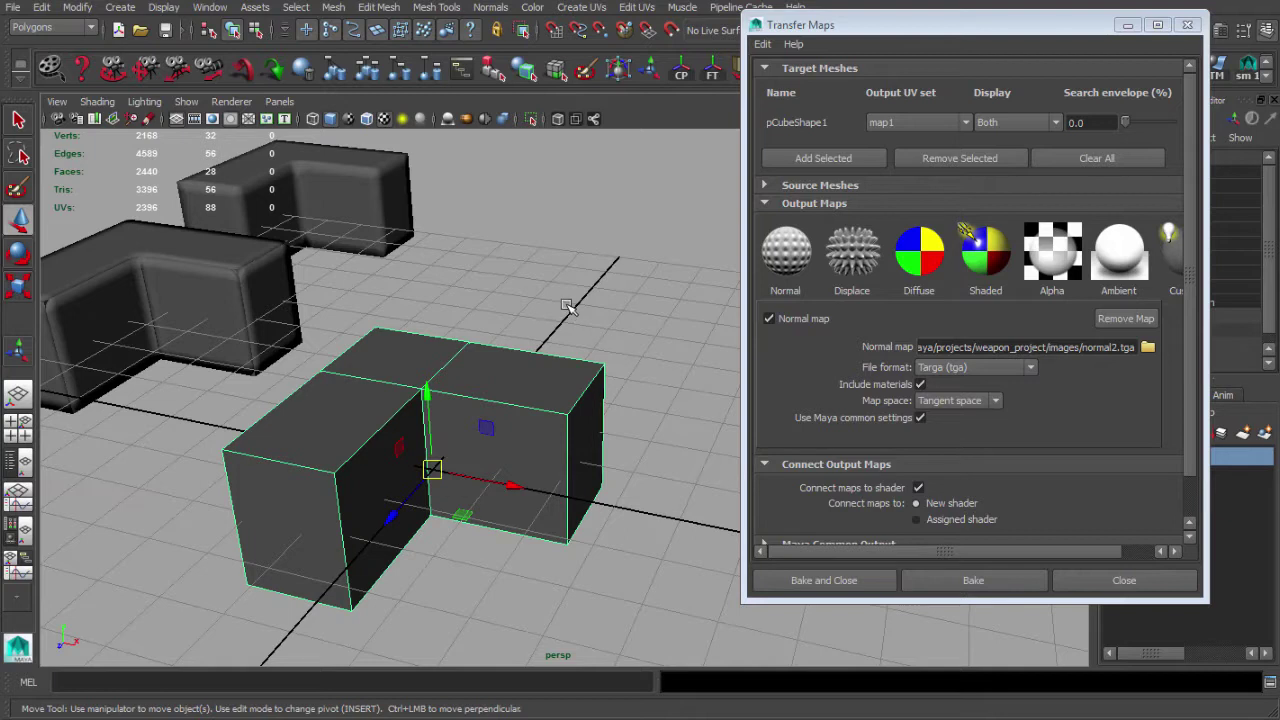
{"action": "left_click", "coordinate": [570, 302]}
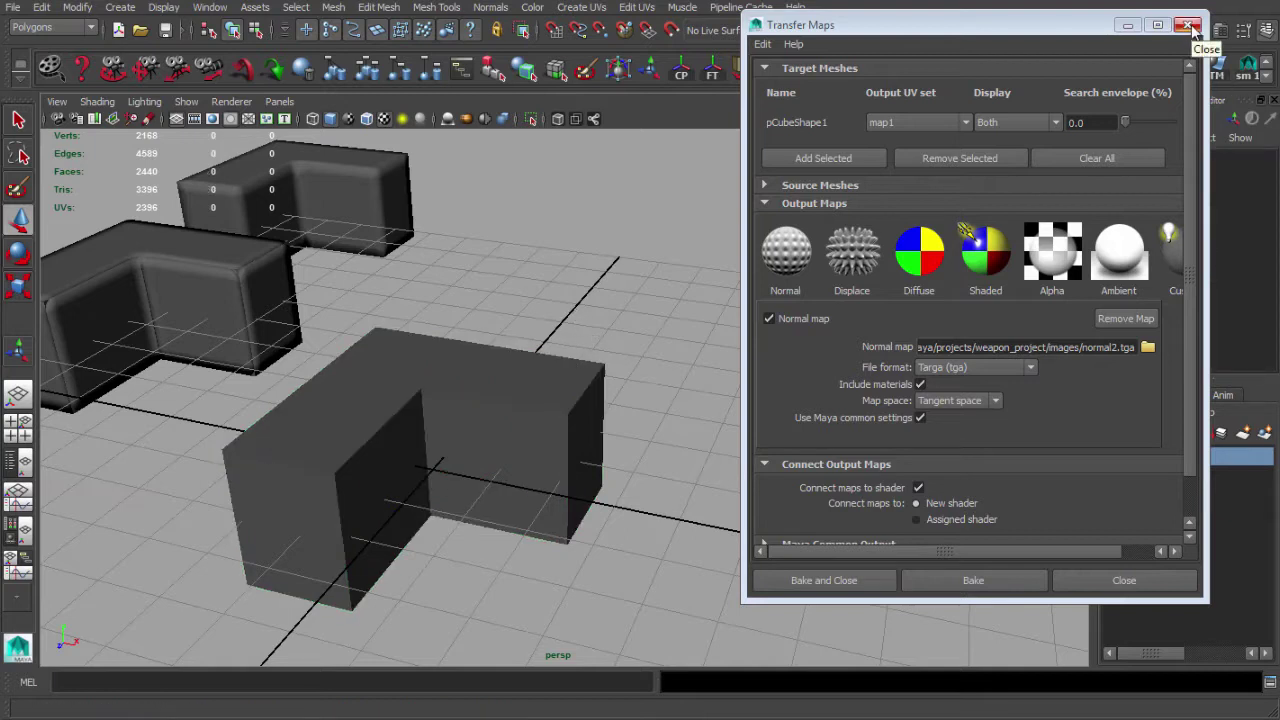
{"action": "left_click", "coordinate": [1190, 25]}
Duplicate the low-poly block at the origin in wireframe display and move the copy to about 57.5 along Z
{"action": "left_click_drag", "start_coordinate": [806, 329], "coordinate": [706, 380], "text": "alt"}
{"action": "left_click", "coordinate": [556, 360]}
{"action": "left_click_drag", "start_coordinate": [556, 360], "coordinate": [552, 356], "text": "alt"}
{"action": "middle_click_drag", "start_coordinate": [552, 356], "coordinate": [559, 354], "text": "alt"}
{"action": "left_click_drag", "start_coordinate": [559, 353], "coordinate": [500, 343], "text": "alt"}
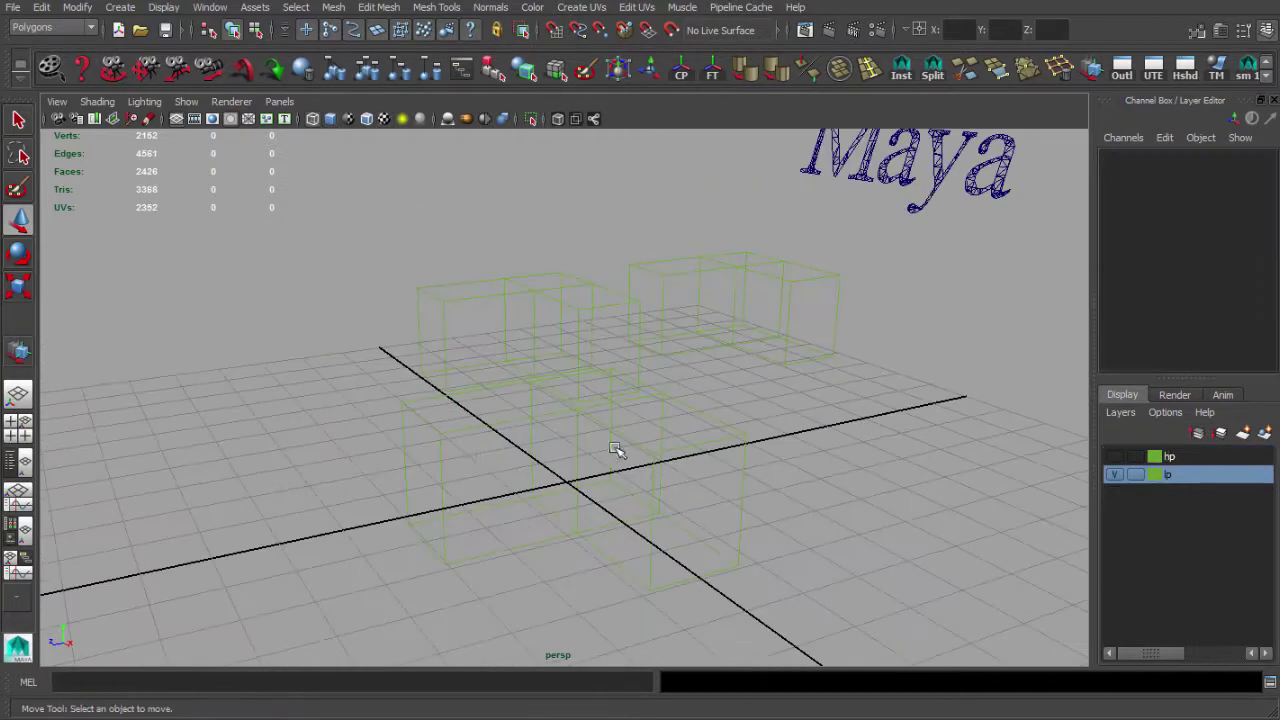
{"action": "left_click", "coordinate": [468, 424]}
{"action": "left_click_drag", "start_coordinate": [471, 420], "coordinate": [229, 486], "text": "alt"}
{"action": "key", "text": "ctrl+d"}
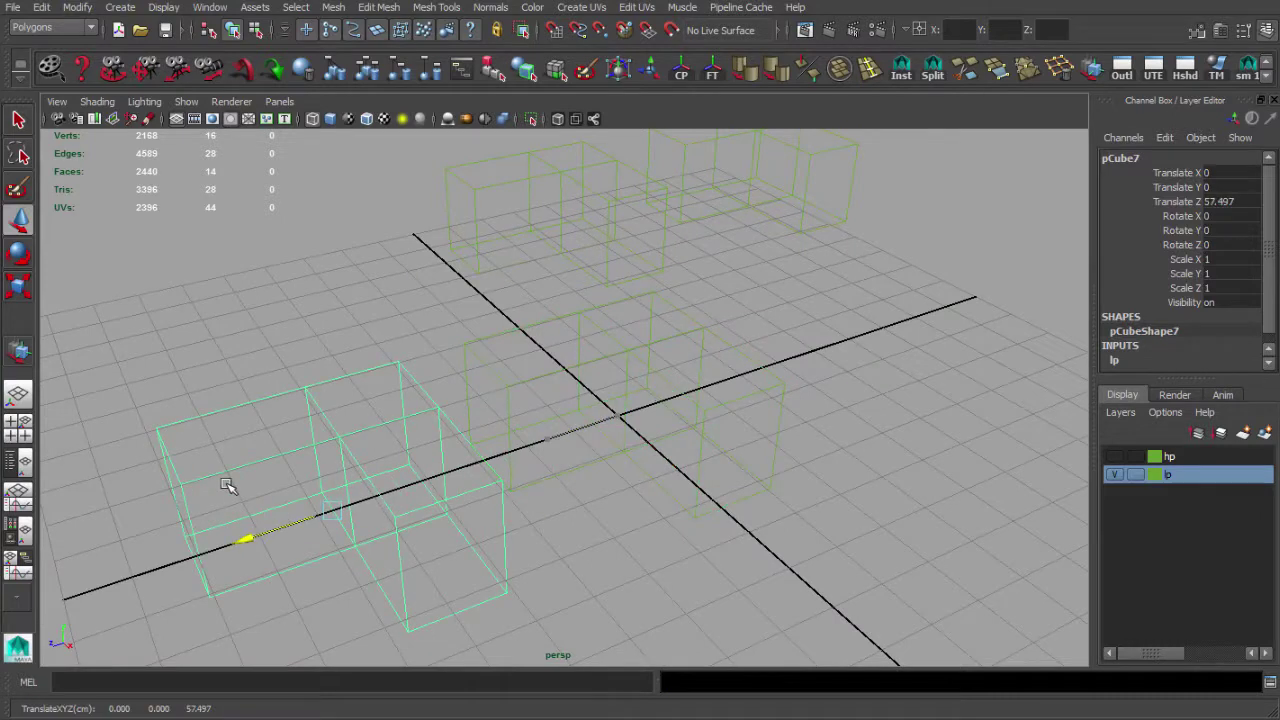
Remove the duplicated block from the lp layer and set that layer to template display
{"action": "left_click_drag", "start_coordinate": [380, 394], "coordinate": [310, 357], "text": "alt"}
{"action": "left_click", "coordinate": [273, 300]}
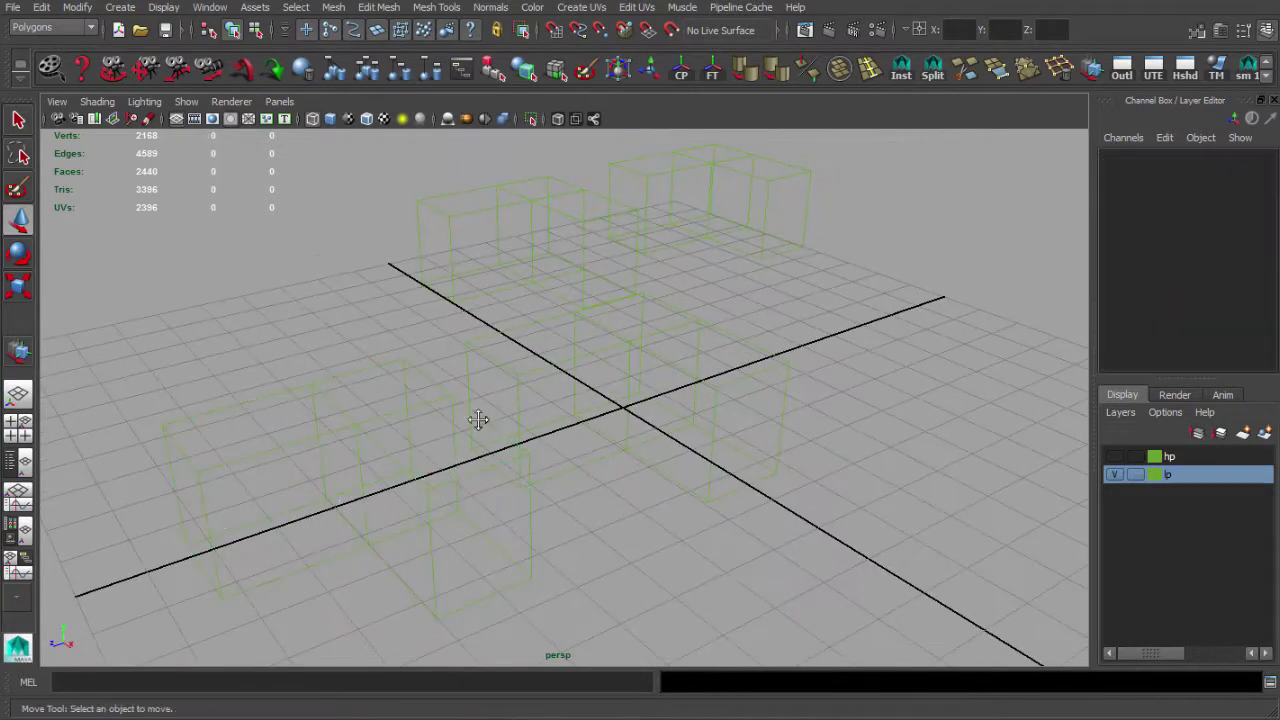
{"action": "left_click_drag", "start_coordinate": [480, 424], "coordinate": [607, 361], "text": "alt"}
{"action": "left_click", "coordinate": [673, 385]}
{"action": "right_click", "coordinate": [1188, 481]}
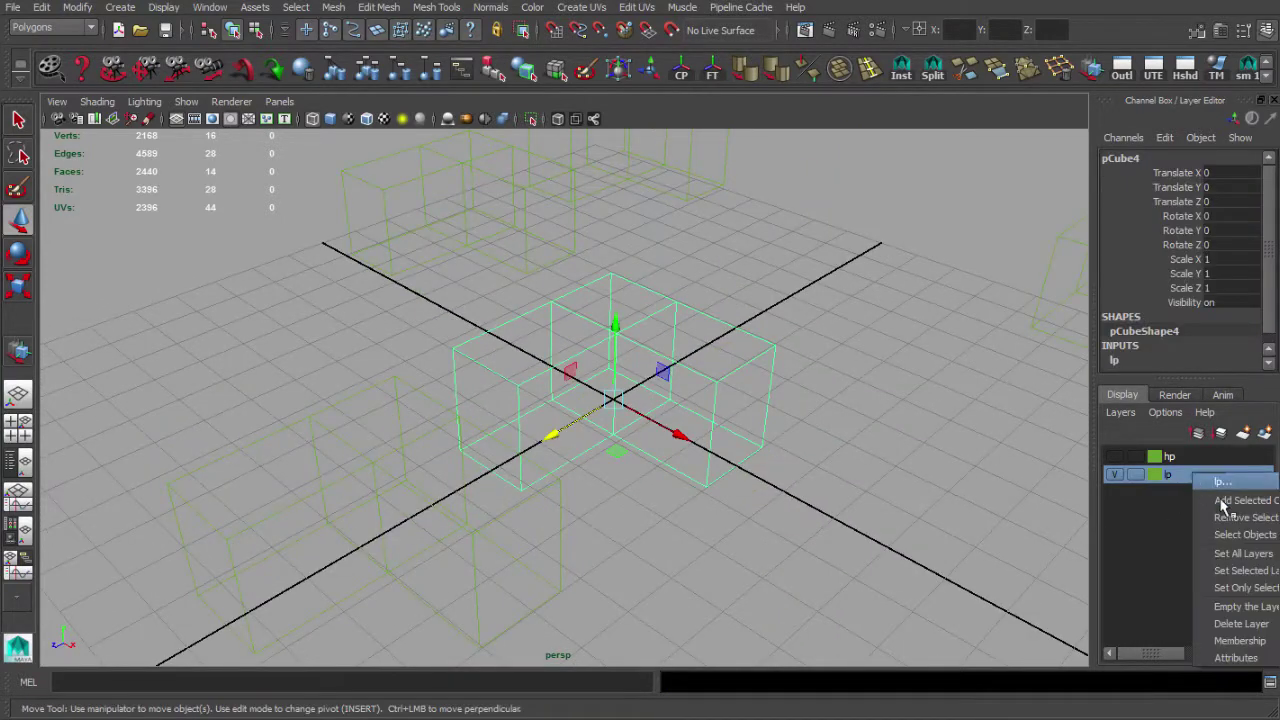
{"action": "left_click", "coordinate": [1206, 492]}
{"action": "left_click", "coordinate": [384, 467]}
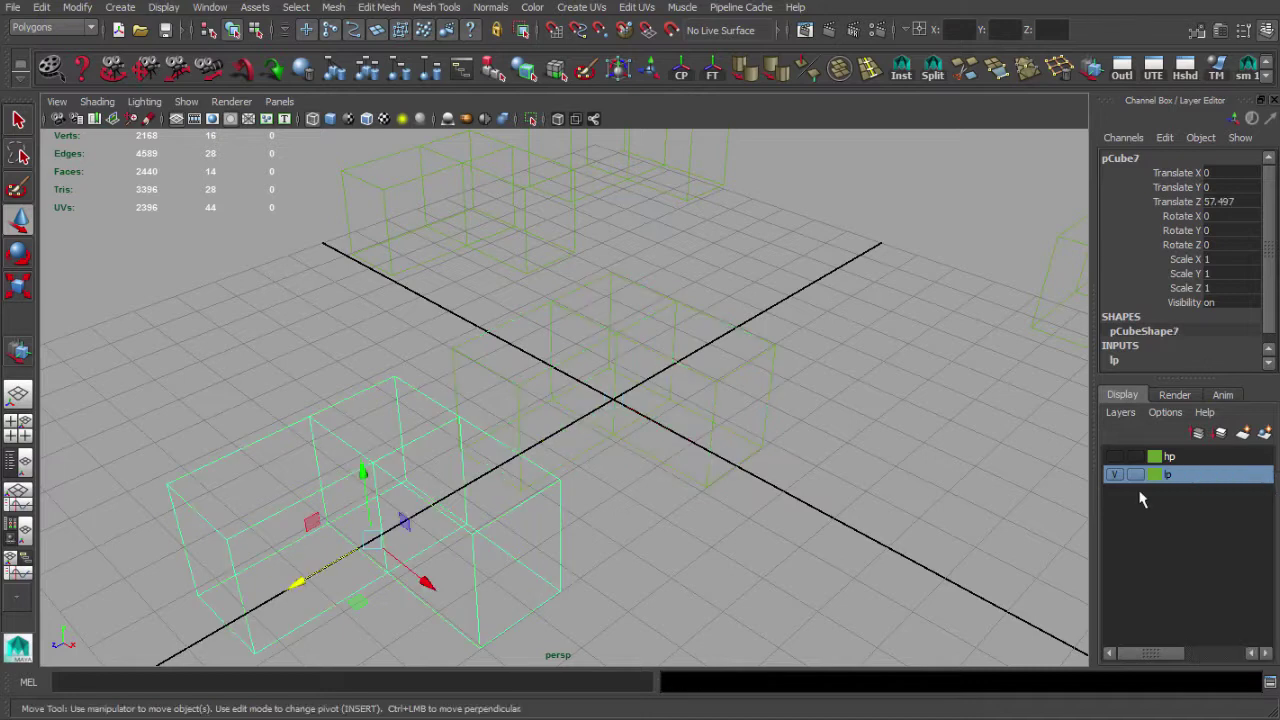
{"action": "right_click", "coordinate": [1198, 481]}
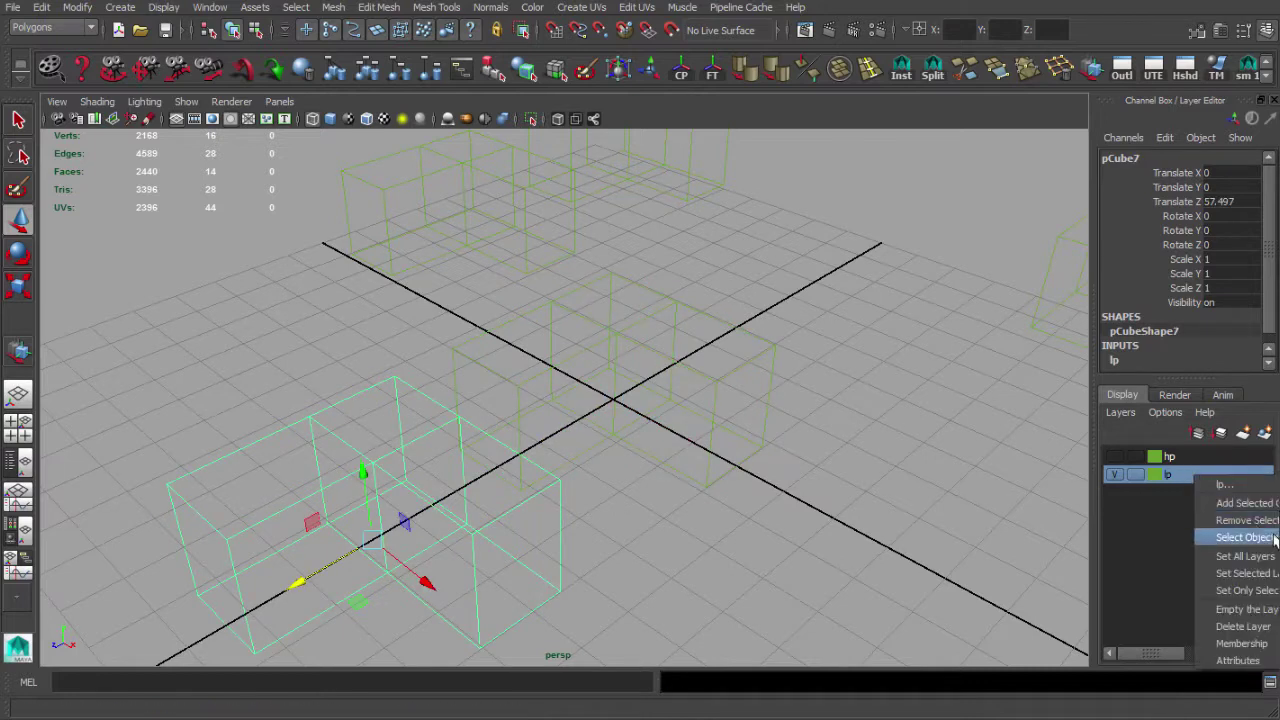
{"action": "left_click", "coordinate": [1205, 513]}
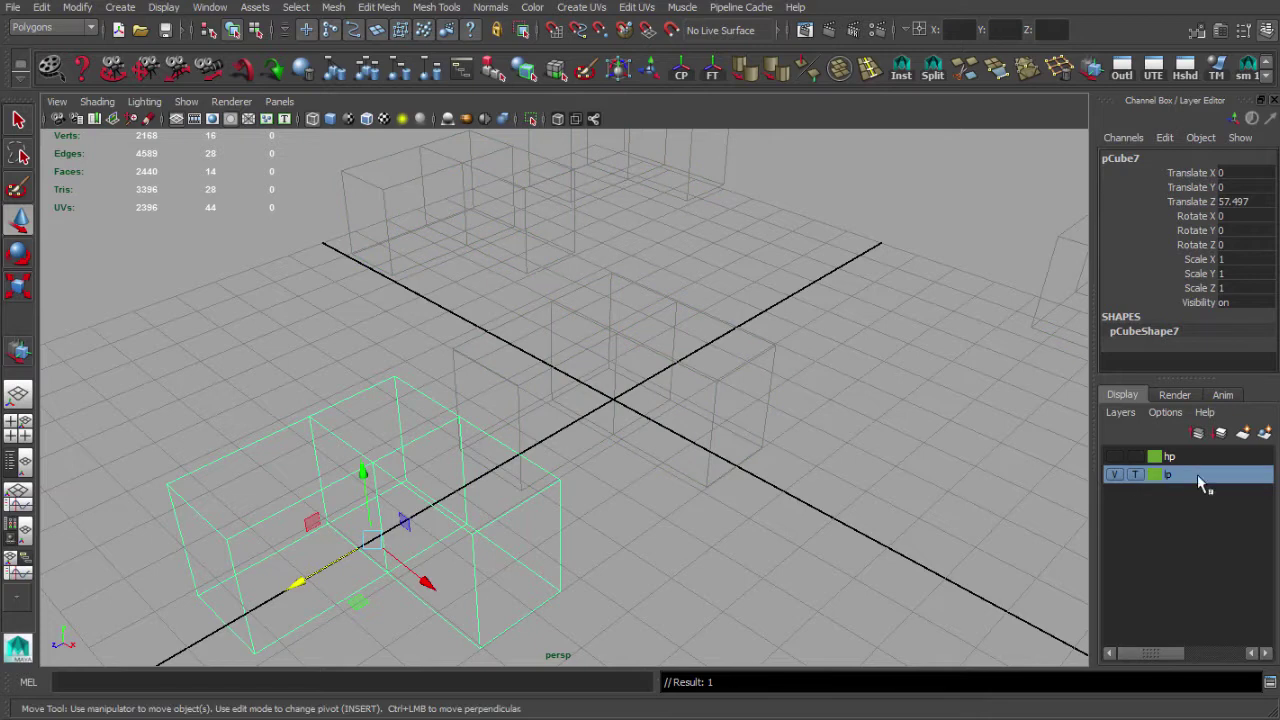
Snap the duplicated block back onto the grid origin, over the original low-poly block
{"action": "scroll", "coordinate": [791, 354], "scroll_direction": "down", "scroll_amount": 3}
{"action": "left_click_drag", "start_coordinate": [791, 354], "coordinate": [830, 329], "text": "alt"}
{"action": "left_click", "coordinate": [770, 357]}
{"action": "left_click_drag", "start_coordinate": [770, 357], "coordinate": [649, 451], "text": "alt"}
{"action": "left_click", "coordinate": [443, 471]}
{"action": "left_click_drag", "start_coordinate": [476, 504], "coordinate": [429, 320], "text": "alt"}
{"action": "key", "text": "x"}
Push all vertices of the duplicated block outward to form a slightly larger cage, and return to shaded object mode
{"action": "key", "text": "q"}
{"action": "right_click_drag", "start_coordinate": [428, 313], "coordinate": [342, 310]}
{"action": "left_click_drag", "start_coordinate": [640, 445], "coordinate": [910, 297], "text": "alt"}
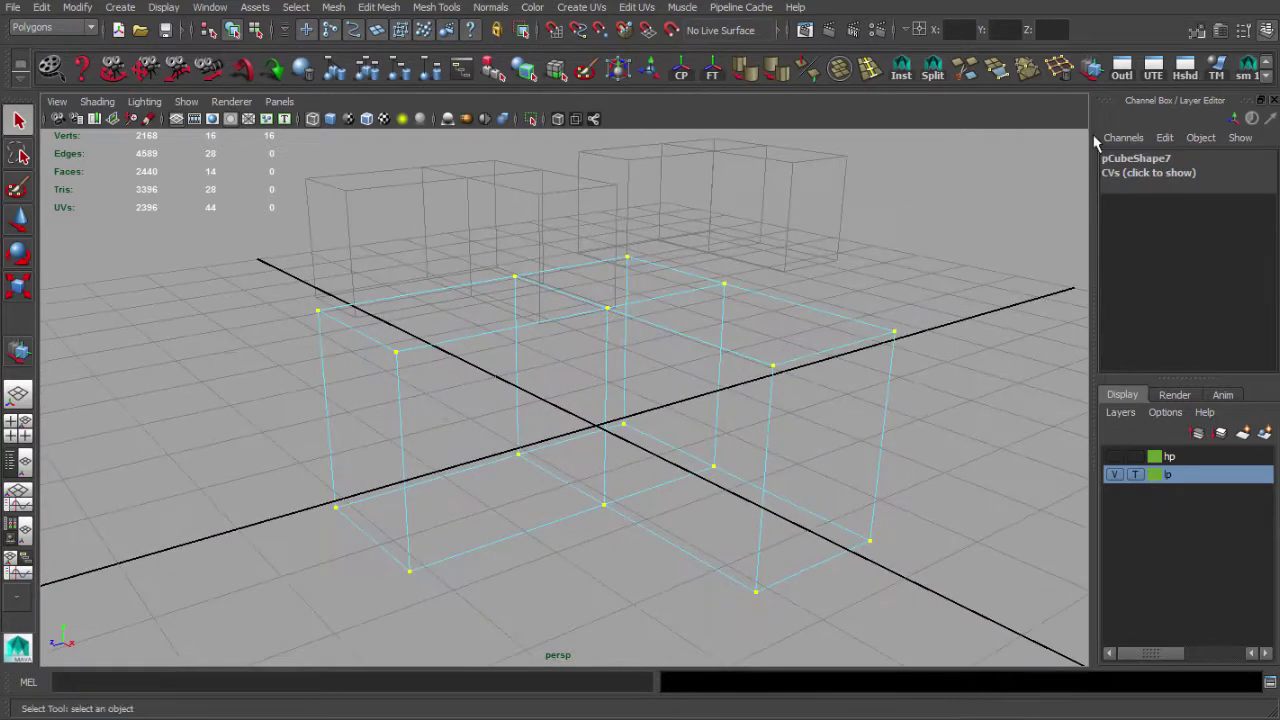
{"action": "key", "text": "w"}
{"action": "left_click_drag", "start_coordinate": [561, 374], "coordinate": [566, 394], "text": "alt"}
{"action": "right_click_drag", "start_coordinate": [566, 394], "coordinate": [595, 402], "text": "alt"}
{"action": "mouse_move", "coordinate": [570, 442]}
{"action": "left_mouse_down"}
{"action": "mouse_move", "coordinate": [543, 447]}
{"action": "mouse_move", "coordinate": [614, 414]}
{"action": "mouse_move", "coordinate": [528, 433]}
{"action": "left_mouse_up"}
{"action": "key", "text": "q"}
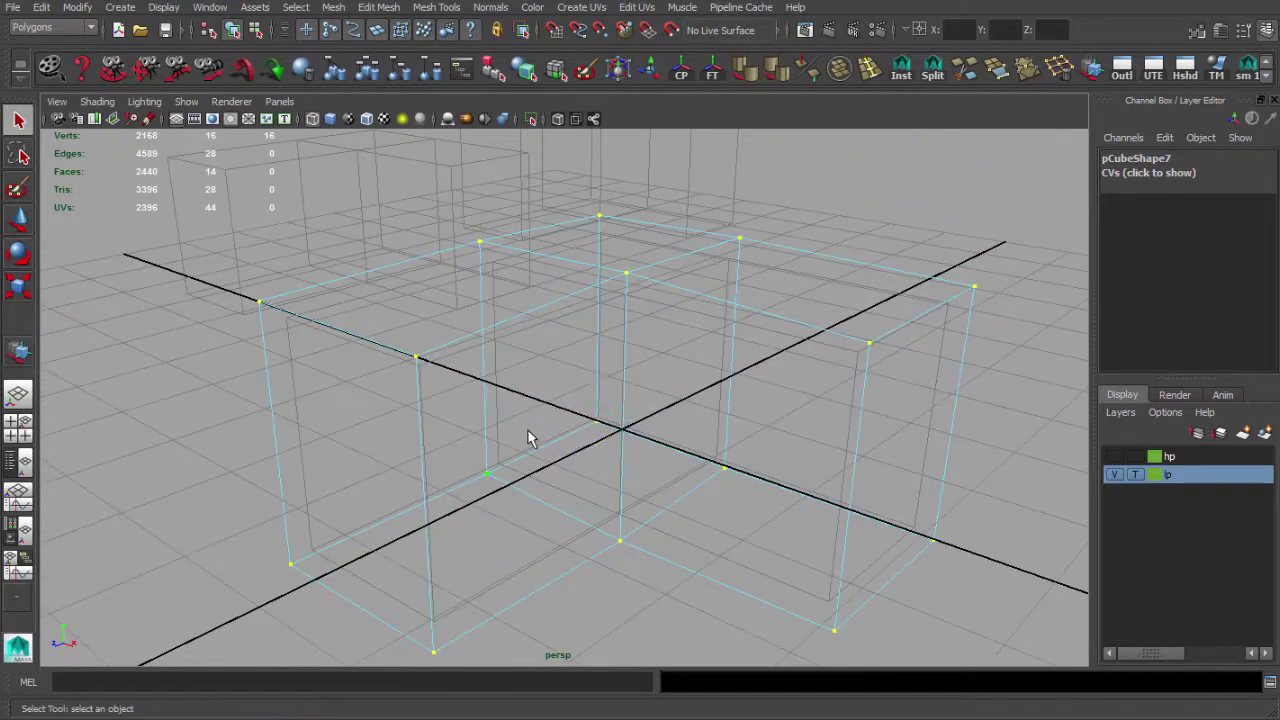
{"action": "key", "text": "5"}
{"action": "key", "text": "F8"}
{"action": "left_click_drag", "start_coordinate": [537, 319], "coordinate": [557, 371], "text": "alt"}
{"action": "right_click_drag", "start_coordinate": [557, 371], "coordinate": [560, 378], "text": "alt"}
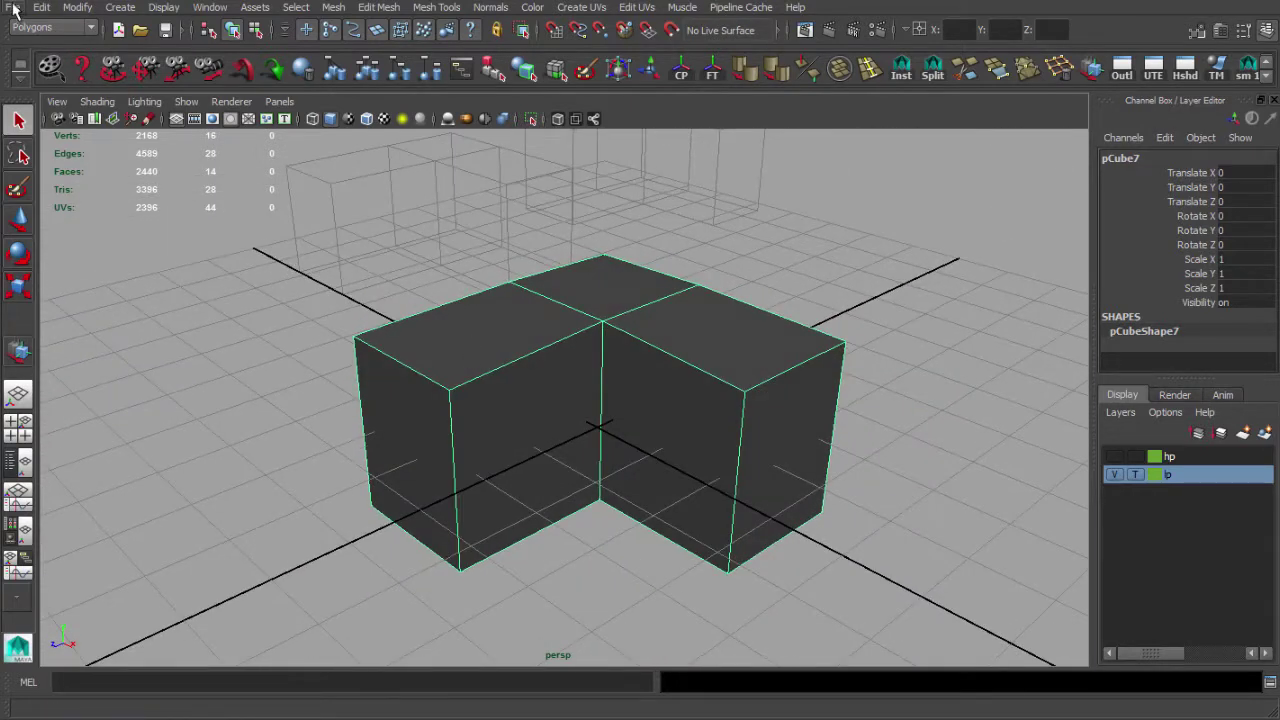
Export the selected cage mesh to the Desktop as an OBJ file named cage
{"action": "left_click", "coordinate": [13, 7]}
{"action": "left_click", "coordinate": [80, 212]}
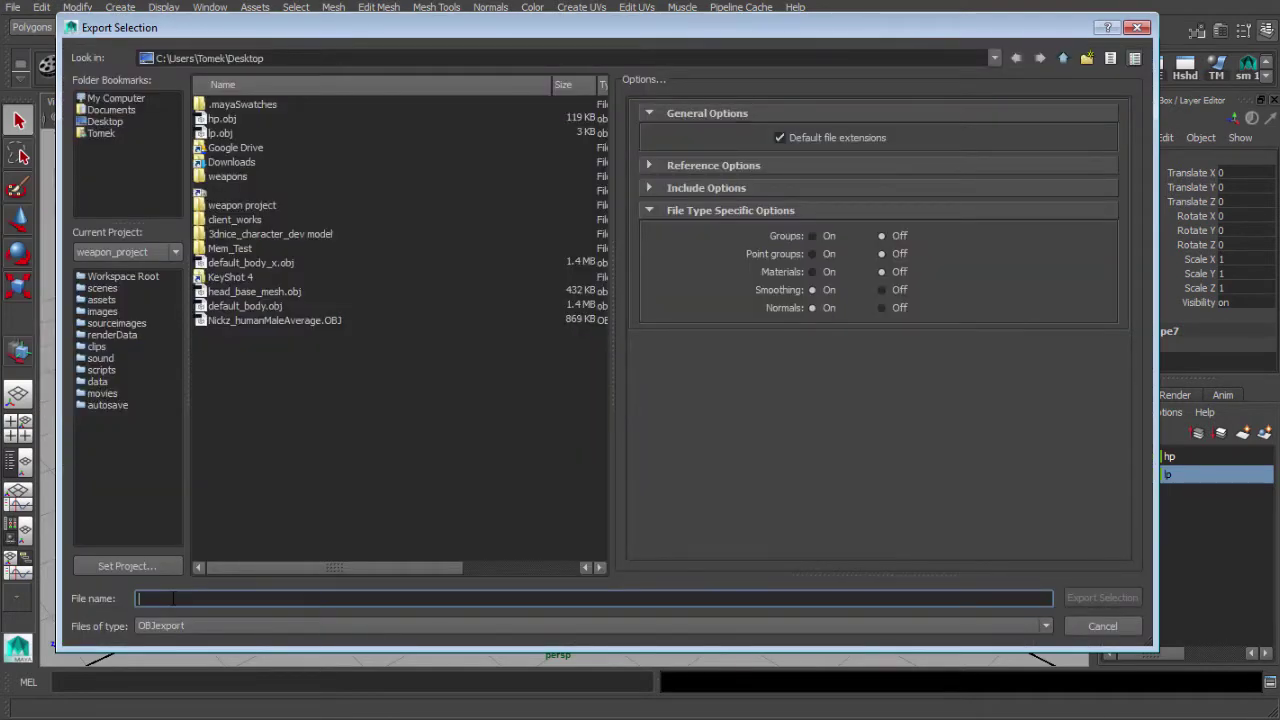
{"action": "type", "text": "cage"}
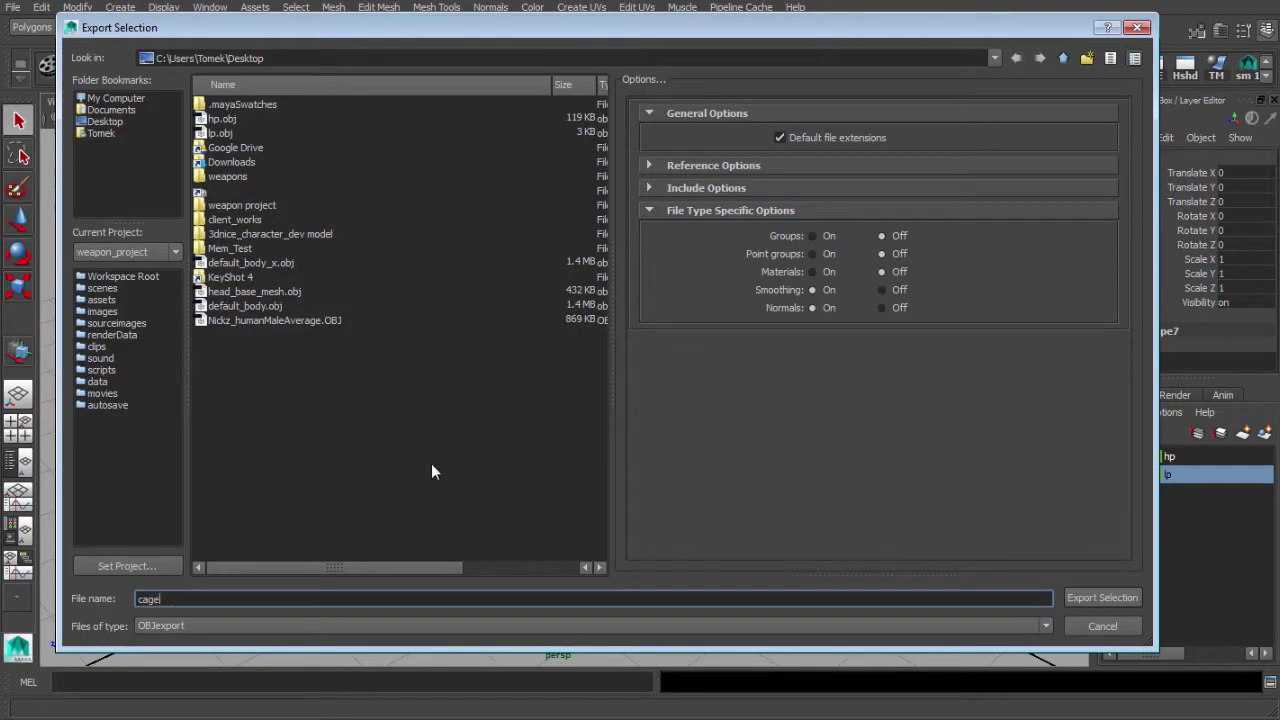
{"action": "left_click", "coordinate": [1088, 600]}
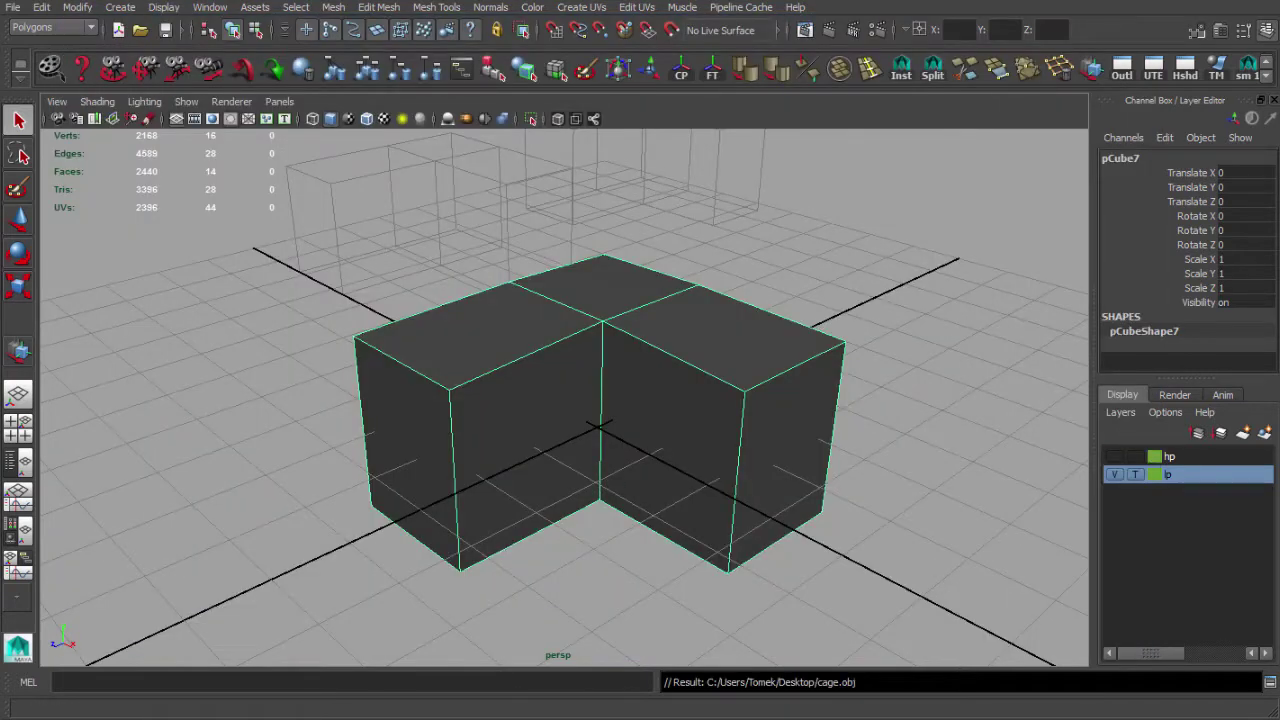
Switch to xNormal, close the map preview and rename the output file to normal_x2.bmp
{"action": "key", "text": "alt+Tab"}
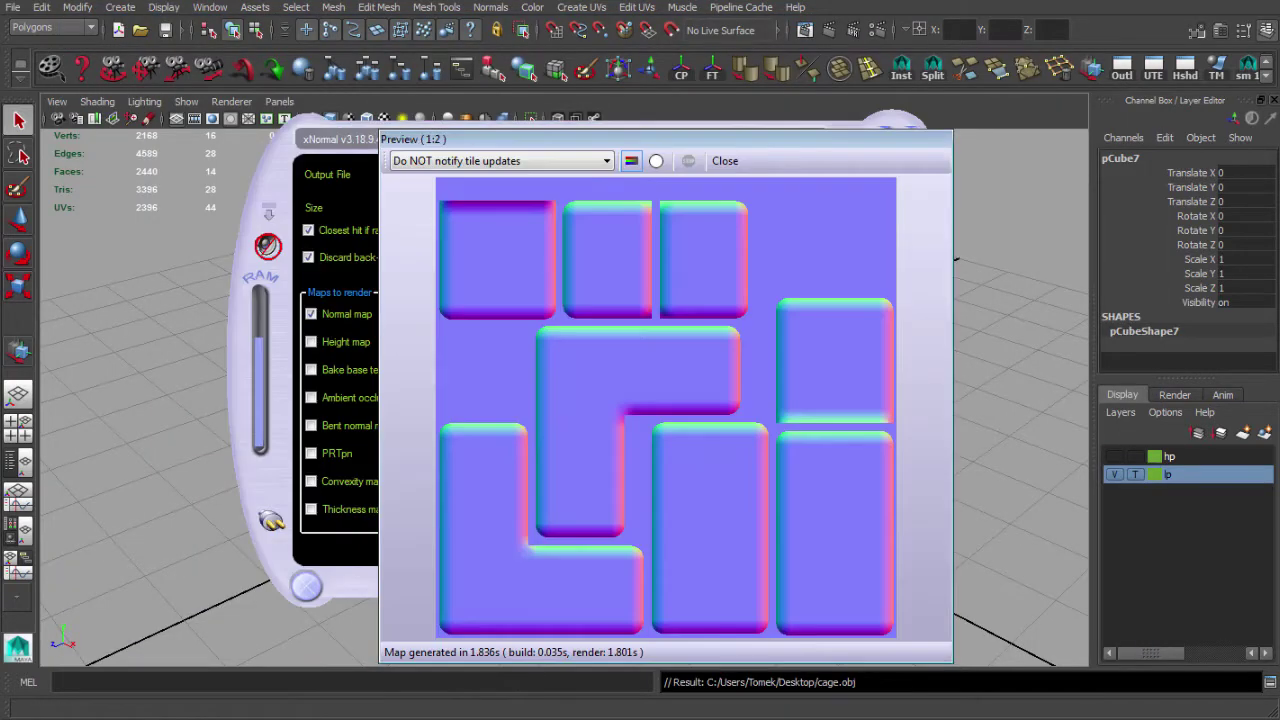
{"action": "left_click", "coordinate": [728, 162]}
{"action": "left_click_drag", "start_coordinate": [665, 145], "coordinate": [645, 136]}
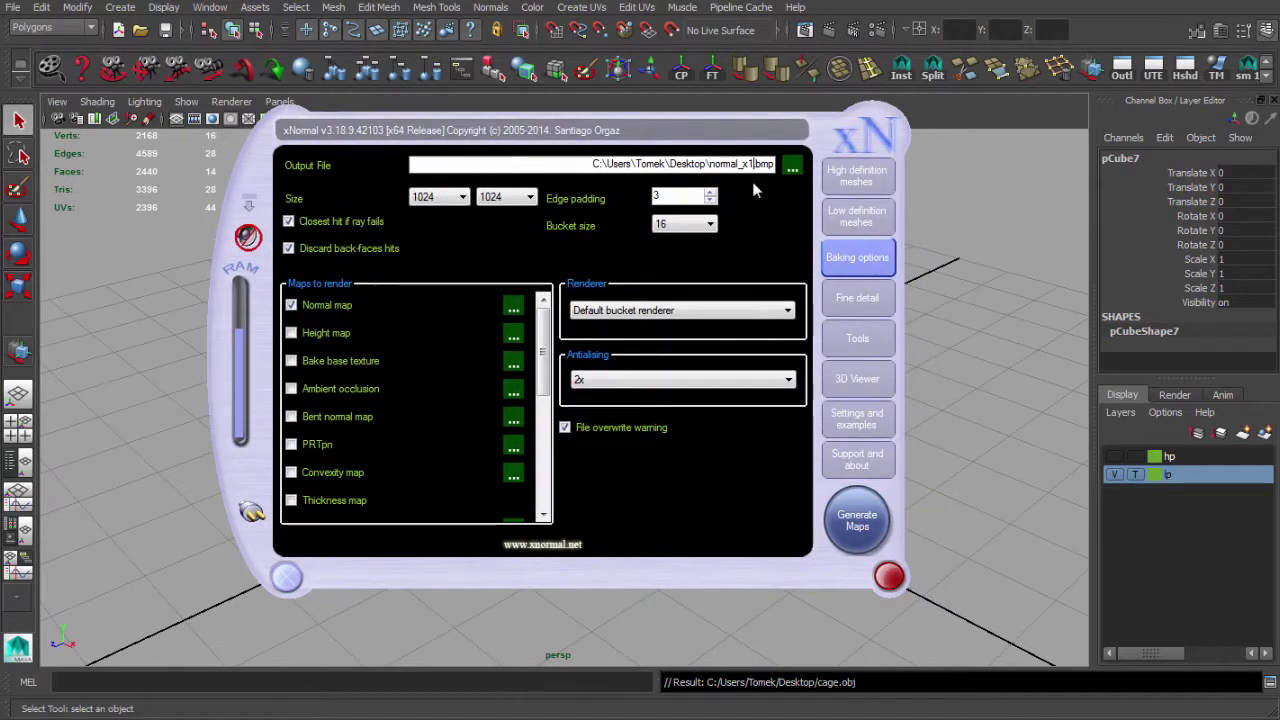
{"action": "key", "text": "BackSpace"}
{"action": "type", "text": "2"}
Assign cage.obj from the Desktop as the external cage file for the lp.obj low-definition mesh and acknowledge the topology warning
{"action": "left_click", "coordinate": [851, 224]}
{"action": "left_click_drag", "start_coordinate": [851, 224], "coordinate": [820, 229]}
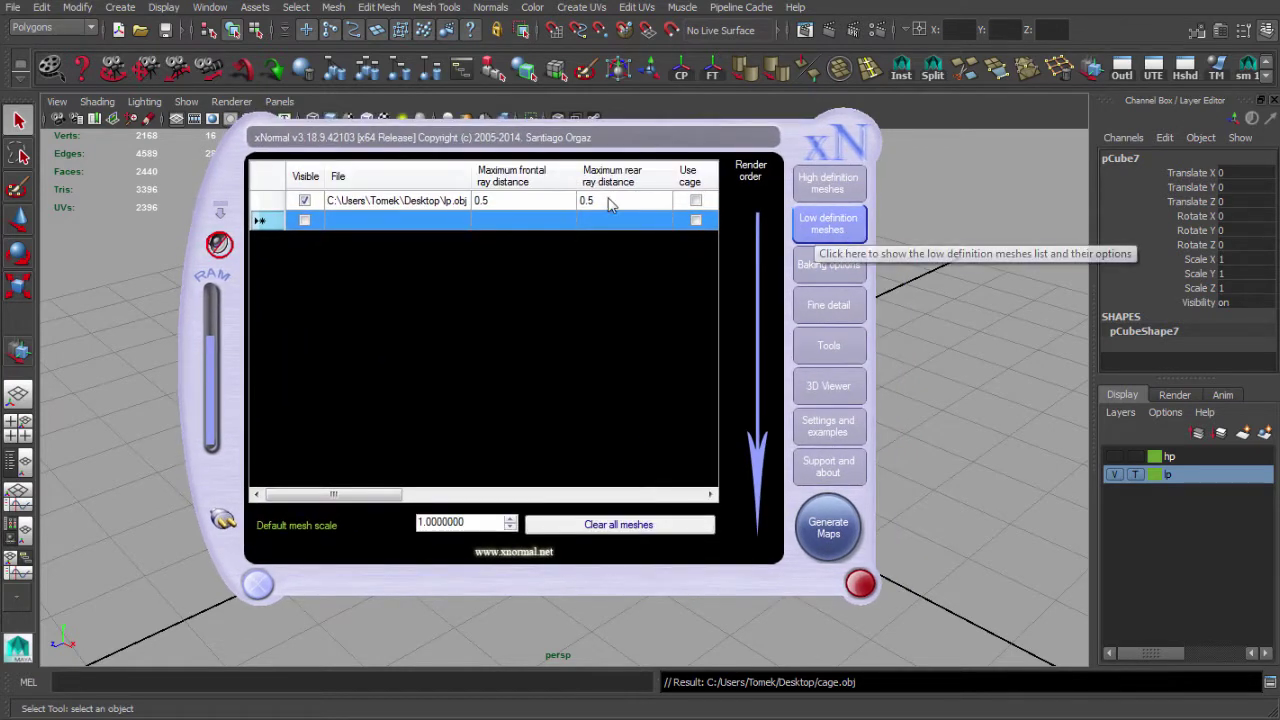
{"action": "left_click", "coordinate": [540, 202]}
{"action": "right_click", "coordinate": [545, 208]}
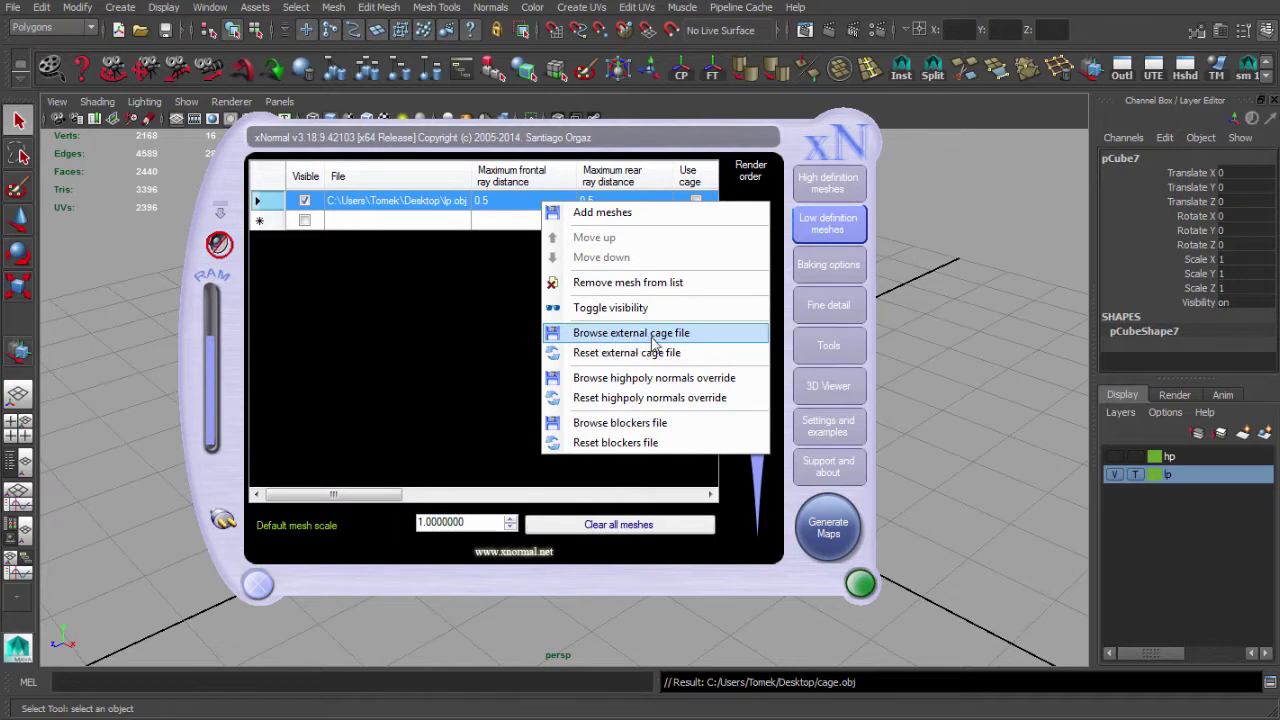
{"action": "left_click", "coordinate": [695, 340]}
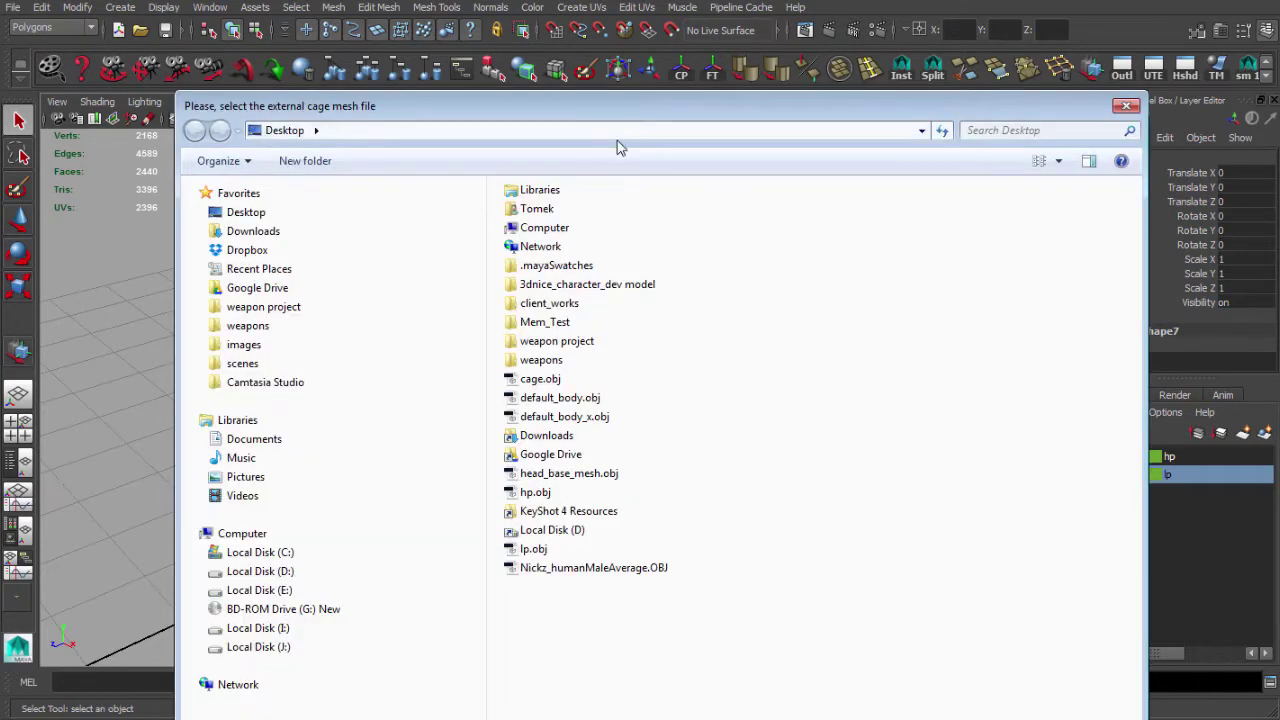
{"action": "left_click_drag", "start_coordinate": [631, 114], "coordinate": [595, 60]}
{"action": "left_click", "coordinate": [507, 333]}
{"action": "left_click_drag", "start_coordinate": [702, 50], "coordinate": [677, 275]}
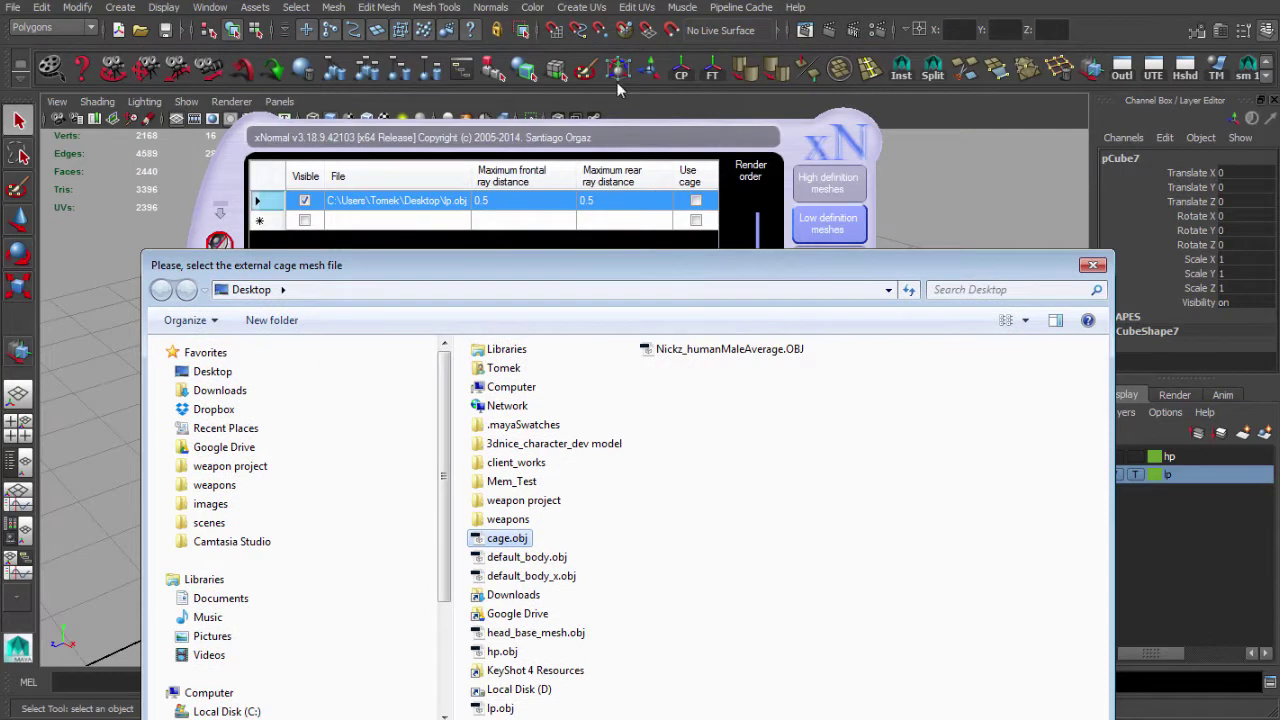
{"action": "left_click_drag", "start_coordinate": [604, 256], "coordinate": [559, 69]}
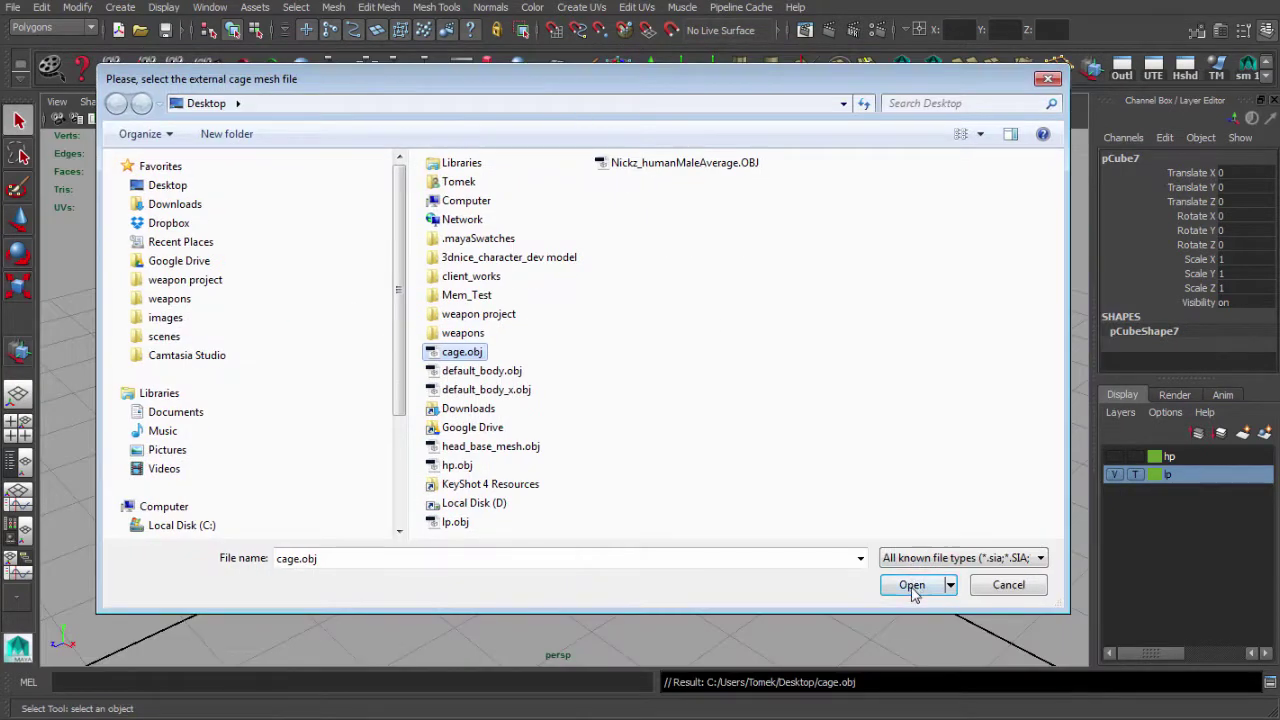
{"action": "left_click", "coordinate": [912, 586]}
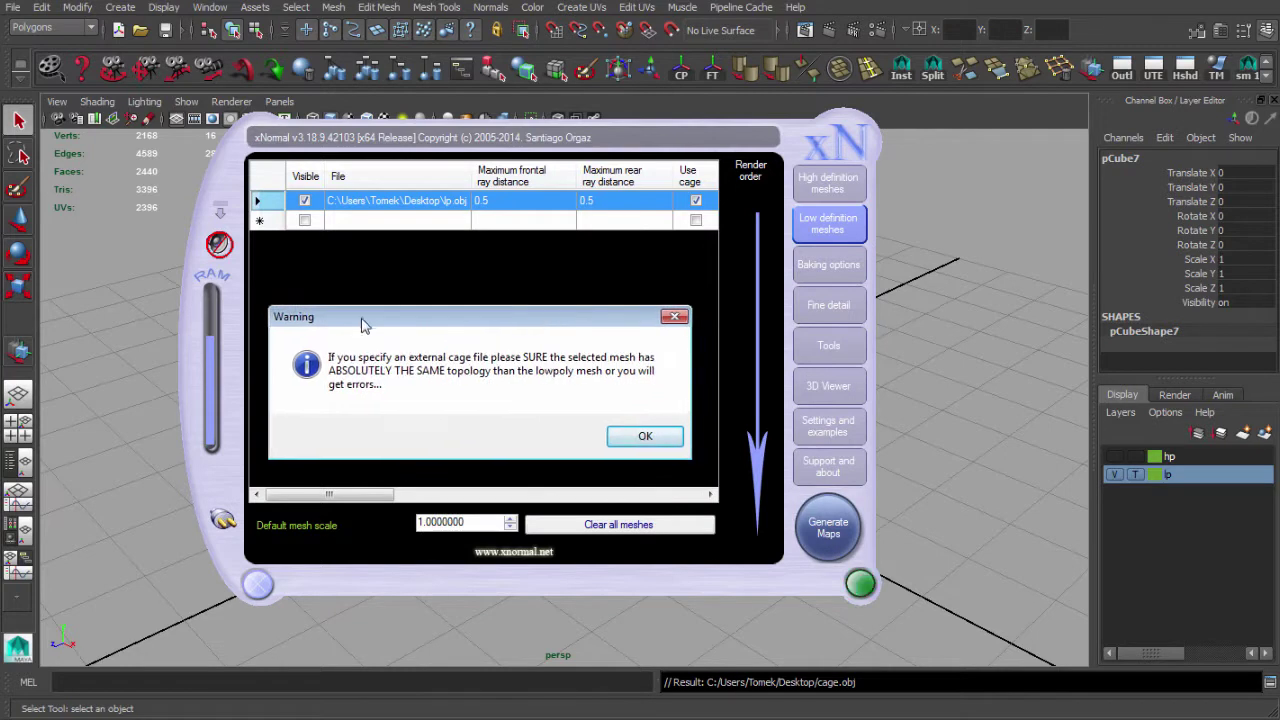
{"action": "left_click_drag", "start_coordinate": [364, 325], "coordinate": [366, 329]}
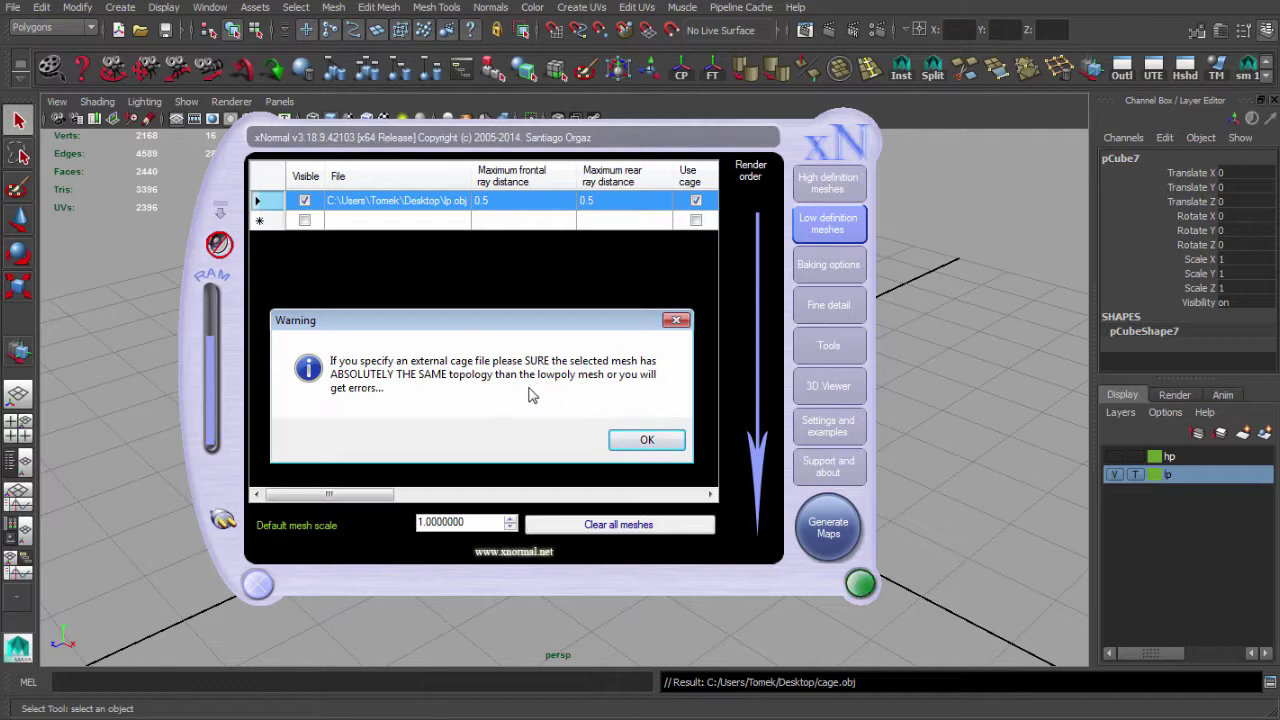
{"action": "left_click", "coordinate": [645, 441]}
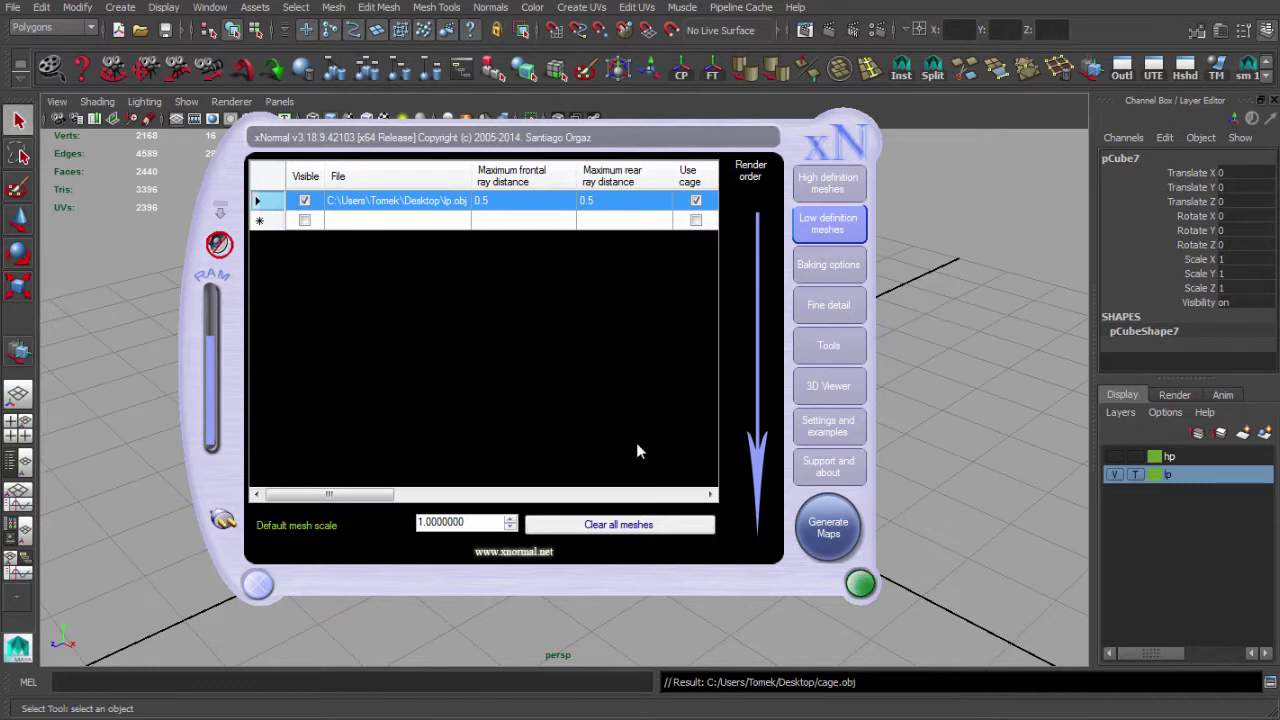
Generate the normal map from the current meshes using the external cage
{"action": "left_click_drag", "start_coordinate": [572, 140], "coordinate": [588, 138]}
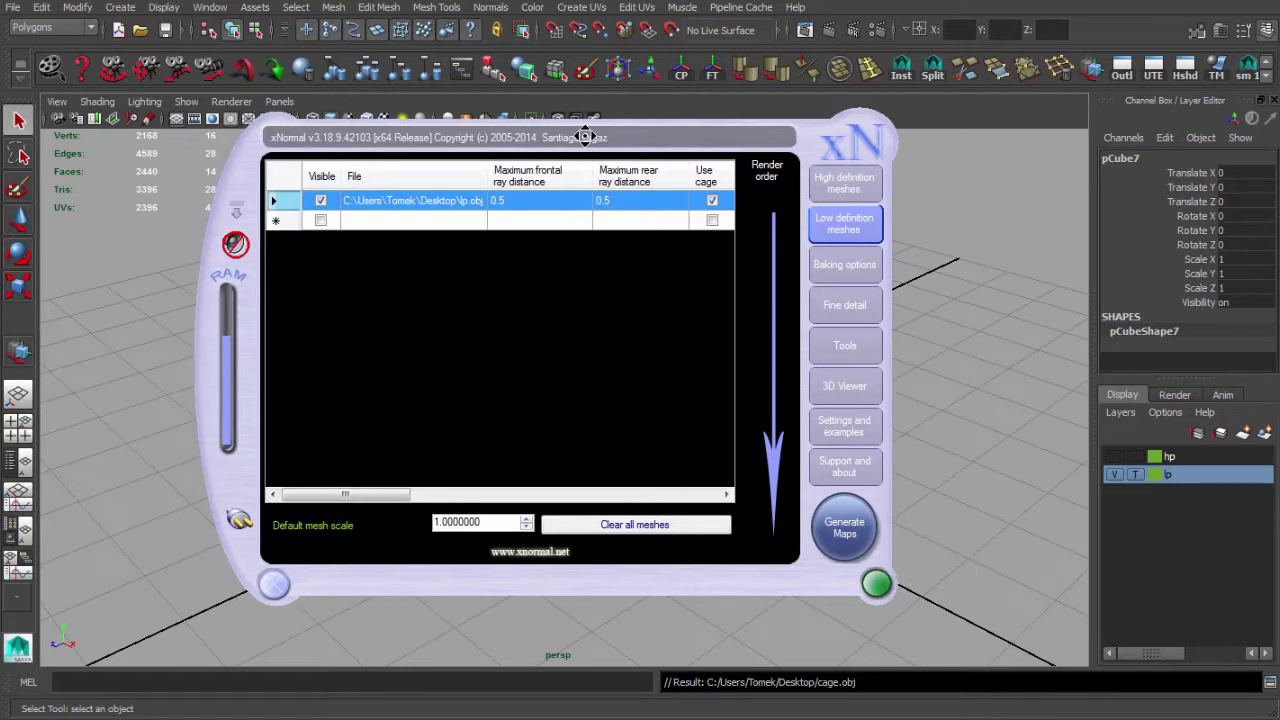
{"action": "left_click", "coordinate": [845, 535]}
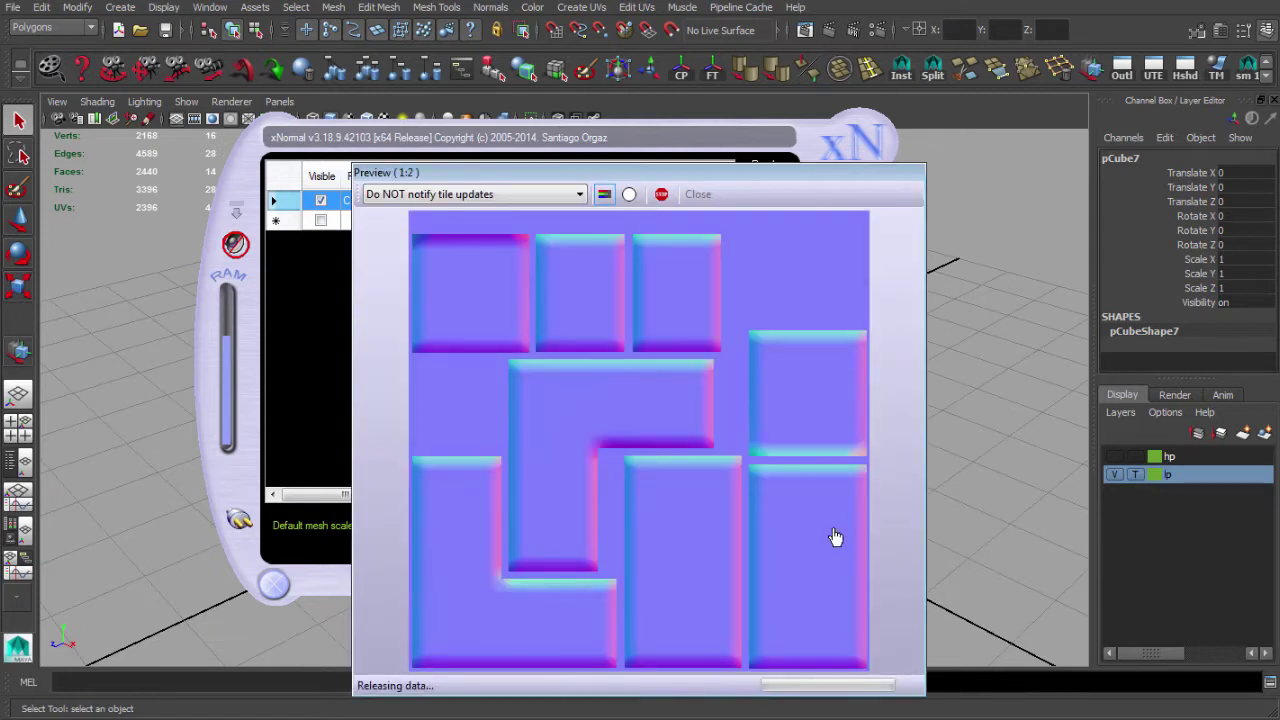
{"action": "left_click_drag", "start_coordinate": [641, 166], "coordinate": [640, 149]}
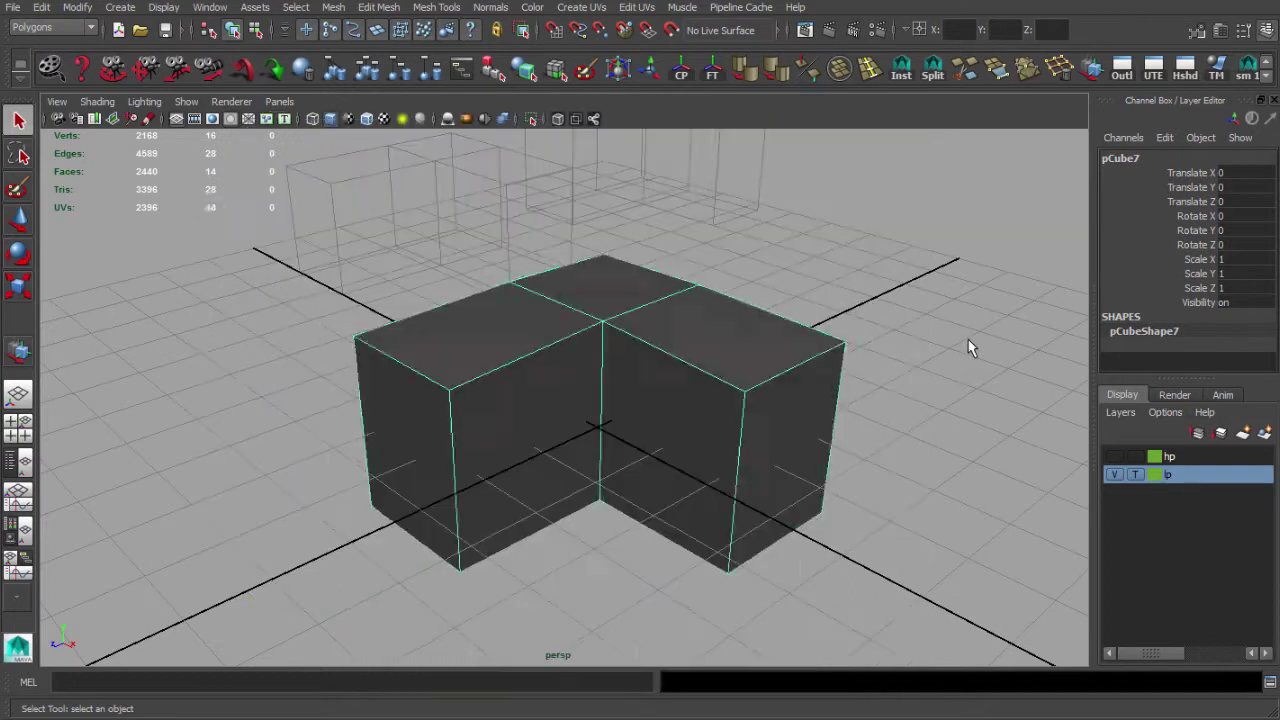
Switch to Maya and put the cage mesh into a new display layer
{"action": "left_click", "coordinate": [968, 339]}
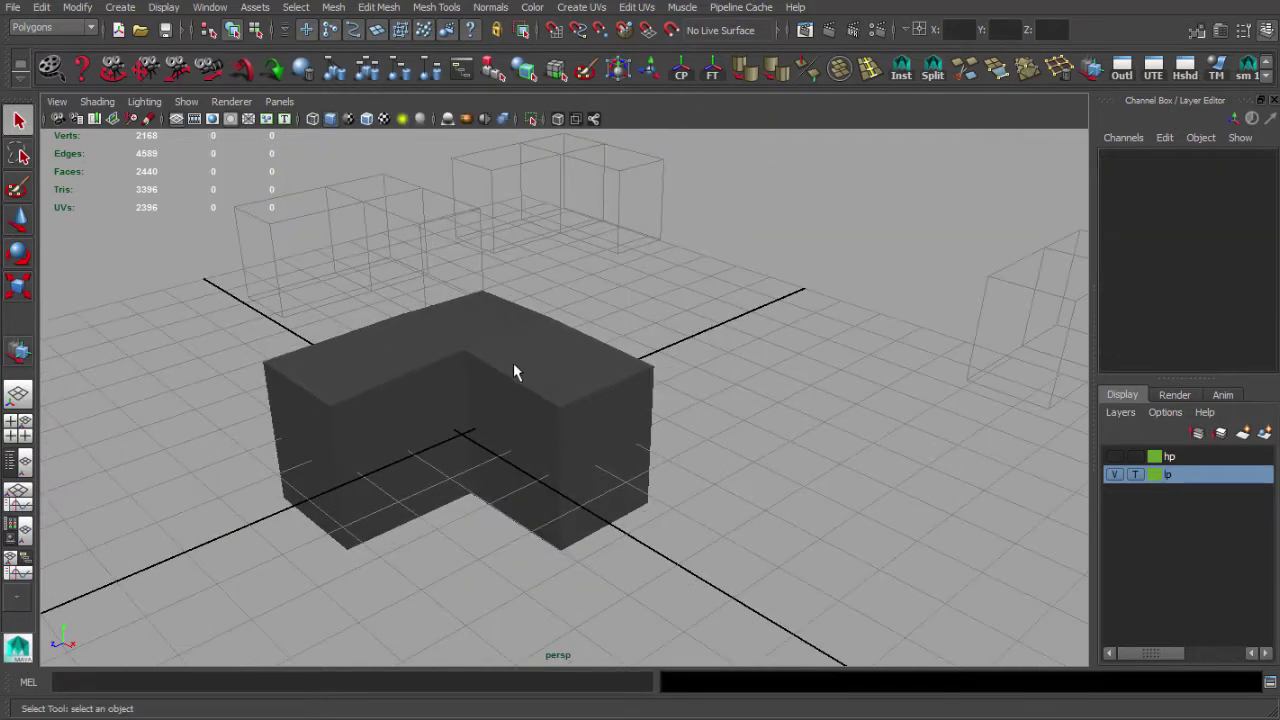
{"action": "left_click", "coordinate": [600, 444]}
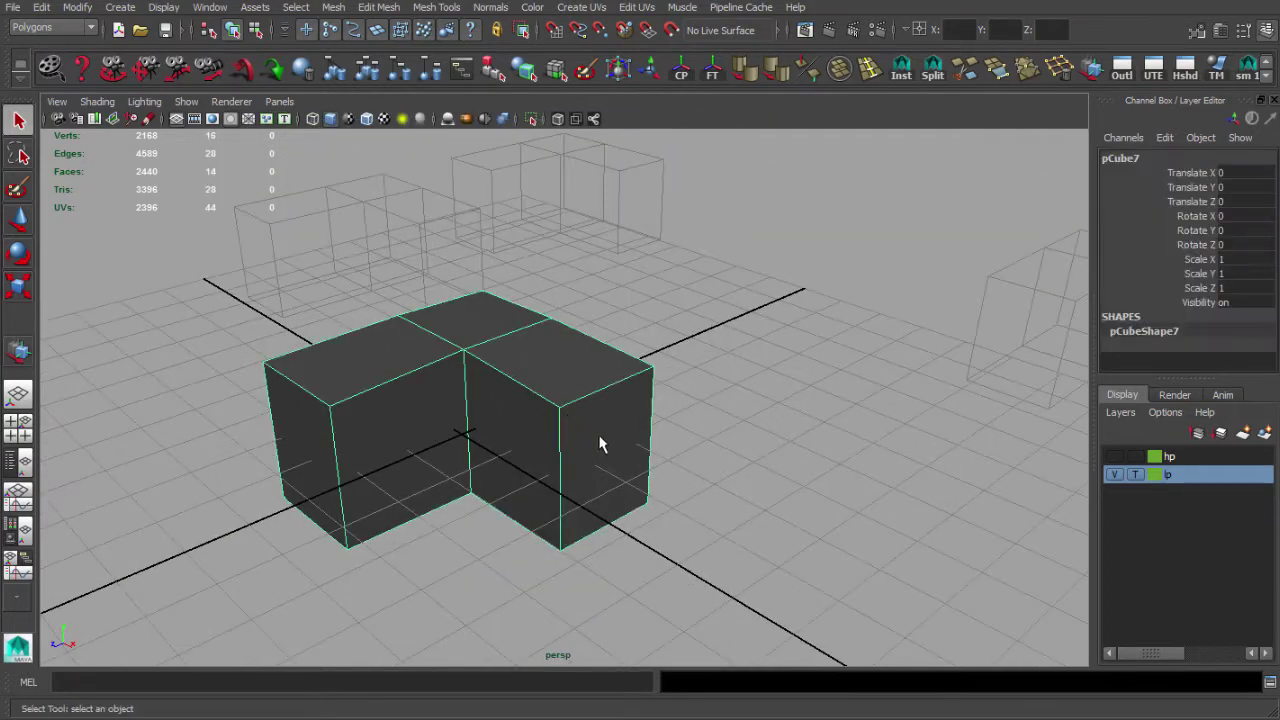
{"action": "left_click", "coordinate": [1267, 434]}
{"action": "left_click", "coordinate": [1196, 455]}
{"action": "right_click", "coordinate": [1197, 454]}
{"action": "left_click", "coordinate": [1230, 486]}
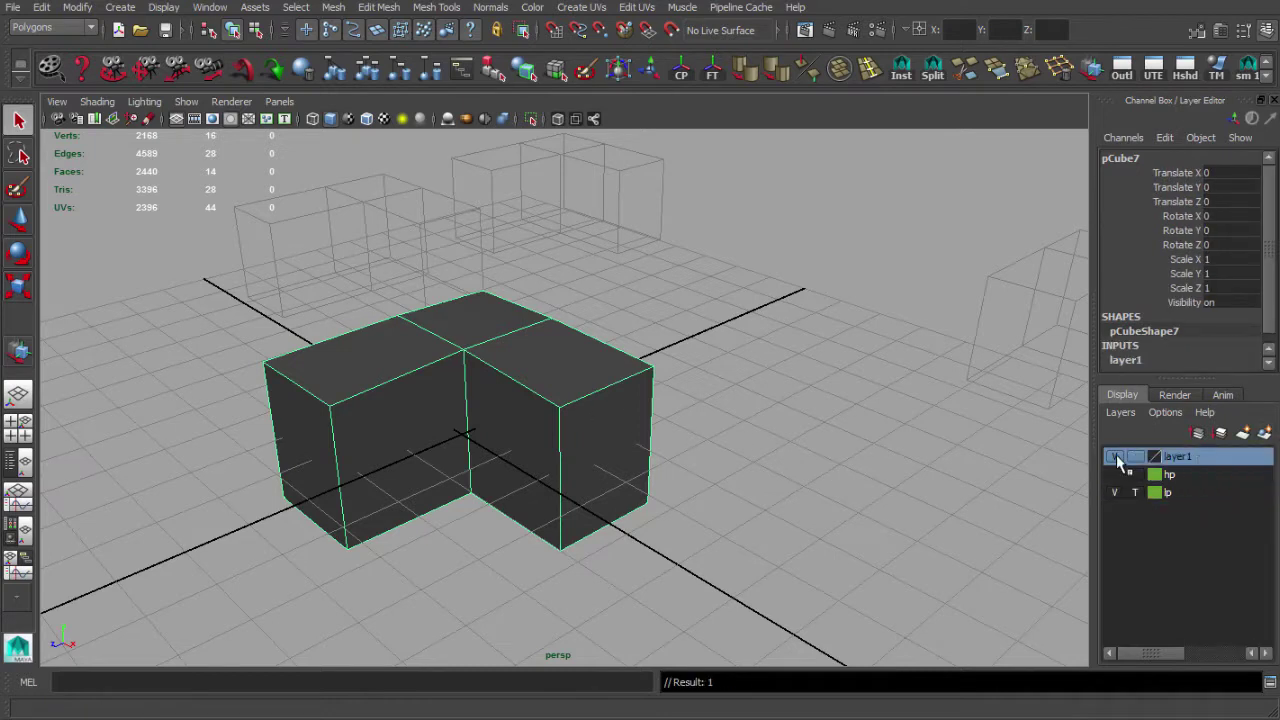
Name the new layer cage, give it the green layer colour, and make it a hidden template layer
{"action": "double_click", "coordinate": [1133, 458]}
{"action": "type", "text": "cage"}
{"action": "left_click", "coordinate": [629, 399]}
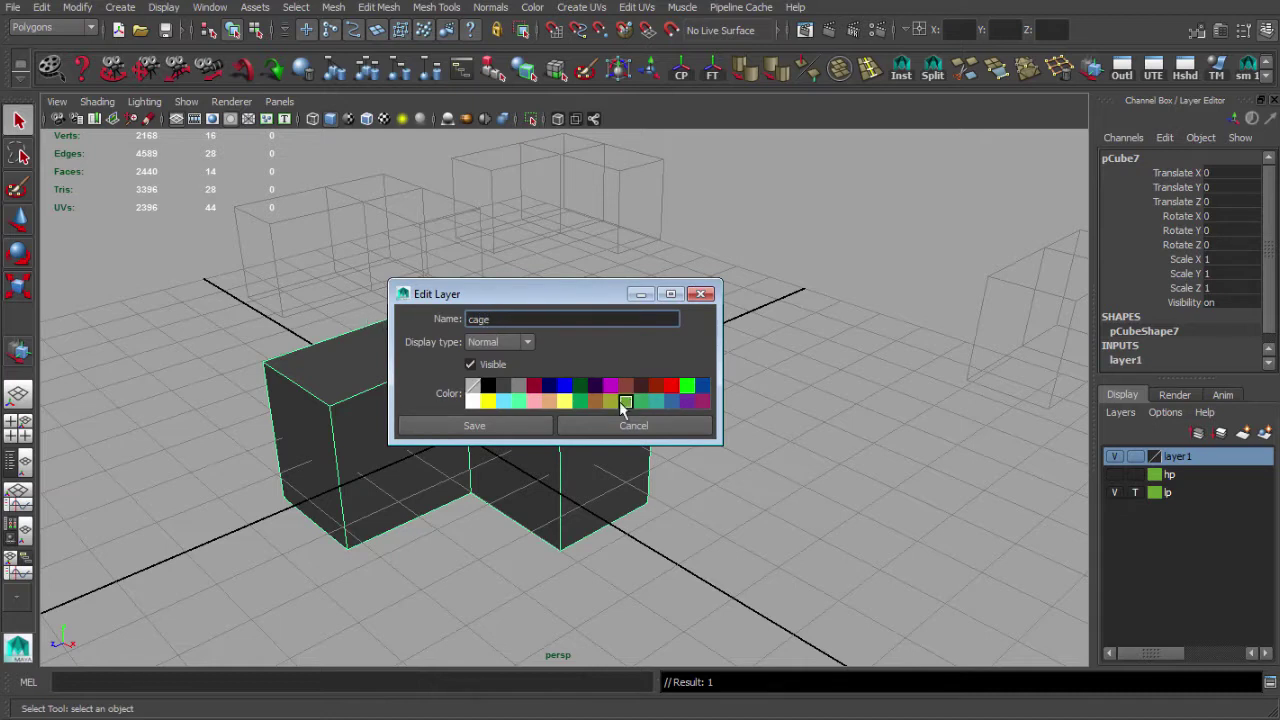
{"action": "left_click", "coordinate": [515, 428]}
{"action": "right_click", "coordinate": [1214, 454]}
{"action": "left_click", "coordinate": [1257, 488]}
{"action": "left_click", "coordinate": [1135, 457]}
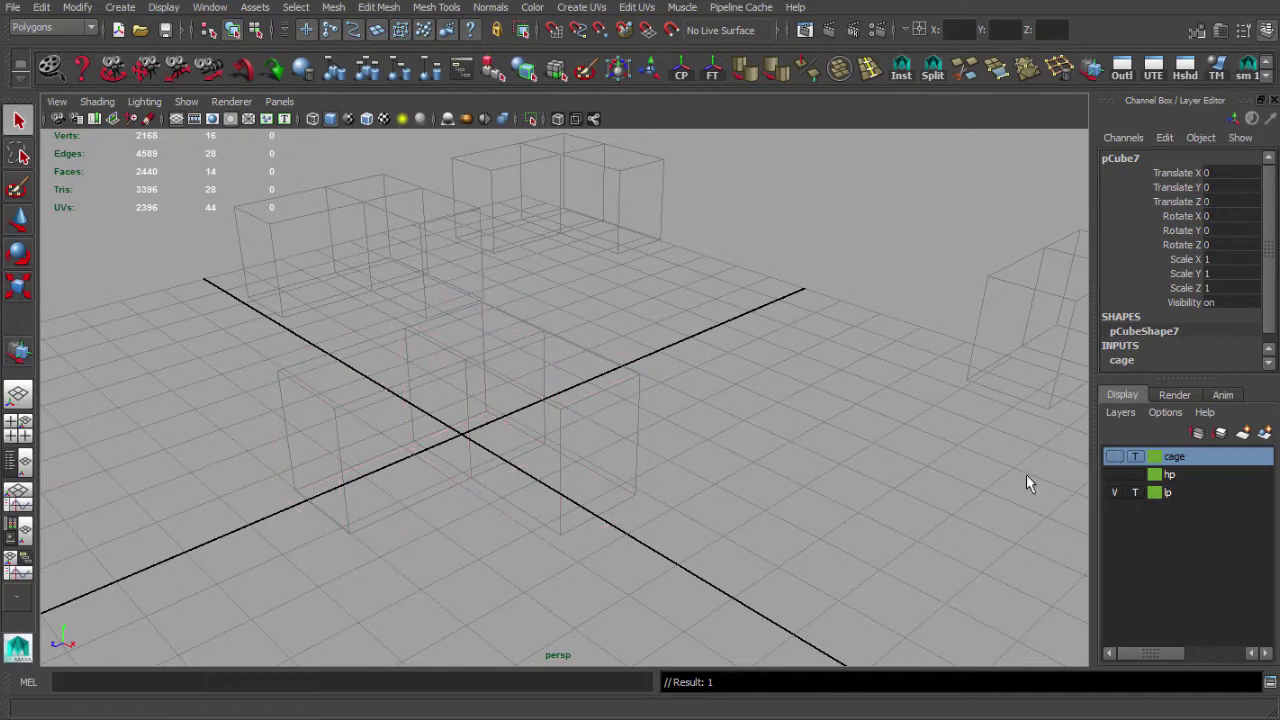
Take the lp layer out of template mode, duplicate the low-poly block at the origin and move the copy toward the xNormal label
{"action": "left_click", "coordinate": [1134, 489]}
{"action": "left_click", "coordinate": [1134, 489]}
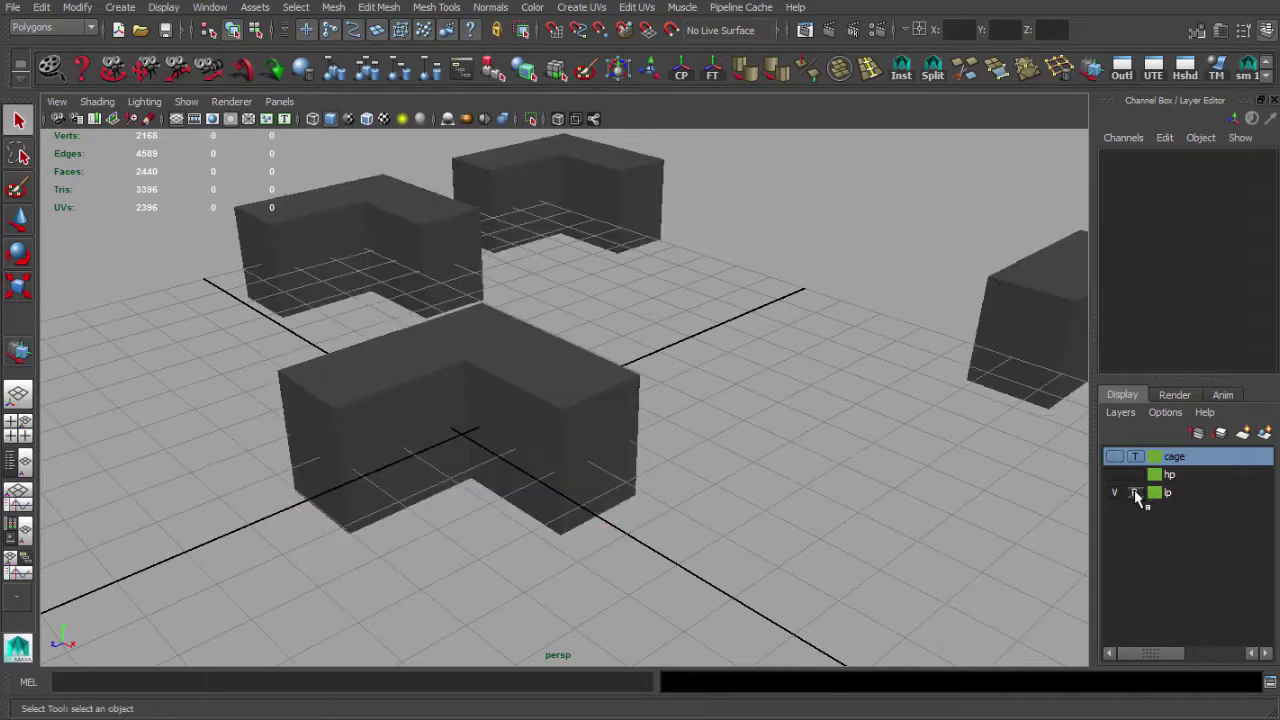
{"action": "left_click_drag", "start_coordinate": [511, 405], "coordinate": [506, 425], "text": "alt"}
{"action": "left_click", "coordinate": [506, 388]}
{"action": "scroll", "coordinate": [527, 383], "scroll_direction": "down", "scroll_amount": 5}
{"action": "left_click_drag", "start_coordinate": [527, 382], "coordinate": [496, 436], "text": "alt"}
{"action": "key", "text": "w"}
{"action": "key", "text": "ctrl+d"}
{"action": "left_click_drag", "start_coordinate": [488, 532], "coordinate": [722, 466]}
Assign a new Lambert material to the duplicated block
{"action": "middle_click_drag", "start_coordinate": [662, 423], "coordinate": [620, 446], "text": "alt"}
{"action": "scroll", "coordinate": [620, 446], "scroll_direction": "up", "scroll_amount": 2}
{"action": "left_click_drag", "start_coordinate": [620, 446], "coordinate": [631, 415], "text": "alt"}
{"action": "right_click", "coordinate": [631, 415]}
{"action": "right_click_drag", "start_coordinate": [631, 415], "coordinate": [620, 719]}
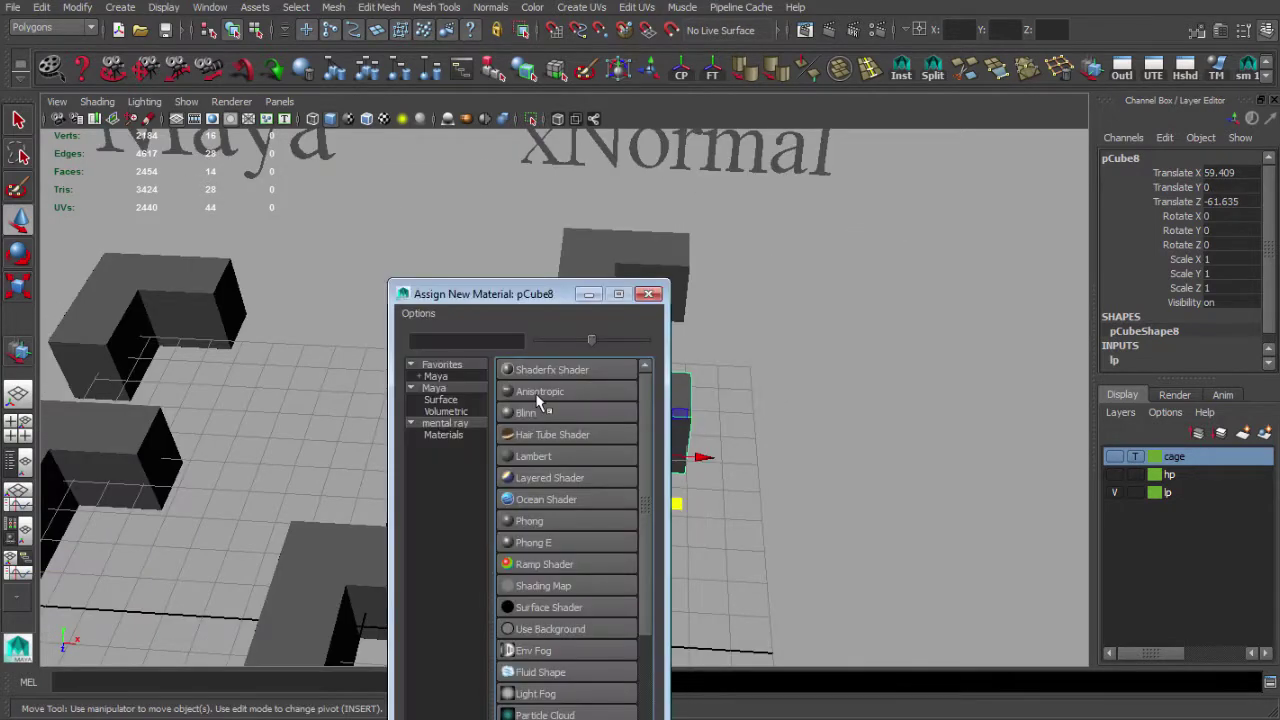
{"action": "left_click", "coordinate": [533, 457]}
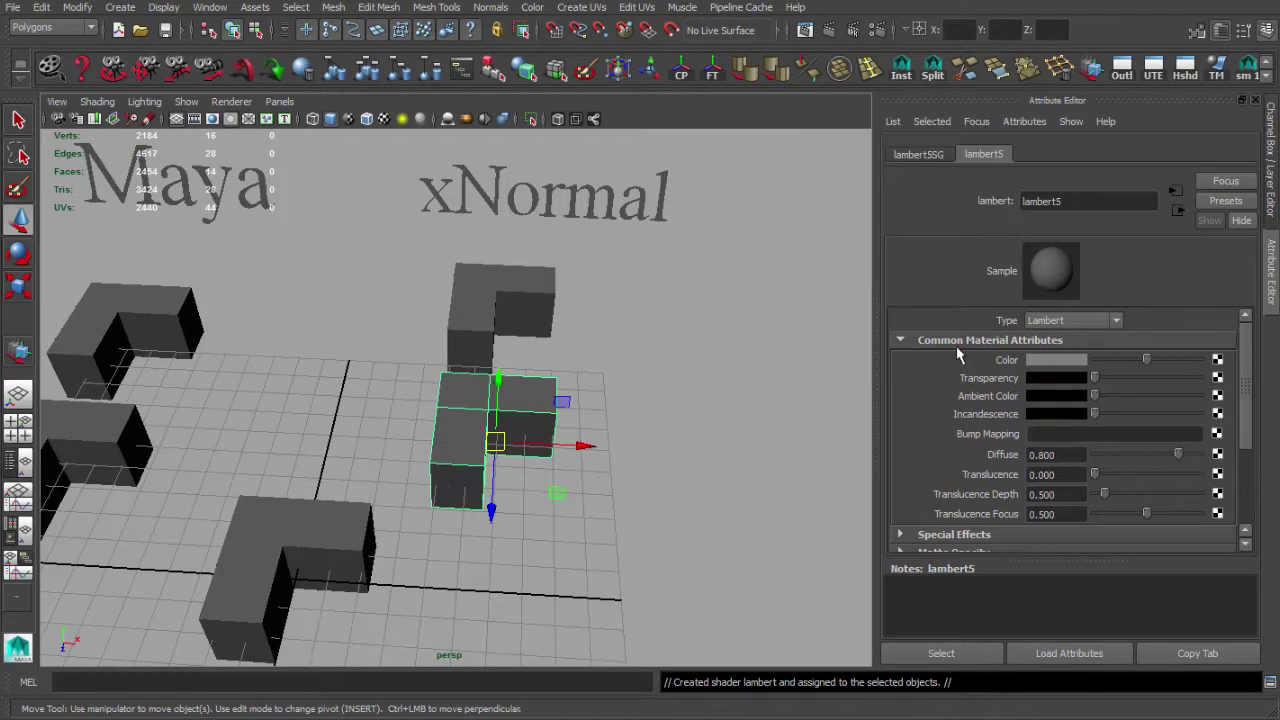
Connect a file texture to the material's bump mapping and load normal_x2_normals.bmp from the Desktop
{"action": "left_click", "coordinate": [1217, 433]}
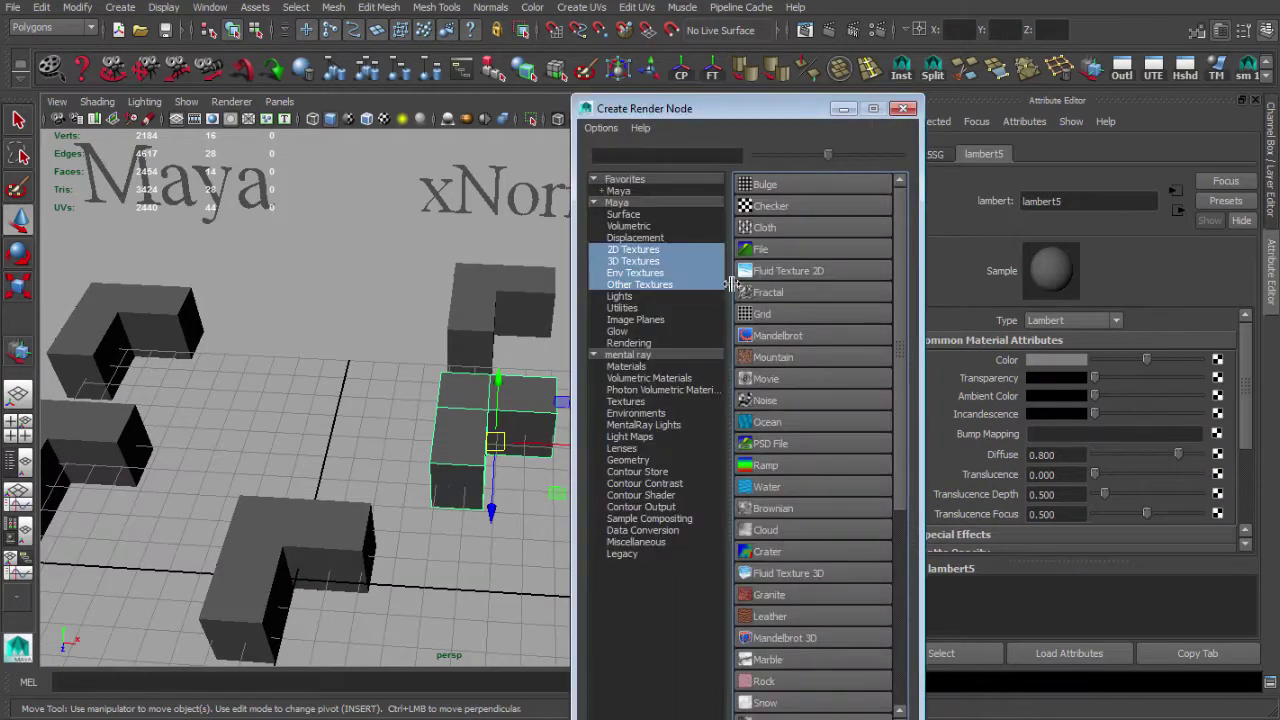
{"action": "left_click", "coordinate": [780, 252]}
{"action": "left_click", "coordinate": [1224, 409]}
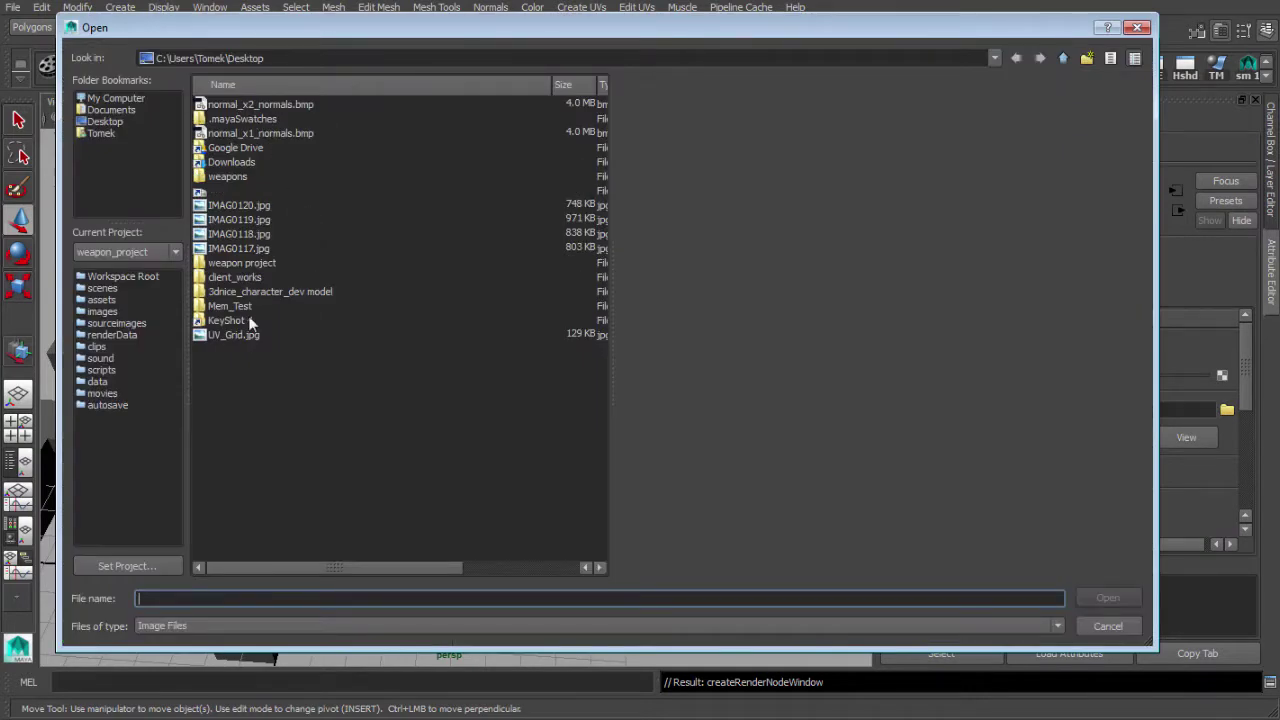
{"action": "left_click", "coordinate": [259, 104]}
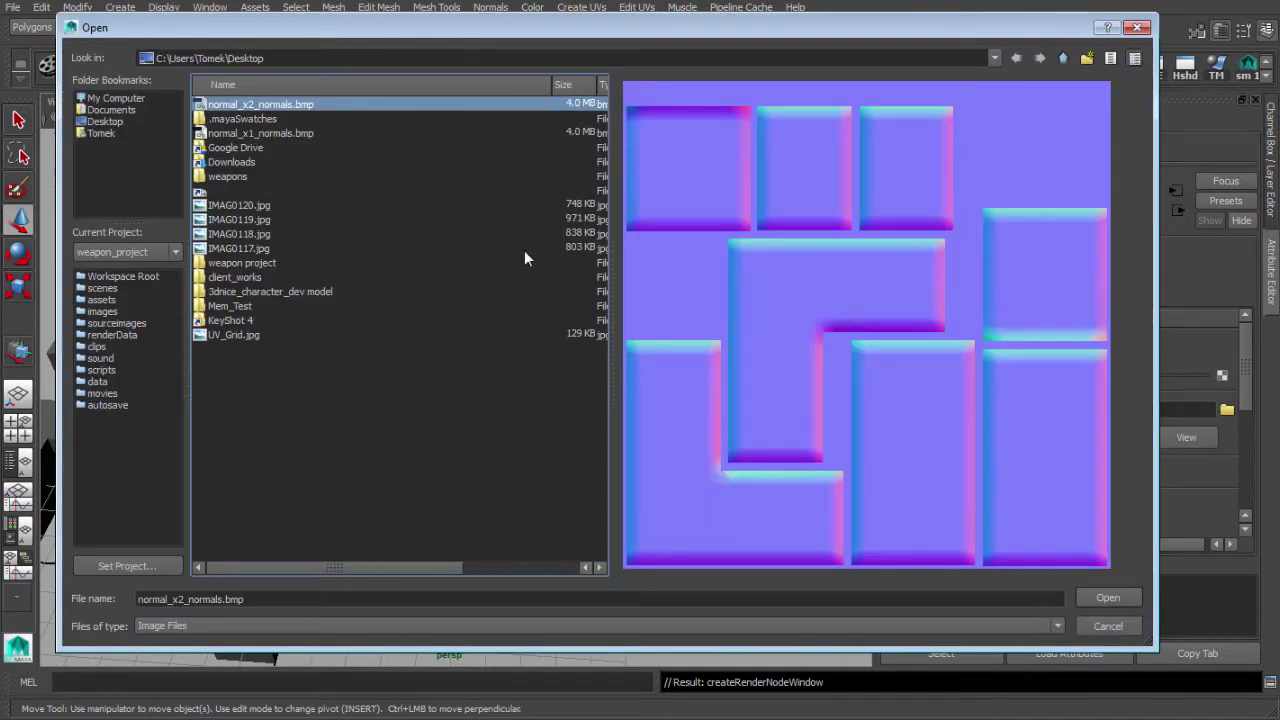
{"action": "left_click", "coordinate": [1104, 598]}
Set the bump node of the duplicated block's material to use Tangent Space Normals, then deselect and close the attributes
{"action": "left_click_drag", "start_coordinate": [700, 469], "coordinate": [457, 340], "text": "alt"}
{"action": "right_click_drag", "start_coordinate": [457, 340], "coordinate": [600, 300], "text": "alt"}
{"action": "left_click", "coordinate": [1259, 109]}
{"action": "left_click_drag", "start_coordinate": [790, 270], "coordinate": [600, 234], "text": "alt"}
{"action": "mouse_move", "coordinate": [475, 183]}
{"action": "left_mouse_down", "text": "alt"}
{"action": "mouse_move", "coordinate": [383, 265]}
{"action": "mouse_move", "coordinate": [580, 274]}
{"action": "mouse_move", "coordinate": [509, 249]}
{"action": "mouse_move", "coordinate": [580, 277]}
{"action": "mouse_move", "coordinate": [664, 278]}
{"action": "mouse_move", "coordinate": [574, 274]}
{"action": "mouse_move", "coordinate": [606, 300]}
{"action": "mouse_move", "coordinate": [566, 308]}
{"action": "mouse_move", "coordinate": [606, 331]}
{"action": "left_mouse_up", "text": "alt"}
{"action": "left_click", "coordinate": [471, 309]}
{"action": "key", "text": "ctrl+a"}
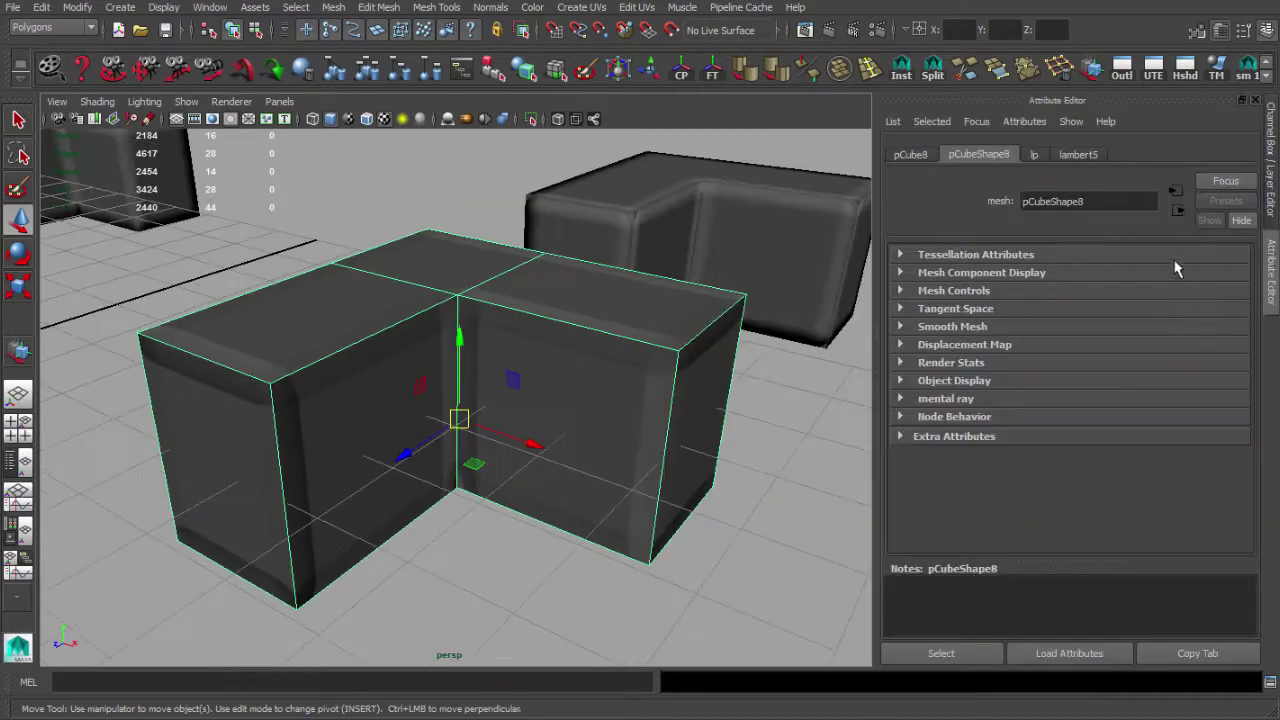
{"action": "left_click", "coordinate": [1078, 154]}
{"action": "left_click", "coordinate": [1217, 435]}
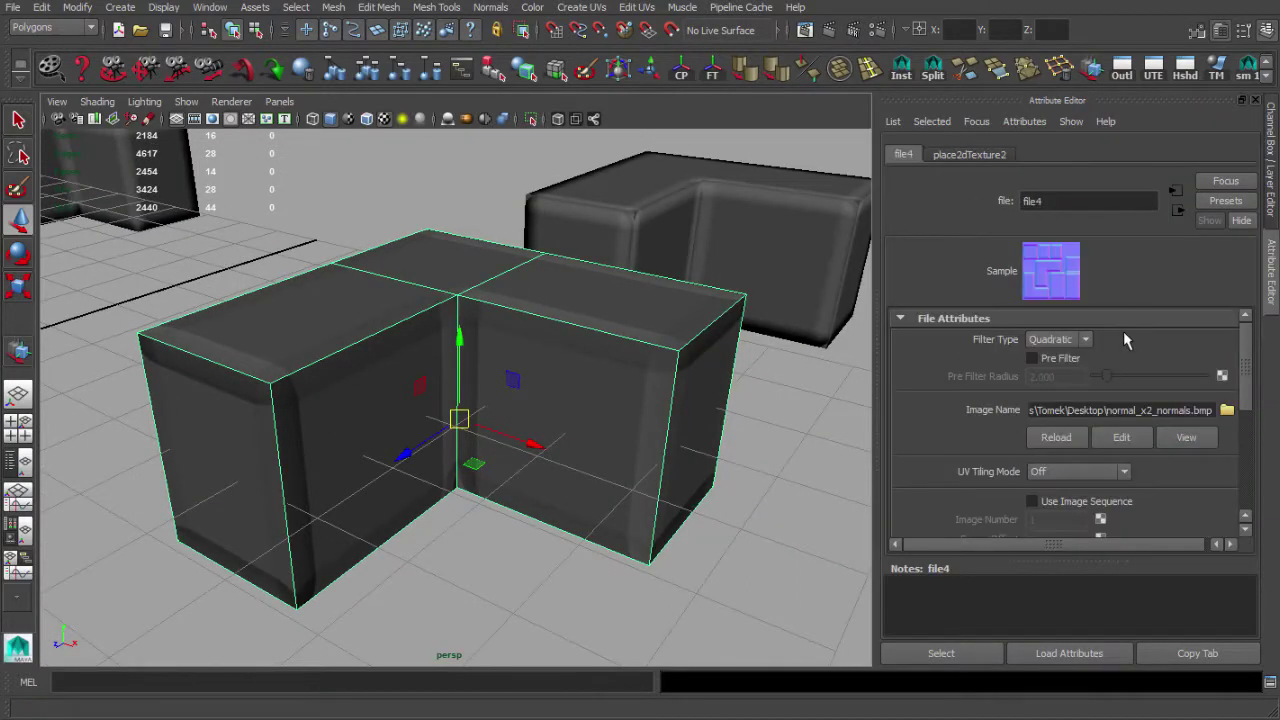
{"action": "left_click", "coordinate": [1177, 208]}
{"action": "left_click", "coordinate": [1073, 380]}
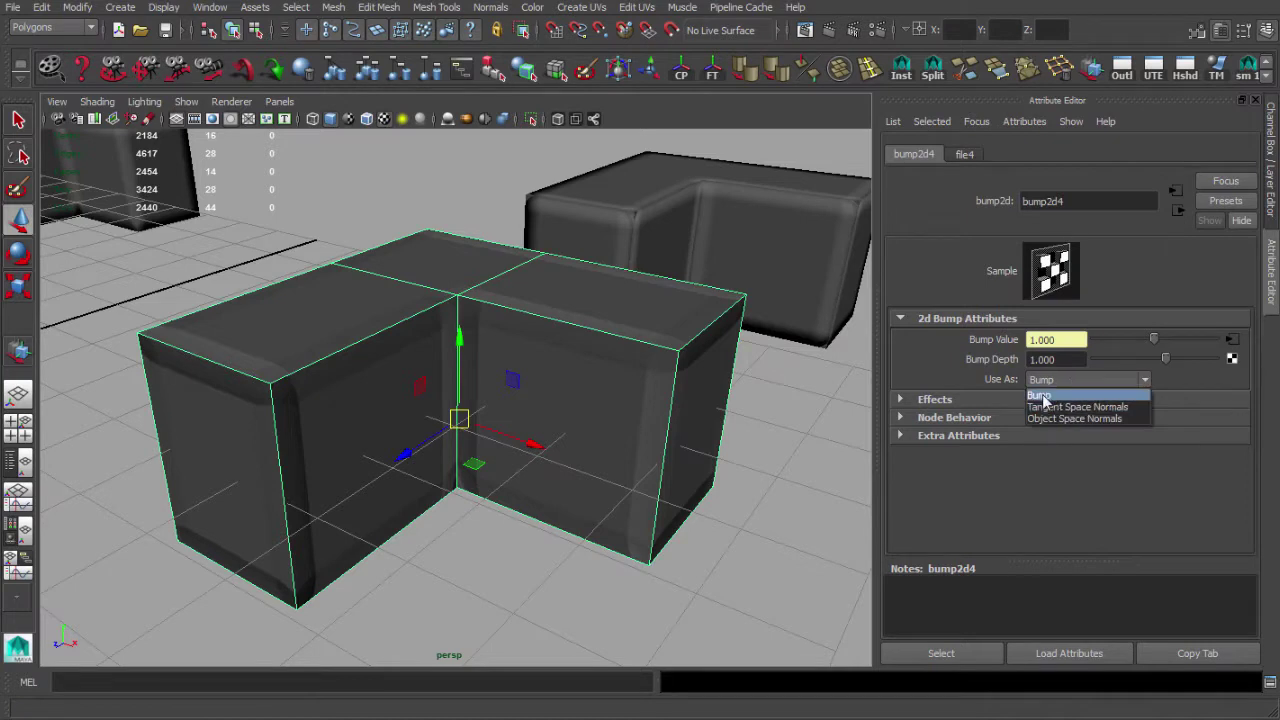
{"action": "left_click", "coordinate": [1052, 408]}
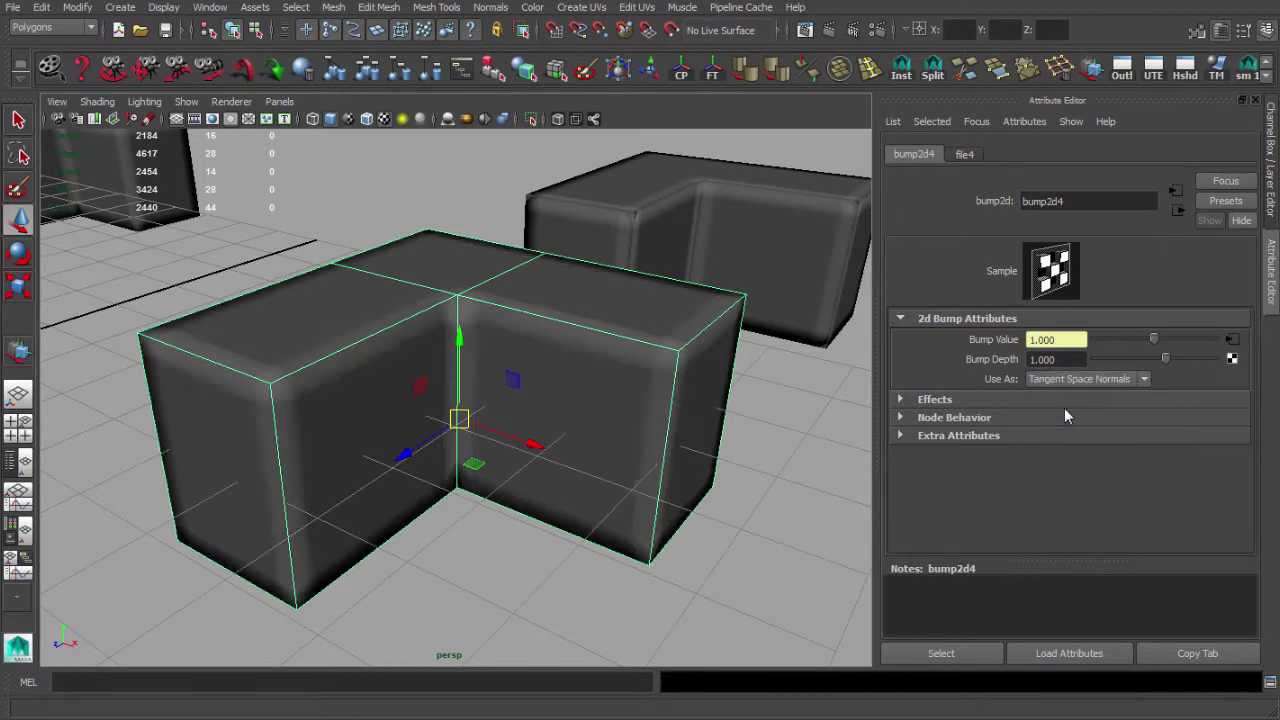
{"action": "left_click", "coordinate": [755, 553]}
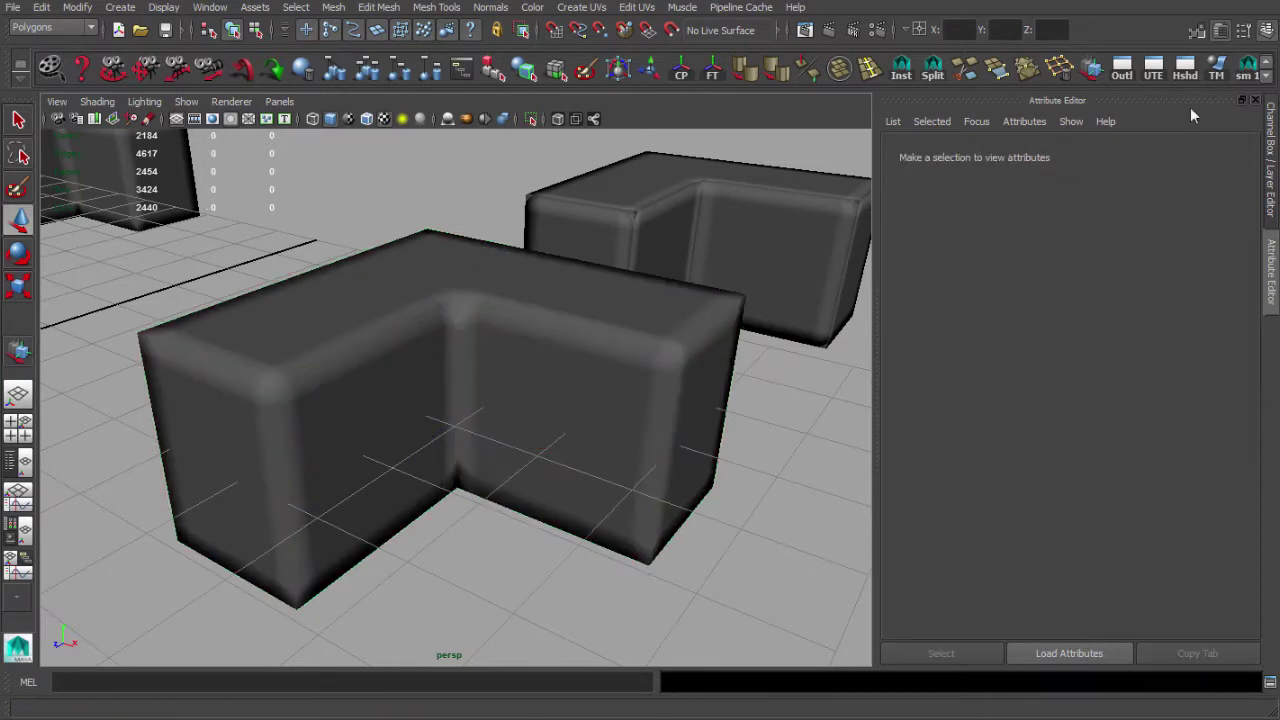
{"action": "left_click", "coordinate": [1256, 101]}
Delete the original low-poly block at the grid origin
{"action": "right_click_drag", "start_coordinate": [829, 397], "coordinate": [397, 317], "text": "alt"}
{"action": "left_click_drag", "start_coordinate": [397, 317], "coordinate": [511, 336], "text": "alt"}
{"action": "right_click_drag", "start_coordinate": [511, 336], "coordinate": [551, 357], "text": "alt"}
{"action": "left_click", "coordinate": [366, 451]}
{"action": "key", "text": "Delete"}
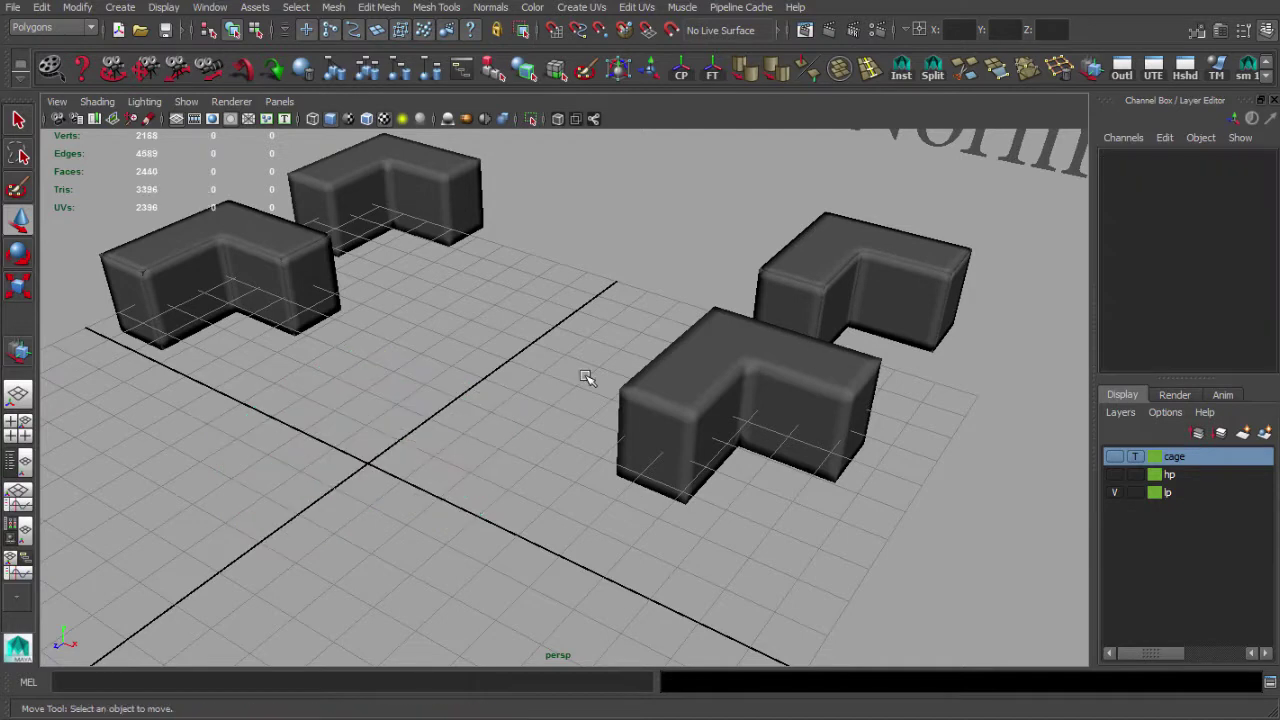
Compare the edge shading of the two xNormal blocks, baked with and without the custom cage
{"action": "right_click_drag", "start_coordinate": [618, 328], "coordinate": [606, 329], "text": "alt"}
{"action": "middle_click_drag", "start_coordinate": [606, 329], "coordinate": [623, 420], "text": "alt"}
{"action": "right_click_drag", "start_coordinate": [623, 420], "coordinate": [591, 411], "text": "alt"}
{"action": "left_click_drag", "start_coordinate": [591, 411], "coordinate": [543, 388], "text": "alt"}
{"action": "left_click", "coordinate": [770, 338]}
{"action": "scroll", "coordinate": [770, 340], "scroll_direction": "down", "scroll_amount": 2}
{"action": "scroll", "coordinate": [760, 335], "scroll_direction": "up", "scroll_amount": 2}
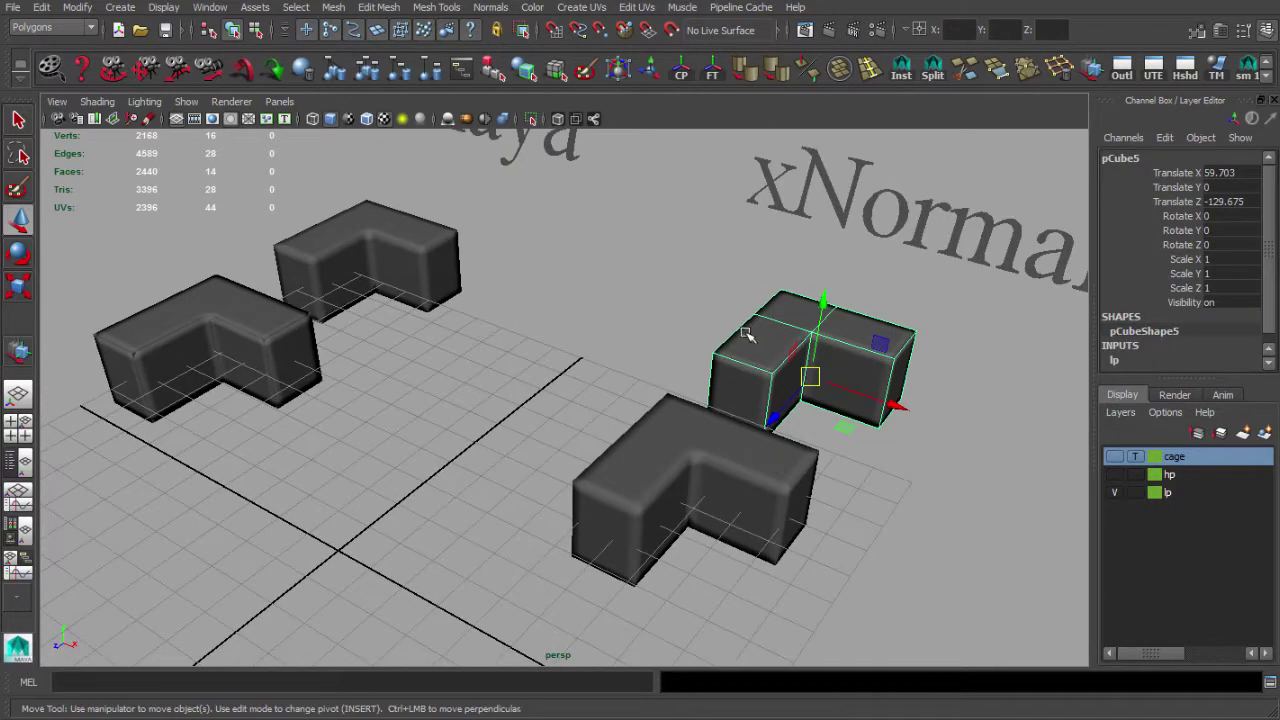
{"action": "left_click", "coordinate": [612, 323]}
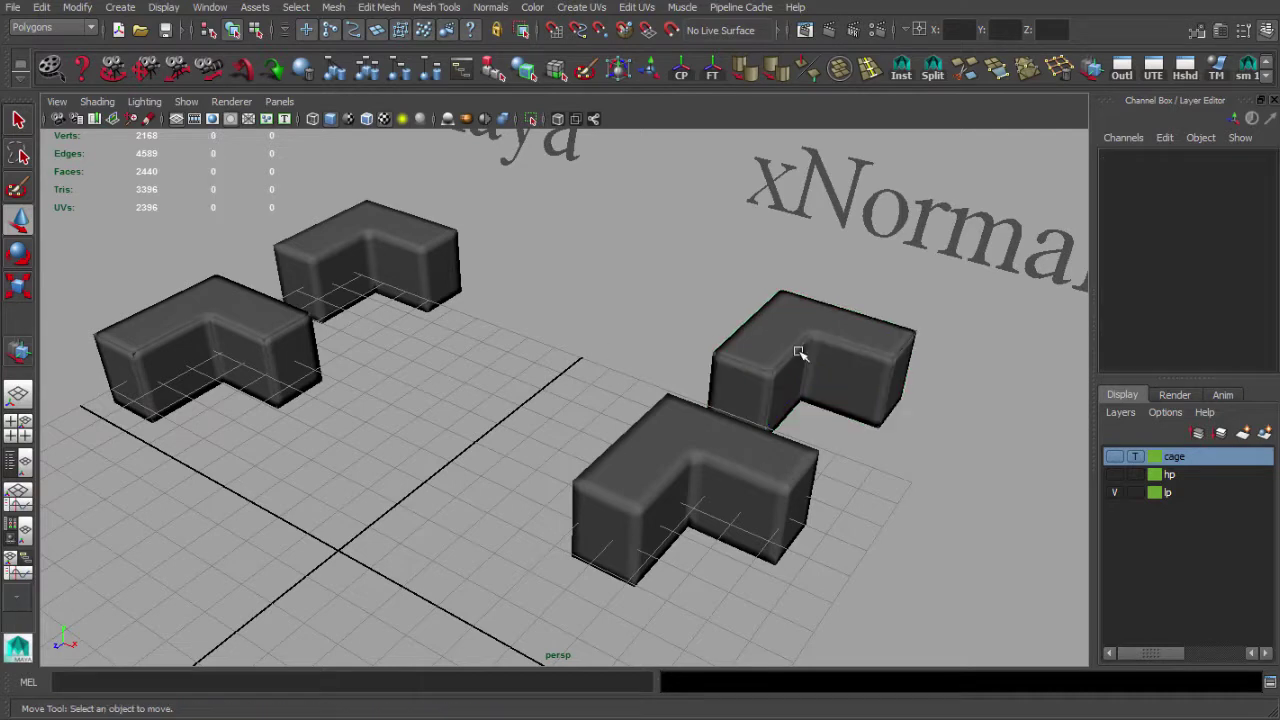
{"action": "middle_click_drag", "start_coordinate": [755, 352], "coordinate": [765, 370], "text": "alt"}
{"action": "right_click_drag", "start_coordinate": [711, 377], "coordinate": [740, 400], "text": "alt"}
{"action": "left_click_drag", "start_coordinate": [740, 400], "coordinate": [729, 397], "text": "alt"}
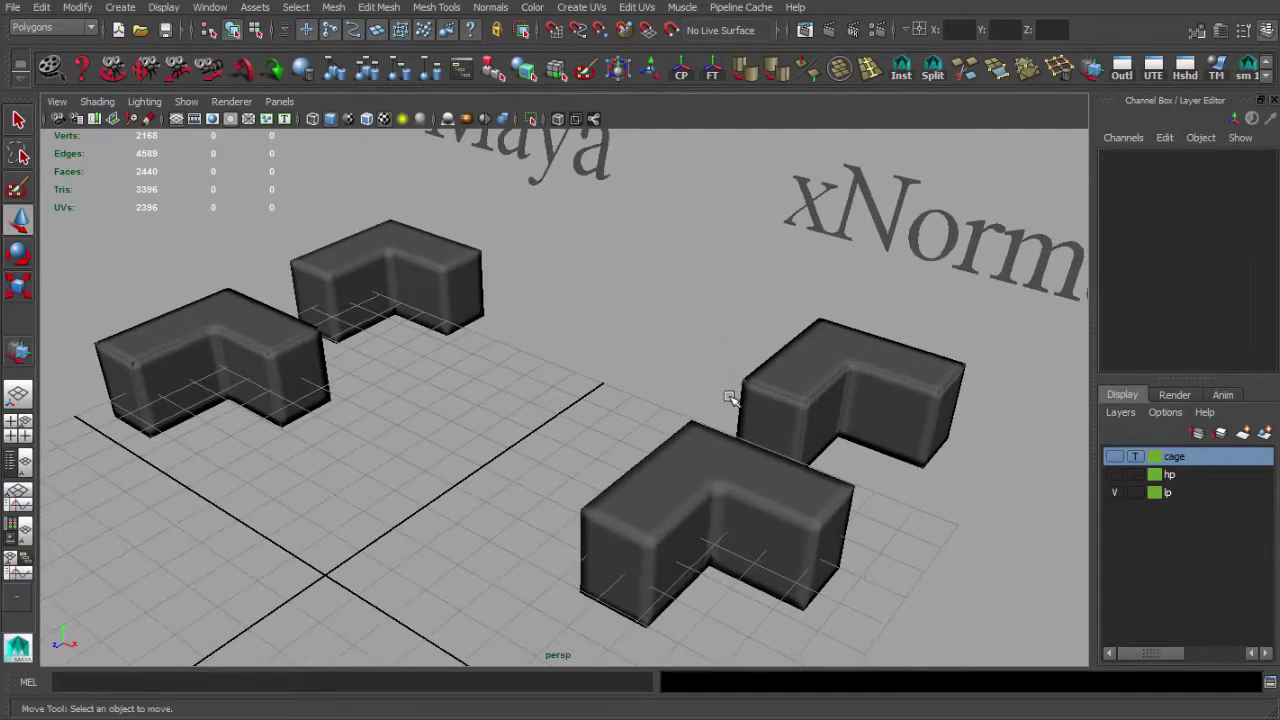
{"action": "middle_click_drag", "start_coordinate": [729, 397], "coordinate": [737, 379], "text": "alt"}
Move the xNormal block baked without the cage and the front Maya block forward, away from their labels
{"action": "left_click", "coordinate": [268, 341]}
{"action": "left_click", "coordinate": [328, 402]}
{"action": "left_click", "coordinate": [262, 340]}
{"action": "scroll", "coordinate": [697, 390], "scroll_direction": "down", "scroll_amount": 4}
{"action": "left_click", "coordinate": [712, 380]}
{"action": "left_click_drag", "start_coordinate": [707, 437], "coordinate": [474, 630]}
{"action": "left_click", "coordinate": [340, 377]}
{"action": "left_click_drag", "start_coordinate": [236, 407], "coordinate": [126, 460]}
{"action": "left_click", "coordinate": [320, 432]}
Slide the cage-baked xNormal block back toward the xNormal label, to about -108 in Z
{"action": "left_click_drag", "start_coordinate": [352, 436], "coordinate": [472, 442], "text": "alt"}
{"action": "left_click", "coordinate": [632, 447]}
{"action": "key", "text": "ctrl+z"}
{"action": "key", "text": "ctrl+z"}
{"action": "key", "text": "ctrl+z"}
{"action": "key", "text": "ctrl+z"}
{"action": "key", "text": "ctrl+z"}
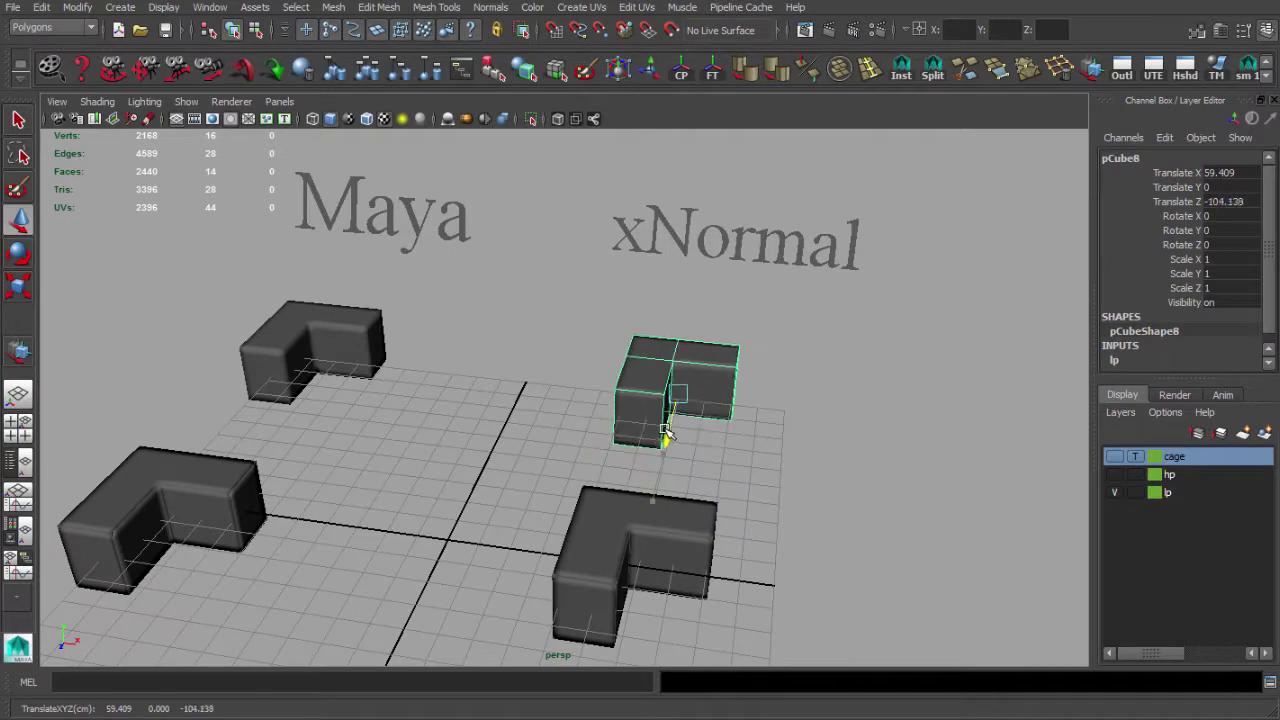
Inspect the shading of the cage-baked block in front of the xNormal label from close up
{"action": "left_click_drag", "start_coordinate": [509, 401], "coordinate": [600, 420], "text": "alt"}
{"action": "right_click_drag", "start_coordinate": [600, 420], "coordinate": [683, 457], "text": "alt"}
{"action": "left_click_drag", "start_coordinate": [683, 457], "coordinate": [631, 451], "text": "alt"}
{"action": "right_click_drag", "start_coordinate": [631, 451], "coordinate": [508, 420], "text": "alt"}
{"action": "middle_click_drag", "start_coordinate": [508, 420], "coordinate": [464, 423], "text": "alt"}
{"action": "left_click_drag", "start_coordinate": [706, 311], "coordinate": [640, 434], "text": "alt"}
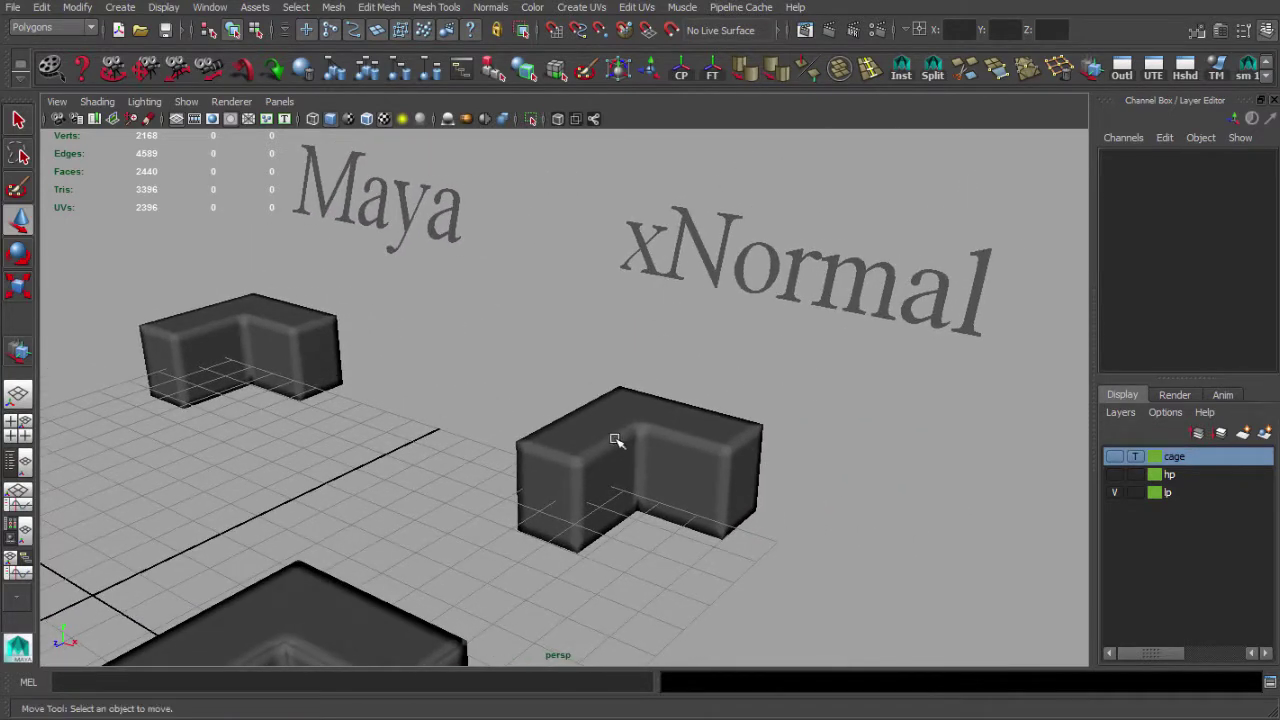
{"action": "left_click", "coordinate": [585, 440]}
{"action": "left_click", "coordinate": [541, 370]}
{"action": "left_click", "coordinate": [606, 408]}
{"action": "right_click_drag", "start_coordinate": [606, 408], "coordinate": [690, 443], "text": "alt"}
Compare the back-row Maya block with the cage-baked xNormal block in an overview of all four blocks
{"action": "left_click", "coordinate": [560, 350]}
{"action": "left_click_drag", "start_coordinate": [560, 350], "coordinate": [574, 423], "text": "alt"}
{"action": "right_click_drag", "start_coordinate": [574, 423], "coordinate": [520, 355], "text": "alt"}
{"action": "left_click_drag", "start_coordinate": [520, 355], "coordinate": [414, 334], "text": "alt"}
{"action": "right_click_drag", "start_coordinate": [414, 334], "coordinate": [477, 357], "text": "alt"}
{"action": "middle_click_drag", "start_coordinate": [477, 357], "coordinate": [498, 342], "text": "alt"}
{"action": "right_click_drag", "start_coordinate": [483, 362], "coordinate": [510, 357], "text": "alt"}
{"action": "left_click_drag", "start_coordinate": [498, 362], "coordinate": [488, 354], "text": "alt"}
{"action": "left_click", "coordinate": [492, 360]}
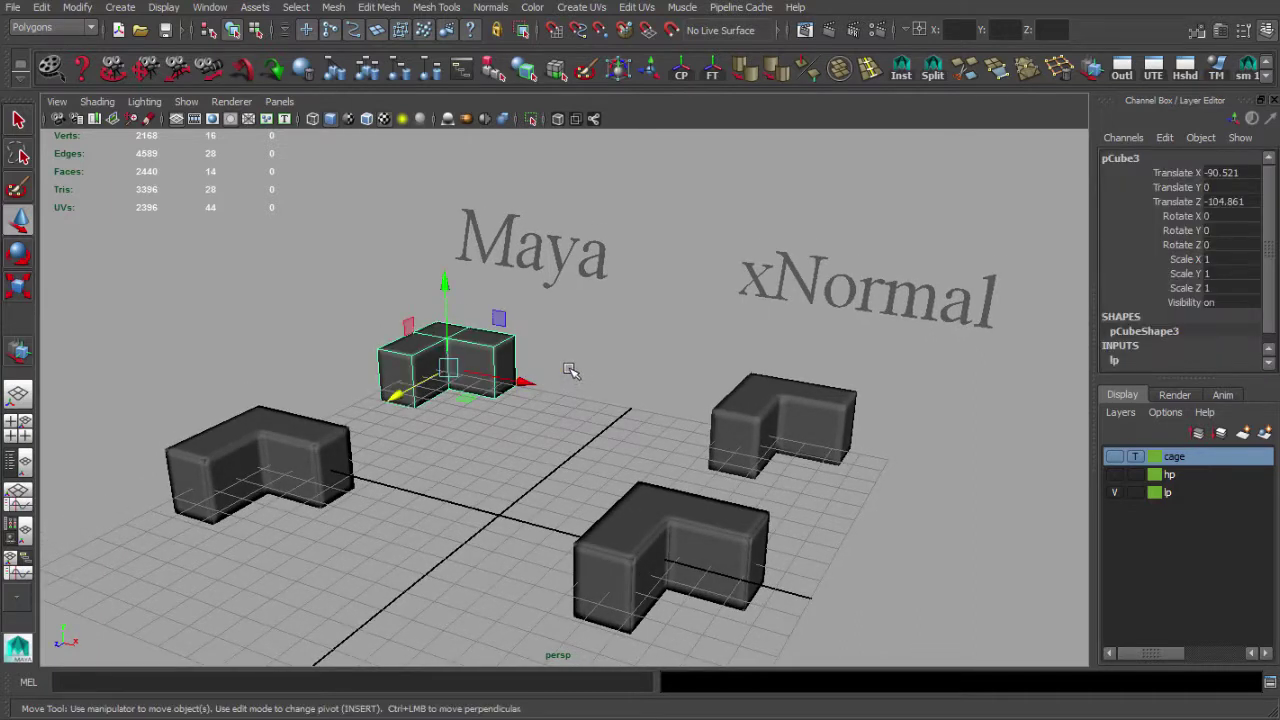
{"action": "left_click", "coordinate": [550, 357]}
{"action": "left_click", "coordinate": [473, 347]}
{"action": "left_click", "coordinate": [781, 400]}
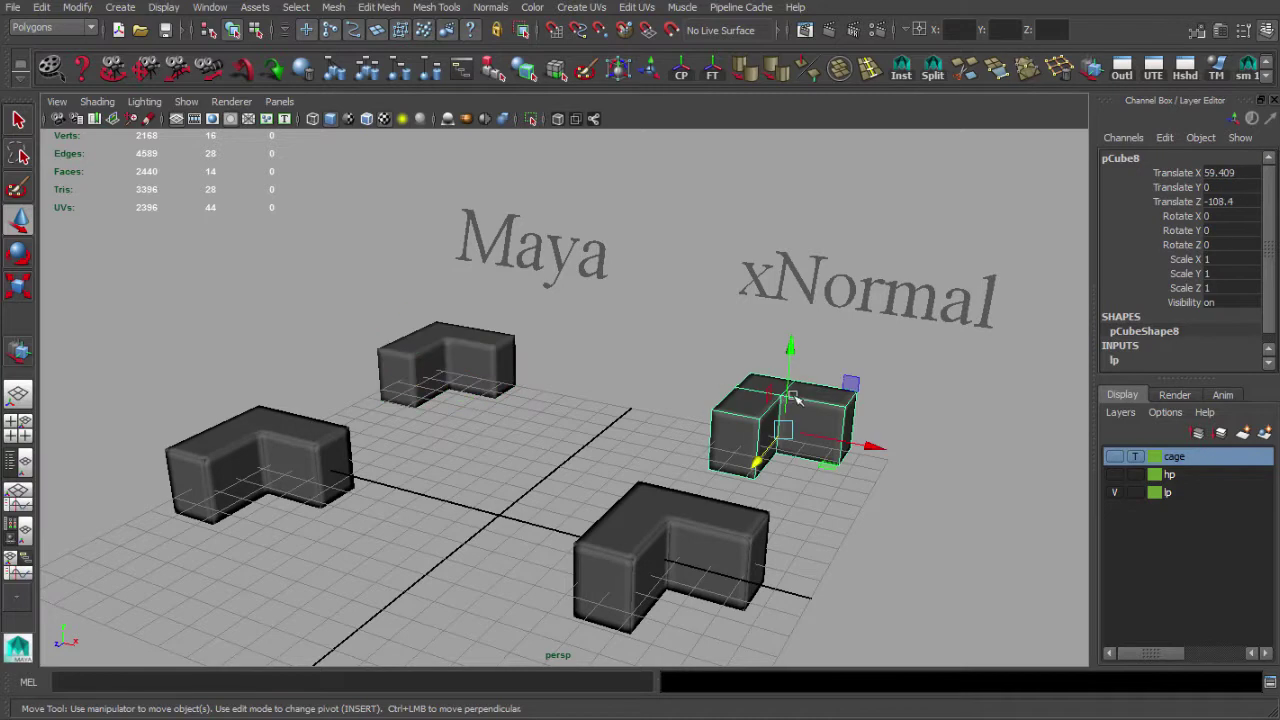
Review the Transfer Maps settings for the back-row Maya block, including the normal-matching options under Advanced Options
{"action": "left_click", "coordinate": [687, 343]}
{"action": "left_click", "coordinate": [487, 350]}
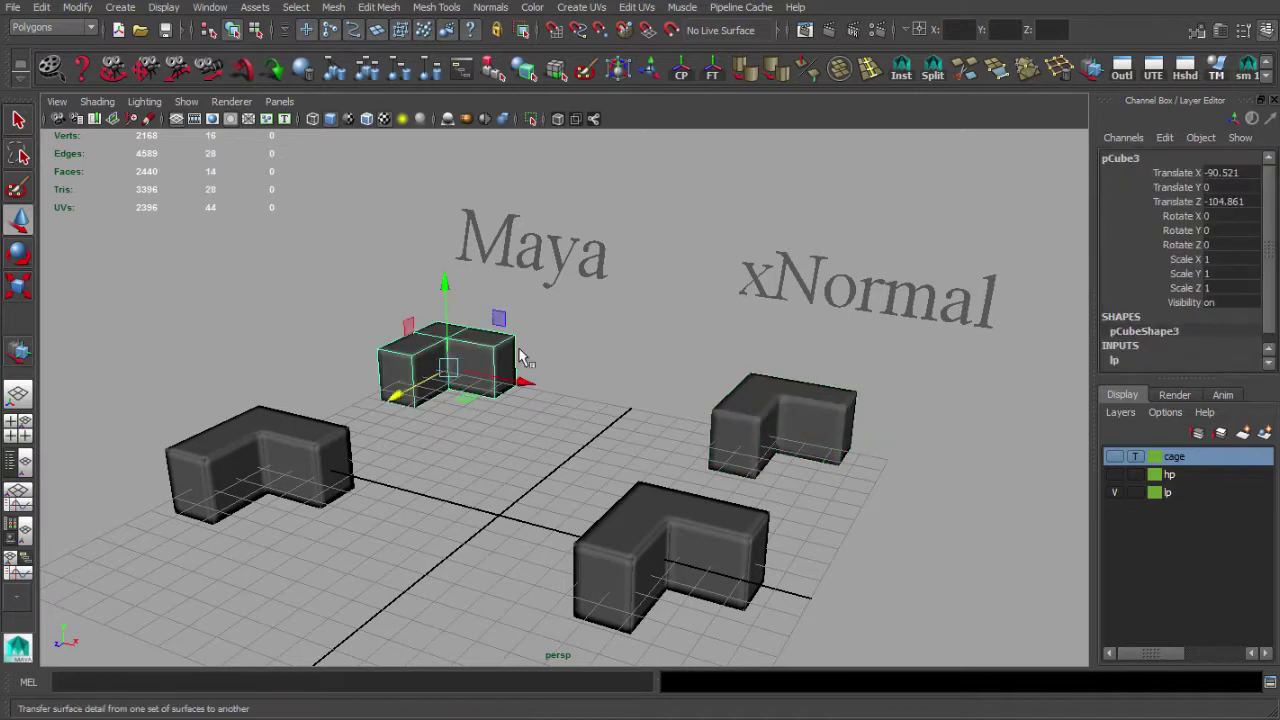
{"action": "scroll", "coordinate": [966, 328], "scroll_direction": "down", "scroll_amount": 2}
{"action": "left_click", "coordinate": [866, 535]}
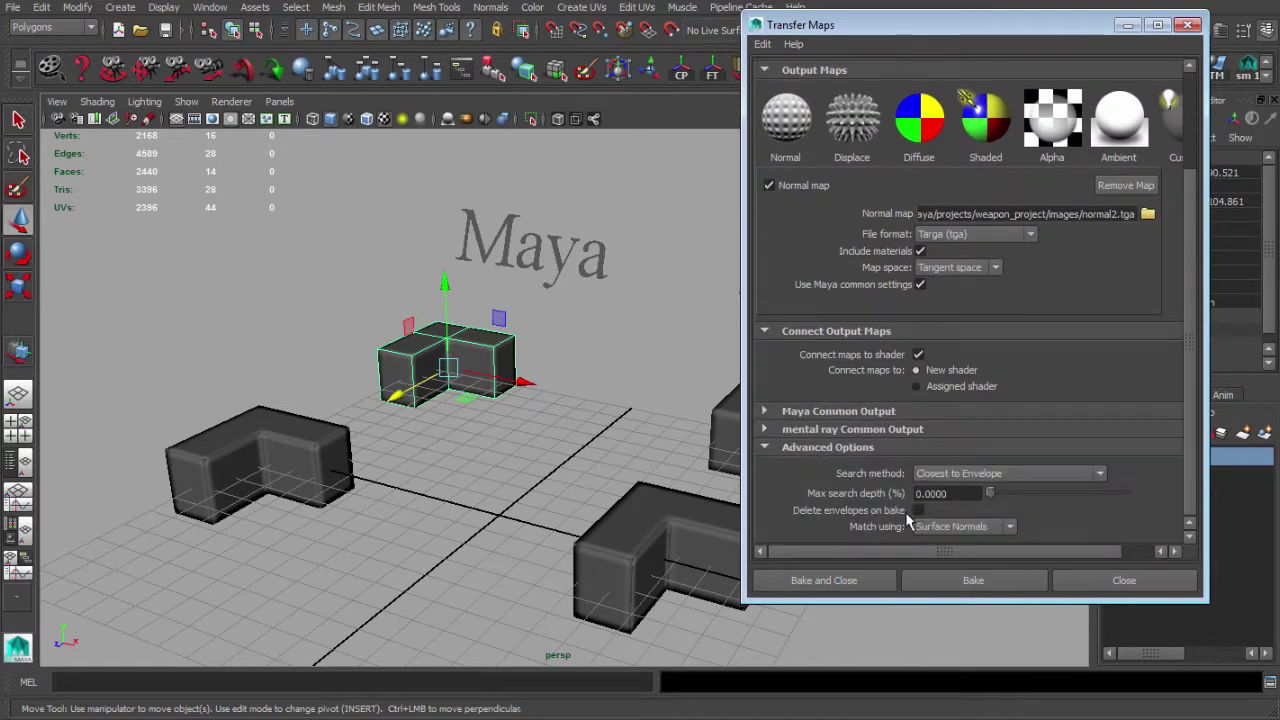
{"action": "left_click", "coordinate": [965, 527]}
{"action": "left_click", "coordinate": [940, 543]}
{"action": "scroll", "coordinate": [1060, 370], "scroll_direction": "up", "scroll_amount": 5}
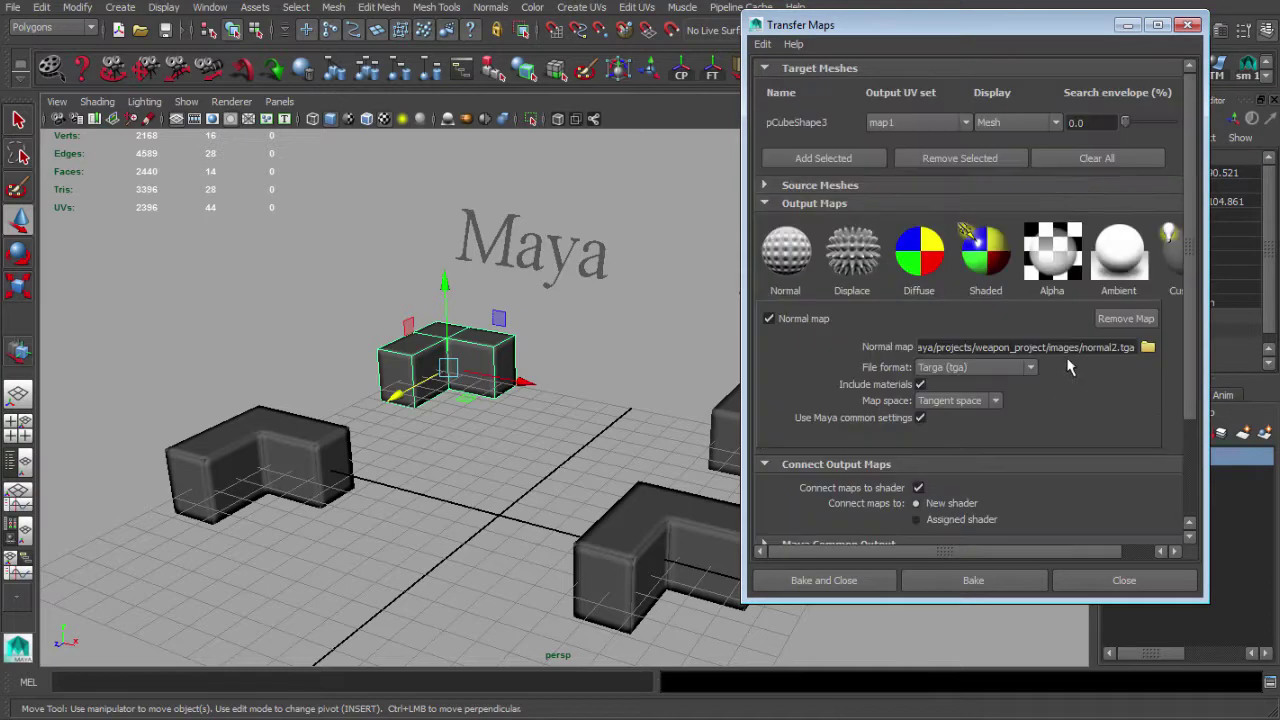
Preview the back-row Maya block's search envelope at 9.6 %, and return its display to Mesh
{"action": "left_click", "coordinate": [1054, 124]}
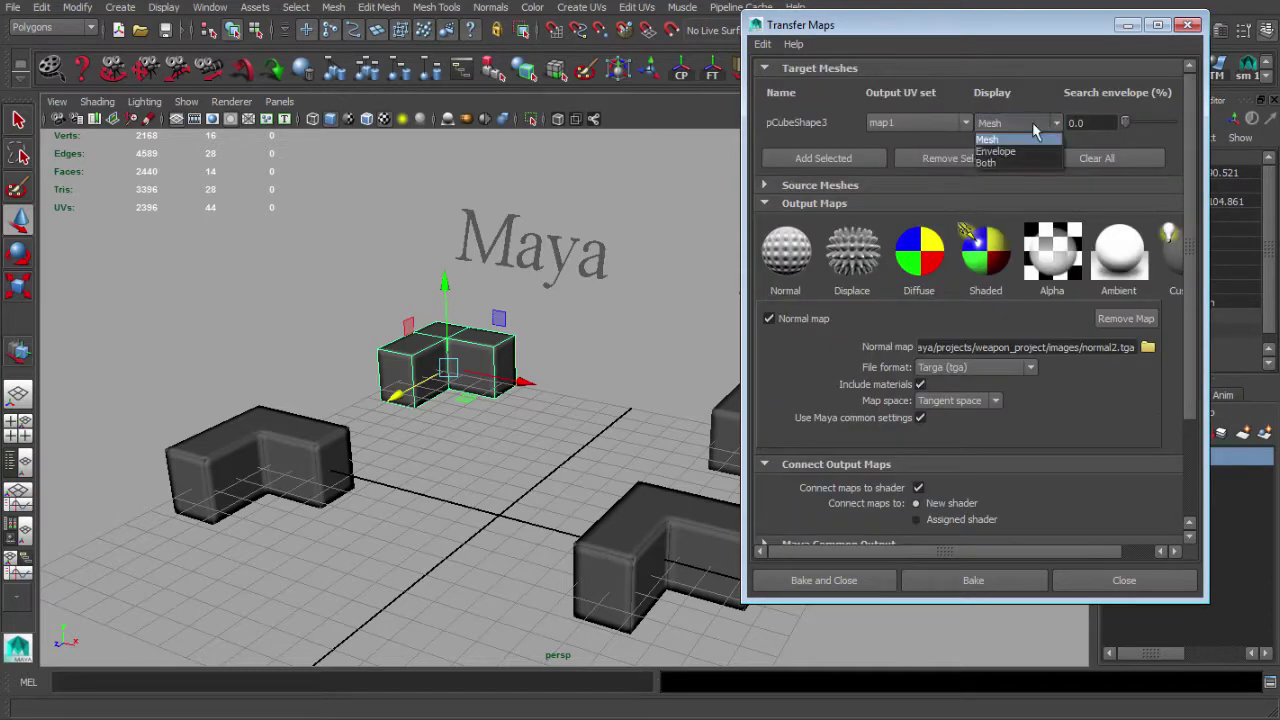
{"action": "left_click", "coordinate": [1012, 152]}
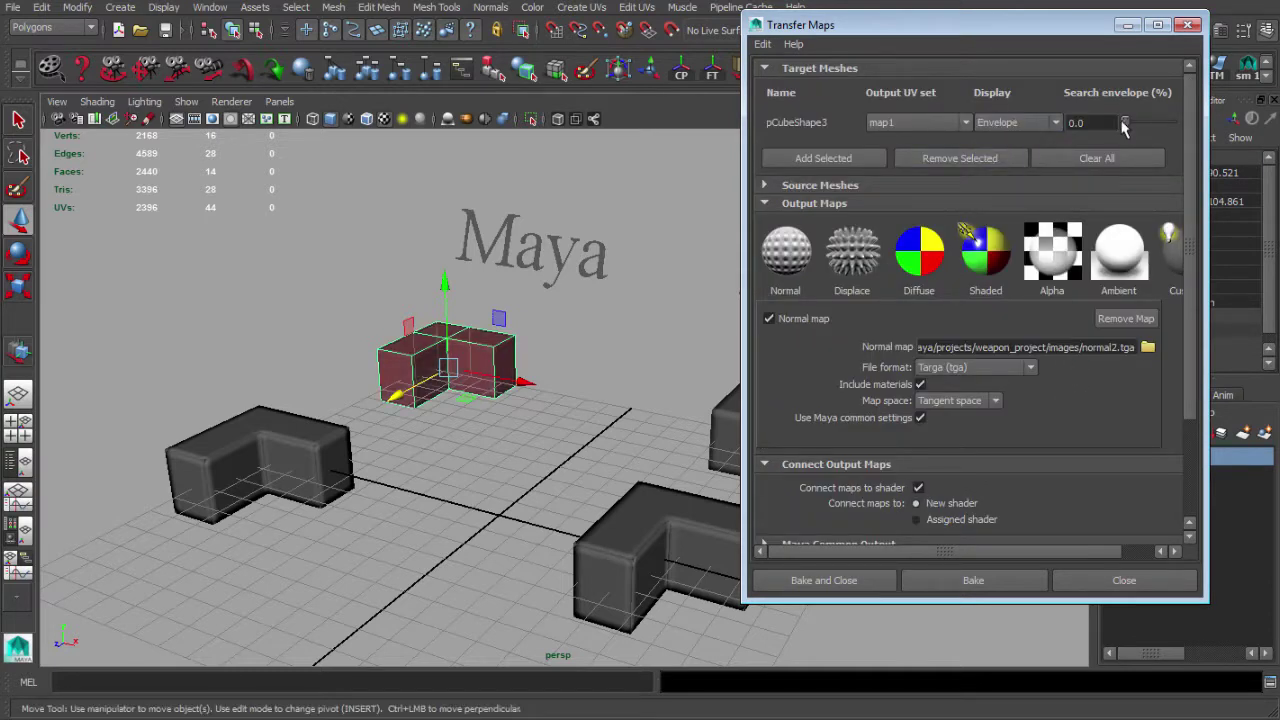
{"action": "left_click_drag", "start_coordinate": [1126, 122], "coordinate": [1130, 122]}
{"action": "left_click", "coordinate": [1035, 124]}
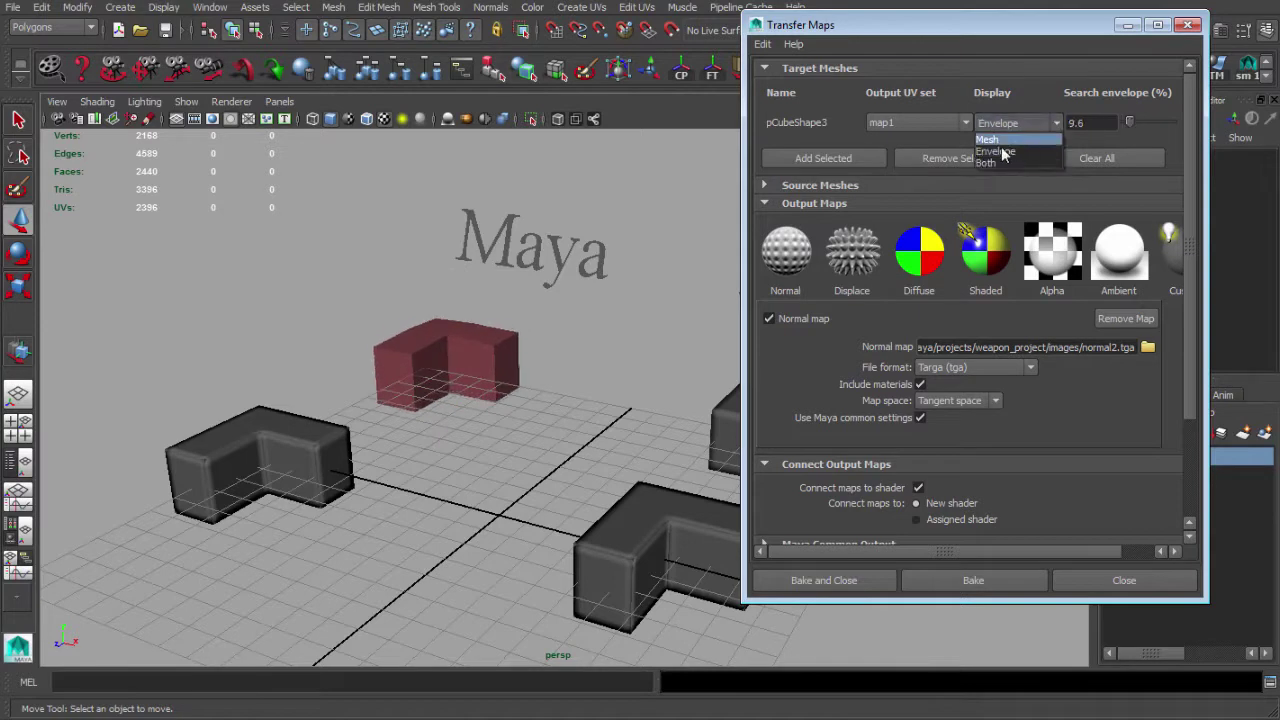
{"action": "left_click", "coordinate": [1018, 143]}
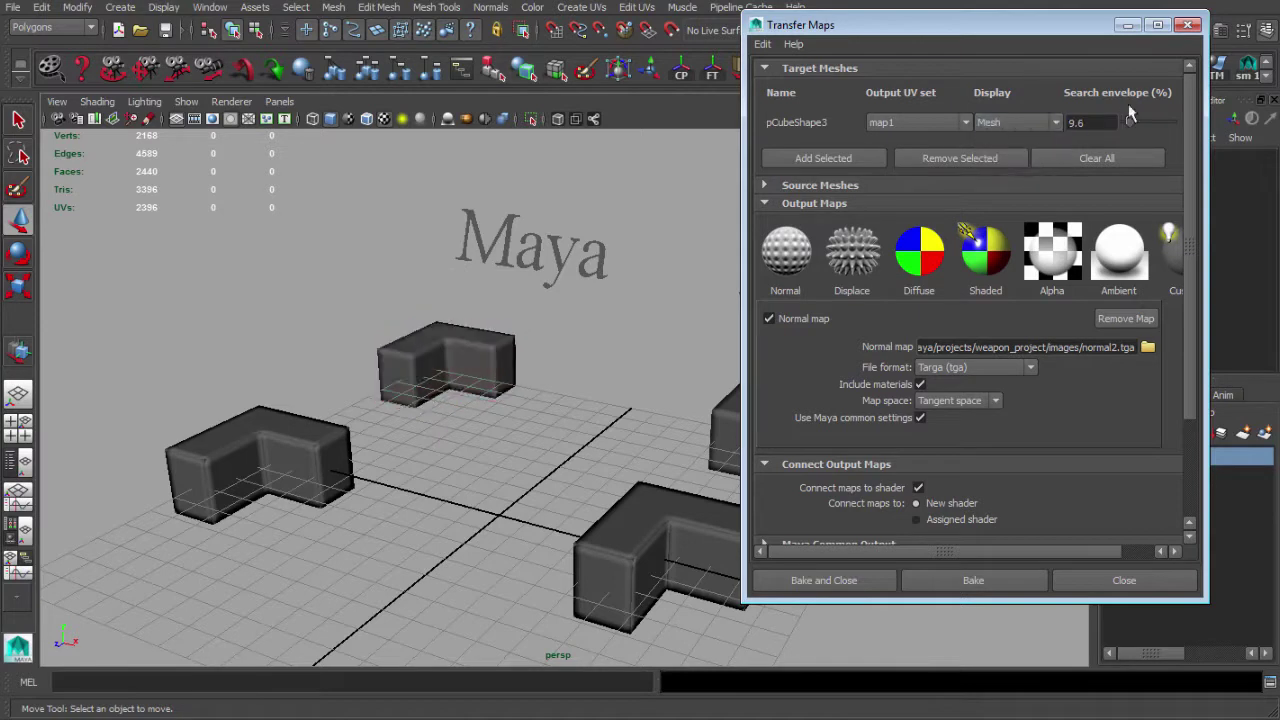
Set the back-row Maya block's search envelope to about 11.5 % and close Transfer Maps without baking
{"action": "left_click_drag", "start_coordinate": [1071, 33], "coordinate": [1051, 31]}
{"action": "left_click_drag", "start_coordinate": [1110, 121], "coordinate": [1116, 122]}
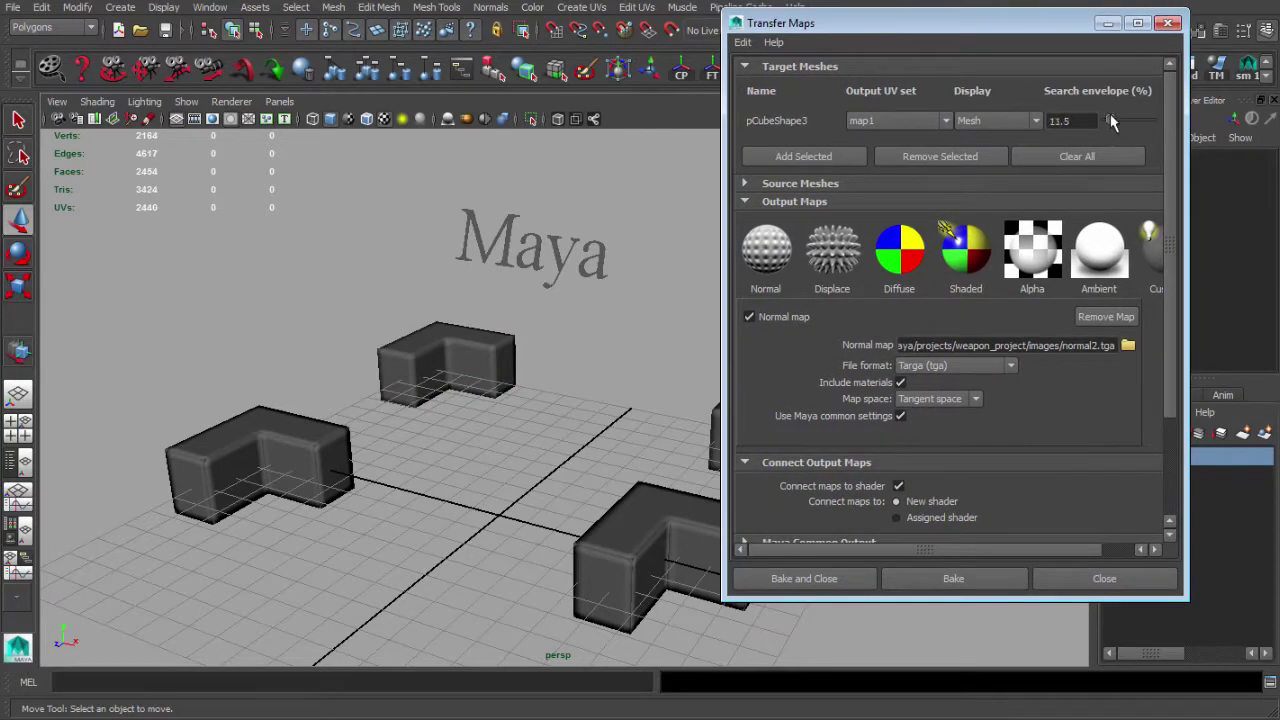
{"action": "left_click", "coordinate": [1168, 22]}
Compare the cage-baked block in front of the xNormal label with the Maya blocks from several angles
{"action": "right_click_drag", "start_coordinate": [614, 351], "coordinate": [618, 375], "text": "alt"}
{"action": "left_click_drag", "start_coordinate": [618, 375], "coordinate": [573, 383], "text": "alt"}
{"action": "middle_click_drag", "start_coordinate": [573, 383], "coordinate": [555, 371], "text": "alt"}
{"action": "left_click_drag", "start_coordinate": [558, 373], "coordinate": [546, 372], "text": "alt"}
{"action": "right_click_drag", "start_coordinate": [546, 372], "coordinate": [566, 374], "text": "alt"}
{"action": "left_click", "coordinate": [724, 393]}
{"action": "left_click_drag", "start_coordinate": [640, 402], "coordinate": [738, 390], "text": "alt"}
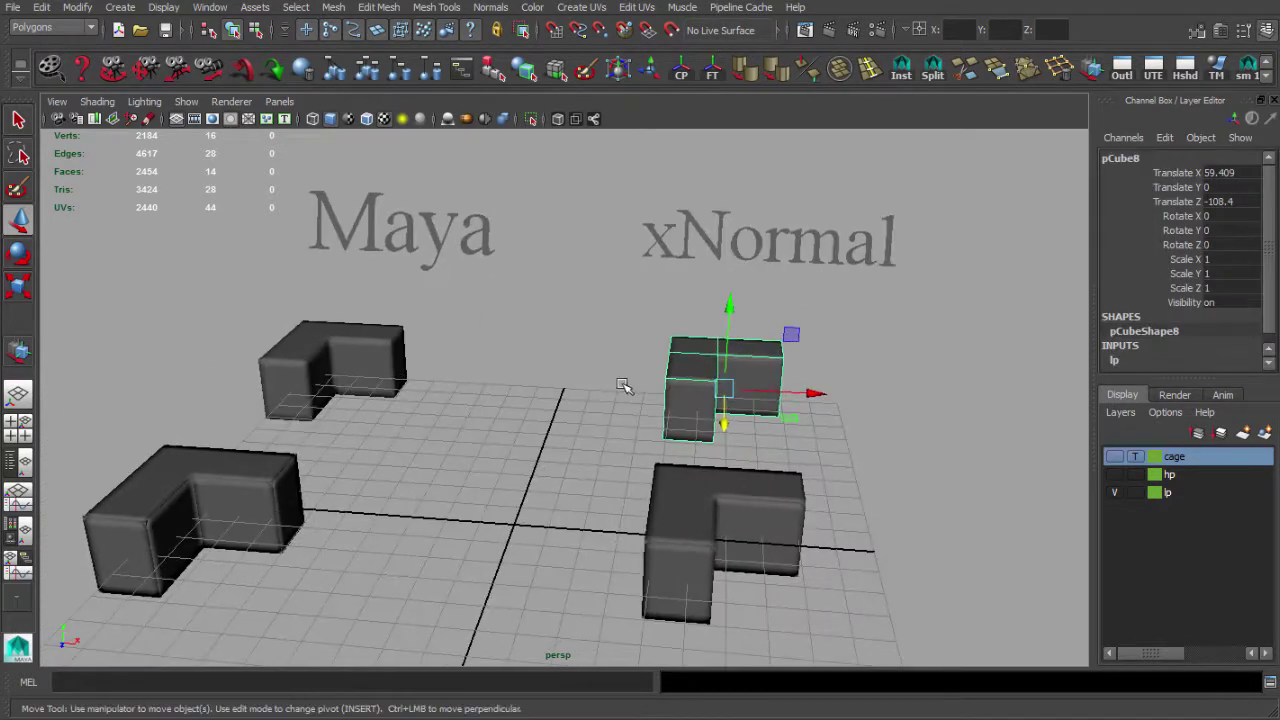
{"action": "left_click", "coordinate": [603, 403]}
{"action": "left_click_drag", "start_coordinate": [603, 403], "coordinate": [671, 409], "text": "alt"}
{"action": "left_click", "coordinate": [672, 395]}
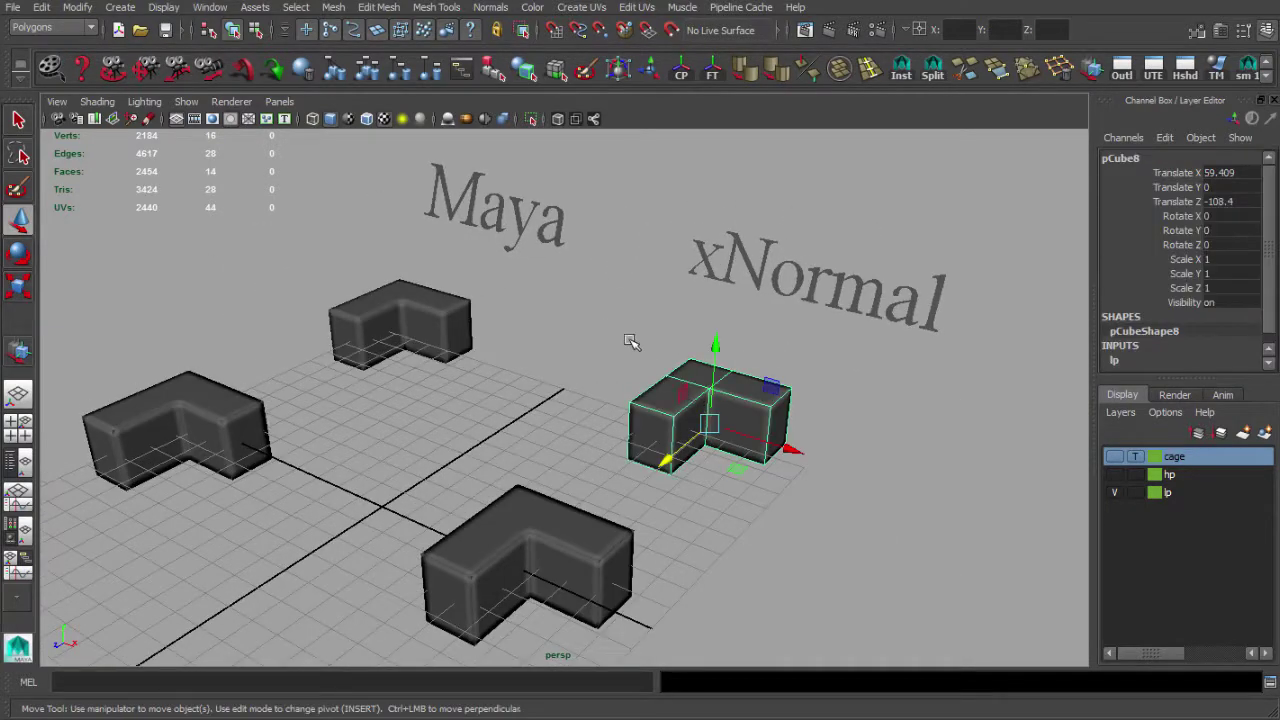
Clear the selection and examine all four baked blocks together with their Maya and xNormal labels
{"action": "left_click", "coordinate": [631, 342]}
{"action": "right_click_drag", "start_coordinate": [714, 423], "coordinate": [666, 429], "text": "alt"}
{"action": "middle_click_drag", "start_coordinate": [666, 429], "coordinate": [677, 420], "text": "alt"}
{"action": "mouse_move", "coordinate": [677, 420]}
{"action": "right_mouse_down", "text": "alt"}
{"action": "mouse_move", "coordinate": [682, 440]}
{"action": "mouse_move", "coordinate": [660, 434]}
{"action": "right_mouse_up", "text": "alt"}
{"action": "middle_click_drag", "start_coordinate": [660, 434], "coordinate": [658, 437], "text": "alt"}
{"action": "left_click_drag", "start_coordinate": [658, 437], "coordinate": [658, 429], "text": "alt"}
{"action": "right_click_drag", "start_coordinate": [658, 429], "coordinate": [660, 433], "text": "alt"}
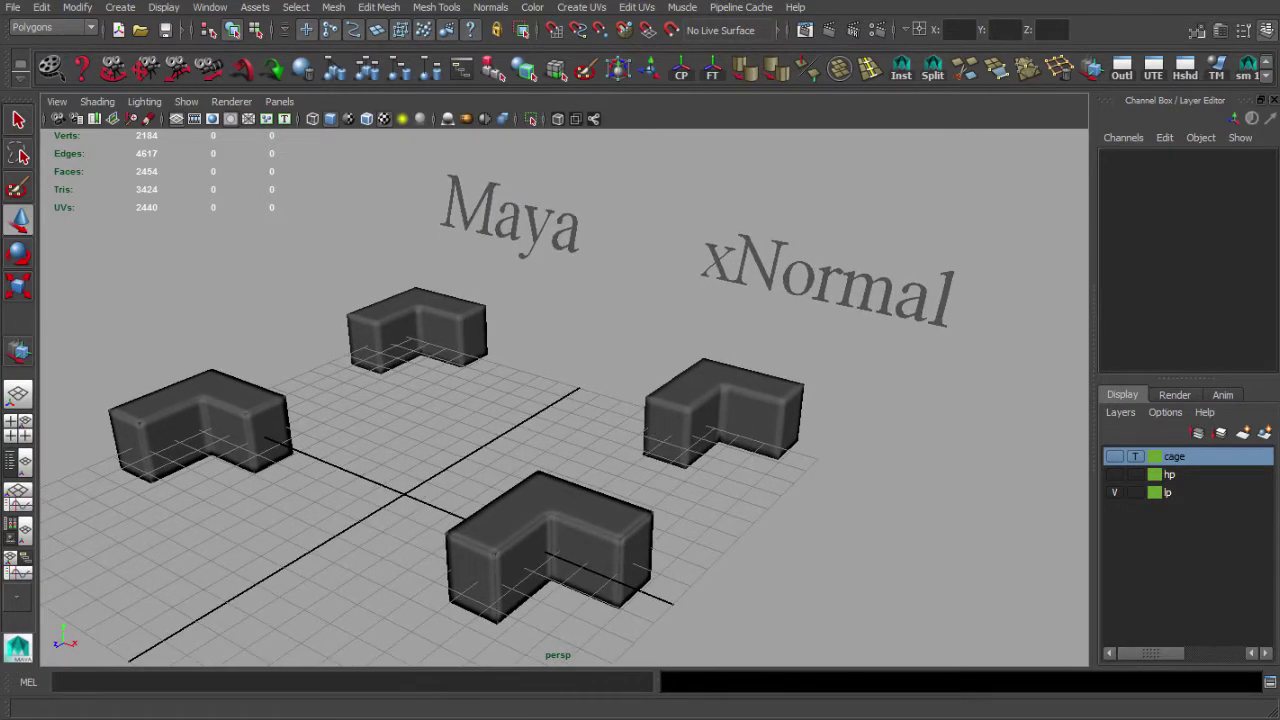